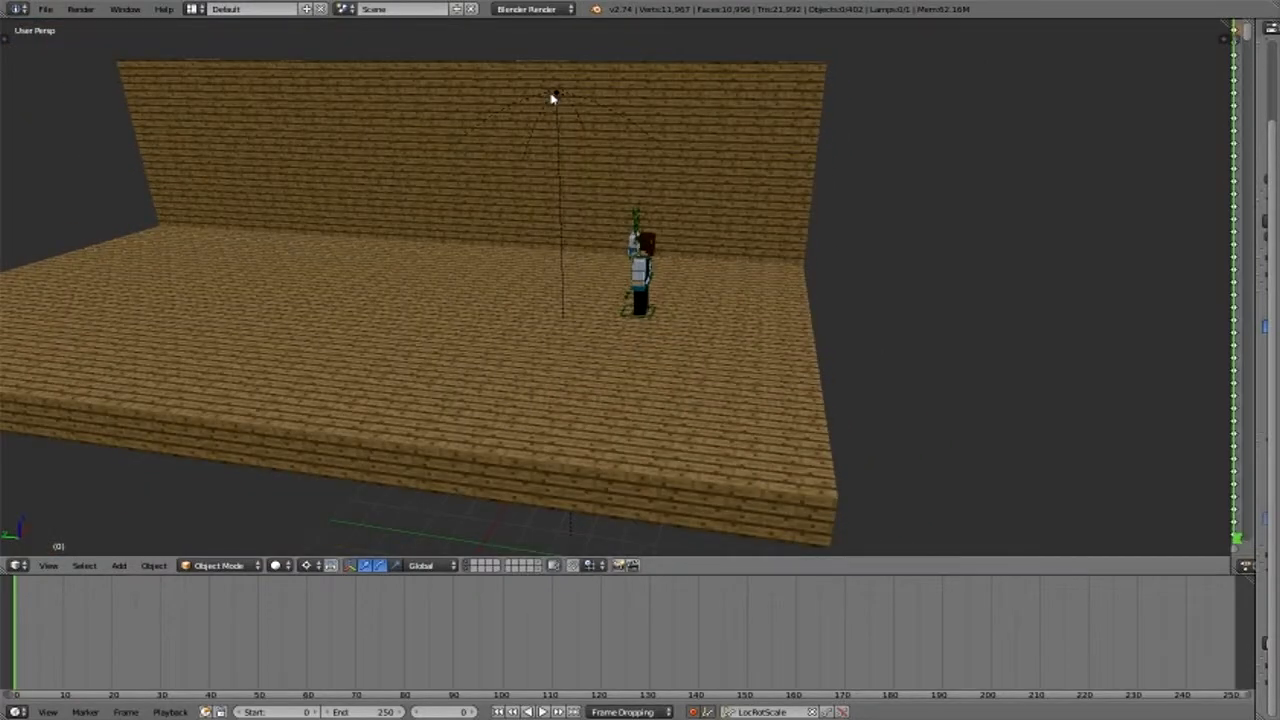
# - Try to render the scene with the hemi lamp in place, and add a camera at the lamp's position
pyautogui.rightClick(553, 97)
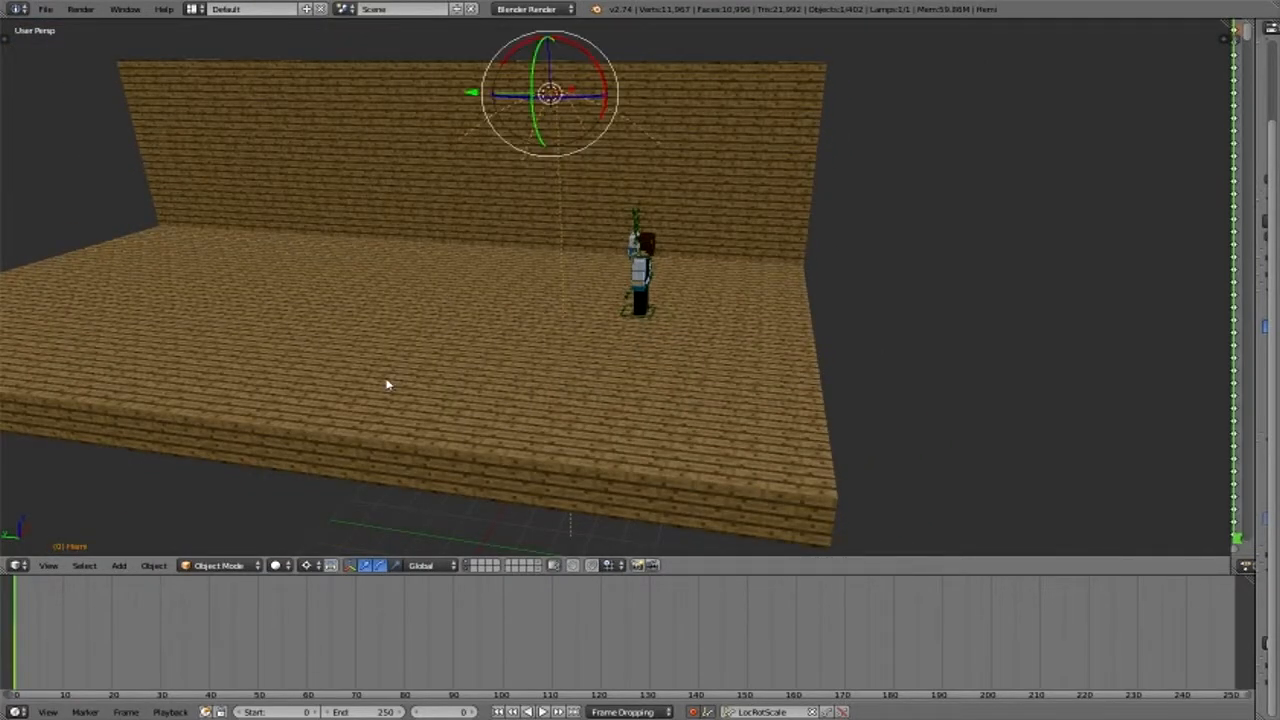
pyautogui.press('F12')
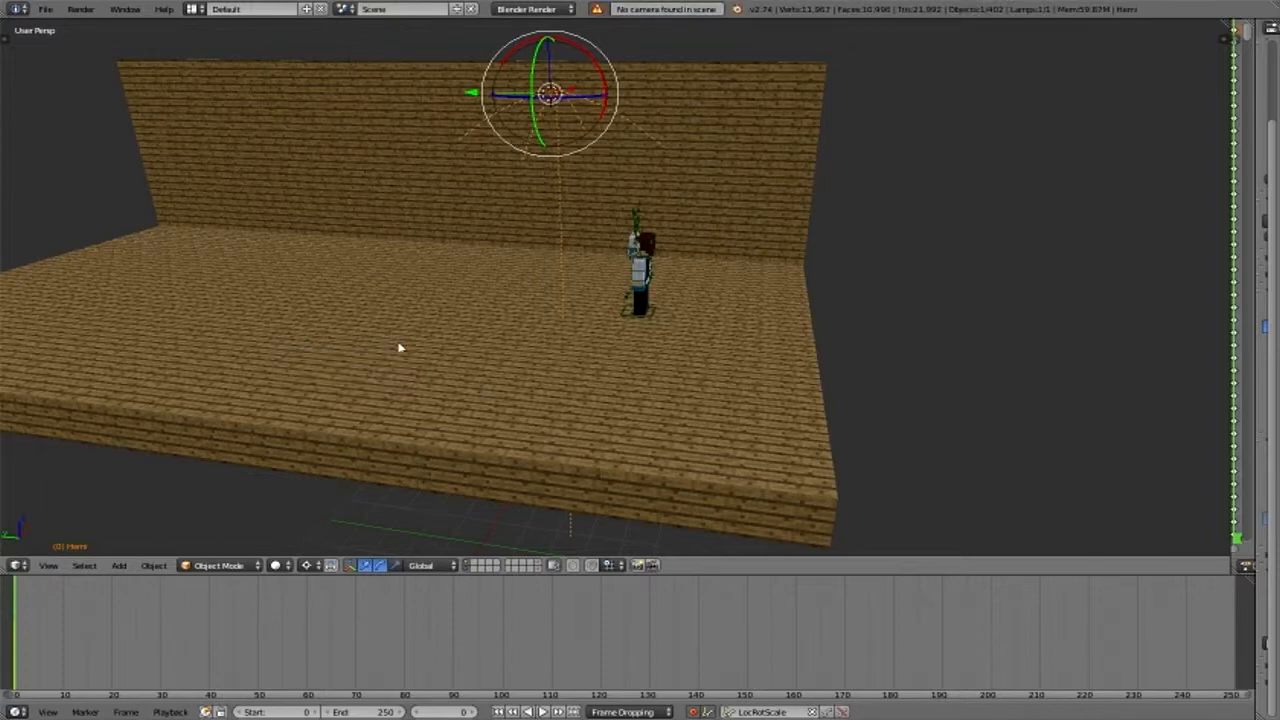
pyautogui.scroll(3, 395, 340)
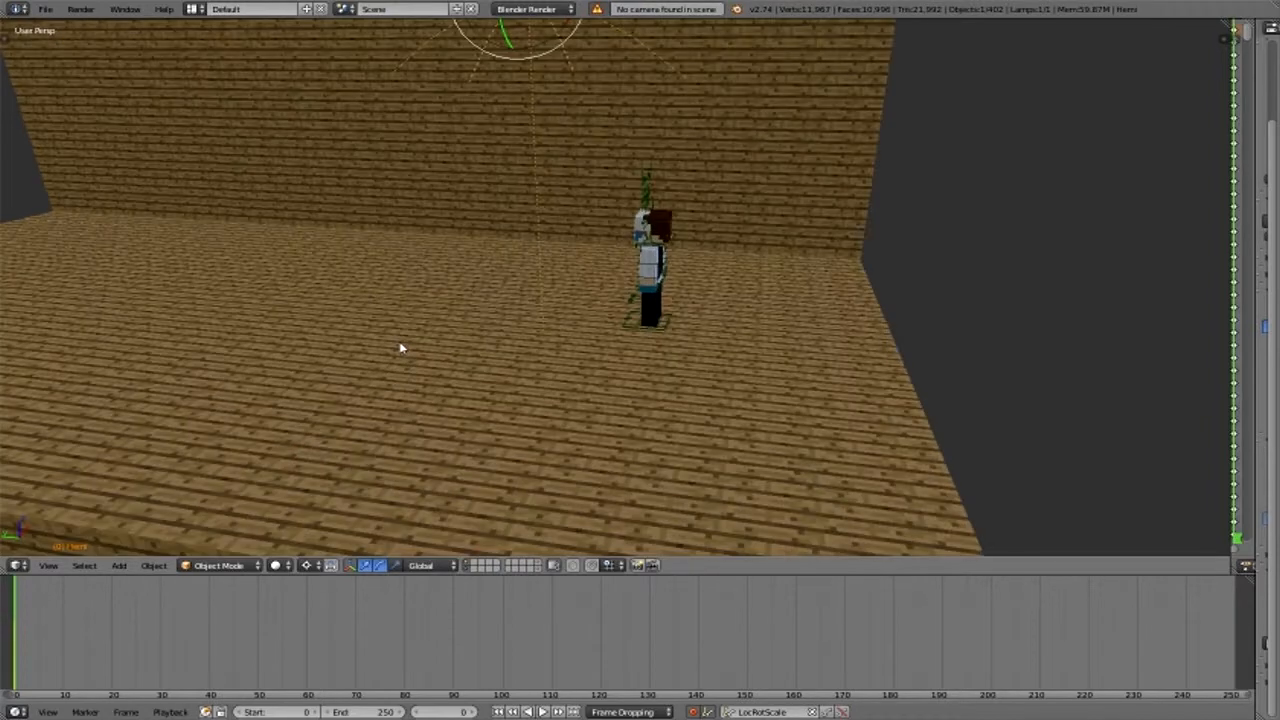
pyautogui.click(118, 566)
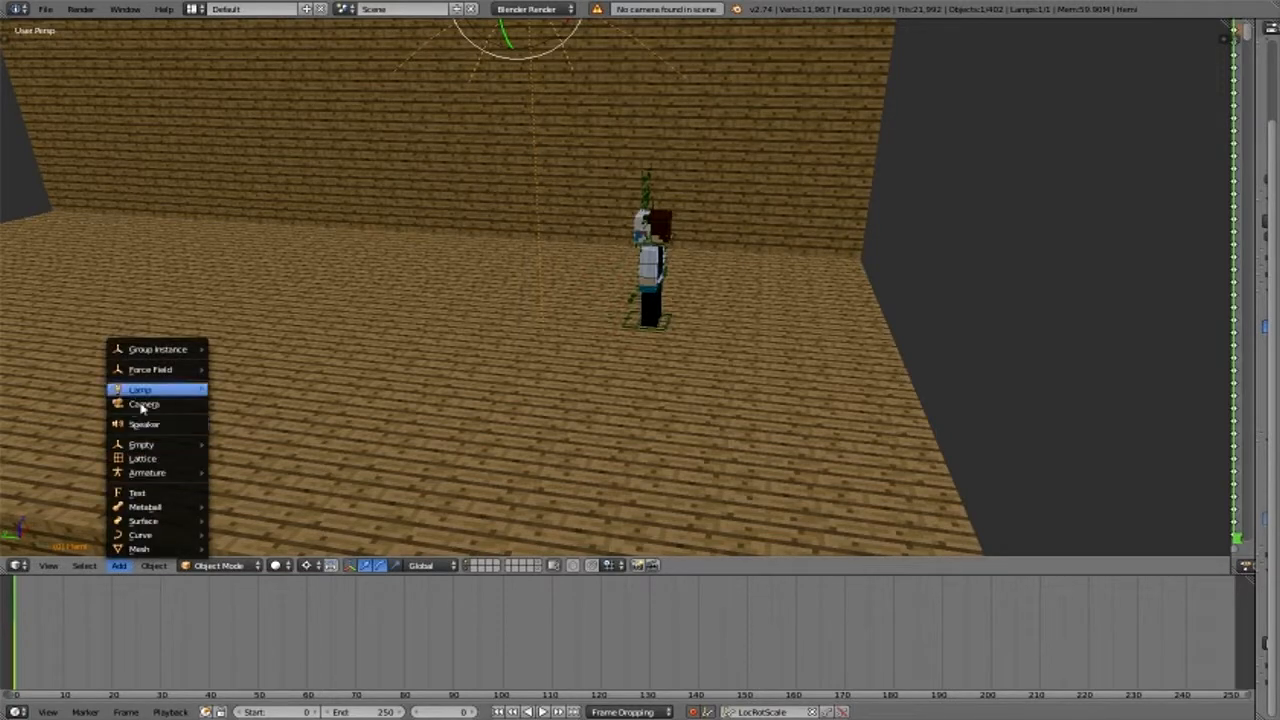
pyautogui.press('Return')
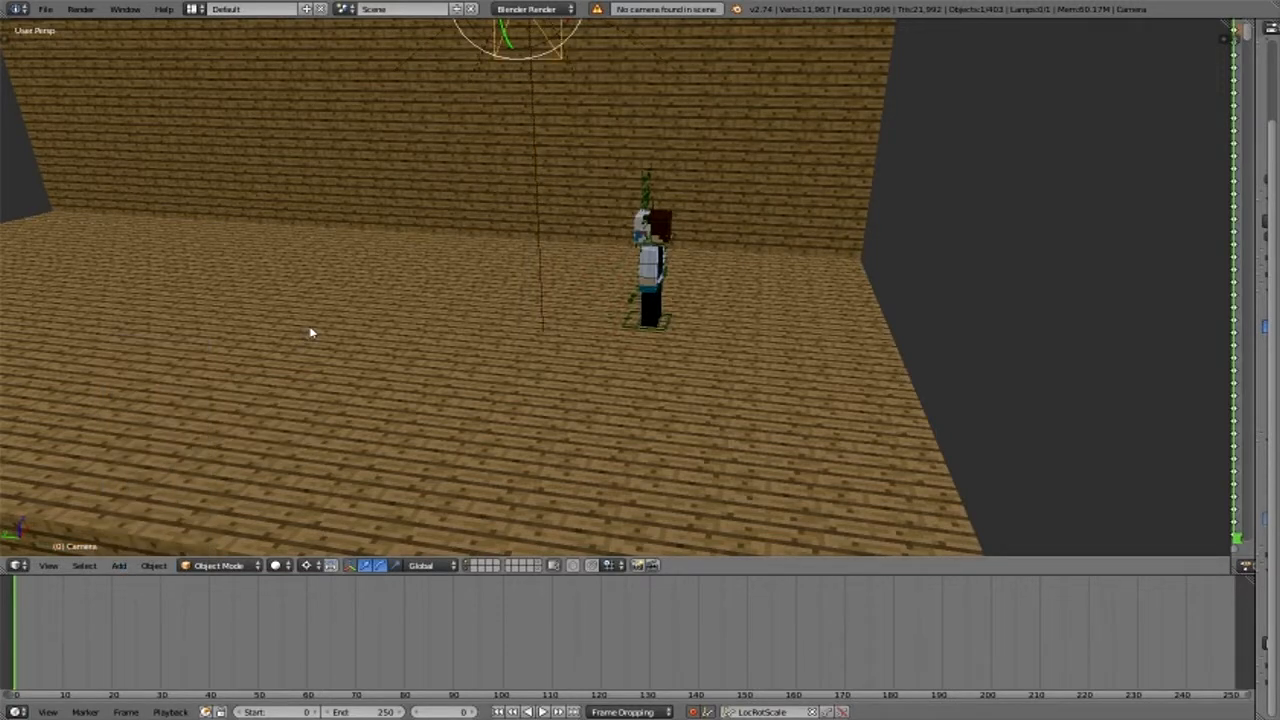
# - Lower the new camera vertically from the hemi lamp toward the height of the character
pyautogui.scroll(-4, 310, 333)
pyautogui.moveTo(562, 46); pyautogui.dragTo(566, 165)
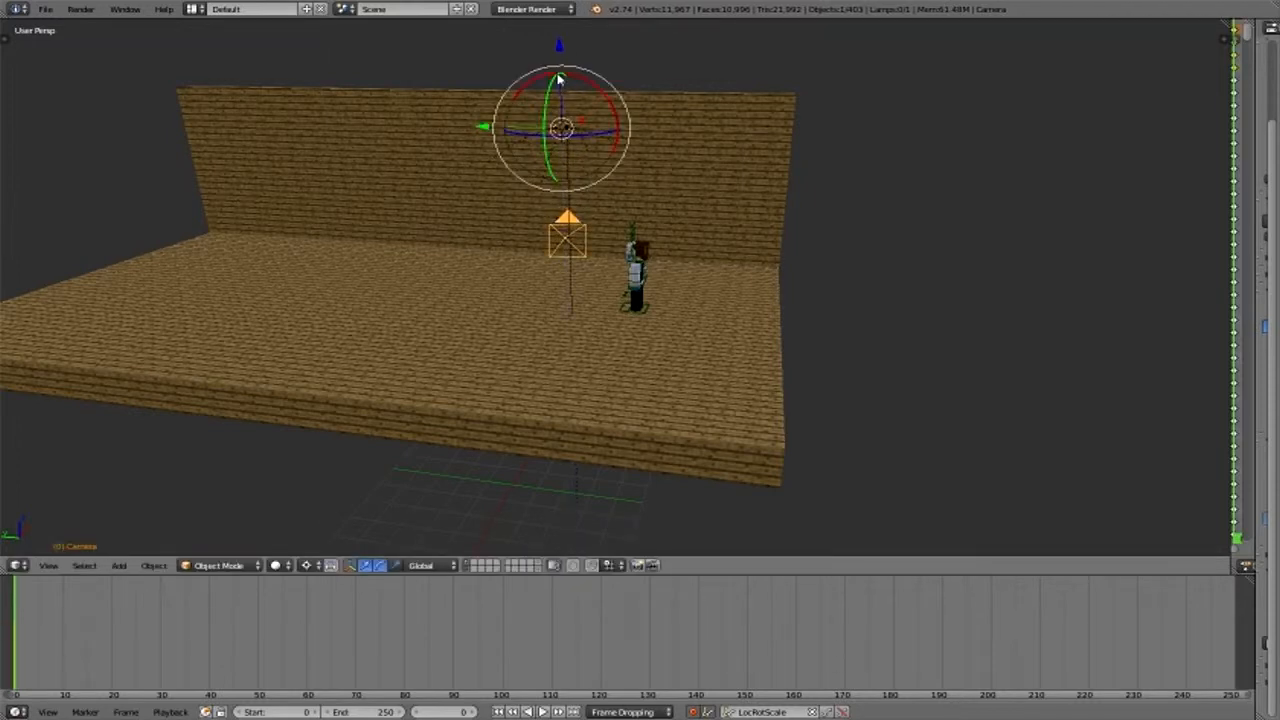
pyautogui.moveTo(560, 79); pyautogui.dragTo(565, 149)
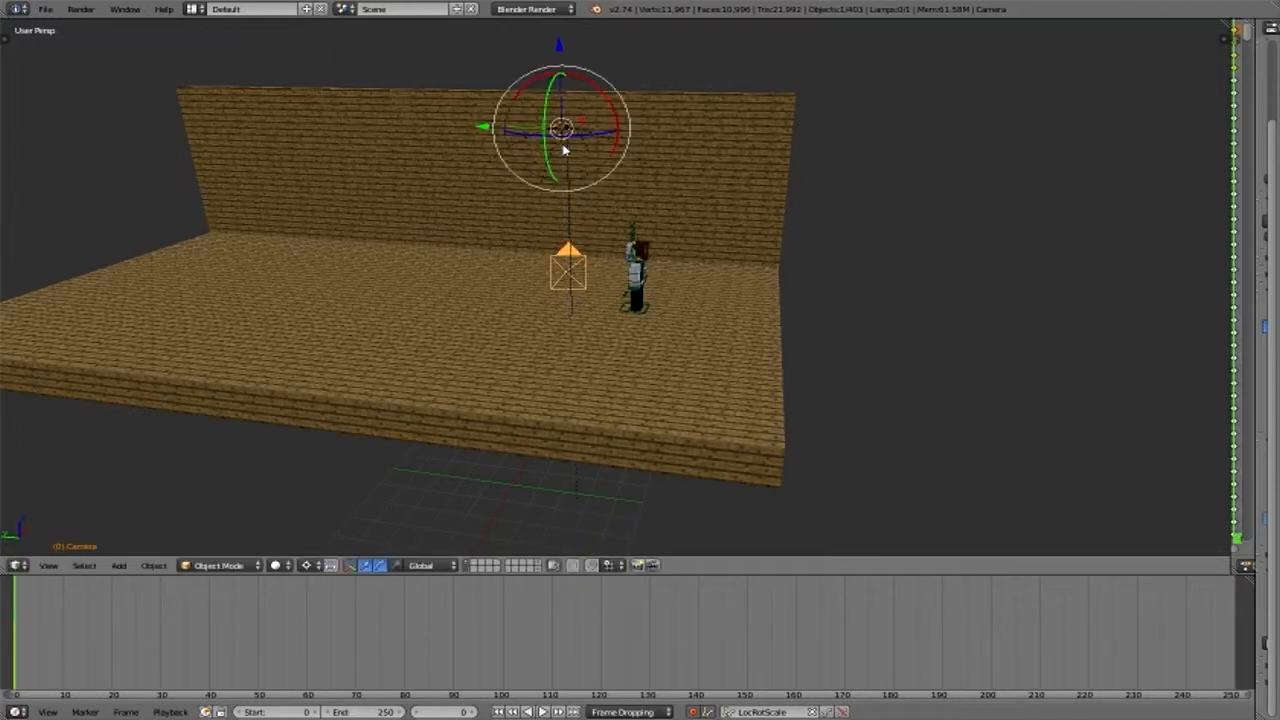
# - Look through the camera, reposition it so the frame shows the character from the front, and keyframe it with LocRotScale at frame 0
pyautogui.press('Up')
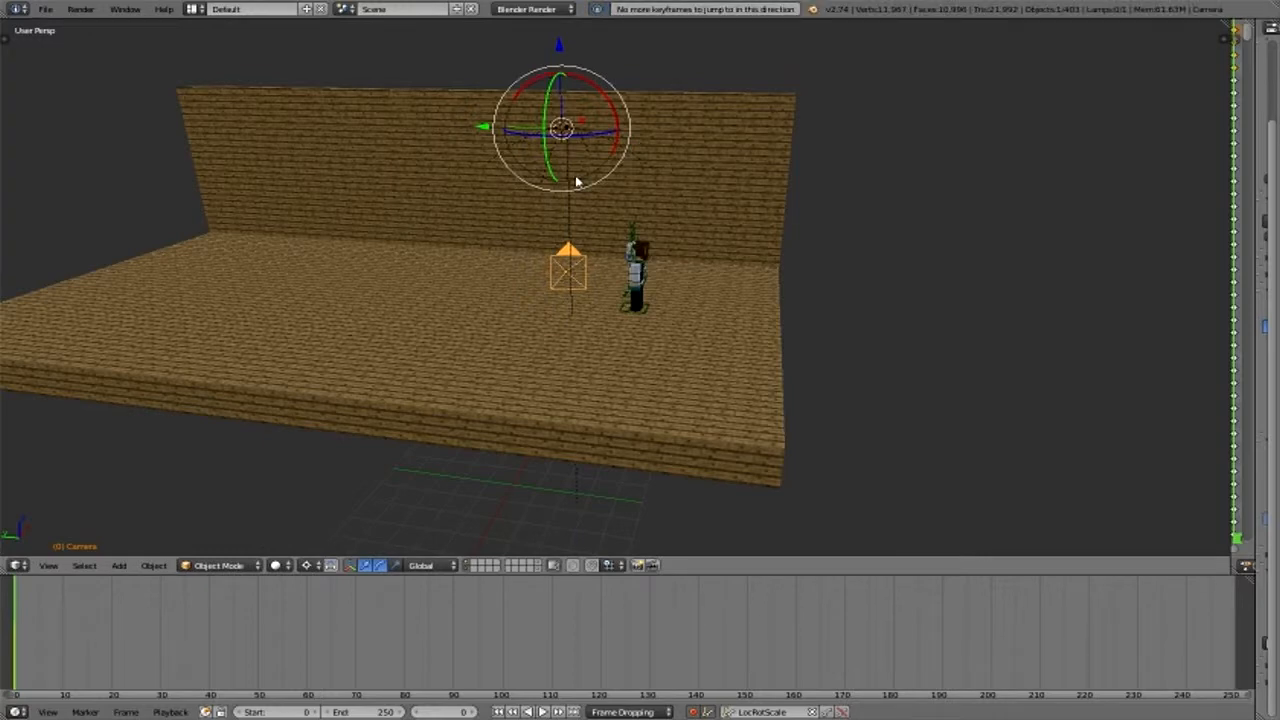
pyautogui.press('KP_0')
pyautogui.scroll(3, 610, 260)
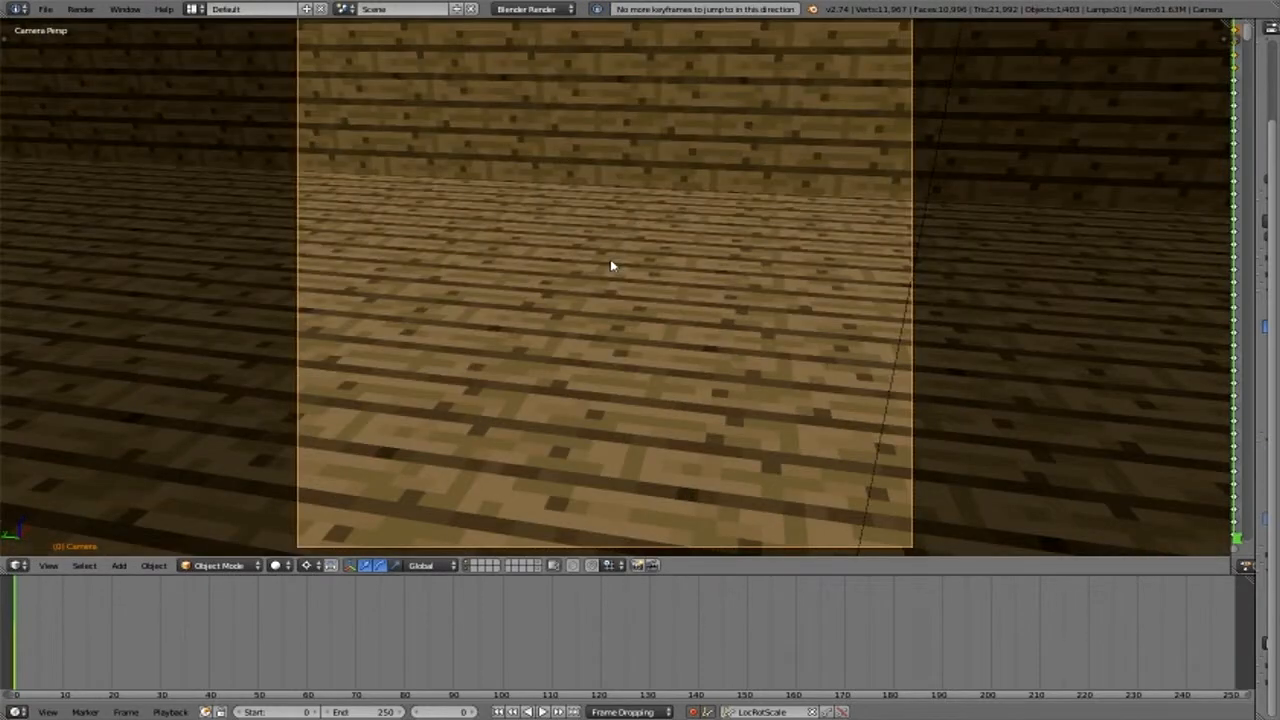
pyautogui.scroll(-1, 610, 260)
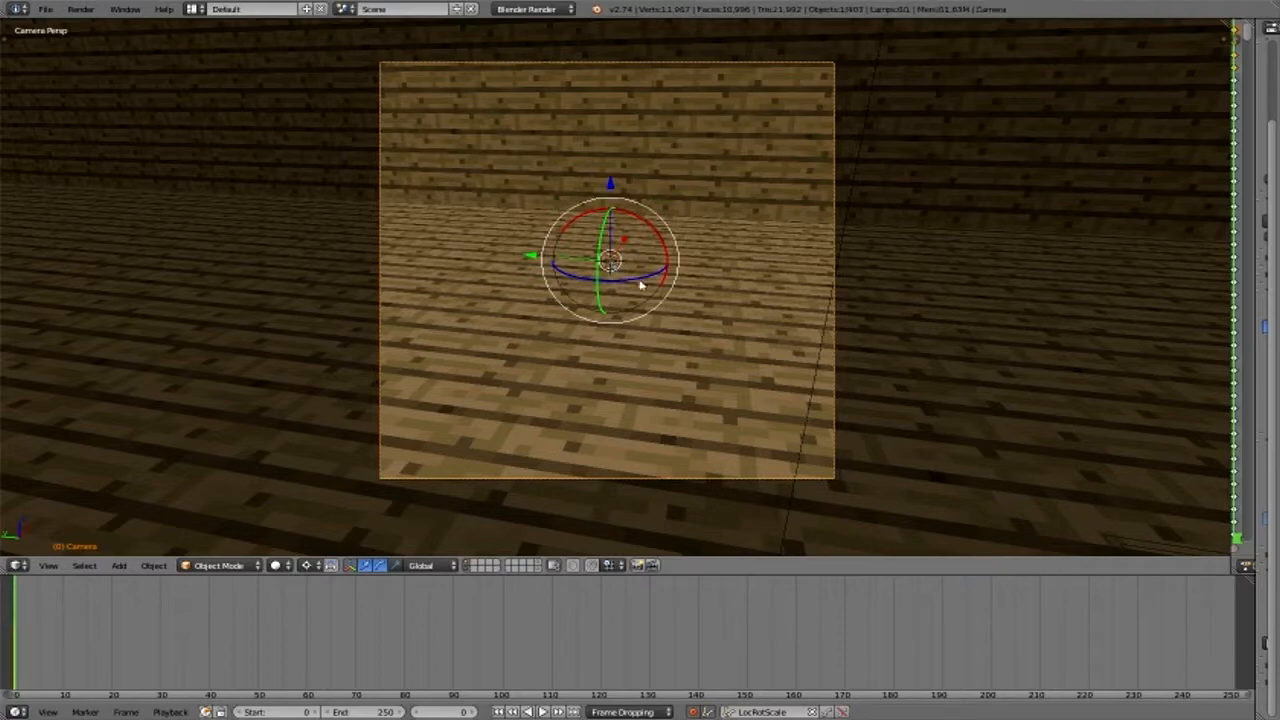
pyautogui.moveTo(641, 287); pyautogui.dragTo(570, 264)
pyautogui.press('i')
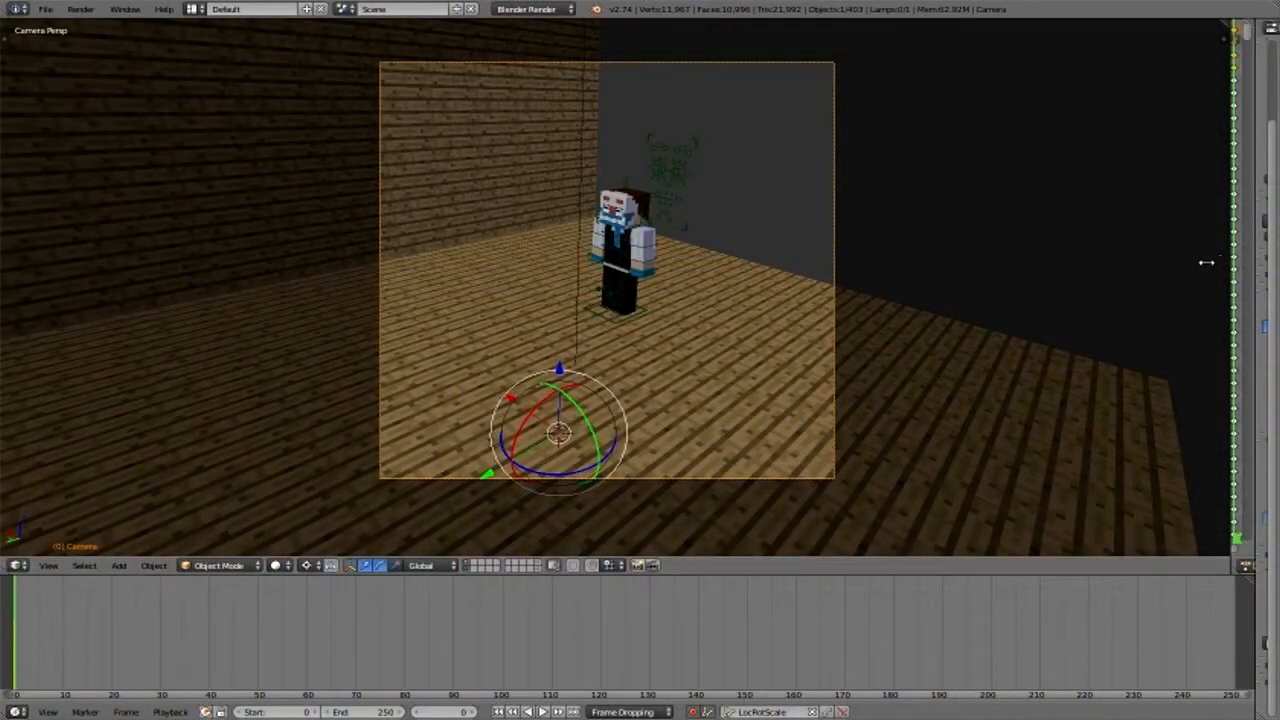
# - Widen the properties editor and show the Hemi lamp's data settings
pyautogui.moveTo(1203, 260); pyautogui.dragTo(1052, 270)
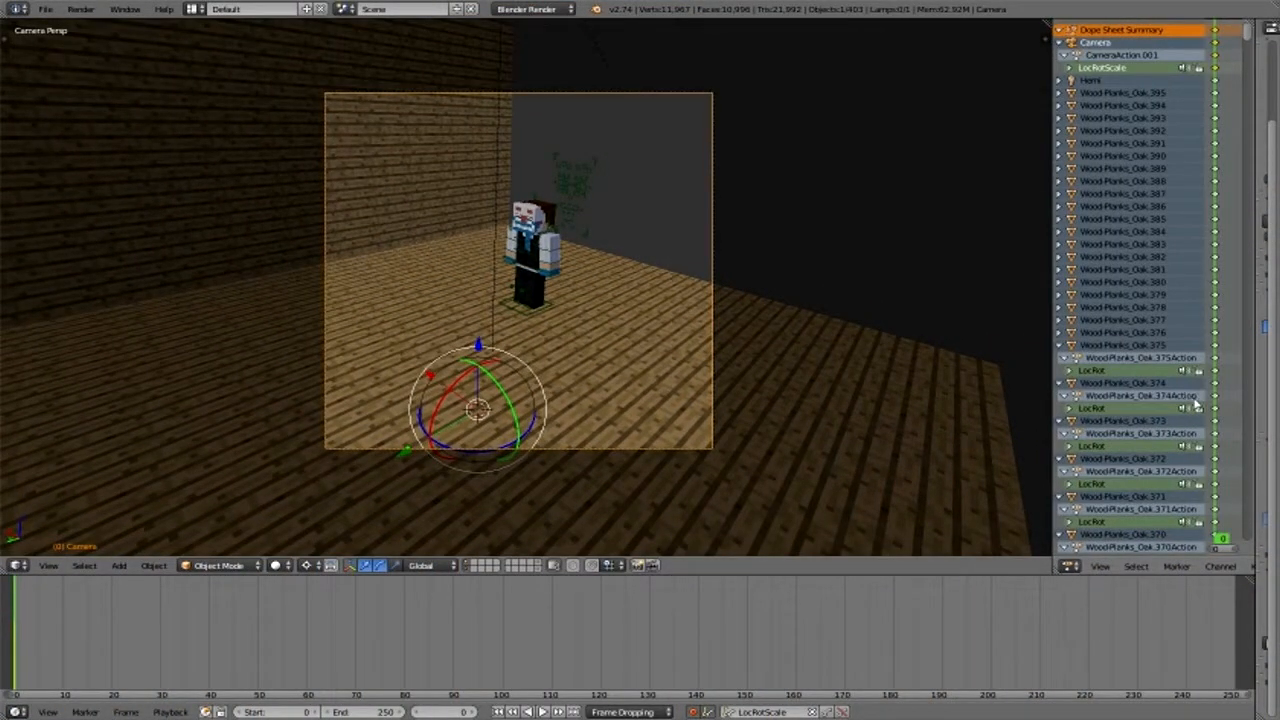
pyautogui.moveTo(1219, 313); pyautogui.dragTo(905, 335)
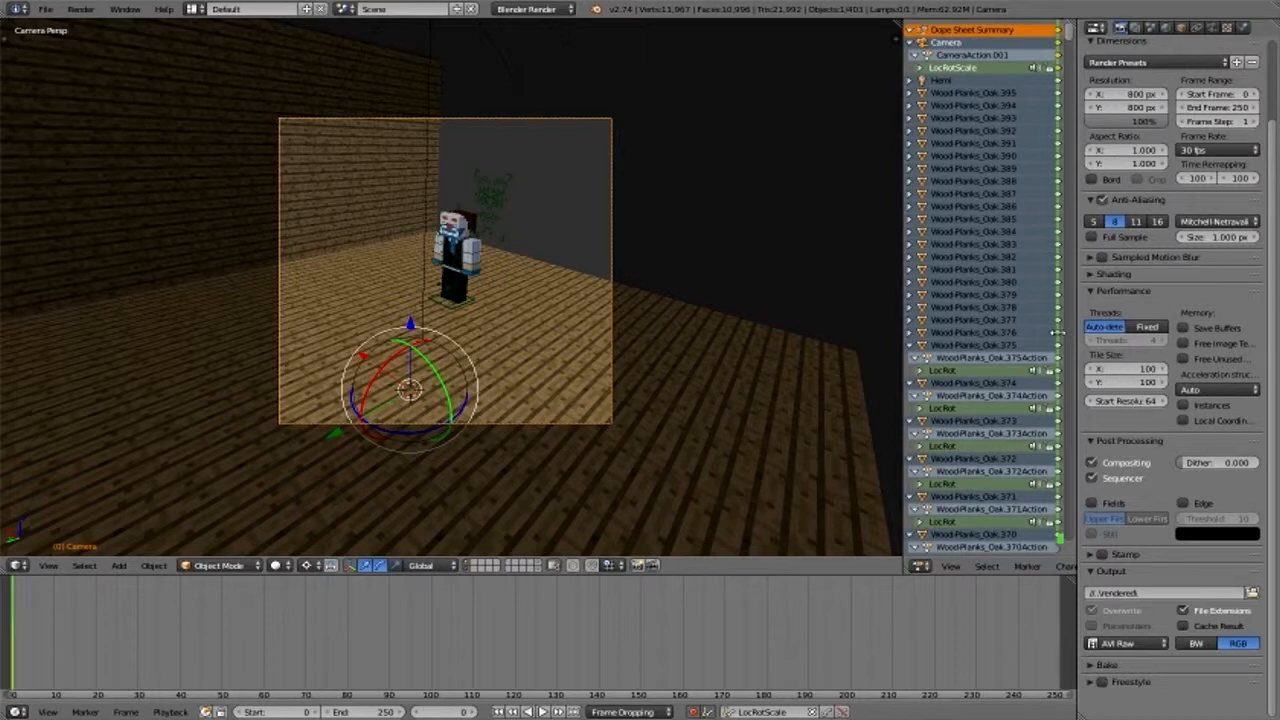
pyautogui.moveTo(1068, 331); pyautogui.dragTo(928, 333)
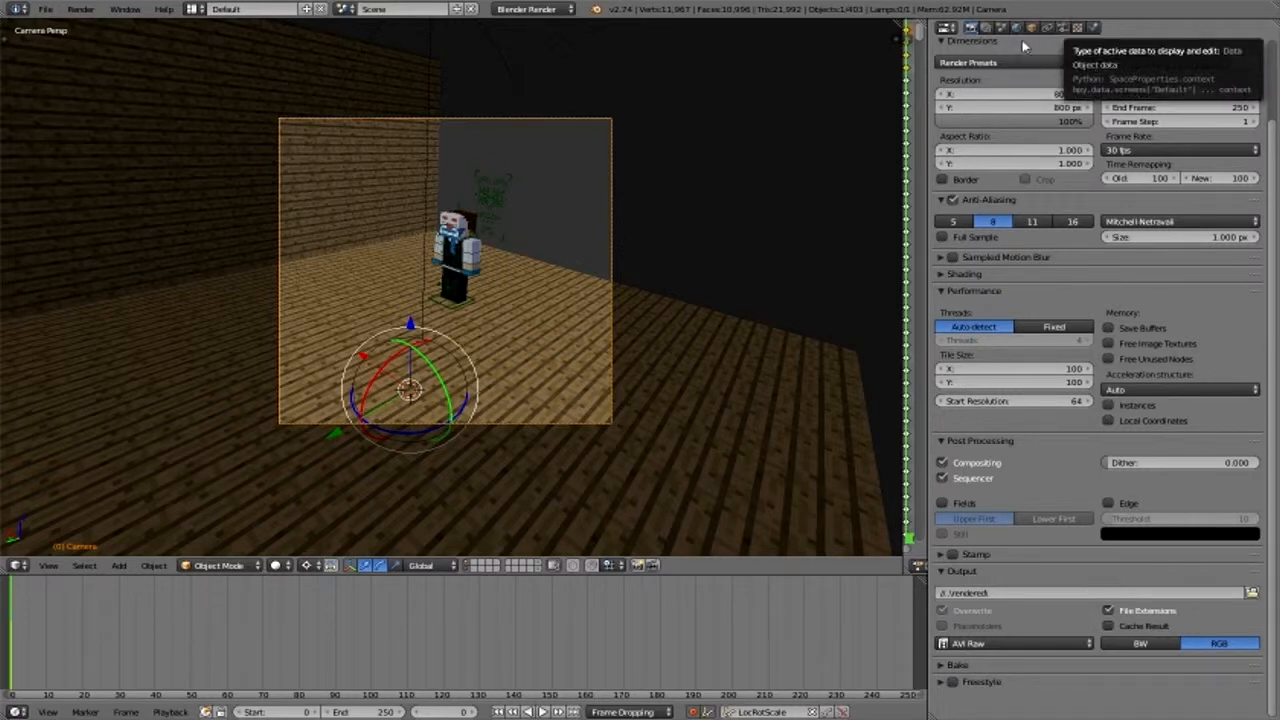
pyautogui.rightClick(432, 157)
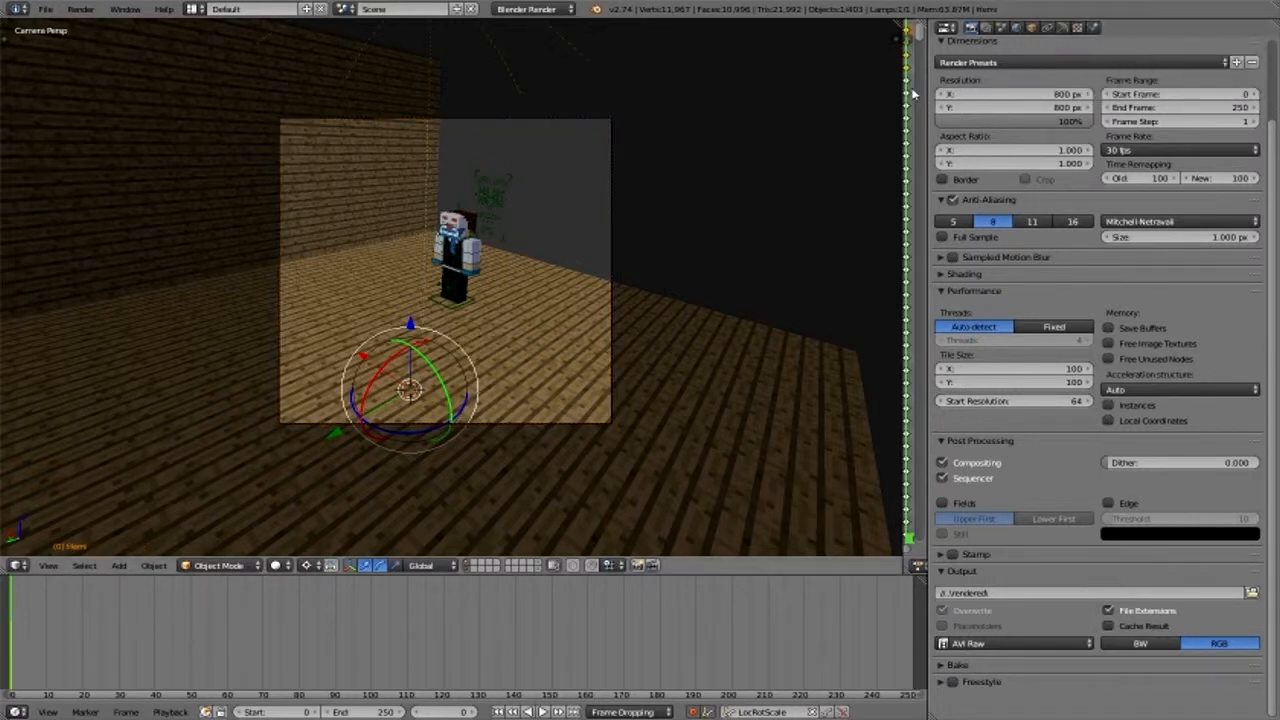
pyautogui.click(1062, 27)
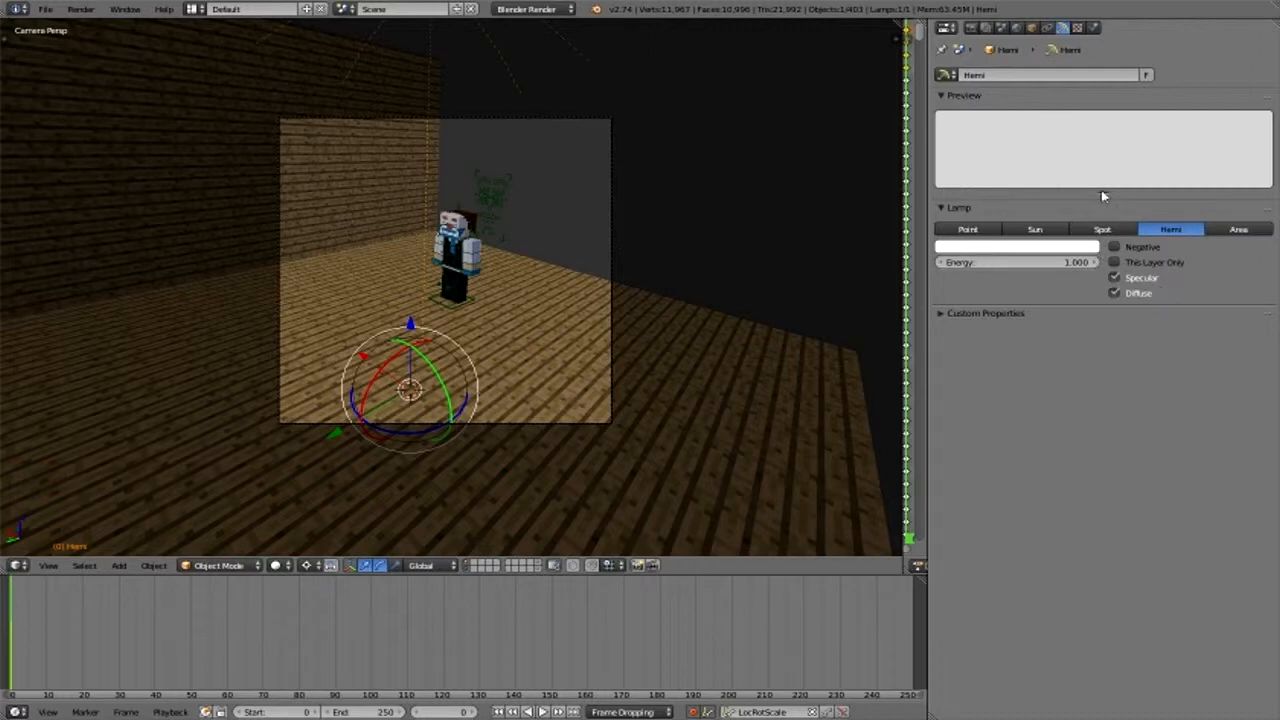
# - Try the Point type for the lamp, return it to Hemi, and check its custom properties
pyautogui.click(998, 230)
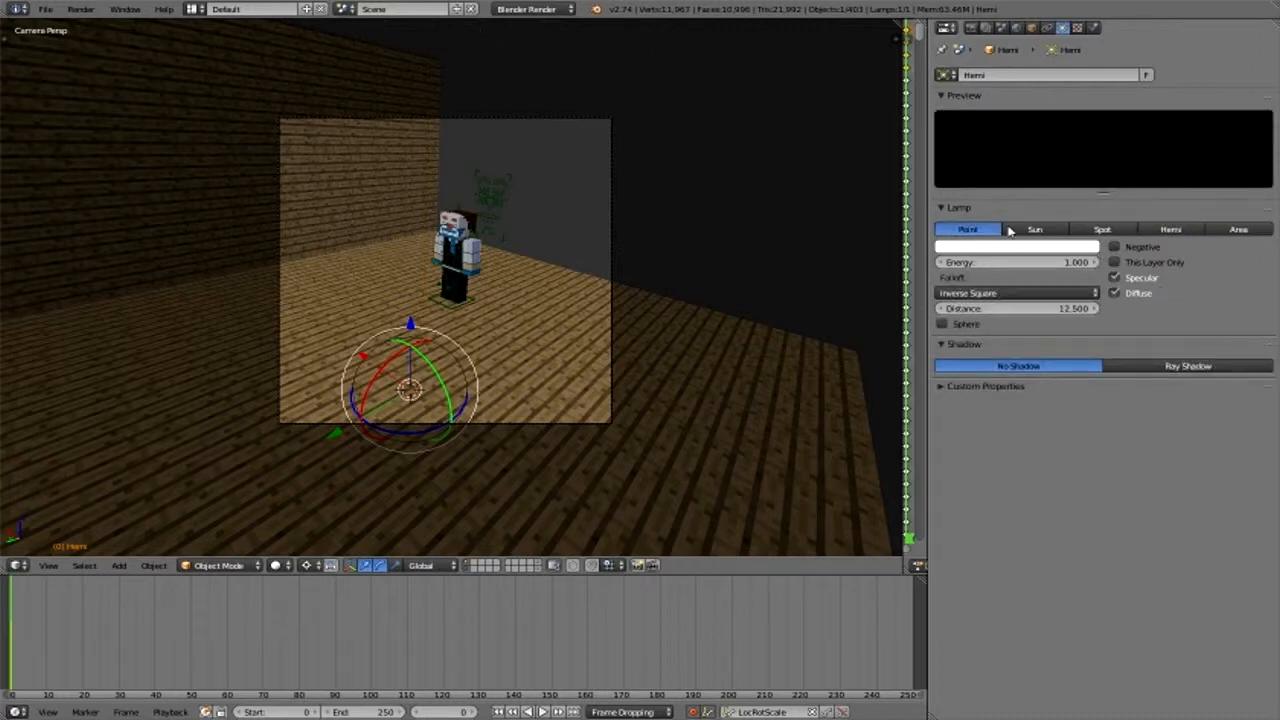
pyautogui.click(1150, 231)
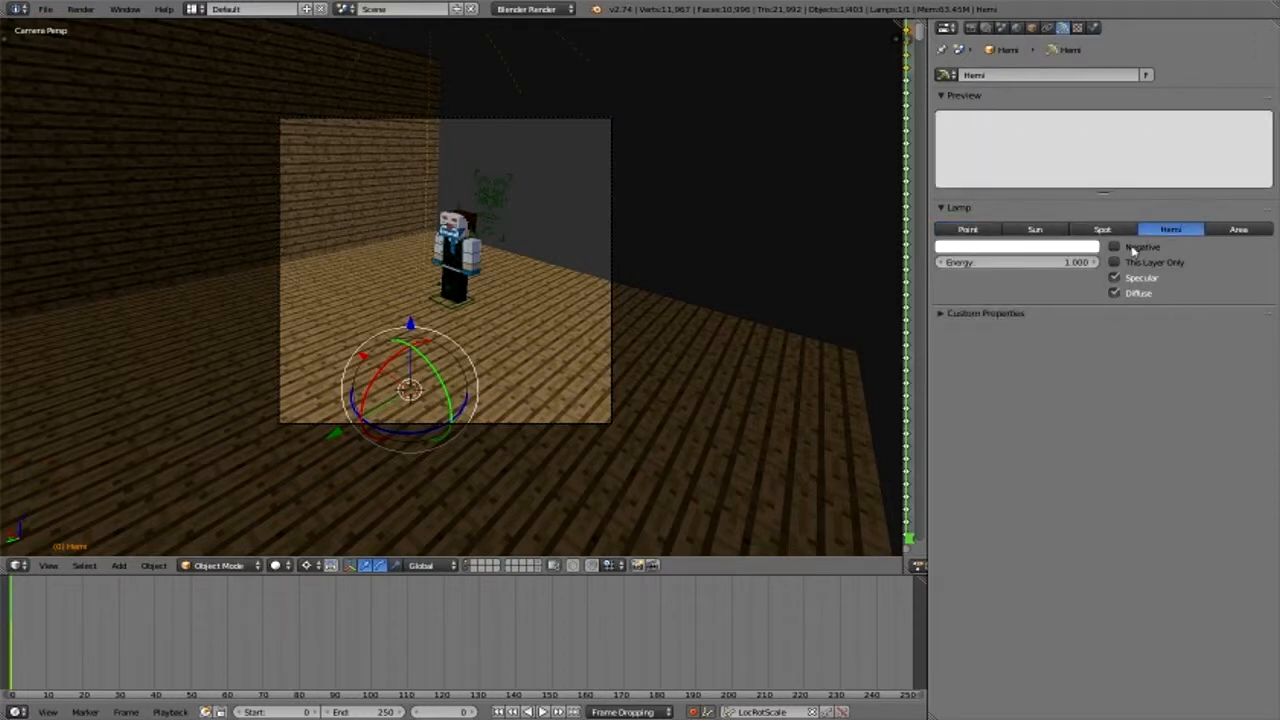
pyautogui.click(945, 314)
pyautogui.click(945, 314)
# - Narrow the properties editor and dope sheet to enlarge the 3D view, and leave the camera view
pyautogui.moveTo(928, 91); pyautogui.dragTo(1236, 122)
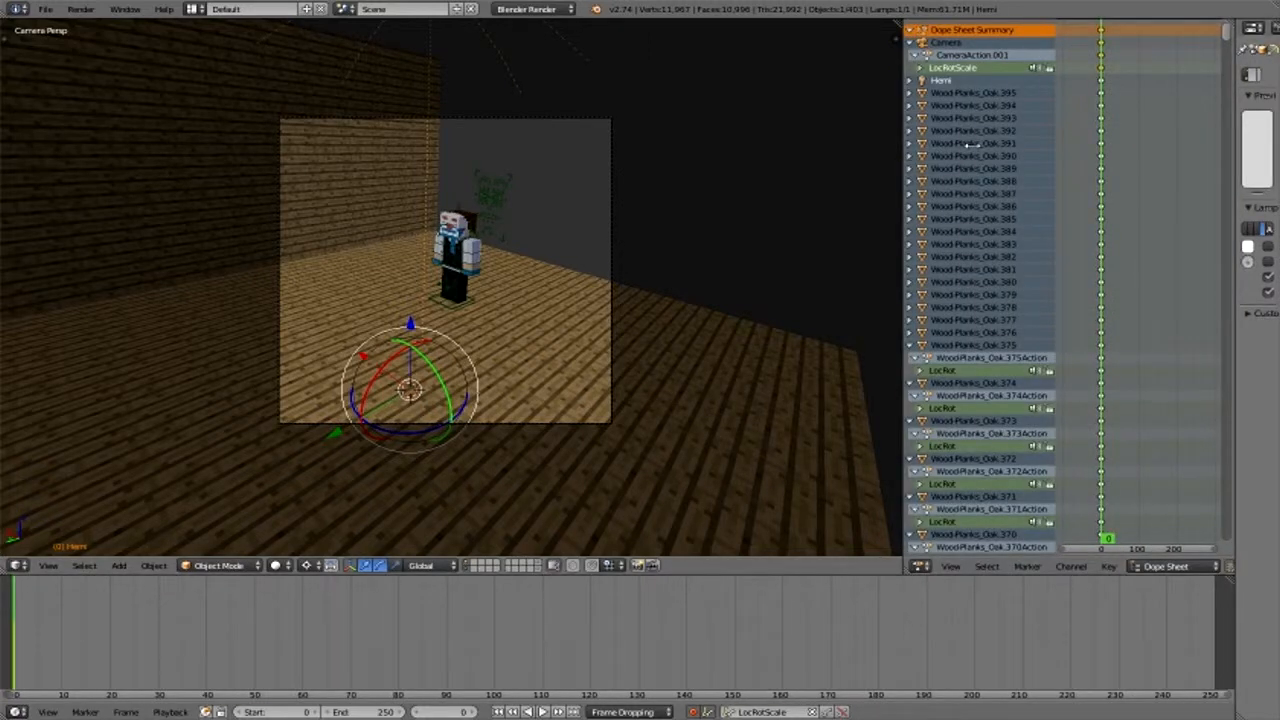
pyautogui.moveTo(902, 154); pyautogui.dragTo(1196, 160)
pyautogui.scroll(4, 706, 351)
pyautogui.moveTo(706, 350)
pyautogui.mouseDown(button='middle')
pyautogui.moveTo(694, 347)
pyautogui.moveTo(703, 333)
pyautogui.mouseUp(button='middle')
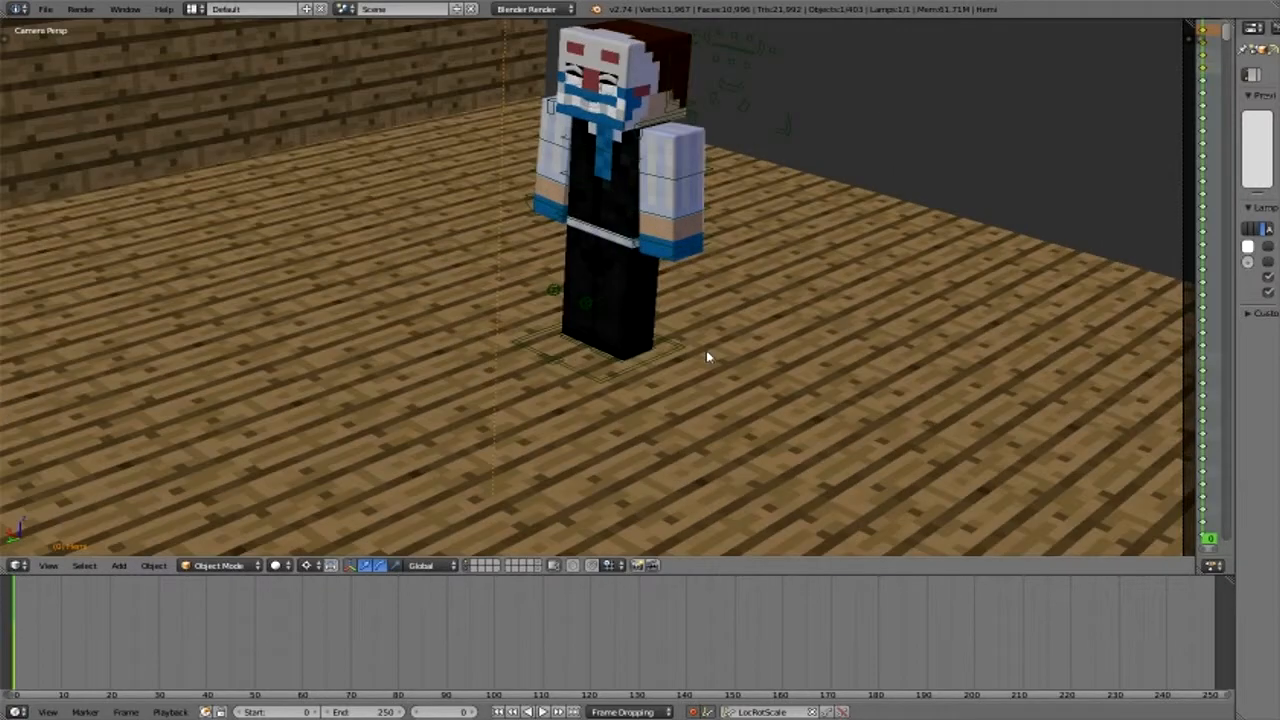
pyautogui.scroll(-1, 685, 566)
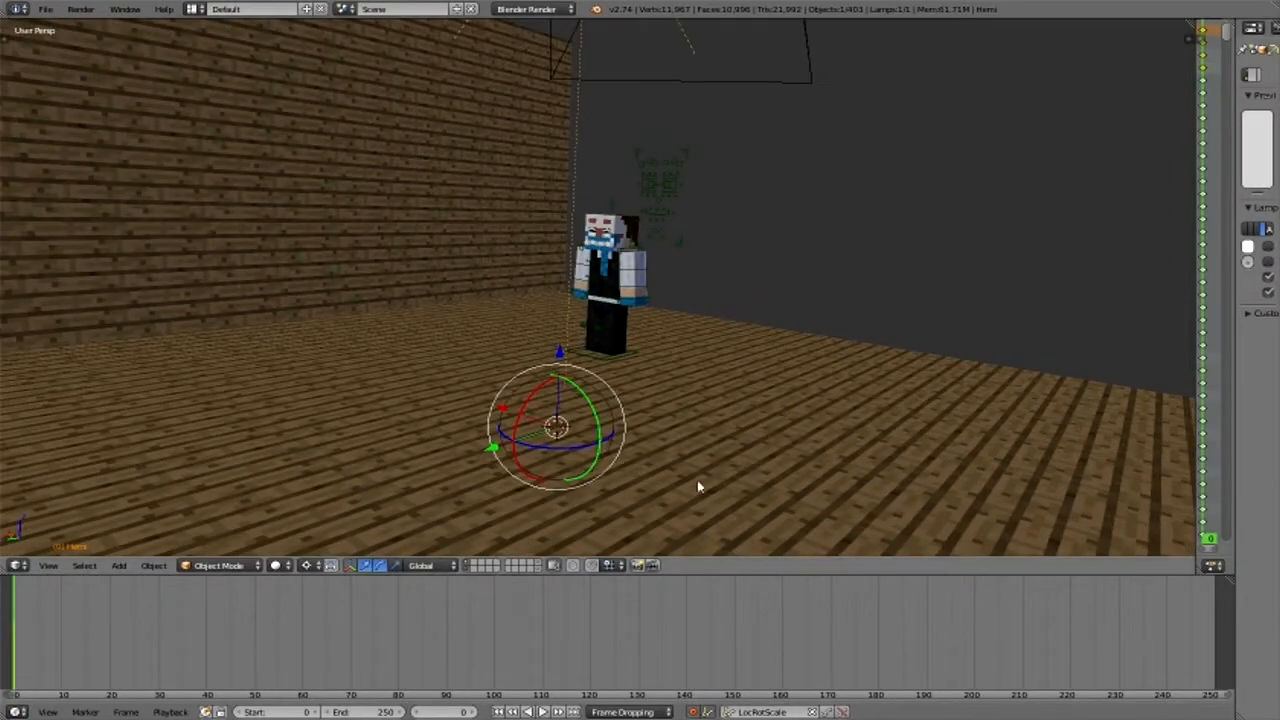
# - Select all bones of the Minecraft character's rig and insert a LocRotScale keyframe at frame 0
pyautogui.moveTo(698, 478); pyautogui.dragTo(709, 480, button='middle')
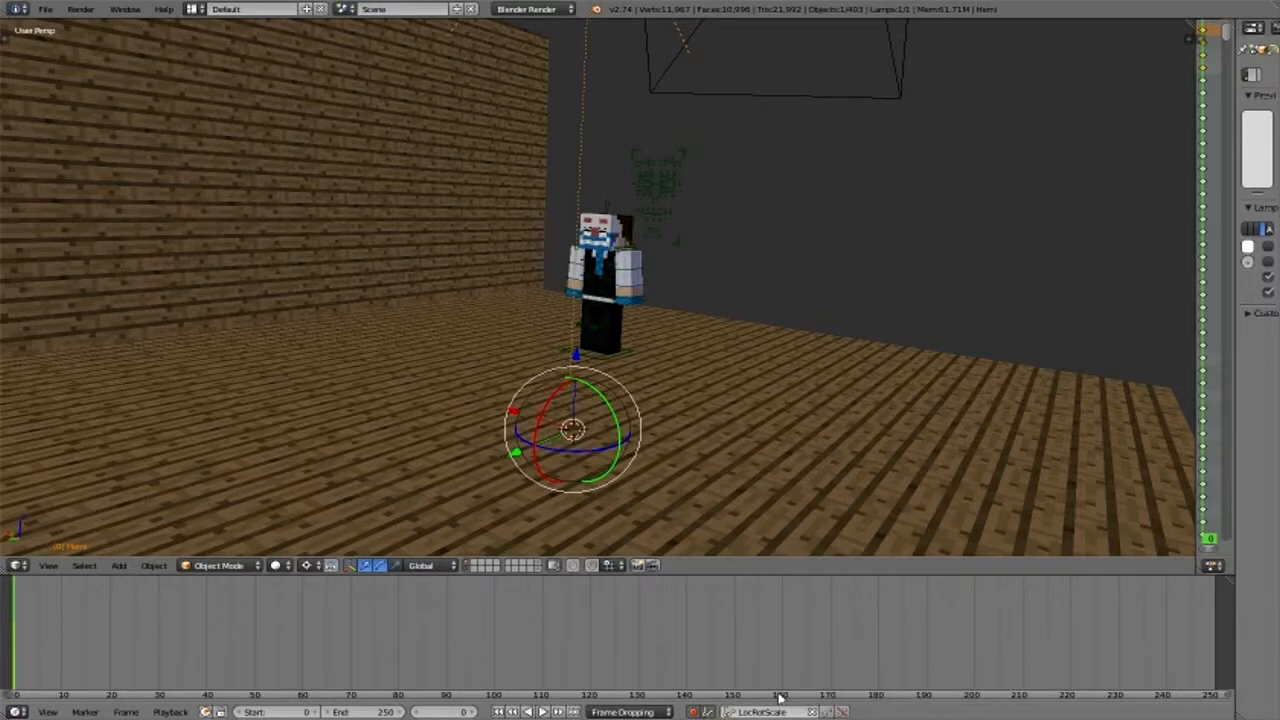
pyautogui.moveTo(680, 377); pyautogui.dragTo(714, 337, button='middle')
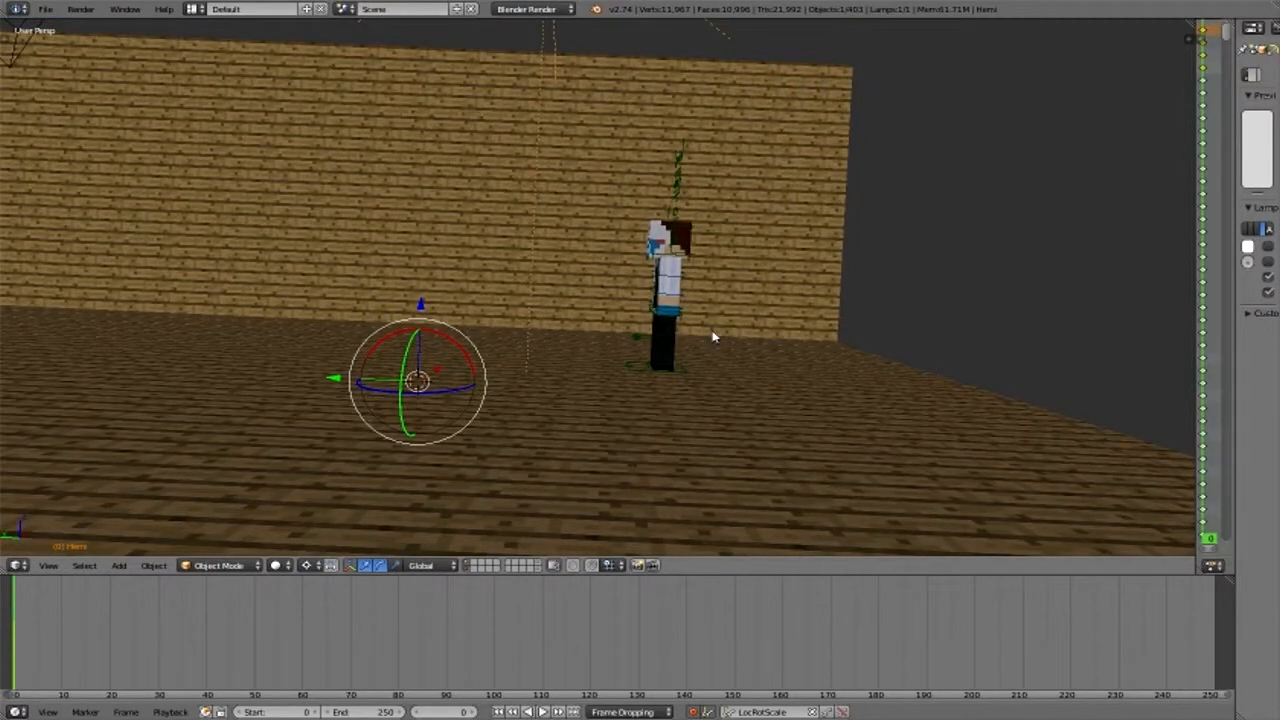
pyautogui.scroll(4, 657, 349)
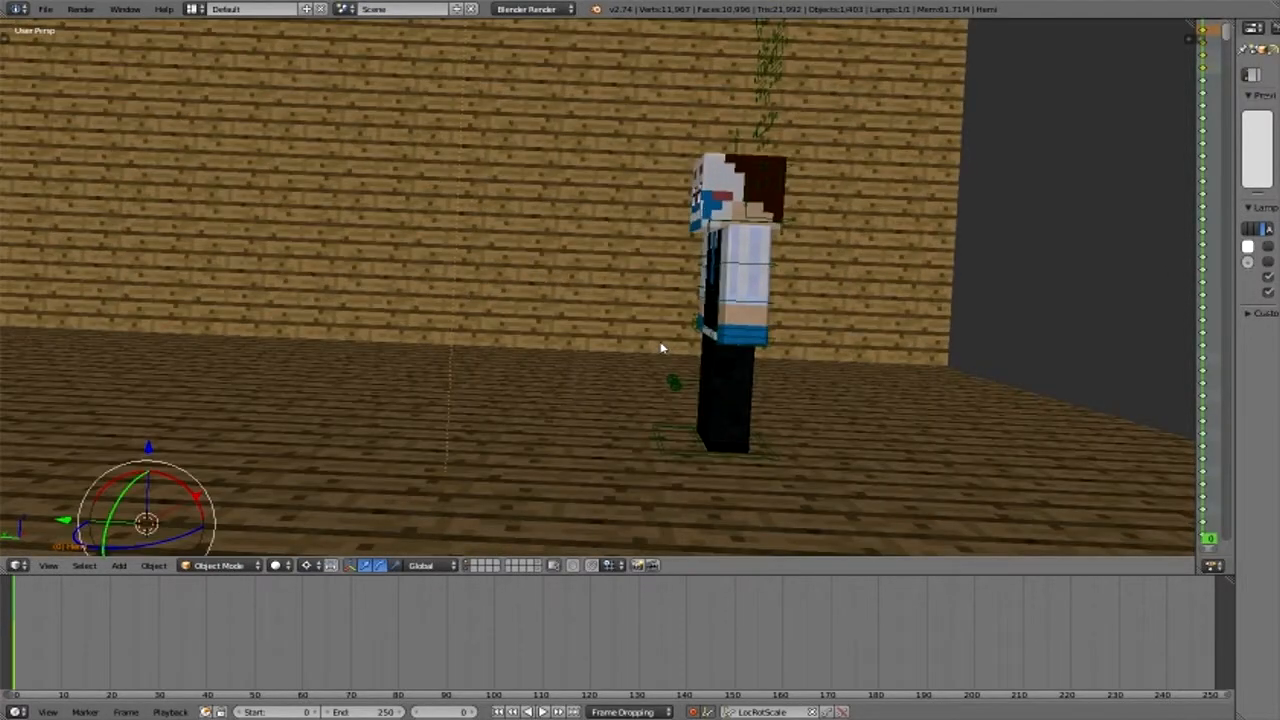
pyautogui.moveTo(660, 348)
pyautogui.mouseDown(button='middle')
pyautogui.moveTo(672, 348)
pyautogui.moveTo(638, 353)
pyautogui.mouseUp(button='middle')
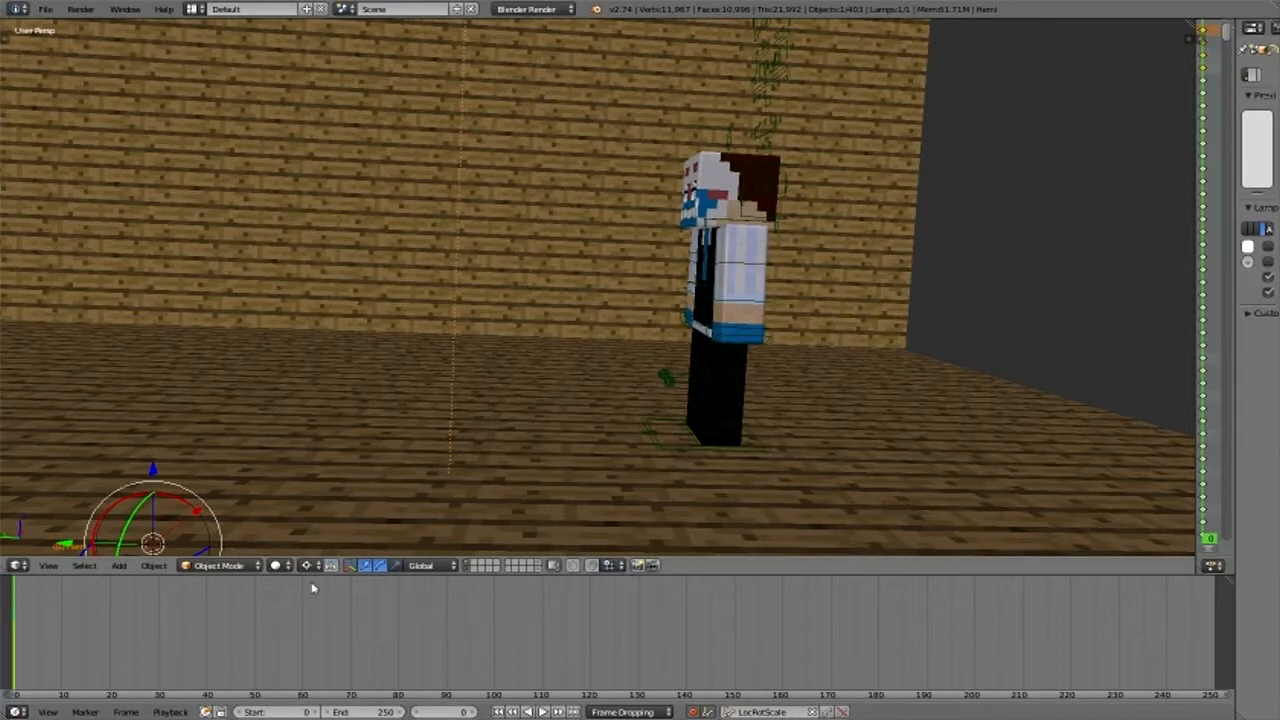
pyautogui.rightClick(745, 330)
pyautogui.press('a')
pyautogui.press('a')
pyautogui.moveTo(573, 324); pyautogui.dragTo(715, 325, button='middle')
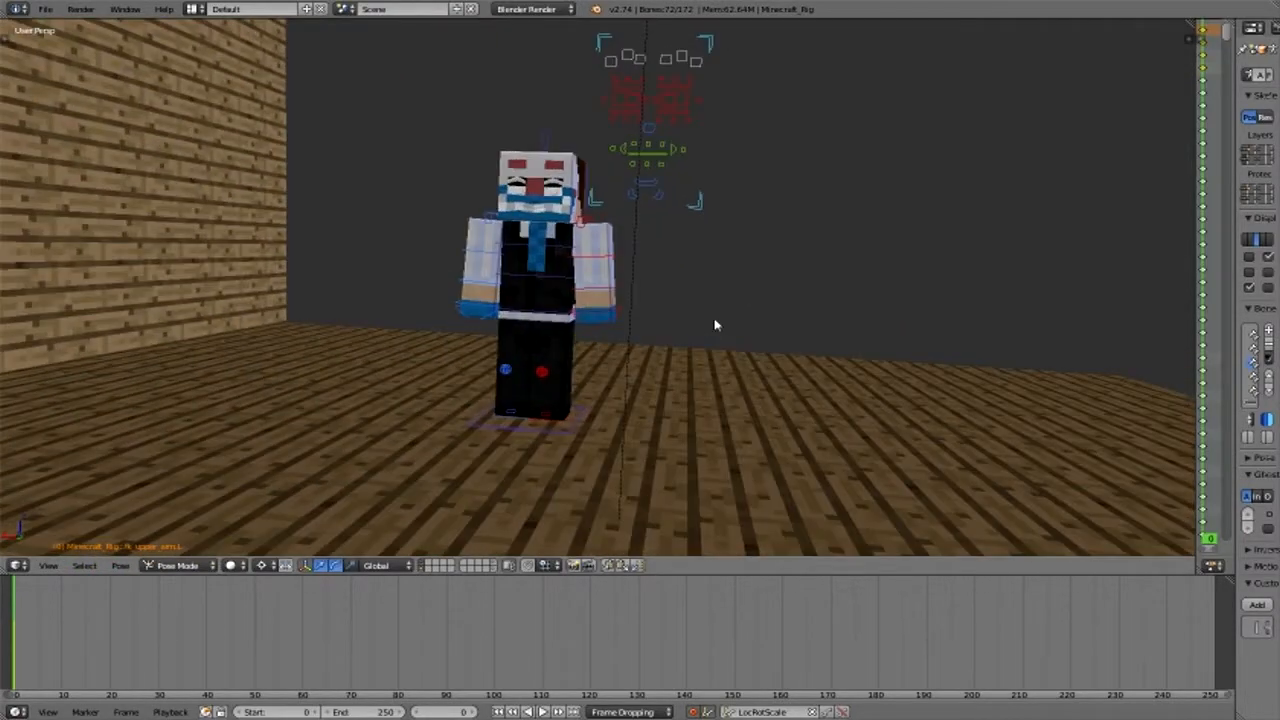
pyautogui.press('i')
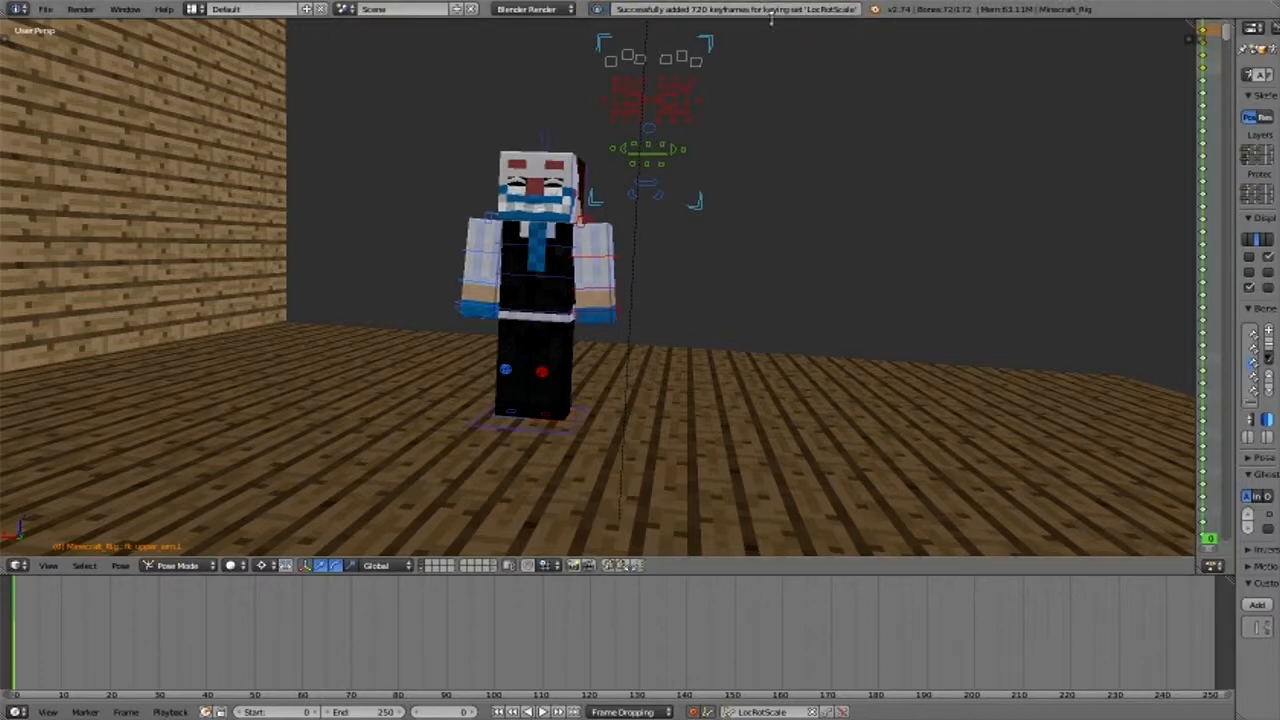
# - Move the current frame to 20 and select only the rig's pelvis bone
pyautogui.moveTo(781, 186); pyautogui.dragTo(620, 420, button='middle')
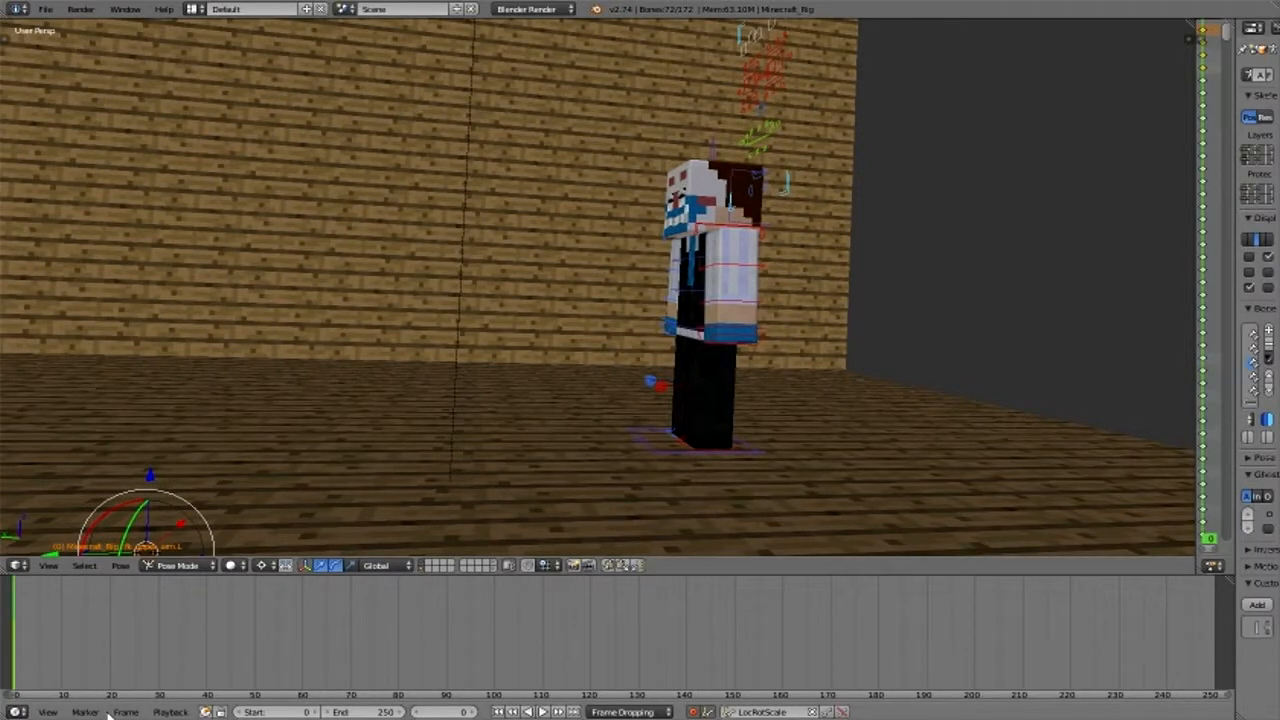
pyautogui.click(110, 680)
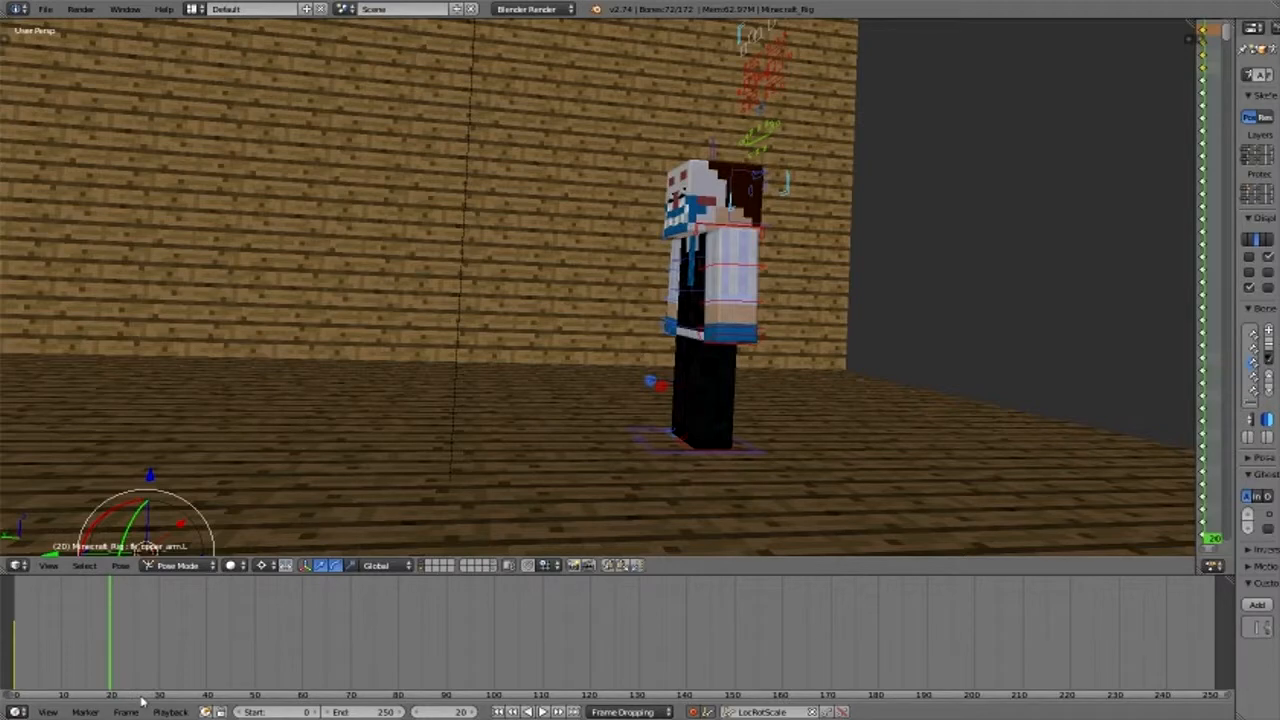
pyautogui.moveTo(624, 483); pyautogui.dragTo(604, 369, button='middle')
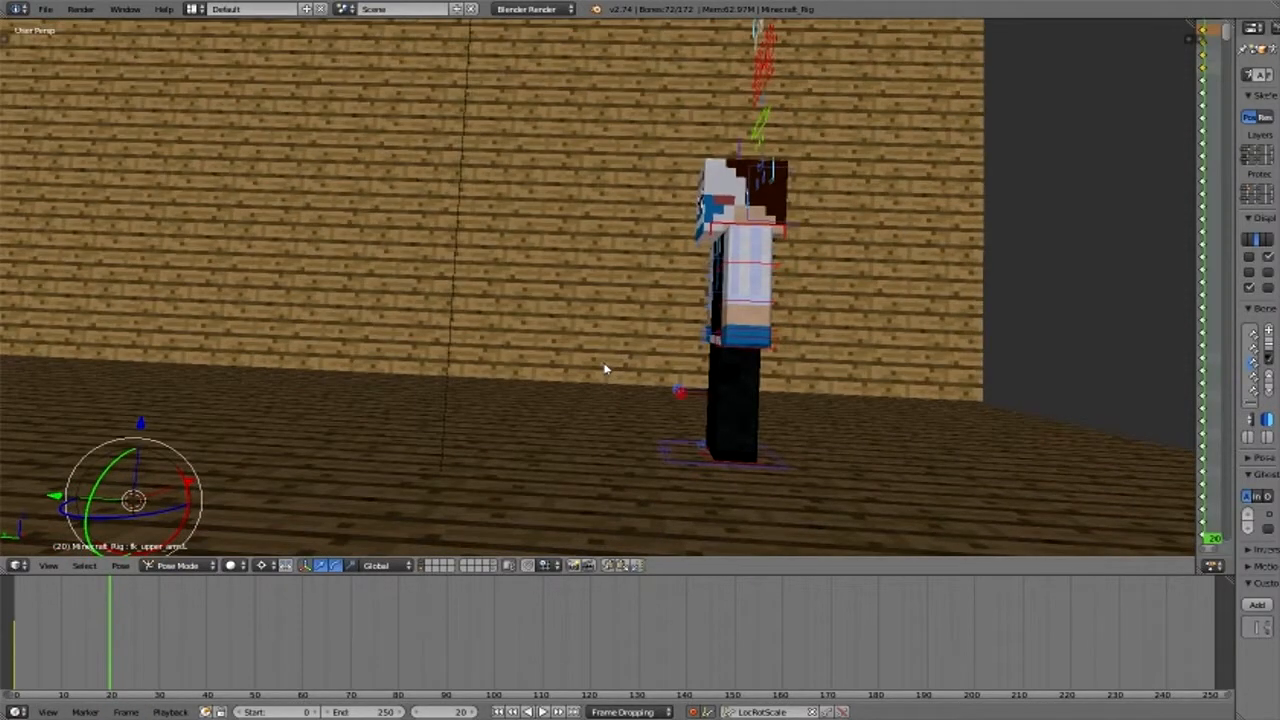
pyautogui.rightClick(612, 372)
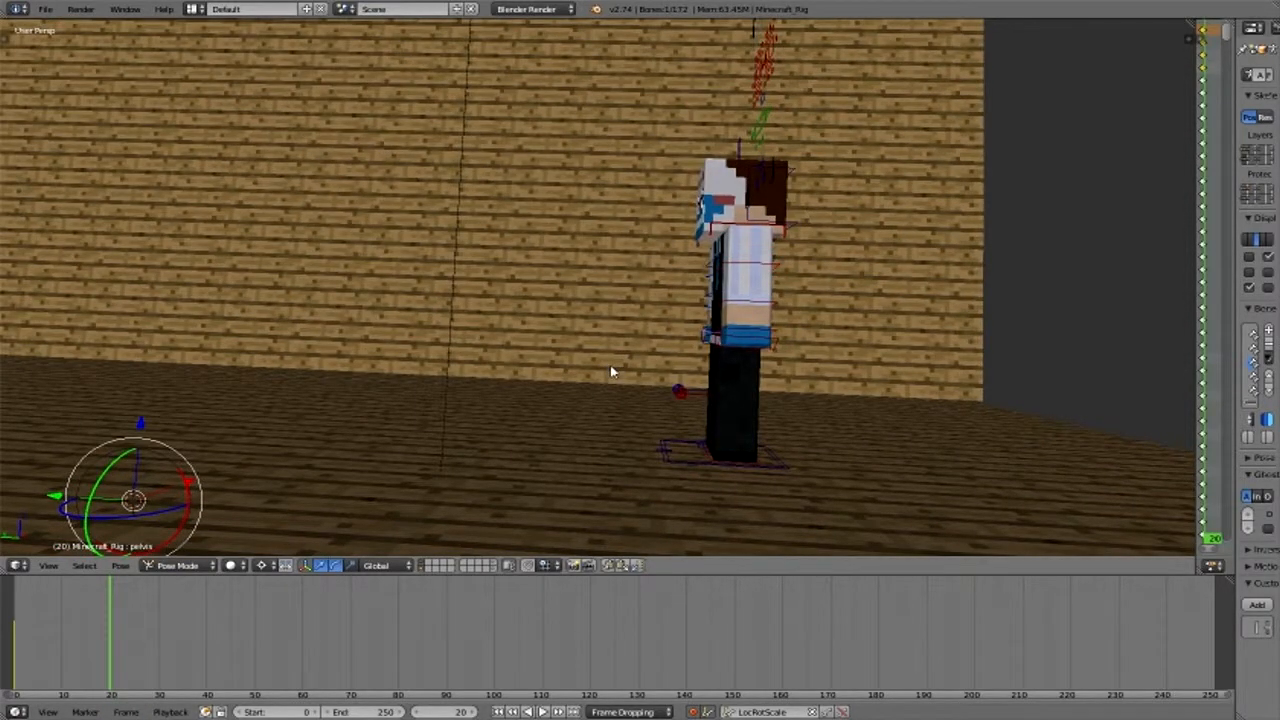
pyautogui.moveTo(612, 372); pyautogui.dragTo(700, 380, button='middle')
pyautogui.scroll(6, 705, 385)
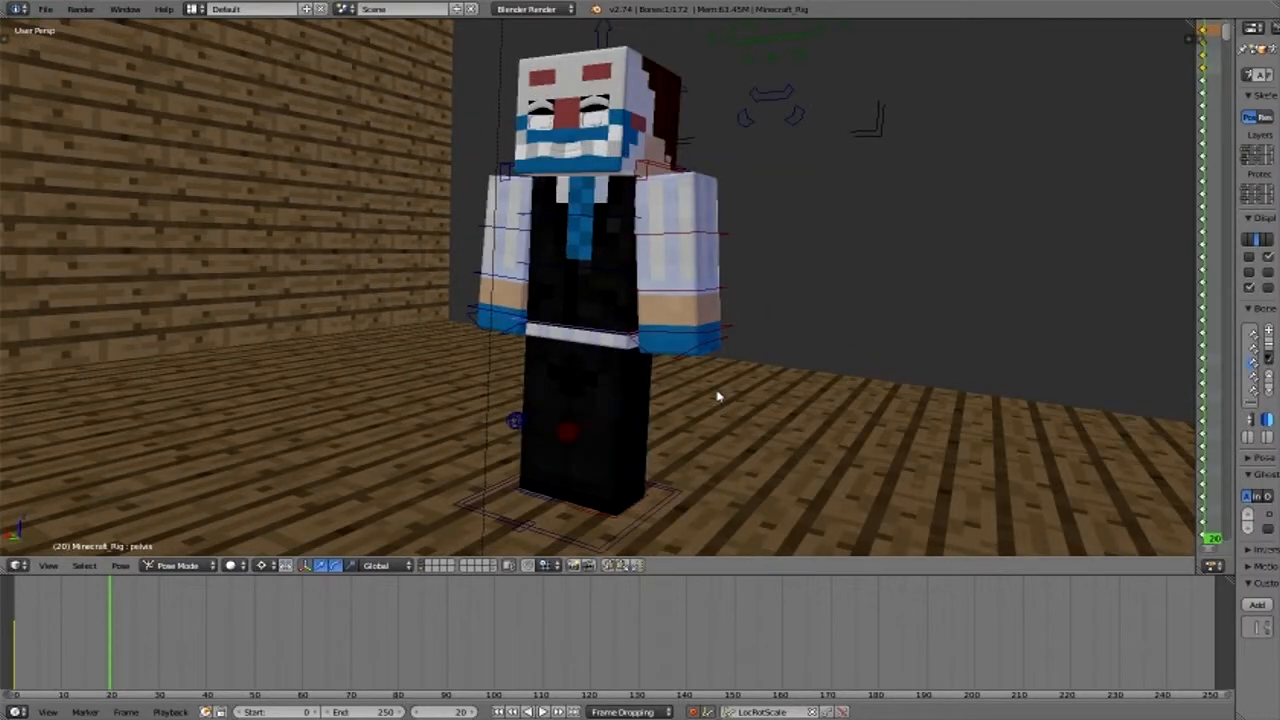
# - Reposition the 3D cursor over the open floor in front of the character
pyautogui.moveTo(717, 397); pyautogui.dragTo(445, 311, button='middle')
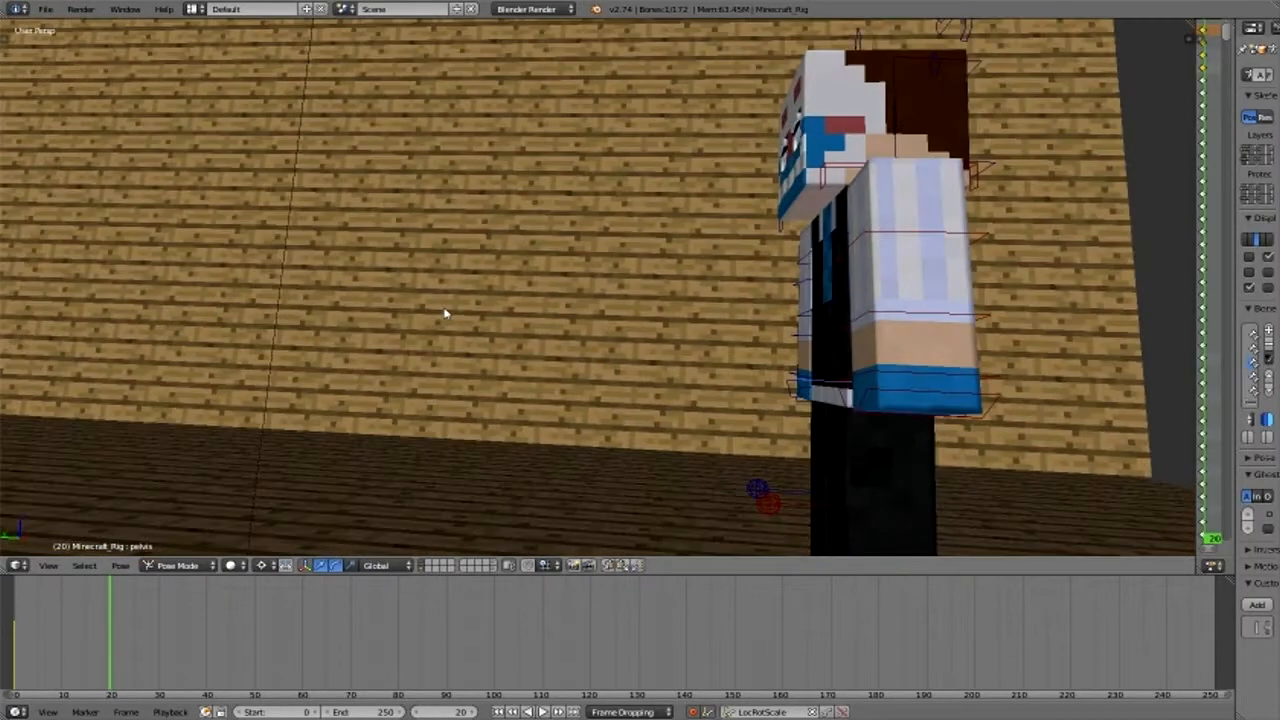
pyautogui.click(683, 185)
pyautogui.click(690, 382)
pyautogui.click(286, 347)
pyautogui.click(545, 211)
pyautogui.click(705, 361)
pyautogui.click(263, 403)
pyautogui.moveTo(271, 331); pyautogui.dragTo(296, 343)
# - Lower the pelvis bone along Z at frame 20 so the character's knees bend slightly
pyautogui.scroll(-2, 487, 336)
pyautogui.moveTo(487, 336); pyautogui.dragTo(453, 281, button='middle')
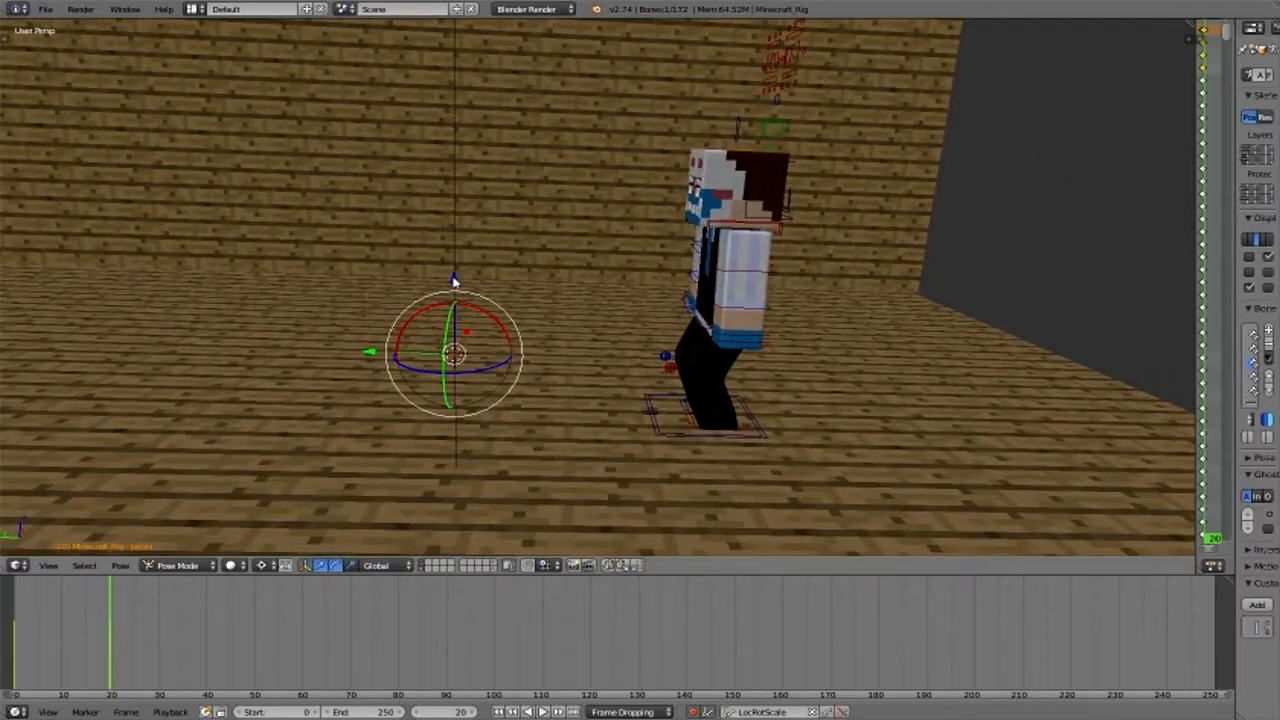
pyautogui.click(453, 281)
pyautogui.moveTo(566, 309); pyautogui.dragTo(457, 281, button='middle')
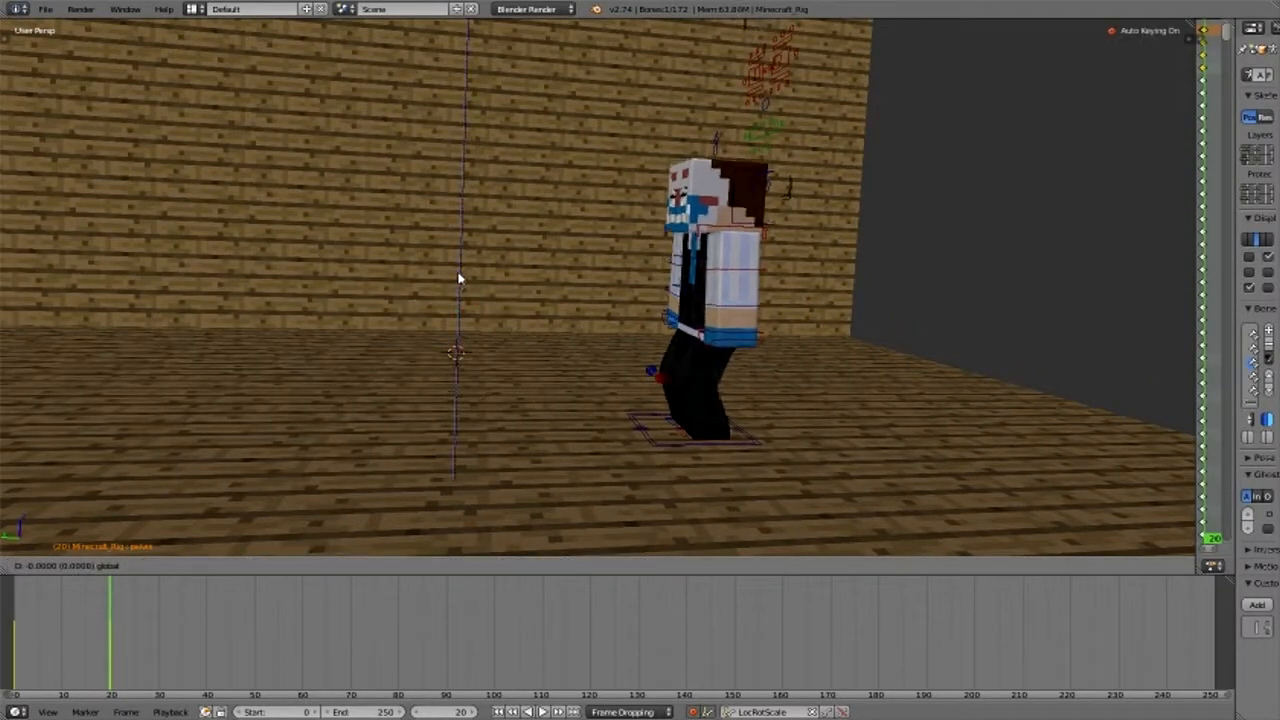
# - Shift the pelvis bone forward along the Y axis so the body leads the feet
pyautogui.click(366, 358)
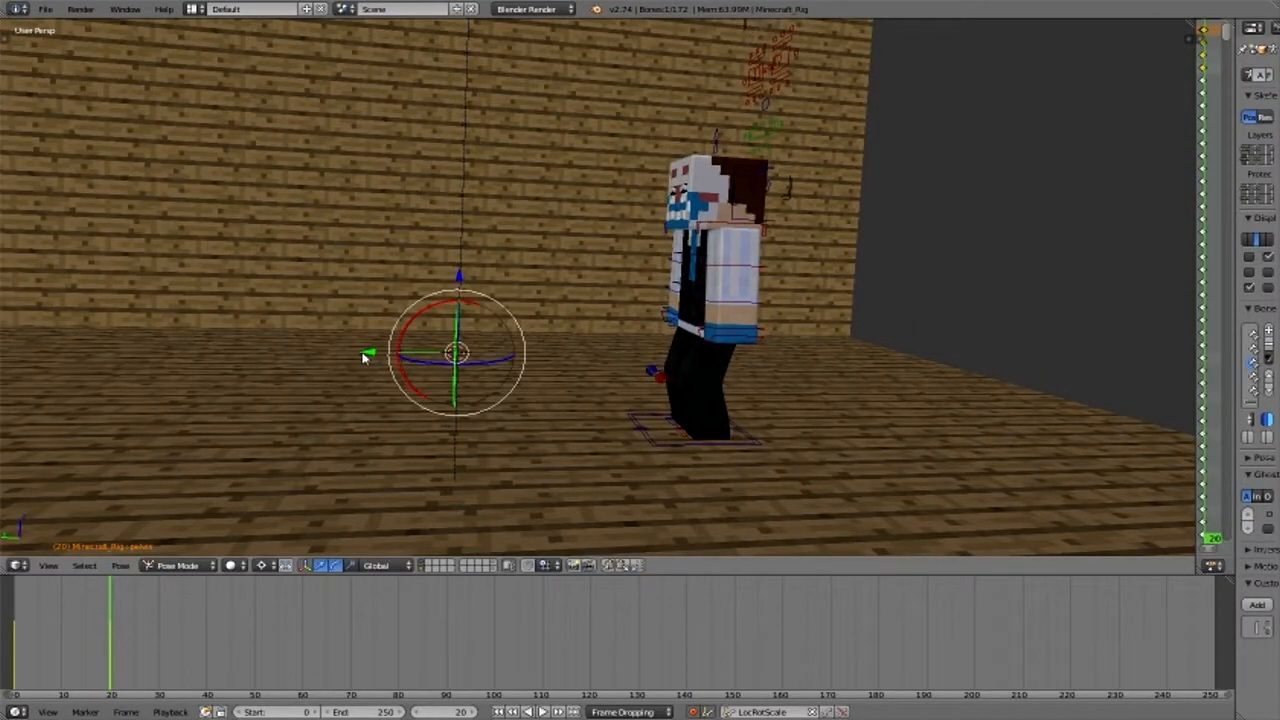
pyautogui.press('r')
pyautogui.press('y')
pyautogui.click(458, 289)
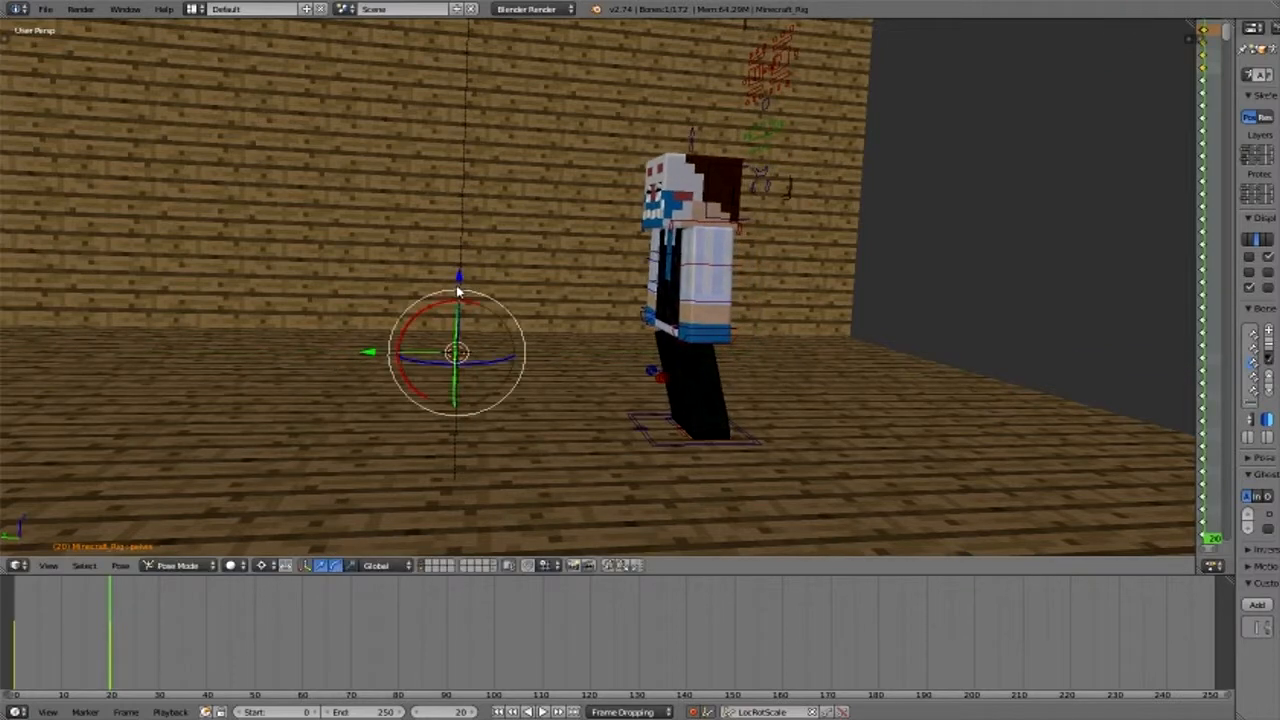
# - Lower the forward-shifted pelvis along Z to bend the knees, and fine-tune its height and forward position
pyautogui.press('g')
pyautogui.press('z')
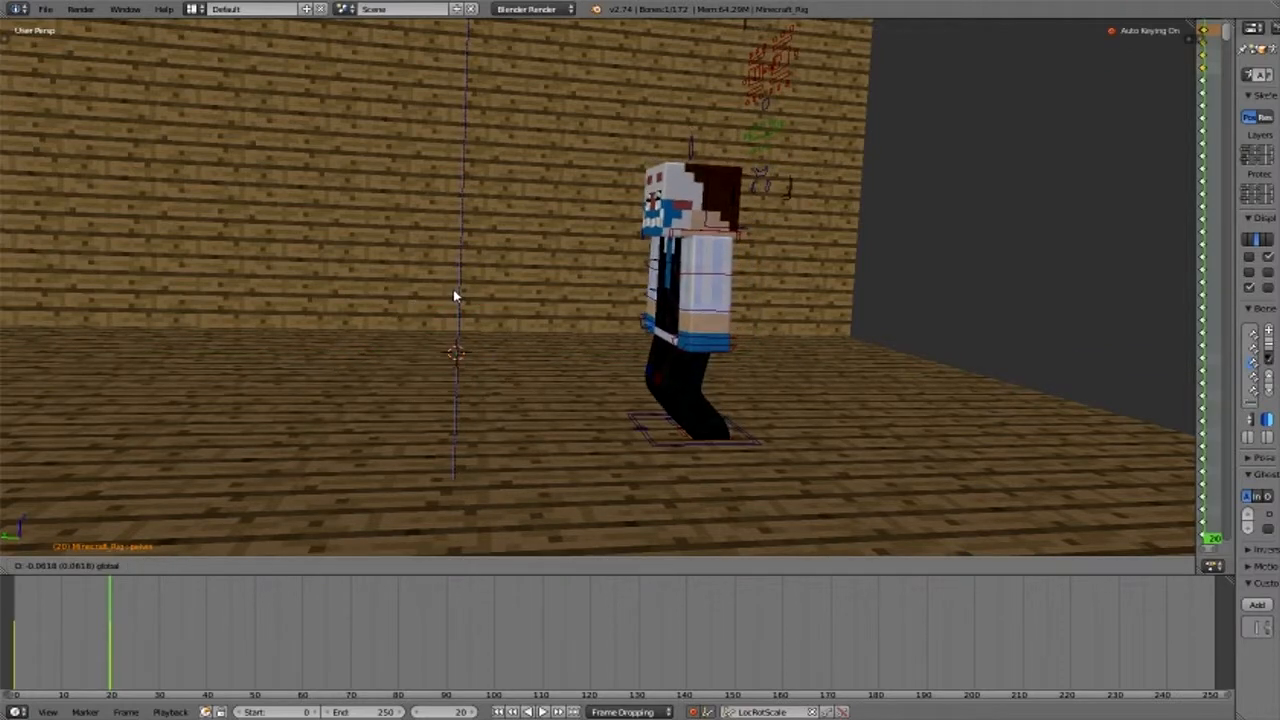
pyautogui.click(453, 292)
pyautogui.moveTo(378, 353); pyautogui.dragTo(383, 352)
pyautogui.moveTo(455, 276); pyautogui.dragTo(363, 360)
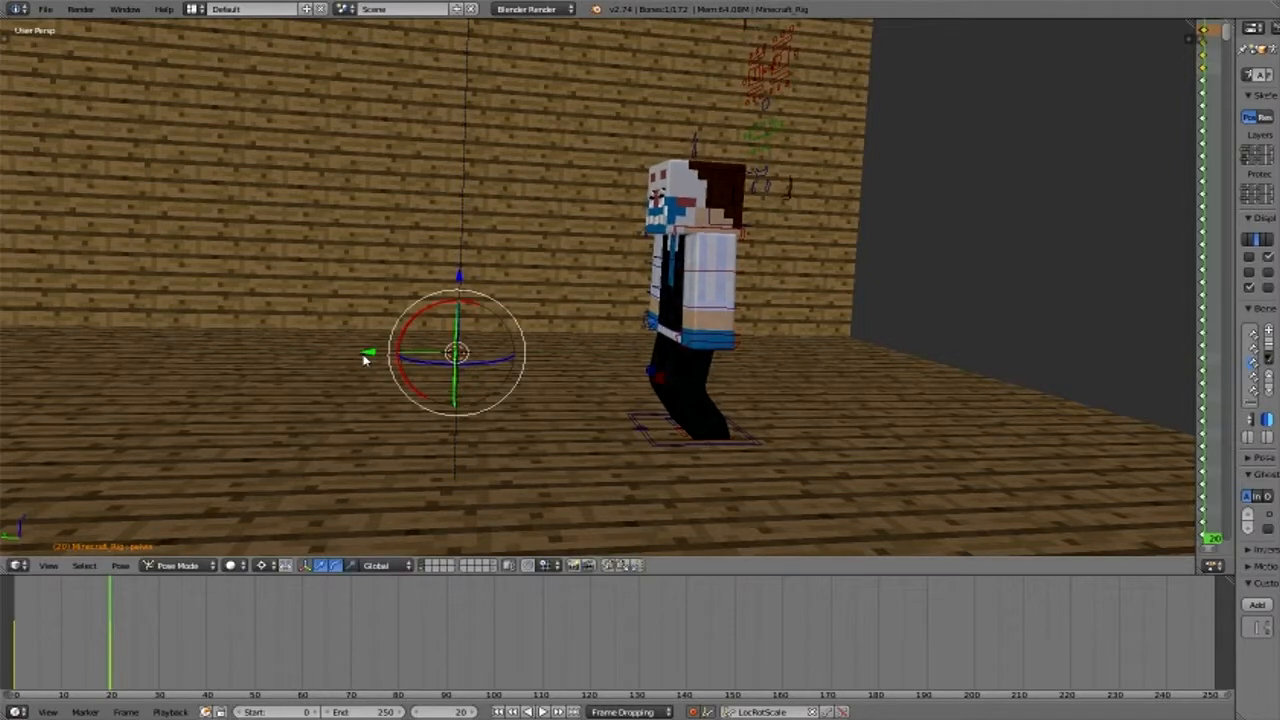
# - Move the left foot target forward into a step and shift the pelvis further forward at frame 20
pyautogui.hotkey('ctrl', 'z')
pyautogui.moveTo(357, 354); pyautogui.dragTo(280, 360)
pyautogui.hotkey('ctrl', 'z')
pyautogui.moveTo(368, 357); pyautogui.dragTo(323, 565)
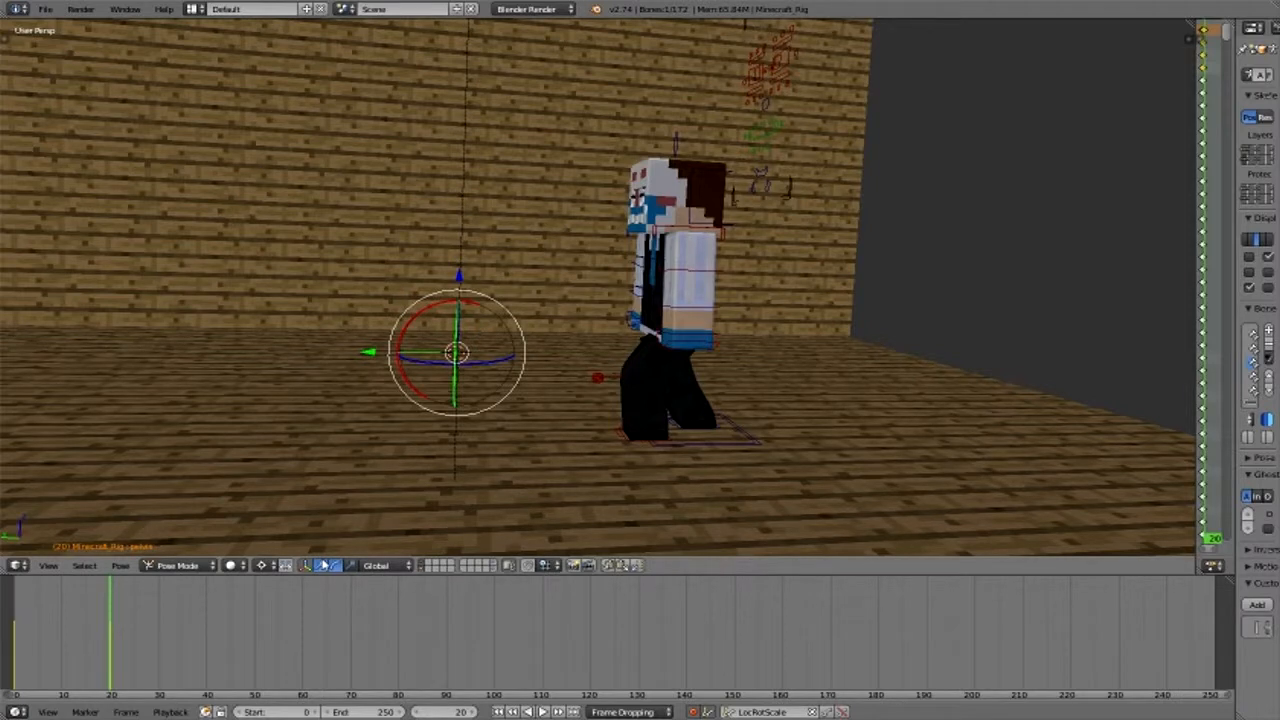
# - Set the current frame to 10 and raise the left foot target to lift the foot mid-step
pyautogui.moveTo(95, 637); pyautogui.dragTo(62, 650)
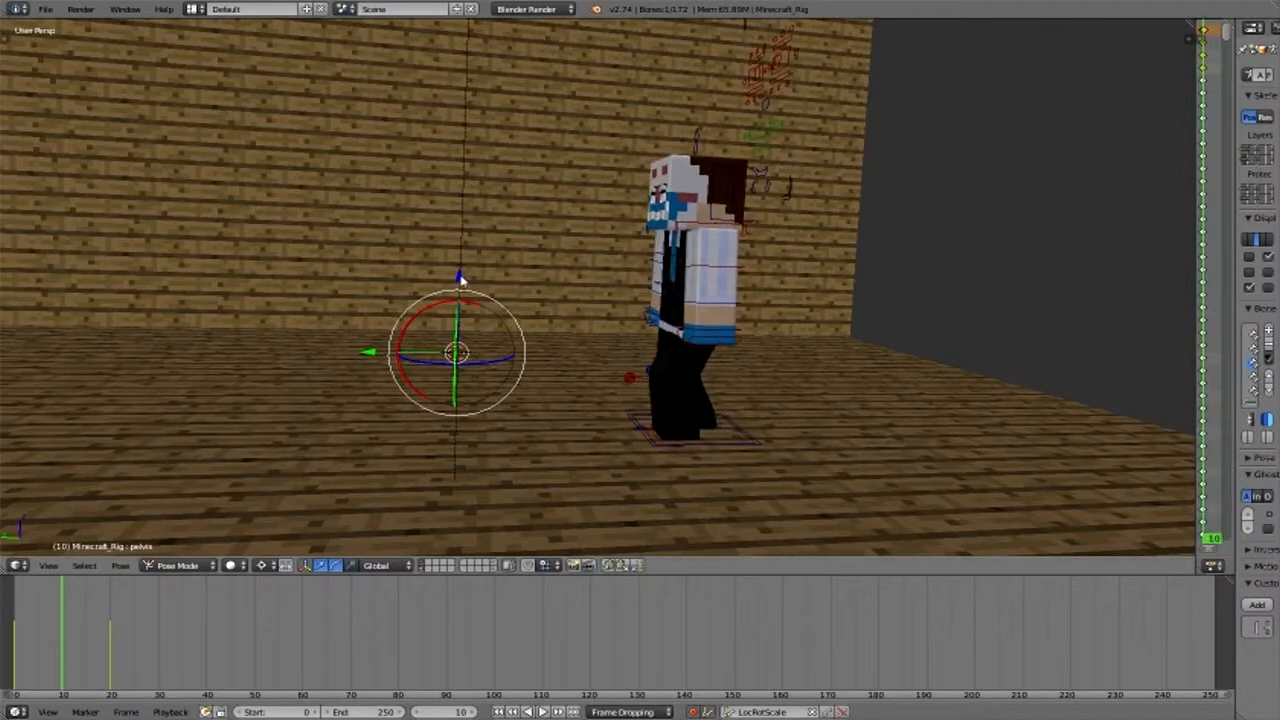
pyautogui.hotkey('ctrl', 'z')
pyautogui.moveTo(460, 280); pyautogui.dragTo(460, 256)
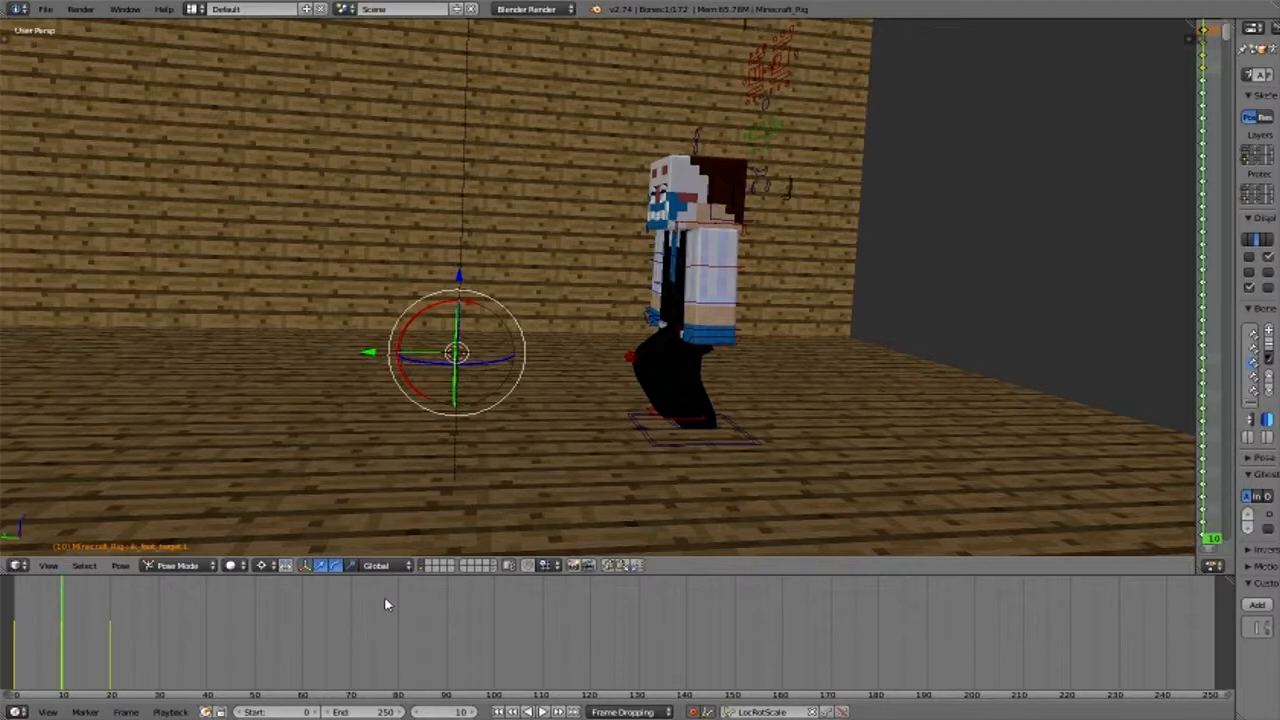
# - Set the pivot point to Active Element and fine-tune the raised left foot target at frame 10
pyautogui.click(230, 566)
pyautogui.click(261, 566)
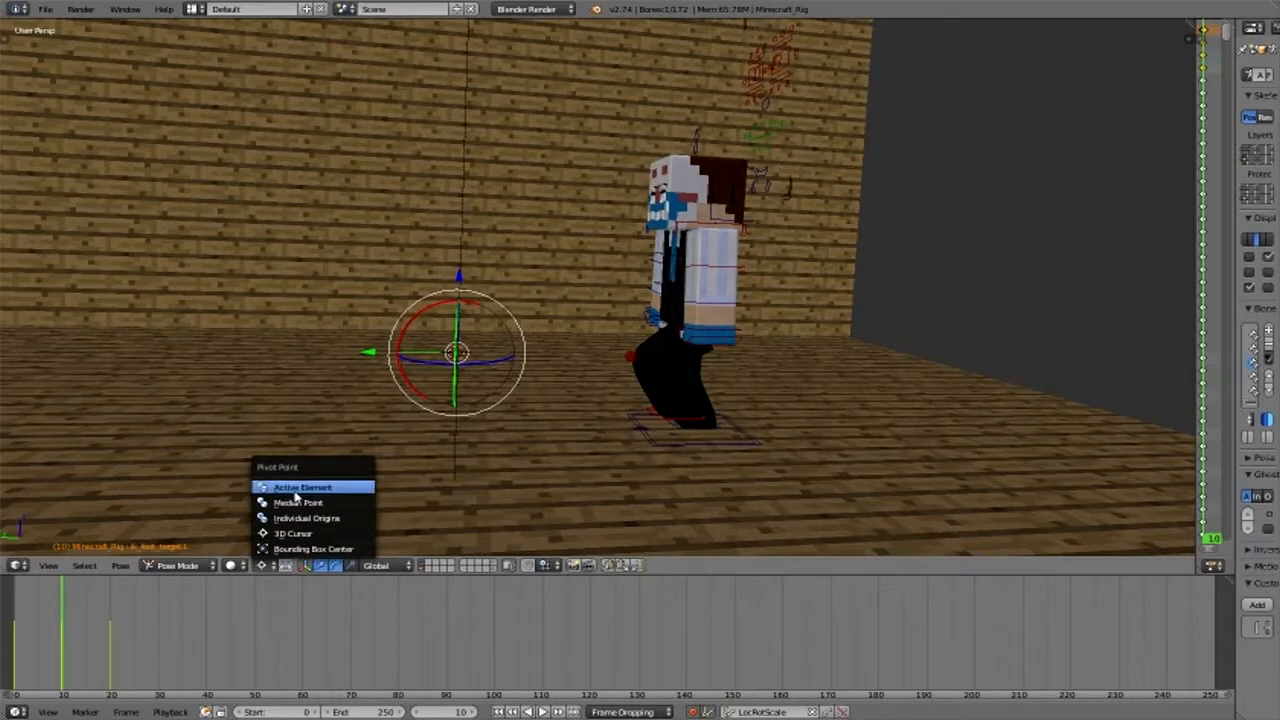
pyautogui.click(295, 487)
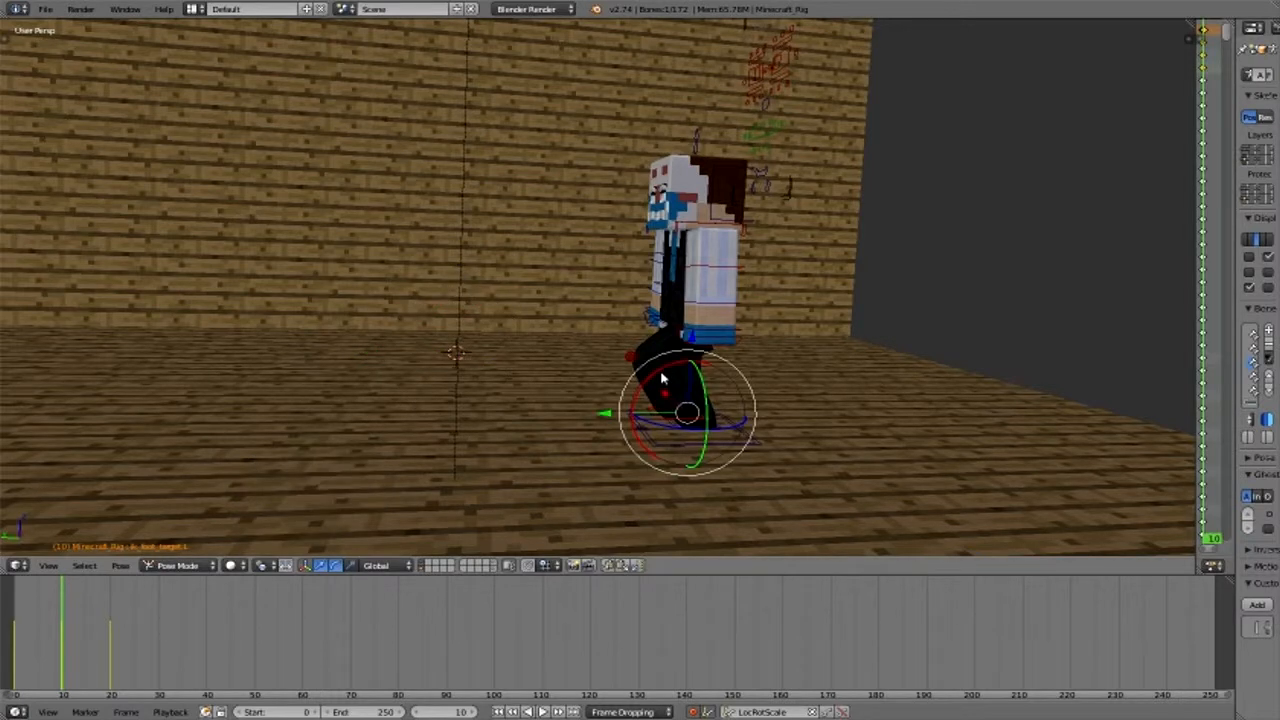
pyautogui.moveTo(662, 378); pyautogui.dragTo(689, 342)
pyautogui.press('g')
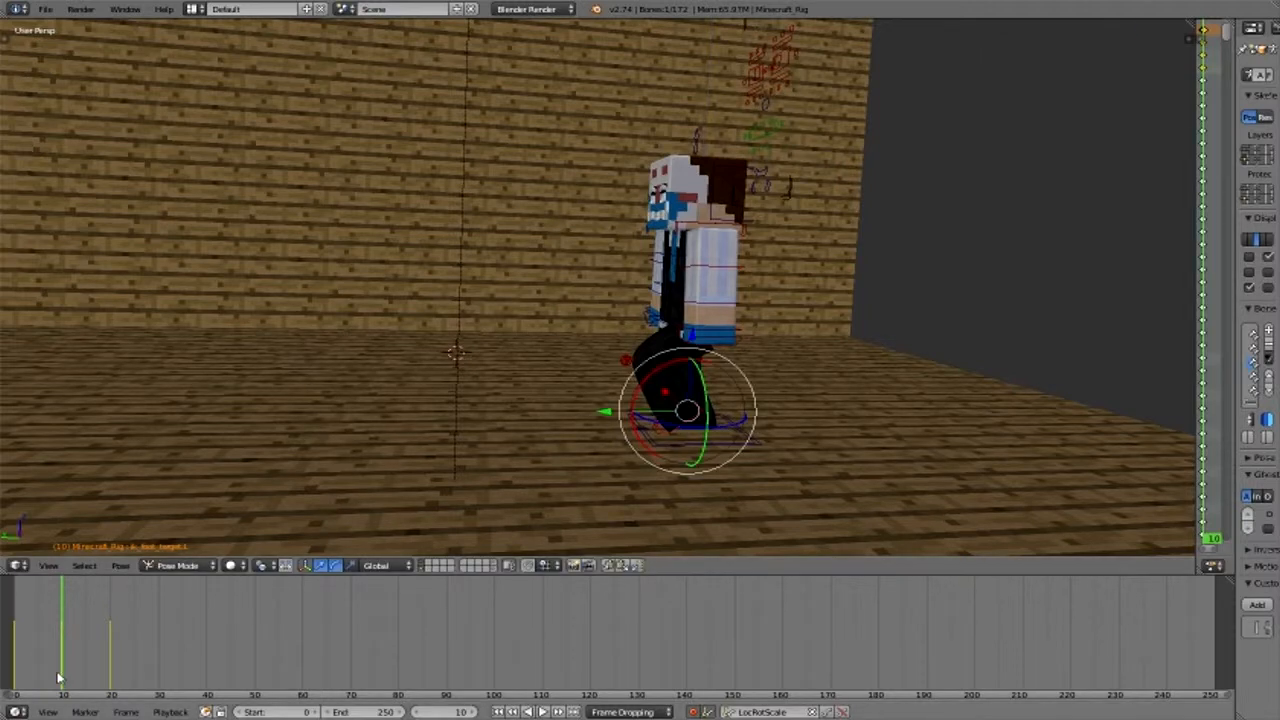
# - Return to frame 0 and set the pivot point to 3D Cursor
pyautogui.moveTo(59, 679); pyautogui.dragTo(14, 679)
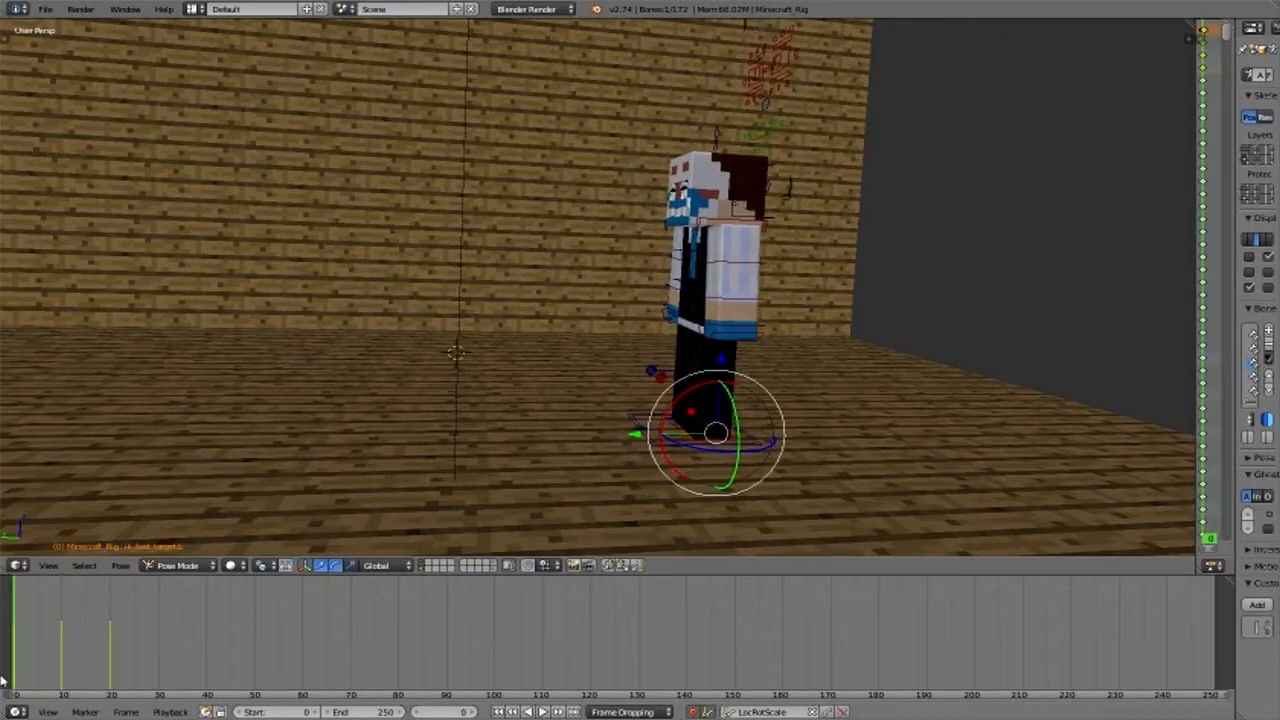
pyautogui.click(262, 565)
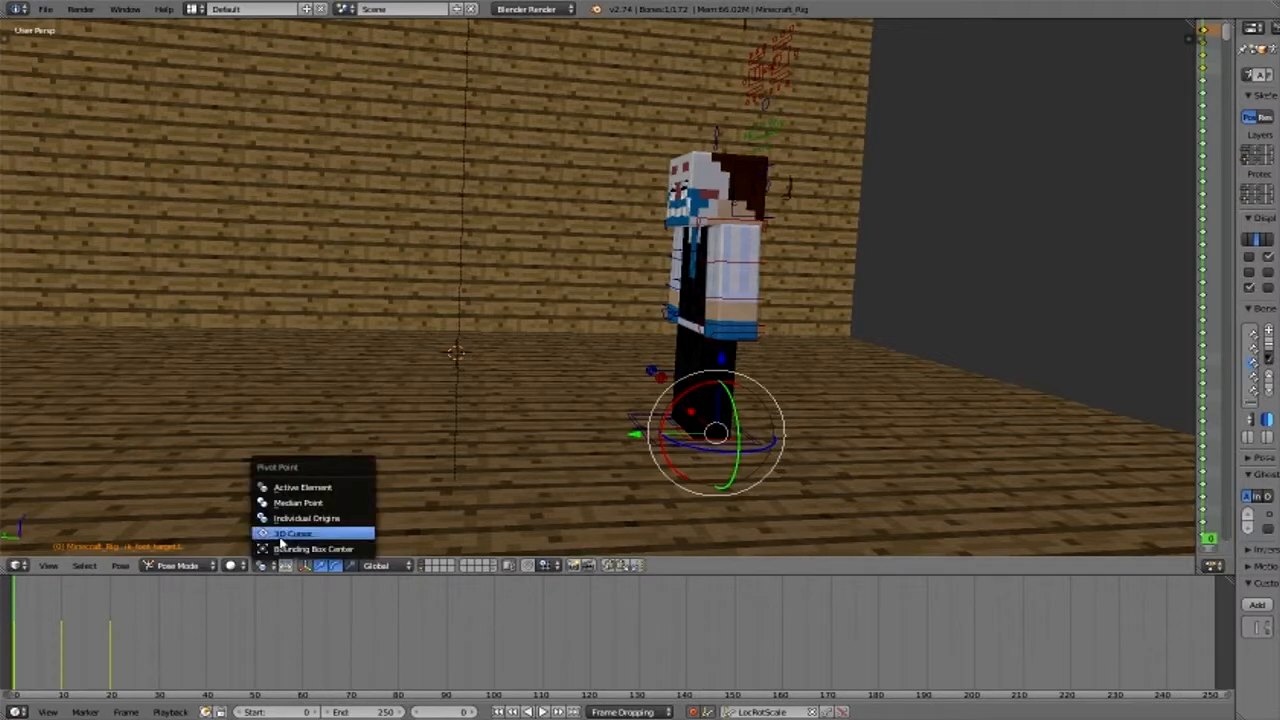
pyautogui.click(293, 533)
pyautogui.click(23, 679)
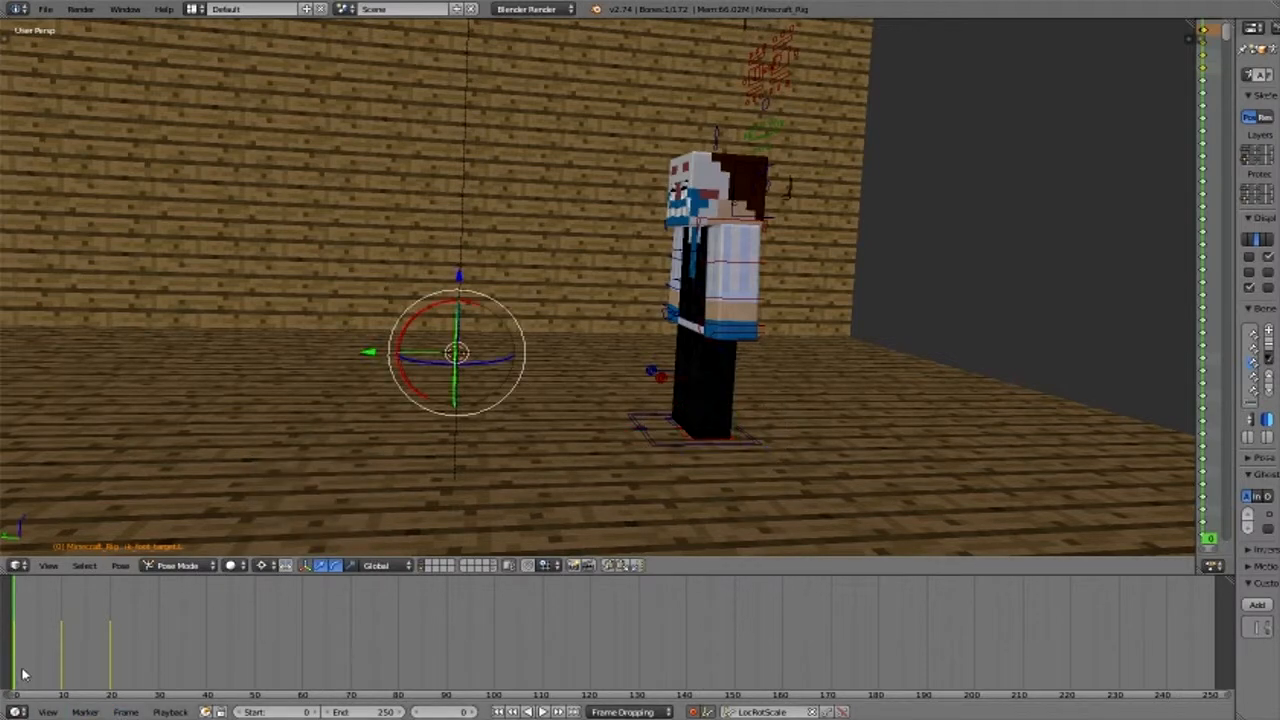
# - Select the right foot target at frame 20 and insert a LocRotScale keyframe for it
pyautogui.moveTo(43, 679); pyautogui.dragTo(112, 593)
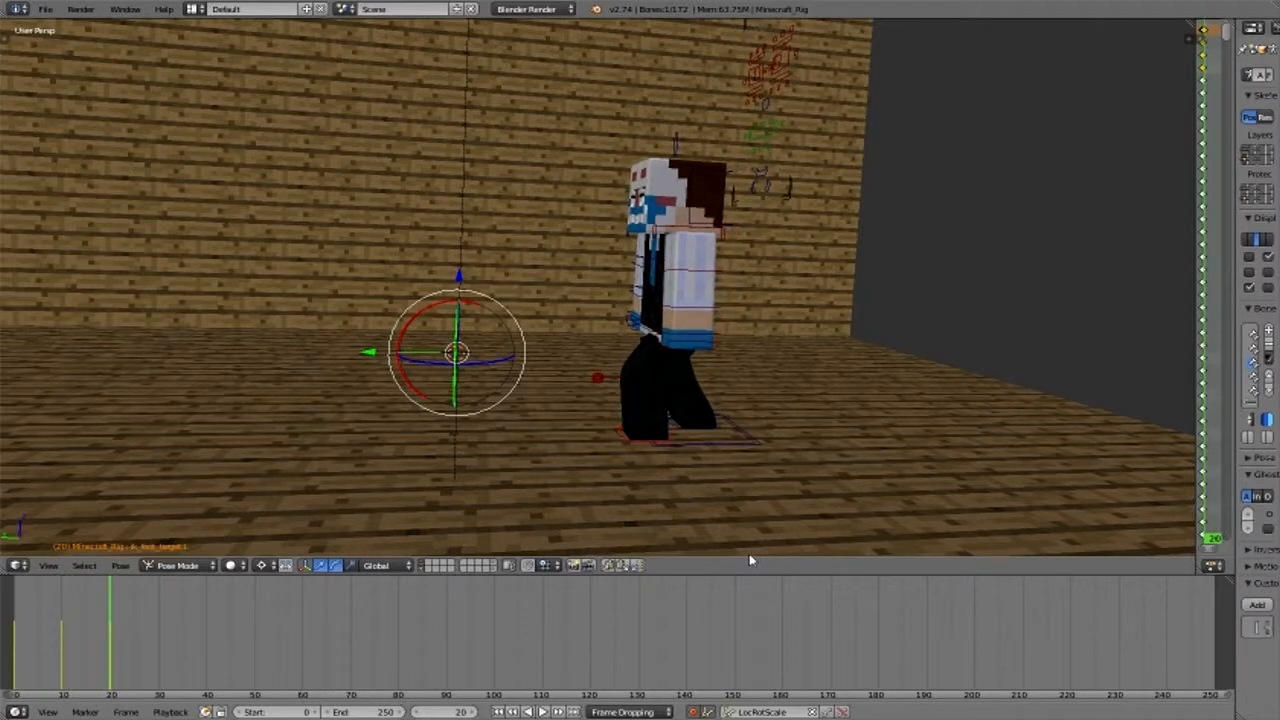
pyautogui.rightClick(706, 466)
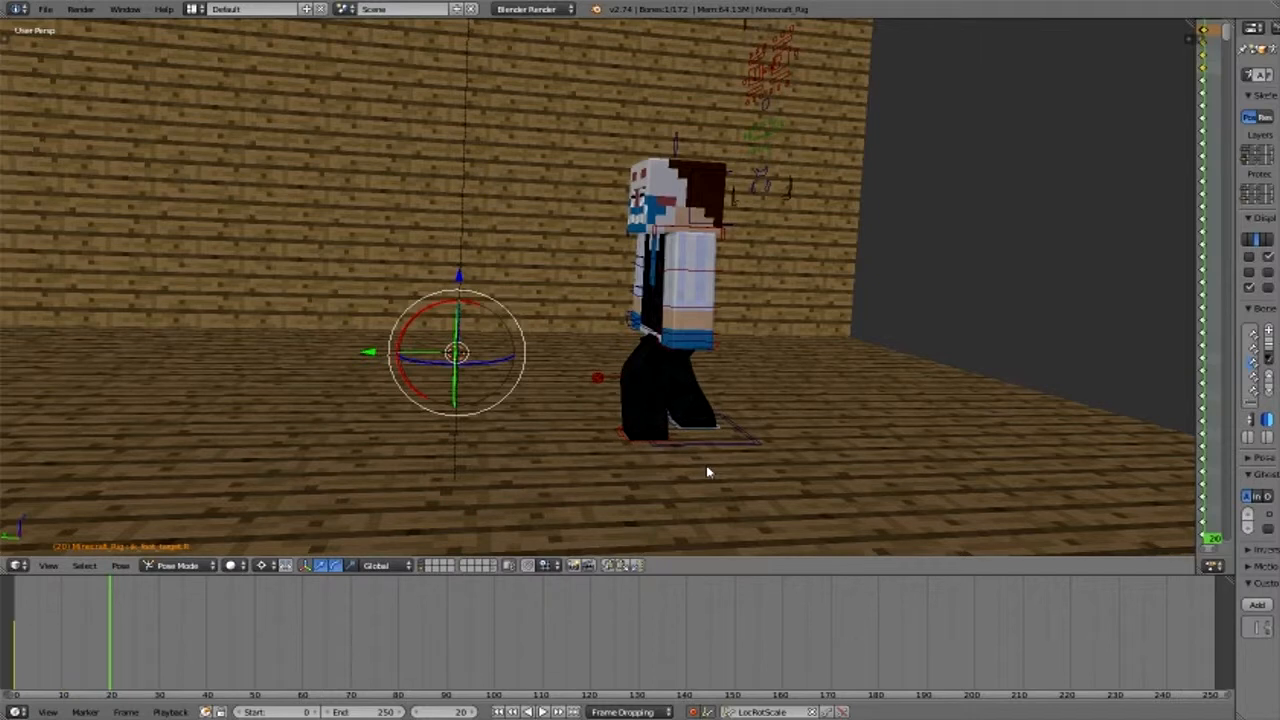
pyautogui.press('i')
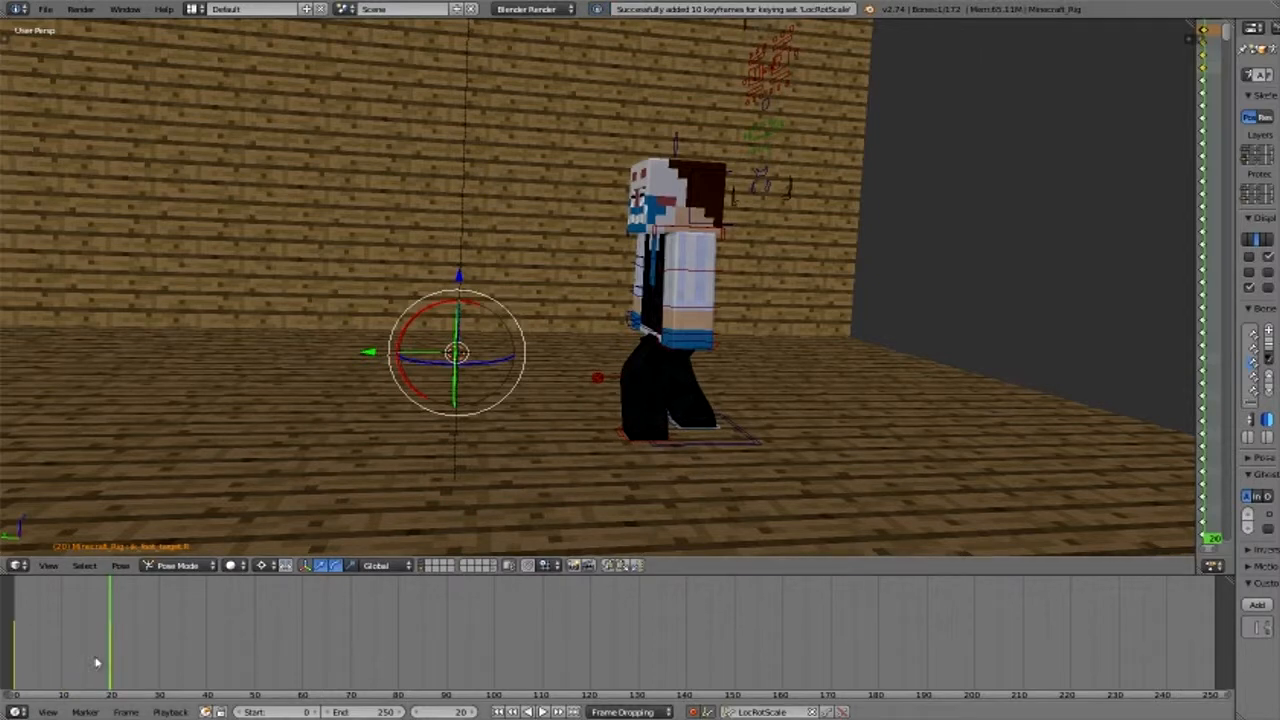
# - Go to frame 10 and raise the pelvis bone slightly along Z for the mid-step pose
pyautogui.press('Down')
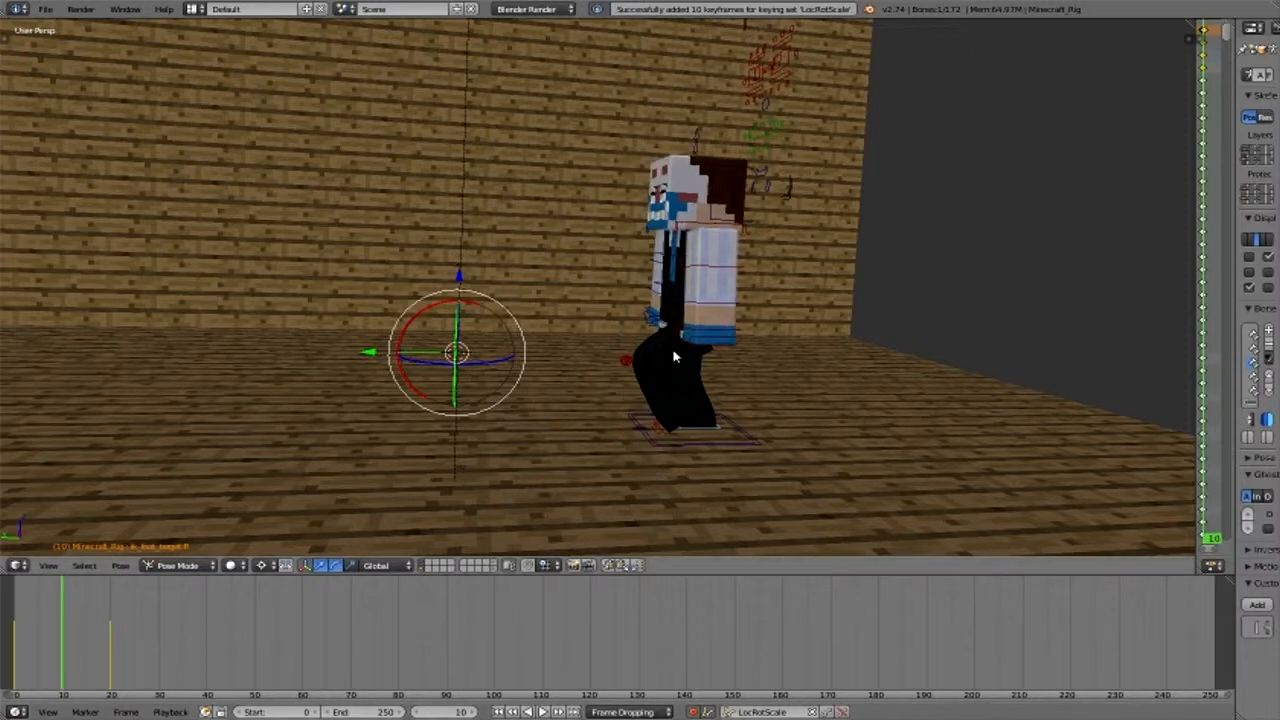
pyautogui.hotkey('ctrl', 'z')
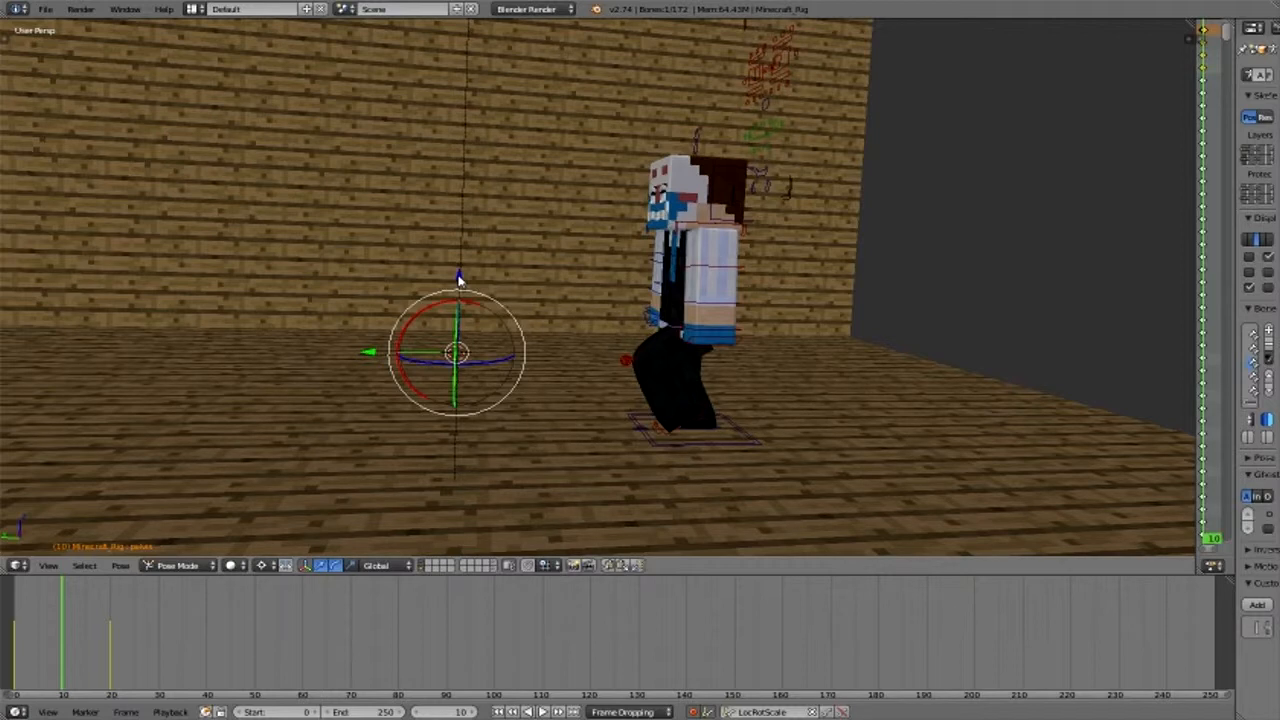
pyautogui.moveTo(458, 276); pyautogui.dragTo(697, 362)
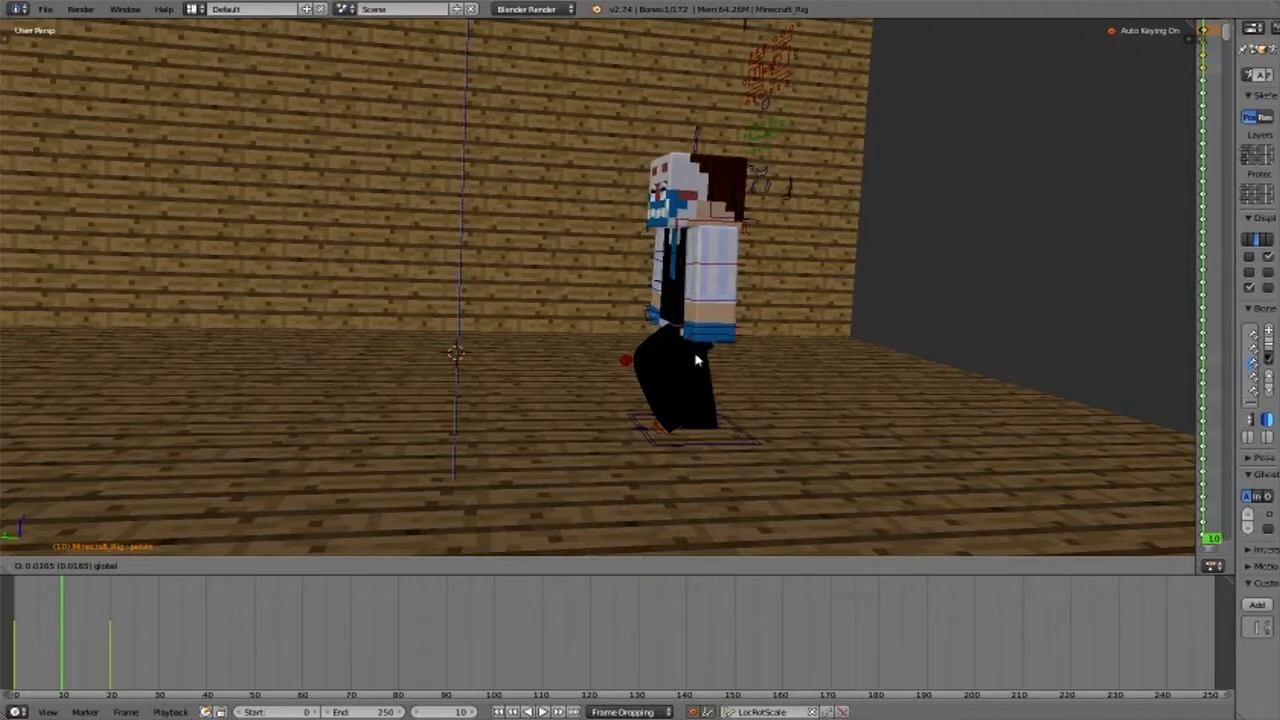
pyautogui.moveTo(697, 362); pyautogui.dragTo(689, 357)
pyautogui.moveTo(689, 357); pyautogui.dragTo(1035, 352, button='middle')
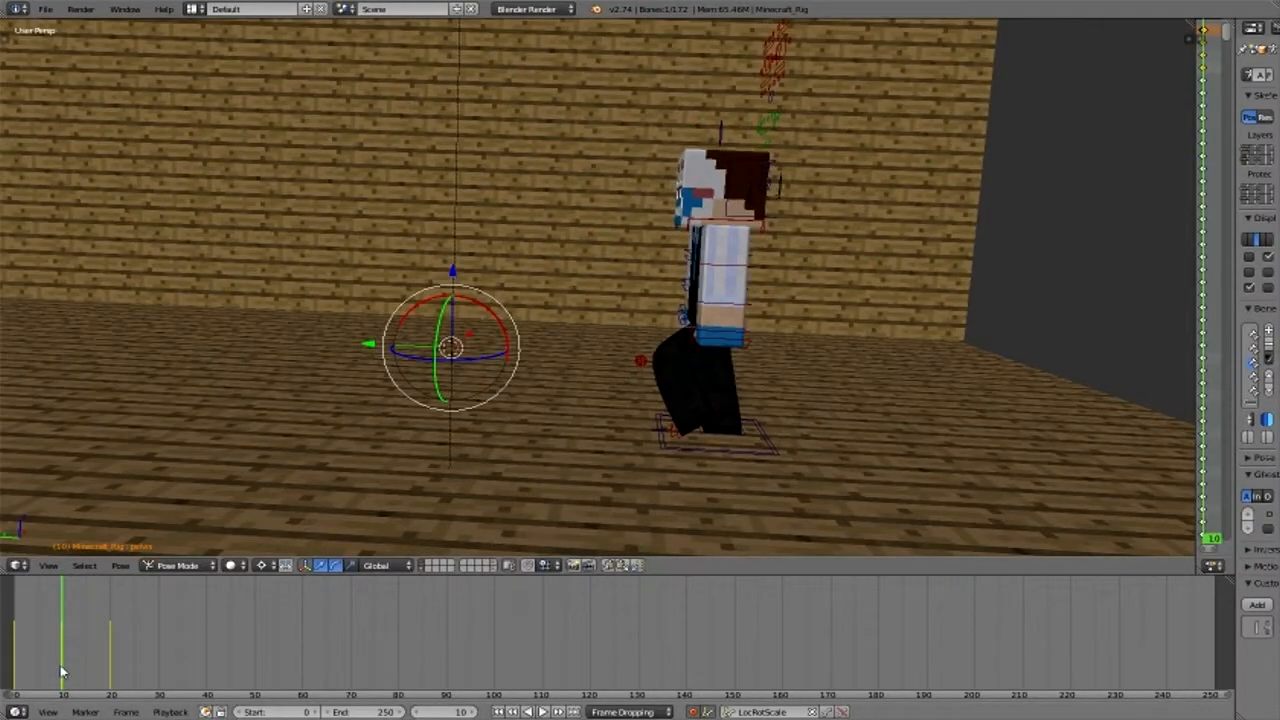
# - Go to frame 0 and lower the pelvis slightly along Z so the knees are softly bent
pyautogui.moveTo(60, 672)
pyautogui.mouseDown()
pyautogui.moveTo(10, 662)
pyautogui.moveTo(137, 676)
pyautogui.moveTo(14, 668)
pyautogui.mouseUp()
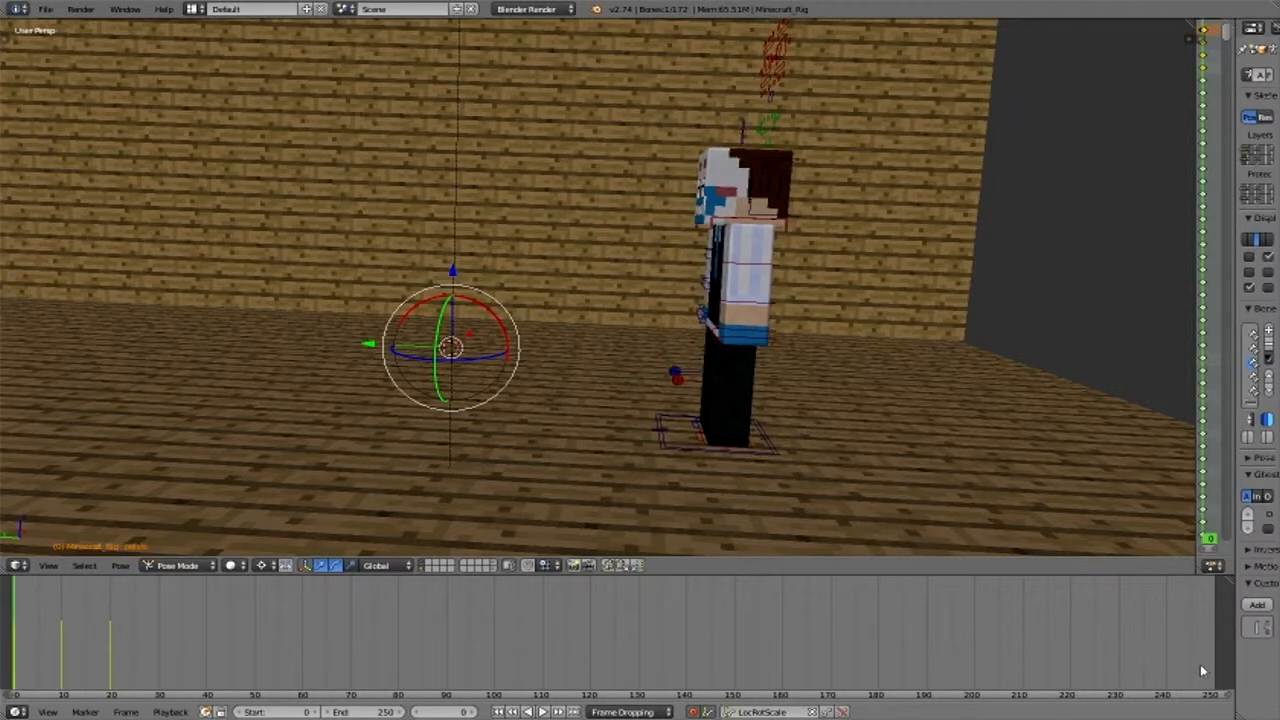
pyautogui.rightClick(707, 327)
pyautogui.rightClick(455, 281)
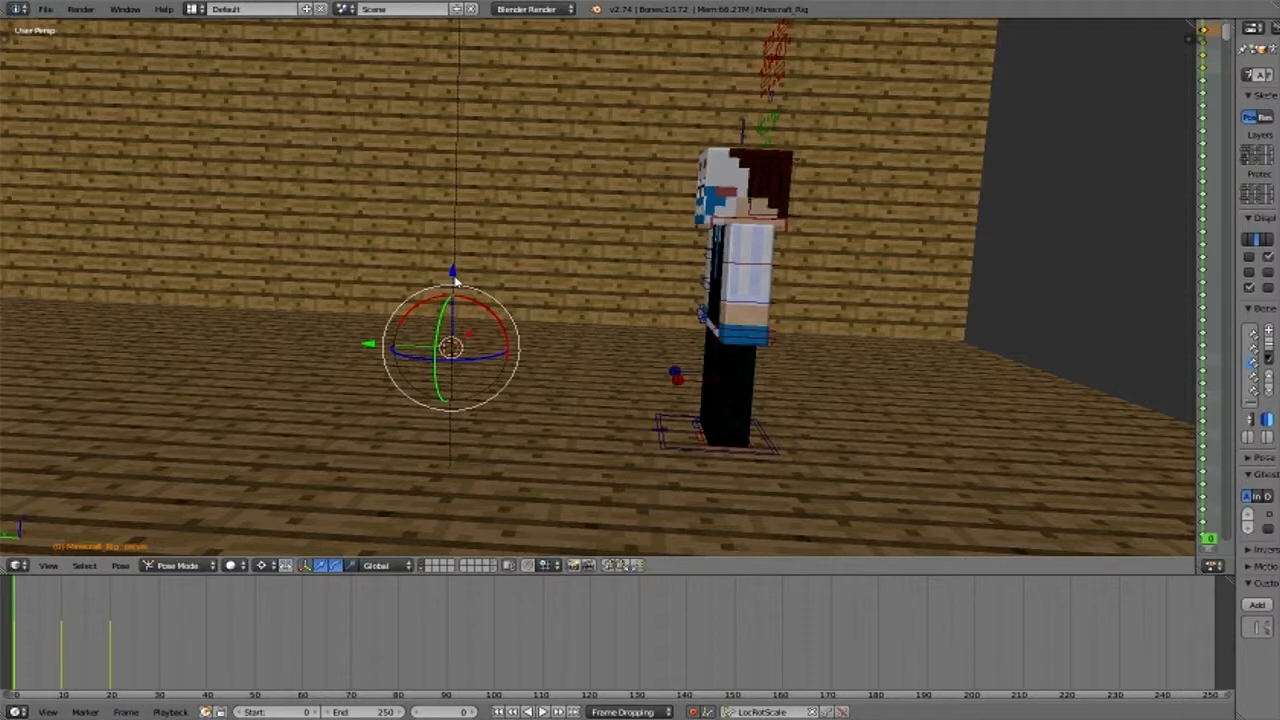
pyautogui.press('g')
pyautogui.press('z')
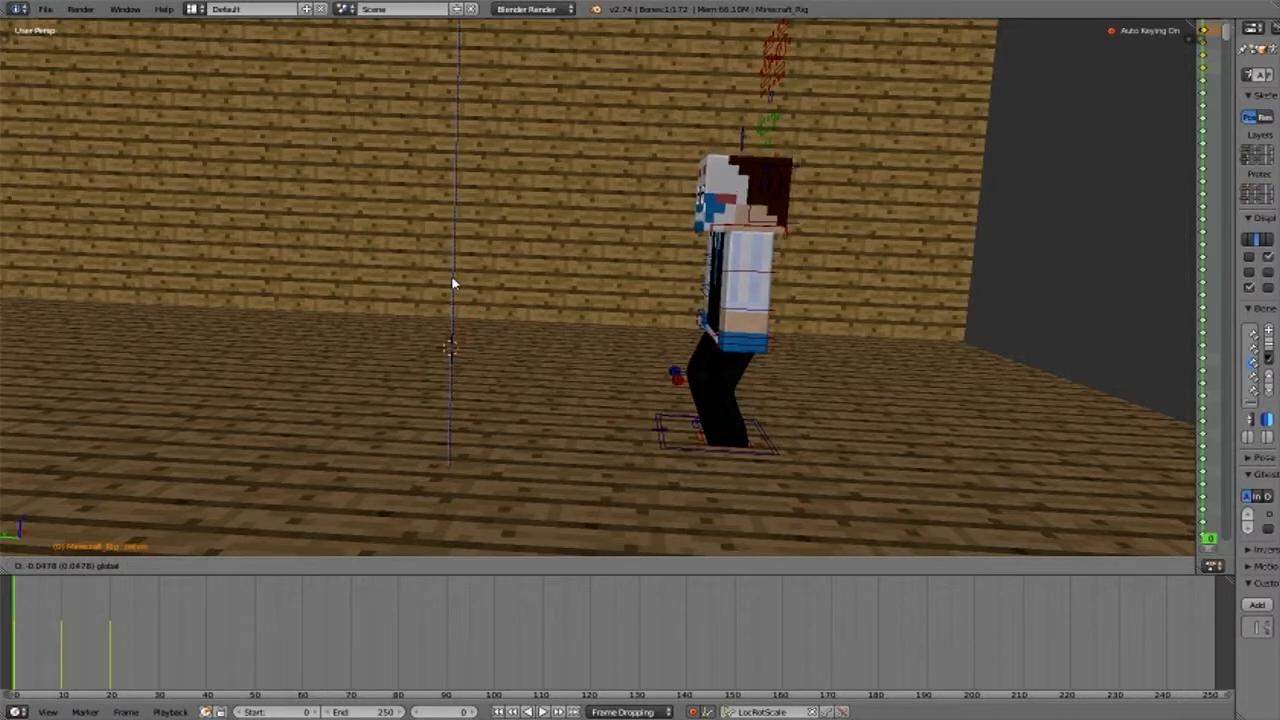
pyautogui.click(450, 279)
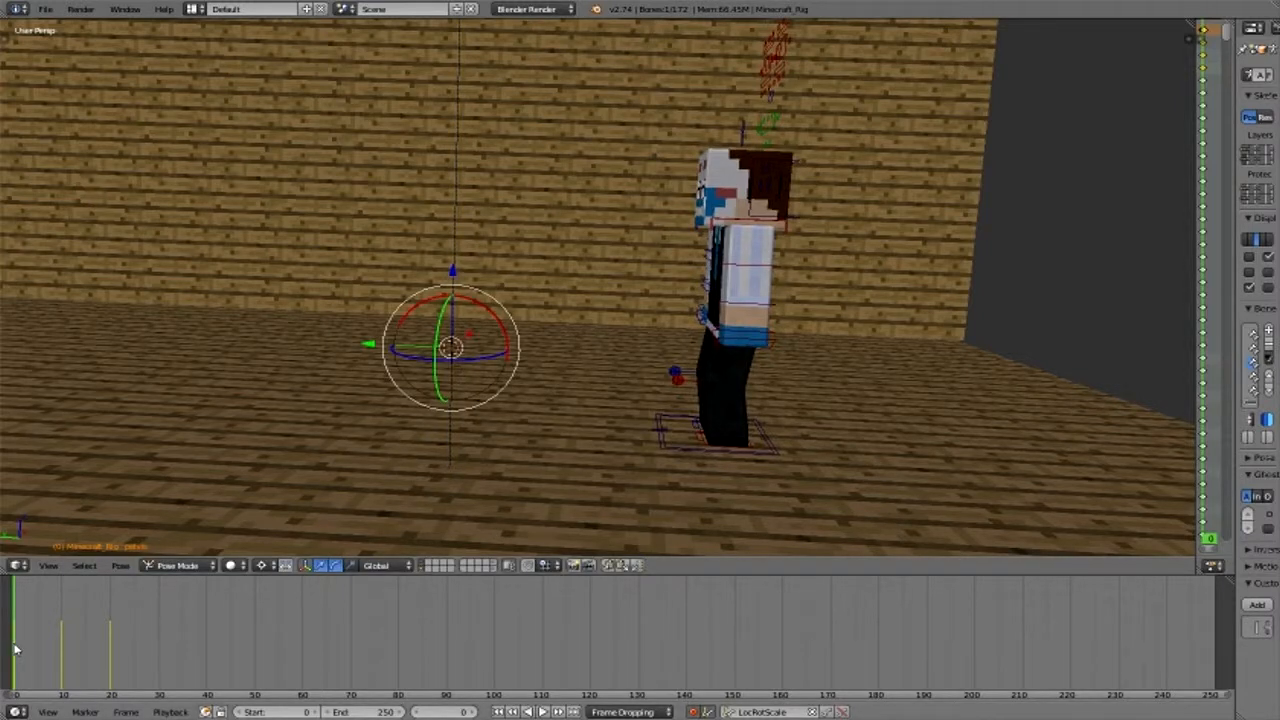
# - Scrub the timeline between frames 0 and 20 to review the step, ending at frame 20
pyautogui.moveTo(22, 655); pyautogui.dragTo(112, 703)
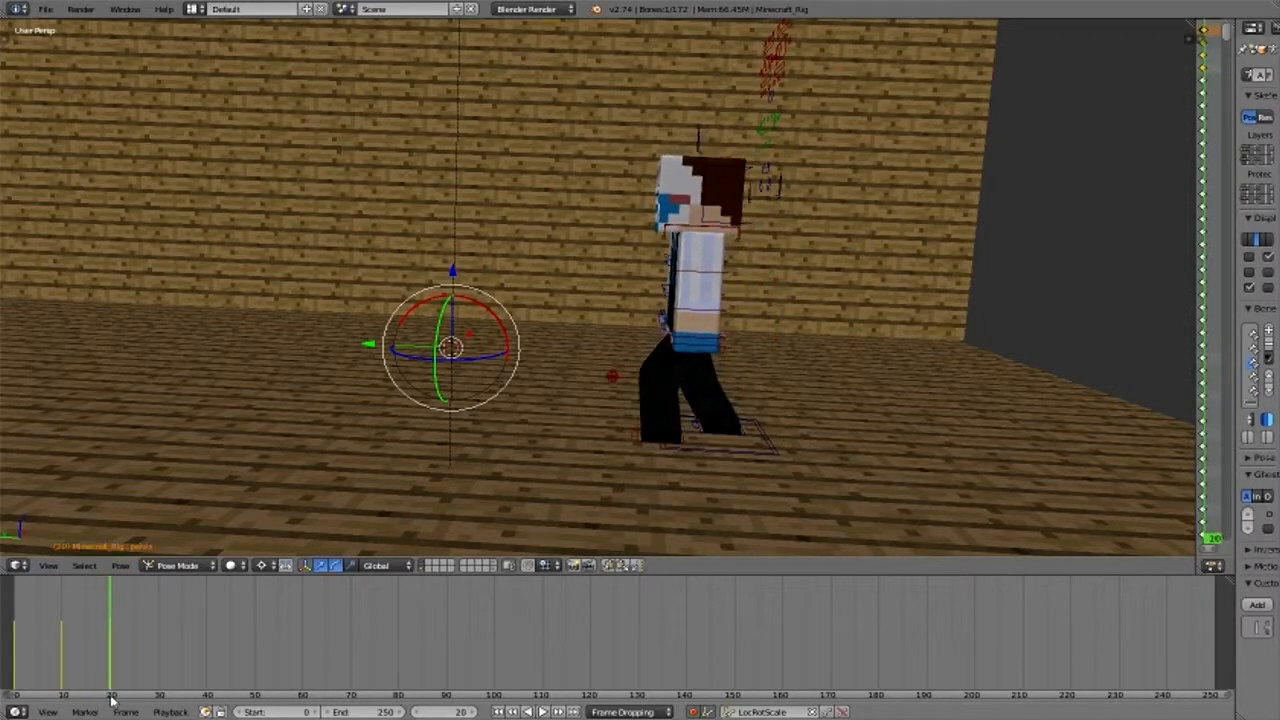
pyautogui.moveTo(67, 695); pyautogui.dragTo(118, 692, button='middle')
pyautogui.click(58, 680)
pyautogui.moveTo(58, 680); pyautogui.dragTo(160, 685)
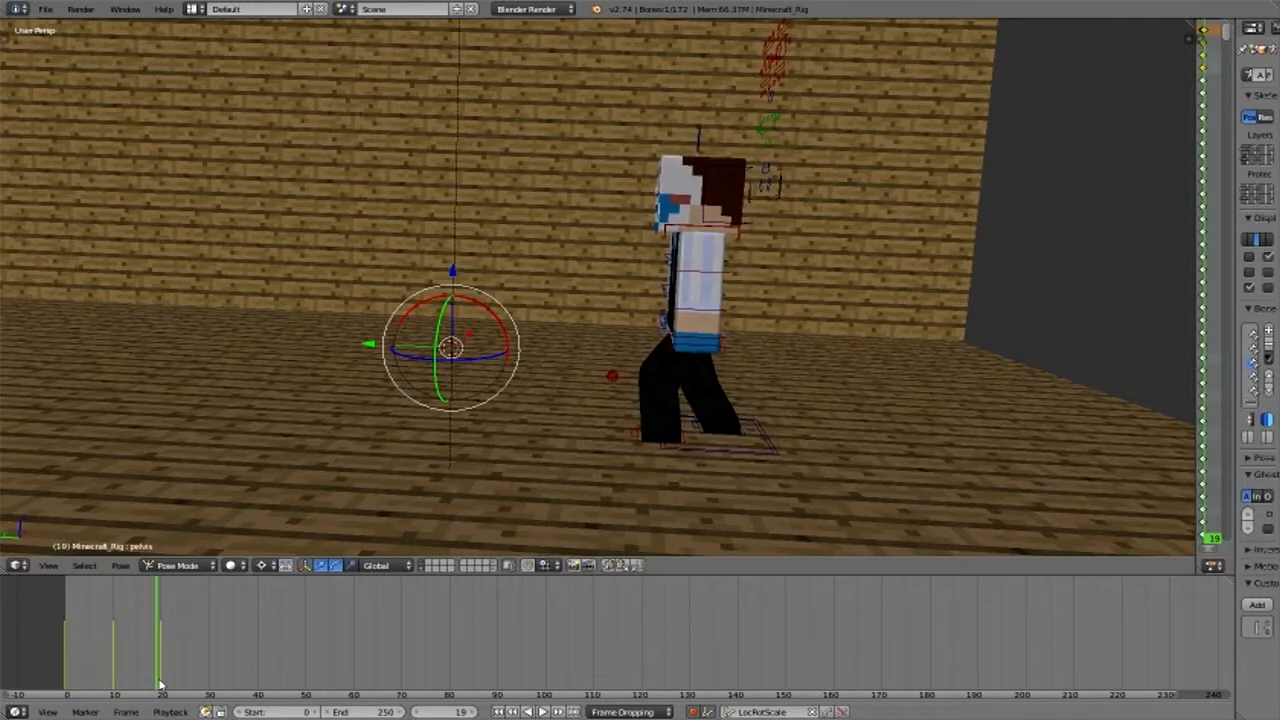
pyautogui.click(162, 685)
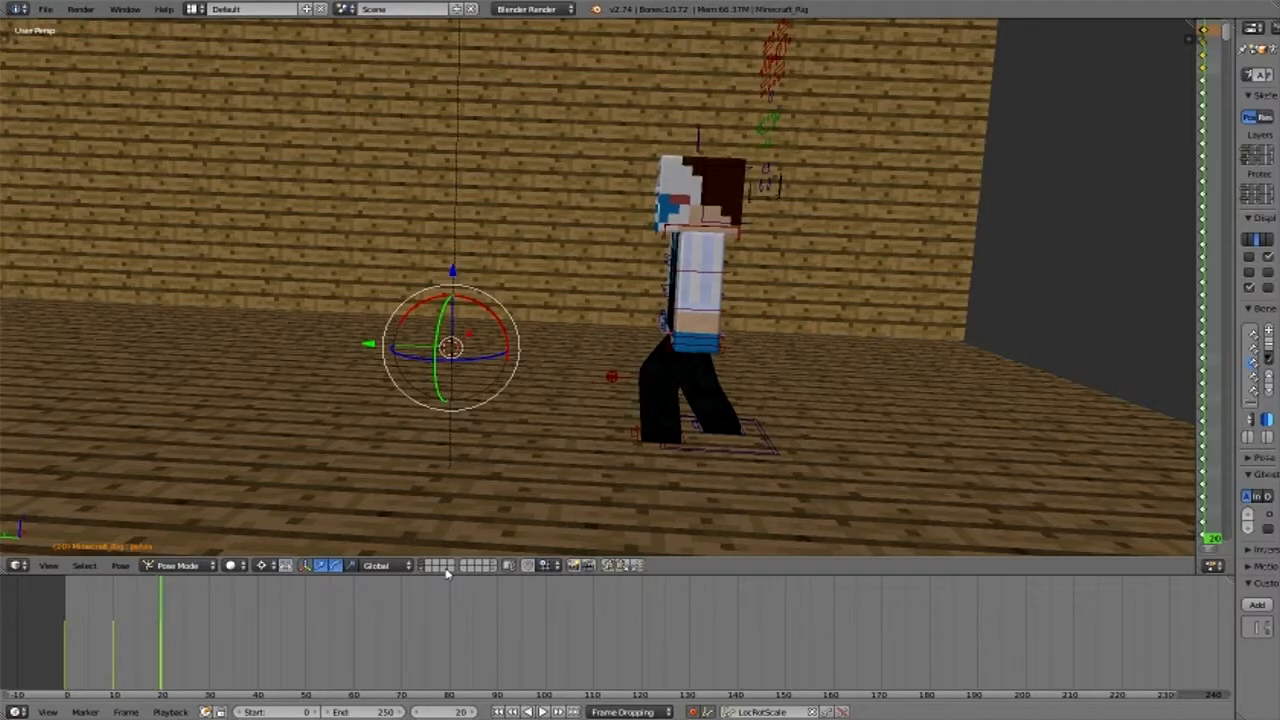
# - Rotate the character's right upper arm forward by about 24 degrees around the X axis at frame 20
pyautogui.moveTo(446, 530); pyautogui.dragTo(776, 332, button='middle')
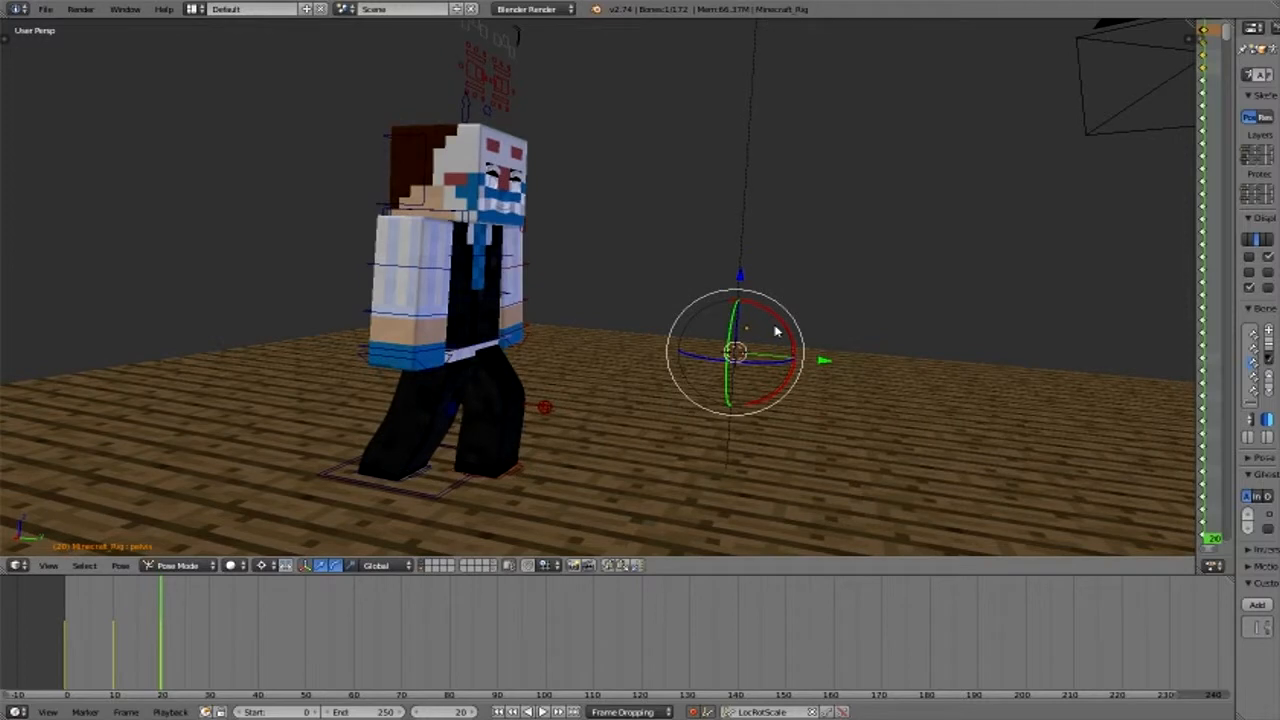
pyautogui.rightClick(774, 331)
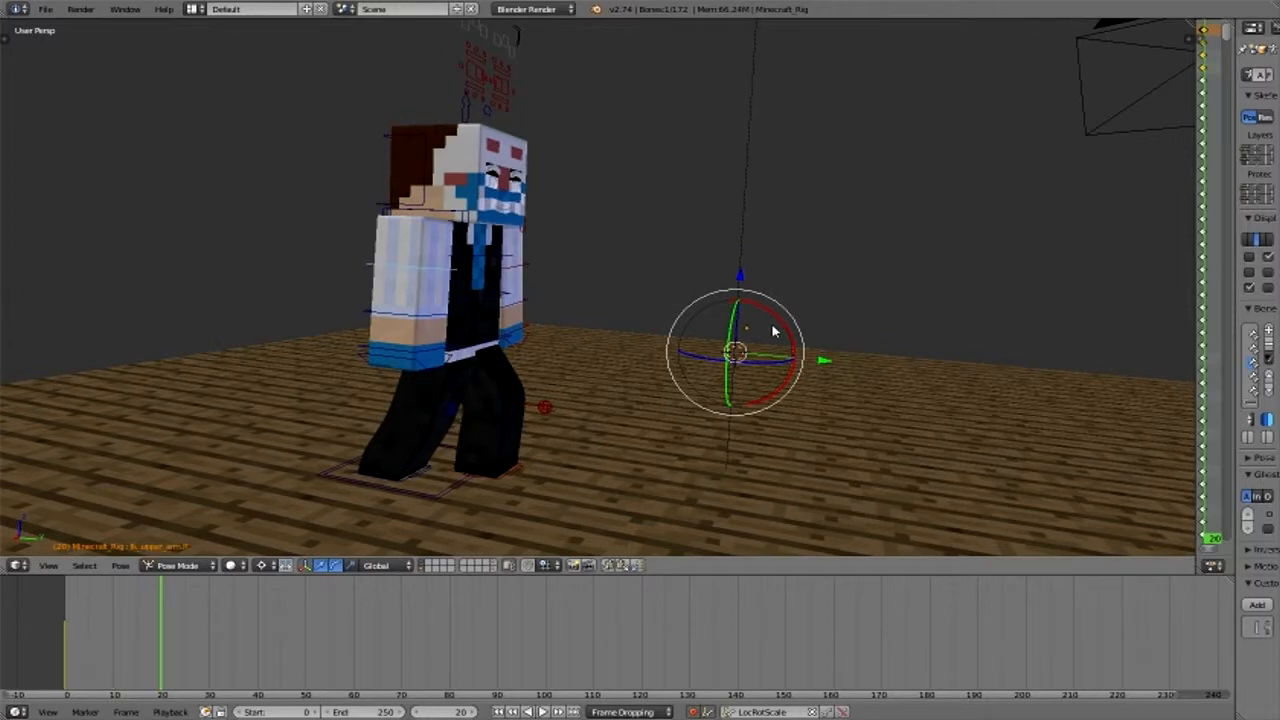
pyautogui.press('r')
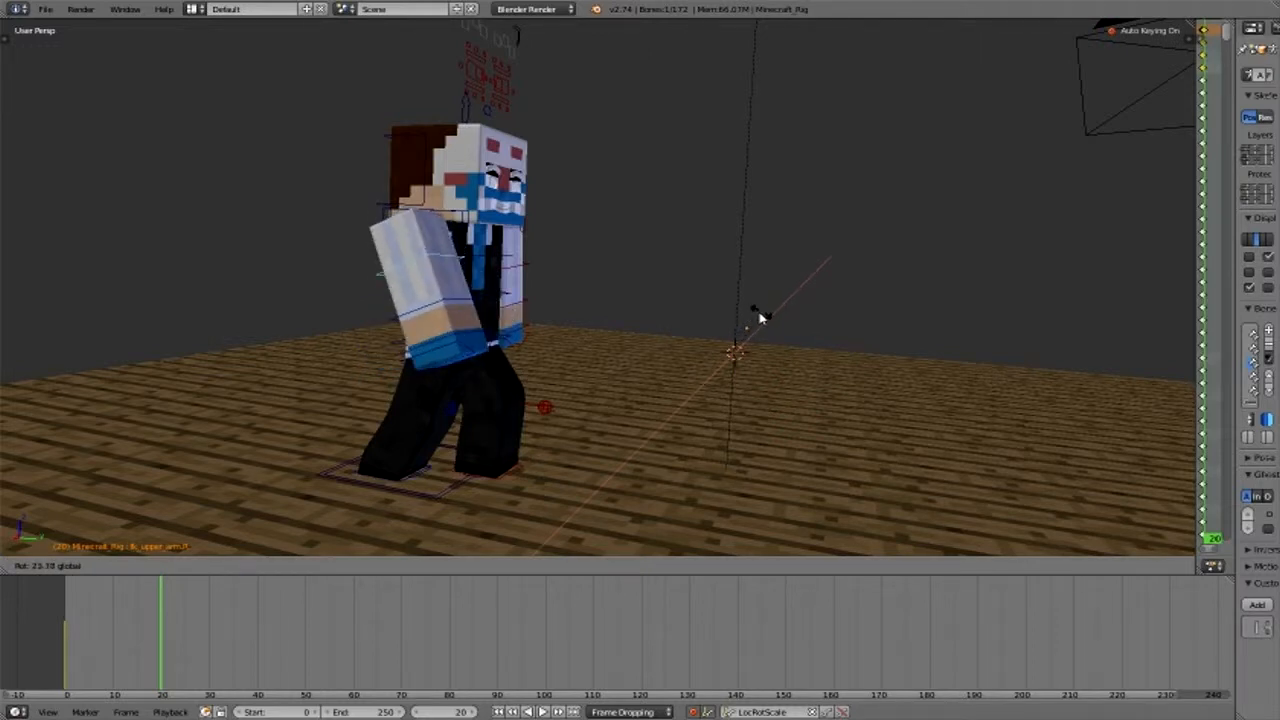
pyautogui.click(760, 317)
# - Select the right forearm bone and bend it forward and upward at the elbow at frame 20
pyautogui.rightClick(449, 307)
pyautogui.hotkey('ctrl', 'z')
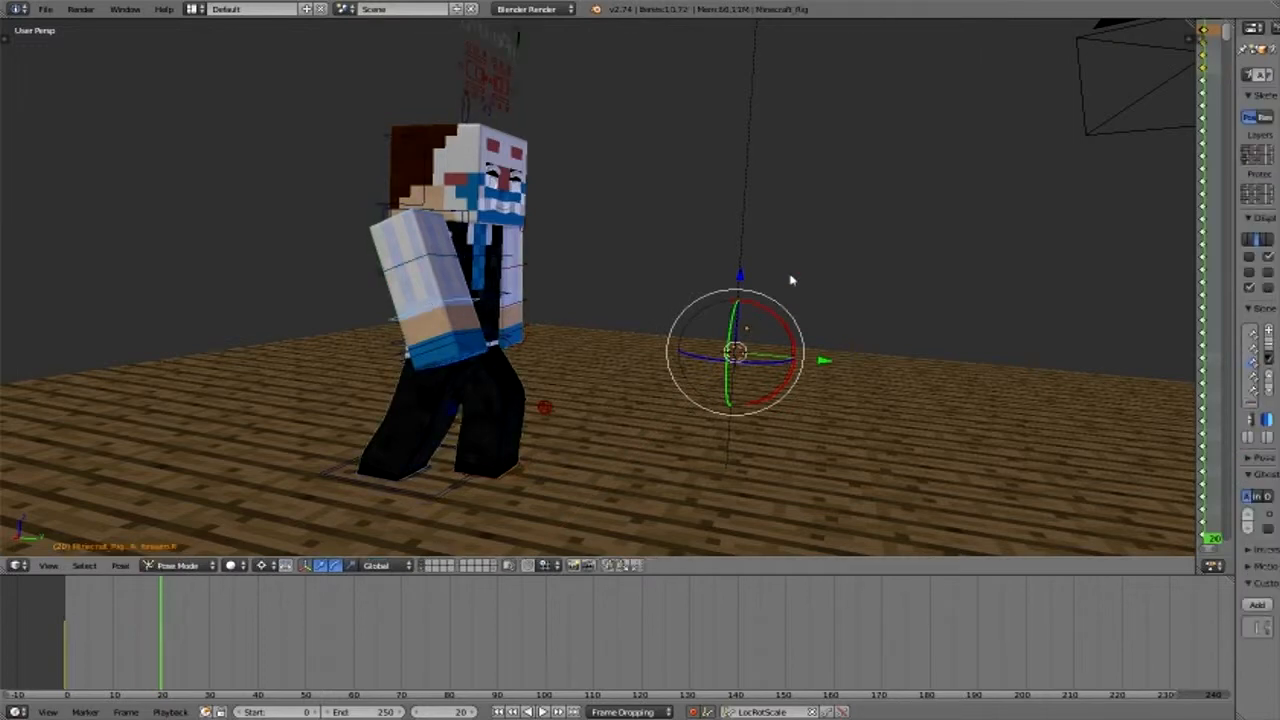
pyautogui.click(790, 281)
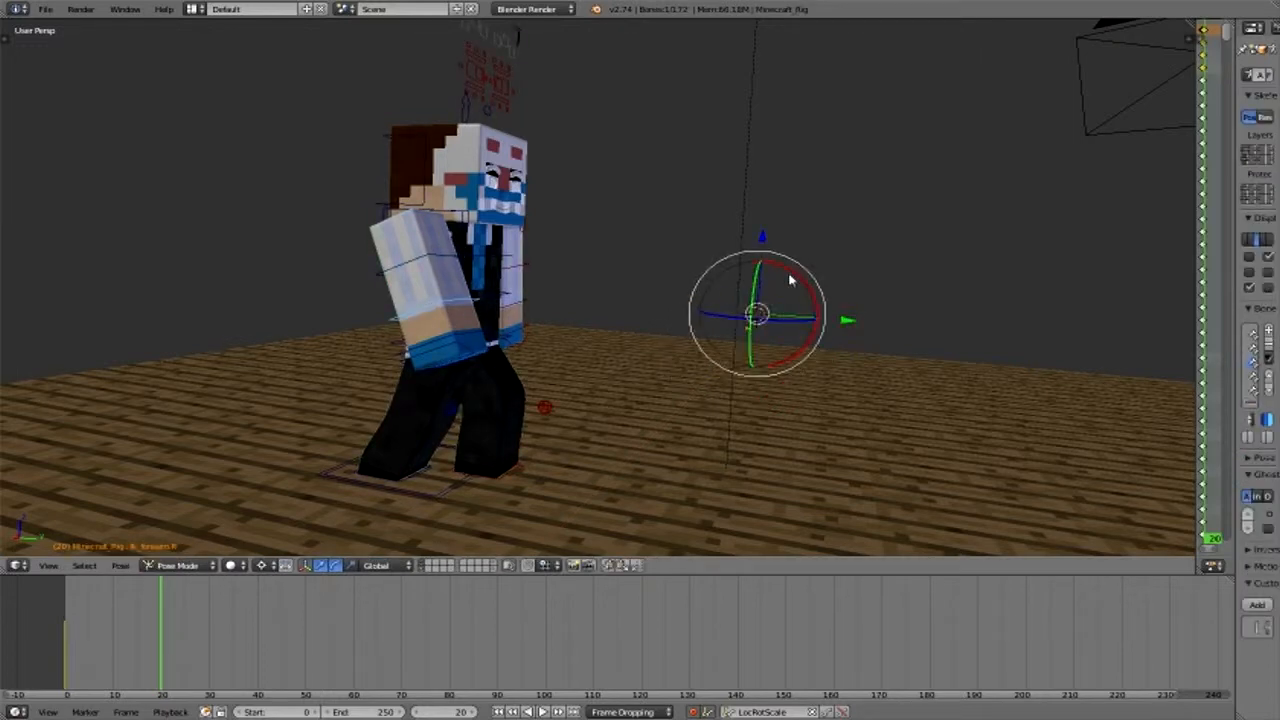
pyautogui.moveTo(790, 281); pyautogui.dragTo(790, 380)
pyautogui.moveTo(790, 380); pyautogui.dragTo(455, 287, button='middle')
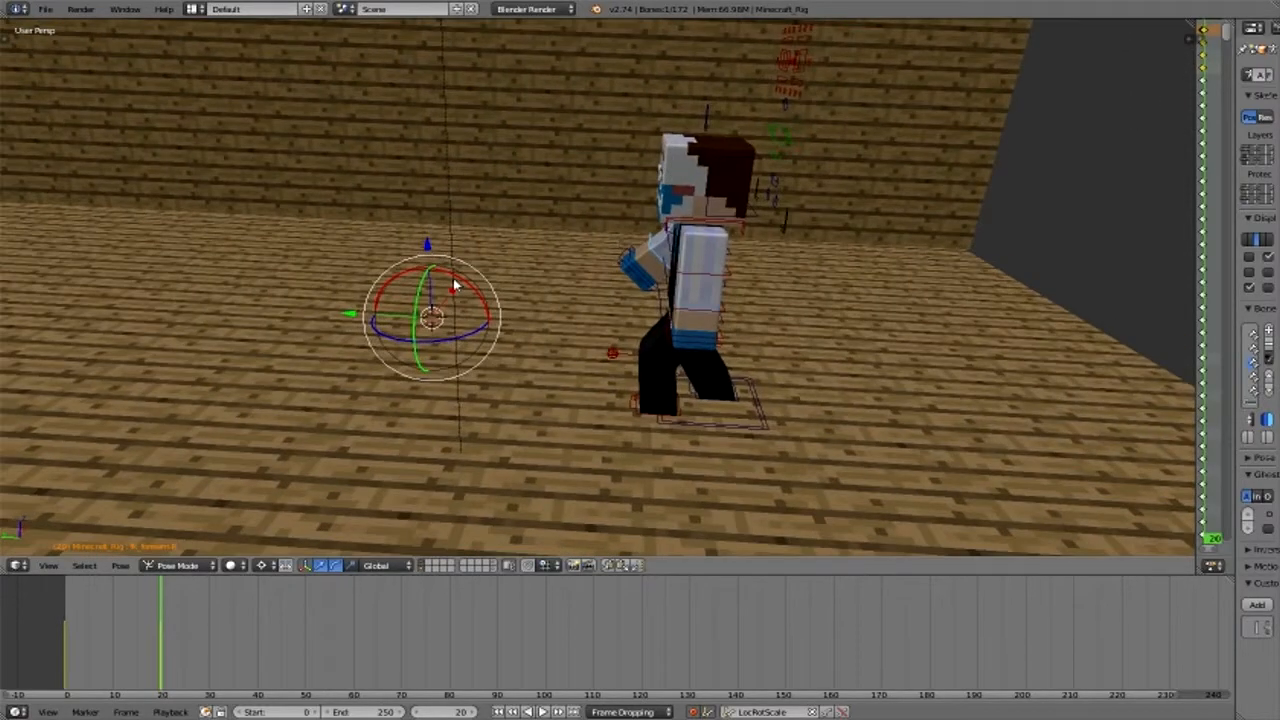
# - Swing the character's left arm backward at the shoulder at frame 20
pyautogui.hotkey('ctrl', 'z')
pyautogui.moveTo(453, 284)
pyautogui.mouseDown()
pyautogui.moveTo(434, 274)
pyautogui.moveTo(456, 286)
pyautogui.mouseUp()
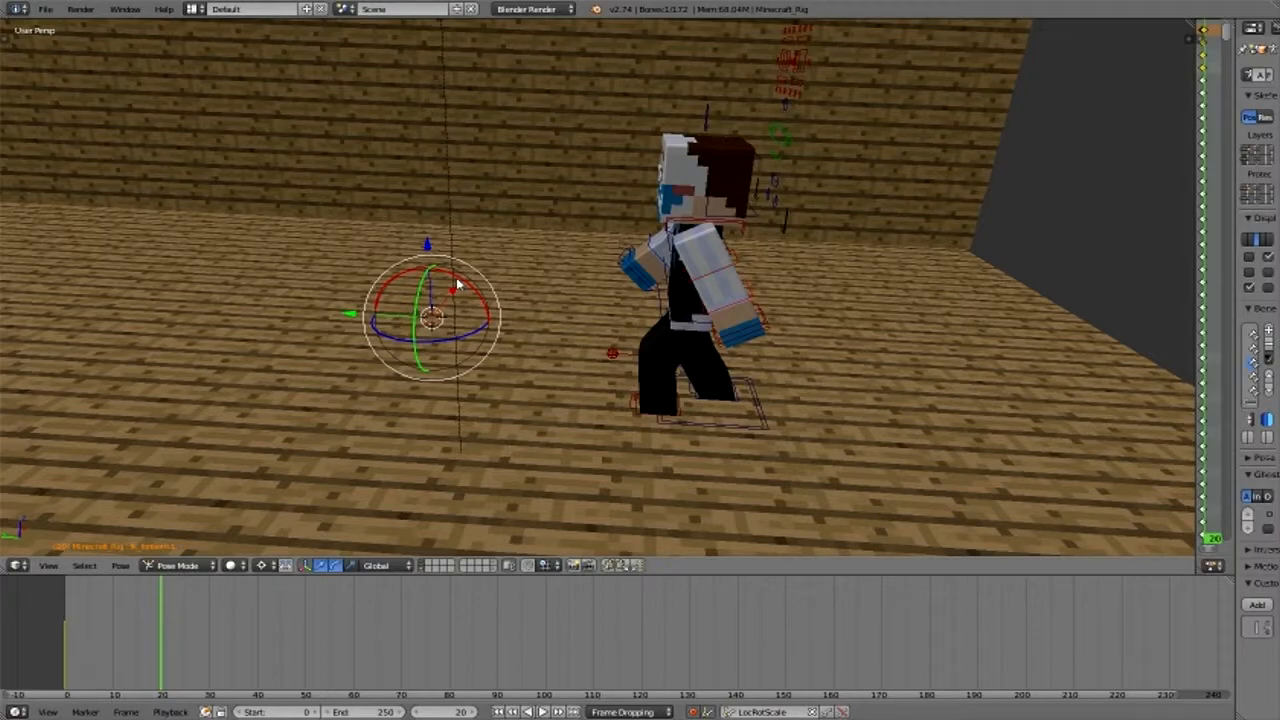
pyautogui.moveTo(456, 285); pyautogui.dragTo(372, 322)
pyautogui.moveTo(372, 322); pyautogui.dragTo(623, 255, button='middle')
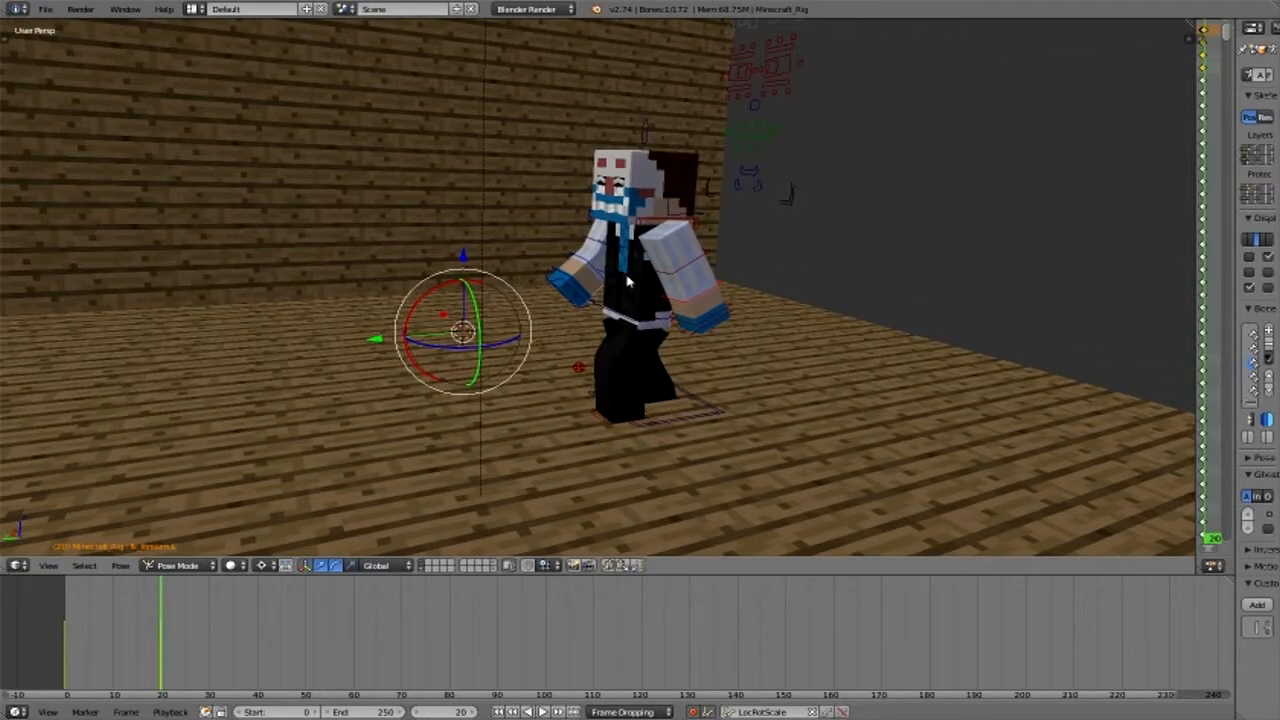
# - Select the chest bone, undo the trial rotations and set the pivot point to Median Point
pyautogui.rightClick(628, 283)
pyautogui.hotkey('ctrl', 'z')
pyautogui.moveTo(447, 290); pyautogui.dragTo(612, 260)
pyautogui.hotkey('ctrl', 'z')
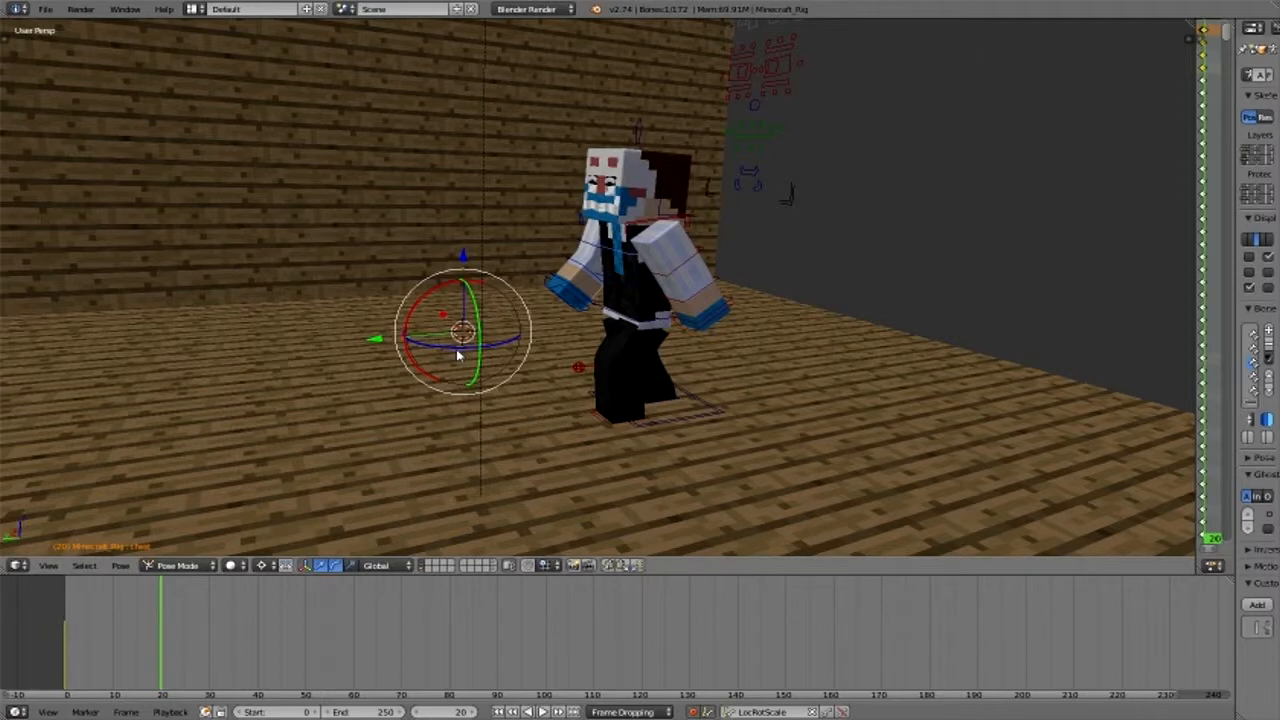
pyautogui.click(240, 566)
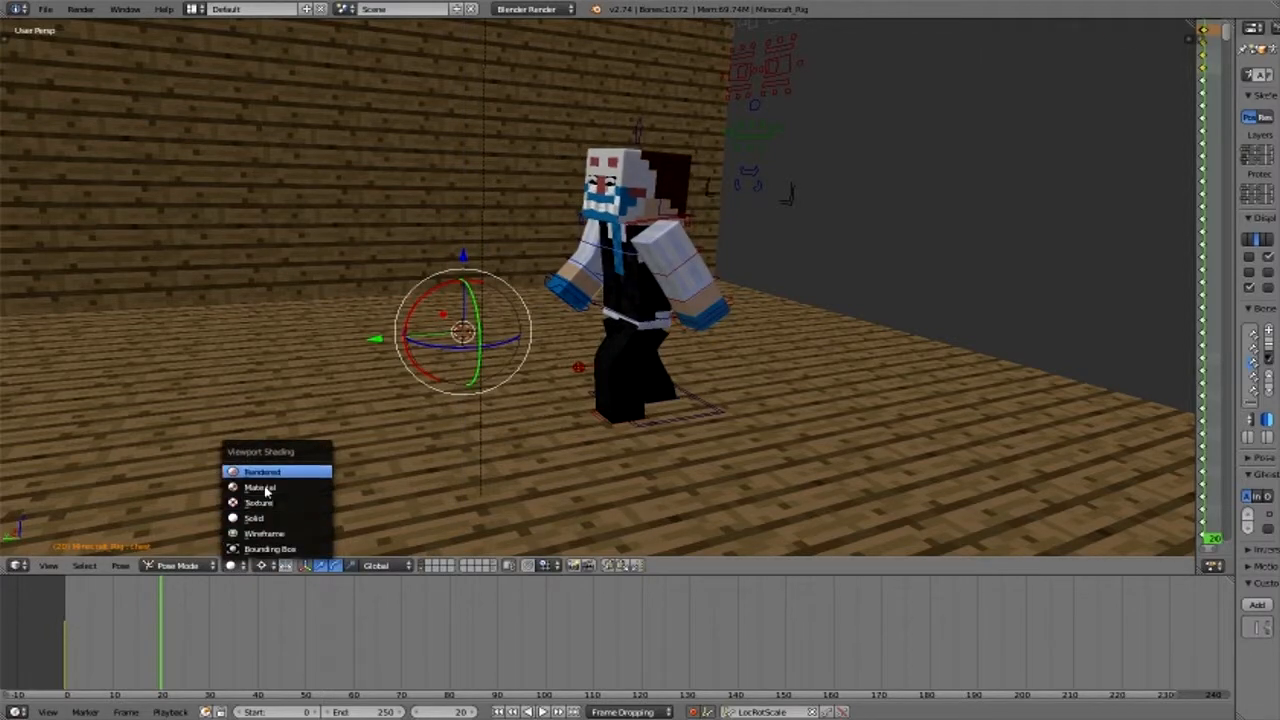
pyautogui.click(264, 563)
pyautogui.click(264, 565)
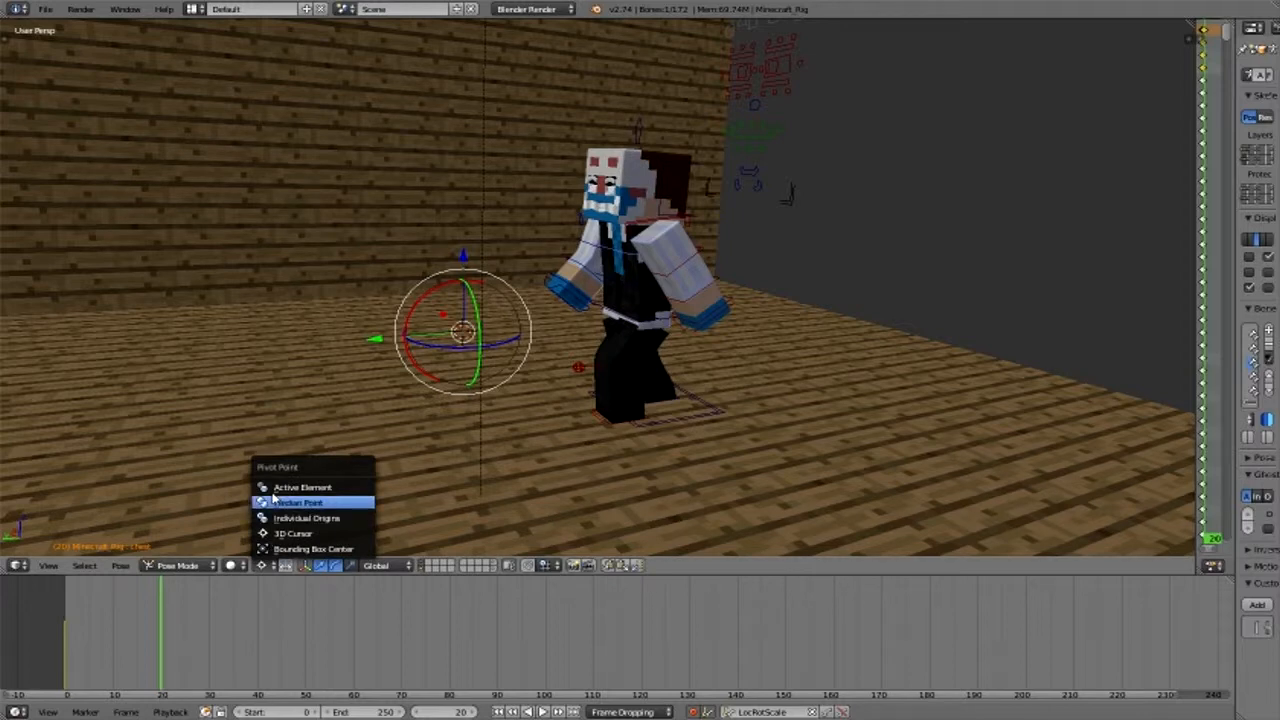
pyautogui.click(305, 501)
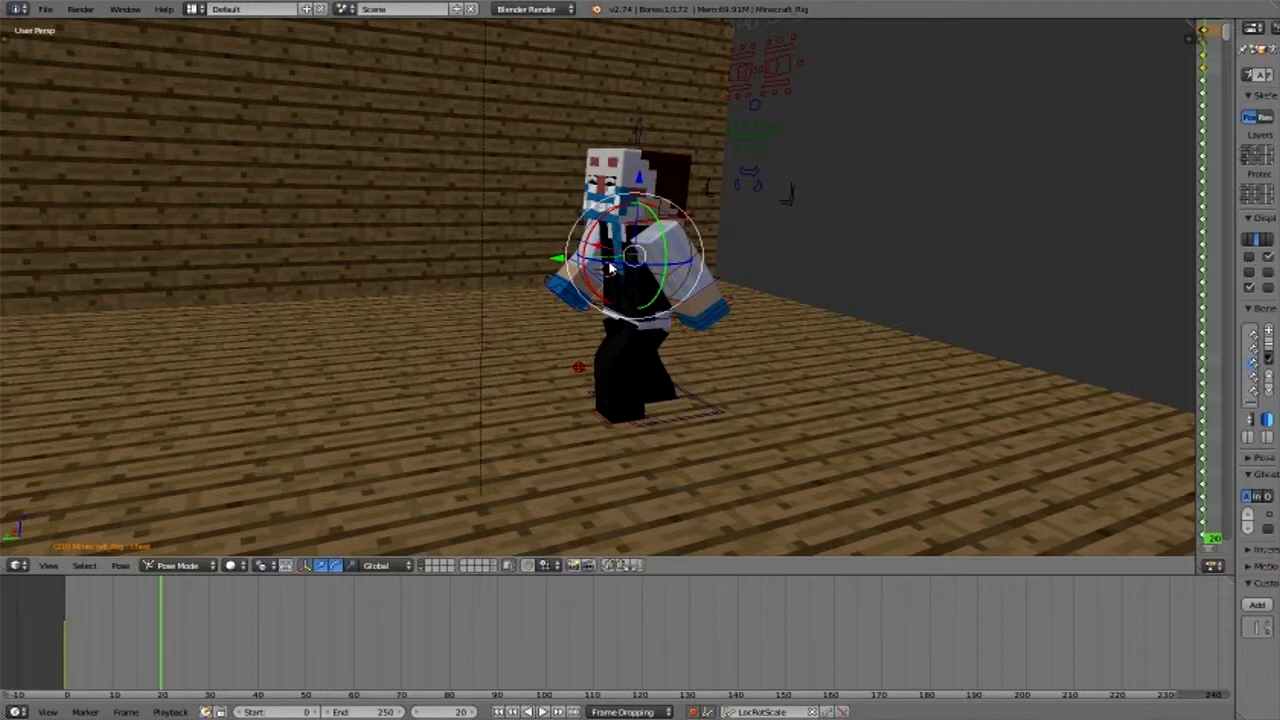
# - Scrub the timeline between frames 0 and 20 to review the arm swing, ending at frame 20
pyautogui.moveTo(610, 268); pyautogui.dragTo(488, 555)
pyautogui.click(487, 556)
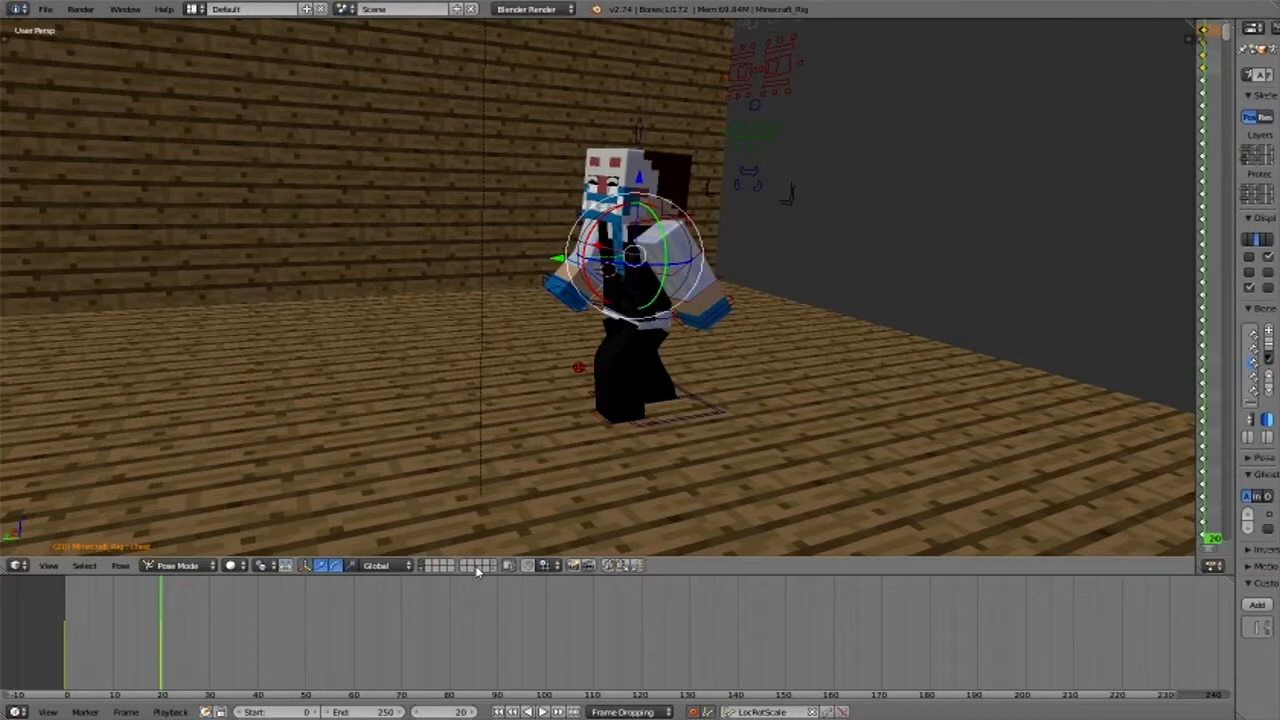
pyautogui.click(137, 672)
pyautogui.click(63, 663)
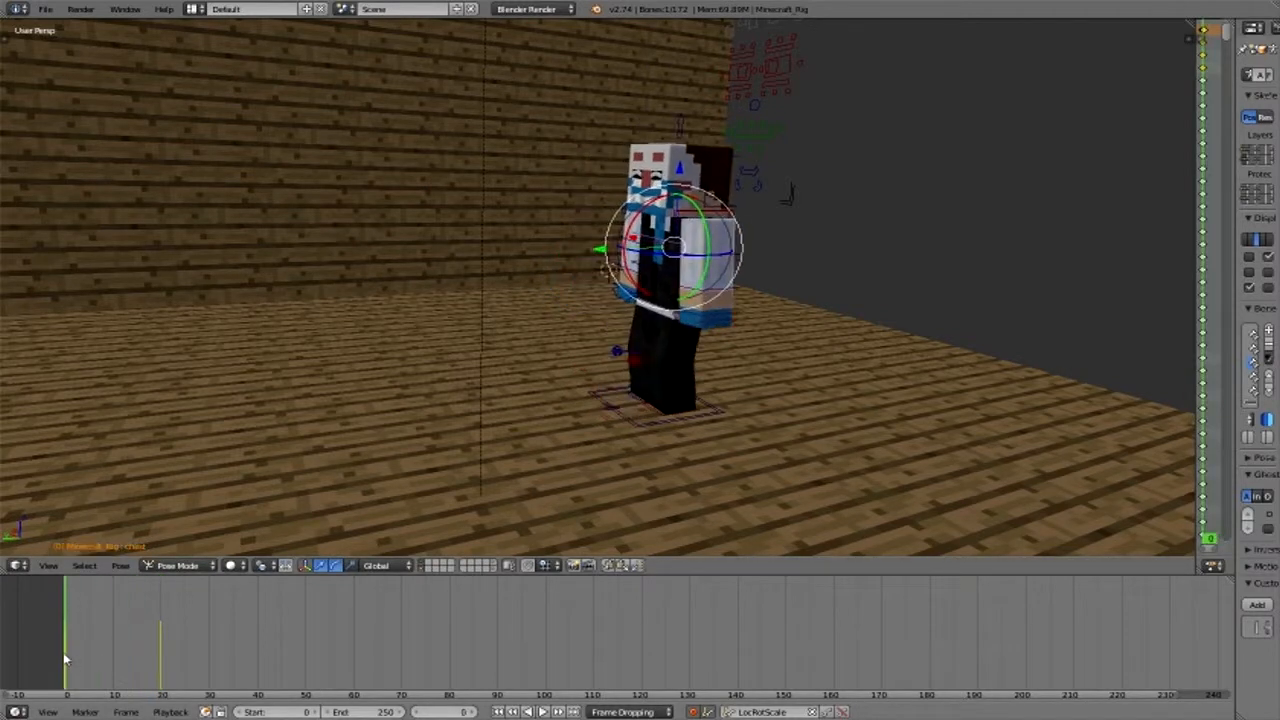
pyautogui.moveTo(74, 663); pyautogui.dragTo(160, 660)
pyautogui.click(161, 660)
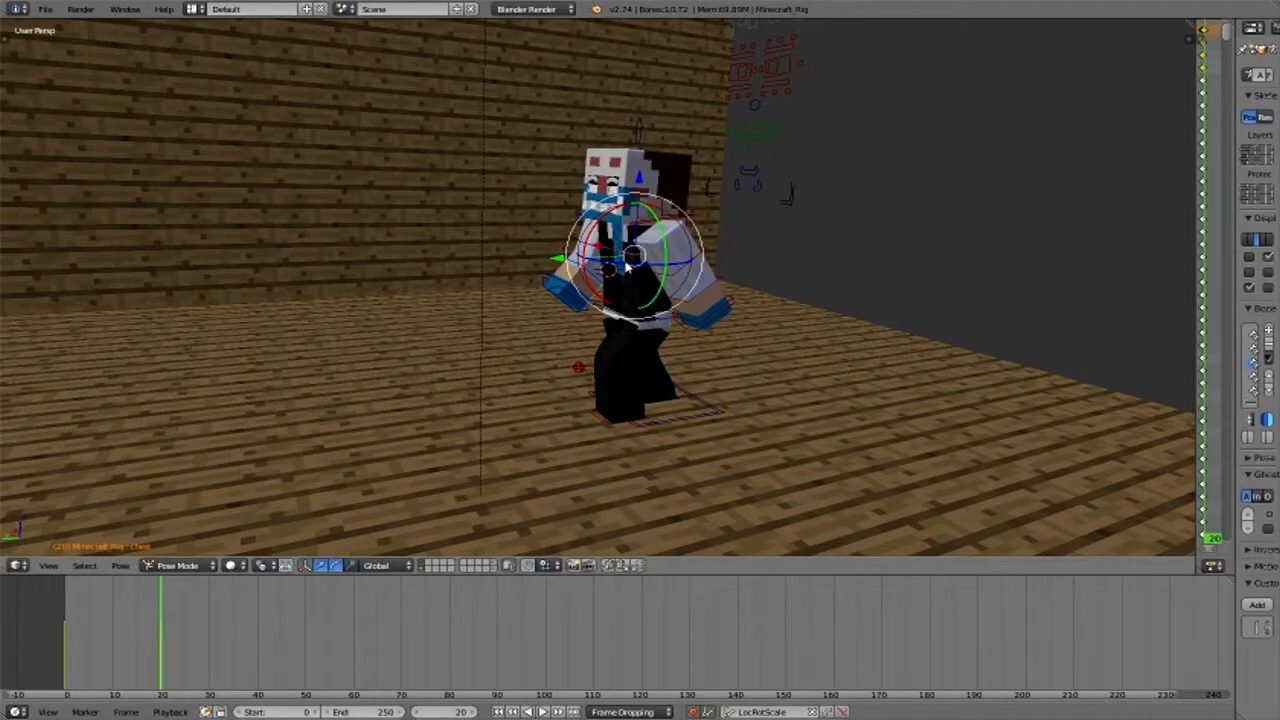
# - Twist the chest slightly around the vertical axis at frame 20 to follow the arm swing
pyautogui.scroll(3, 627, 268)
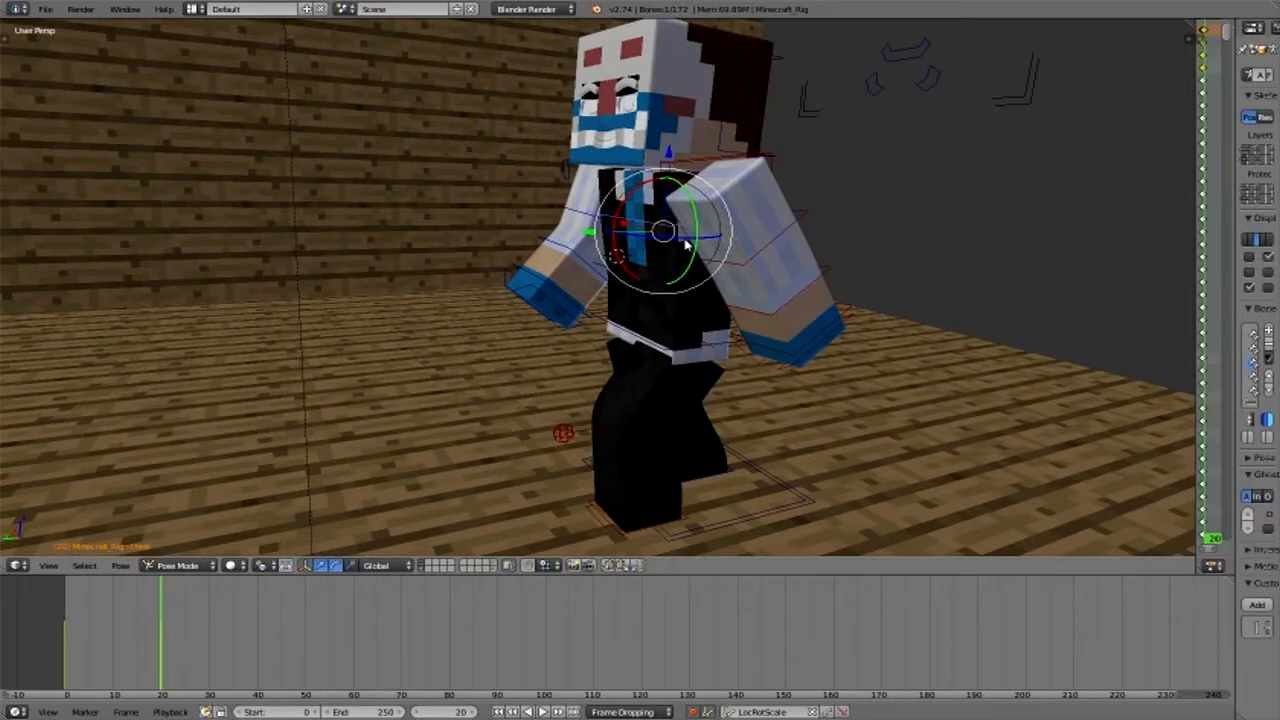
pyautogui.moveTo(687, 243); pyautogui.dragTo(3, 490)
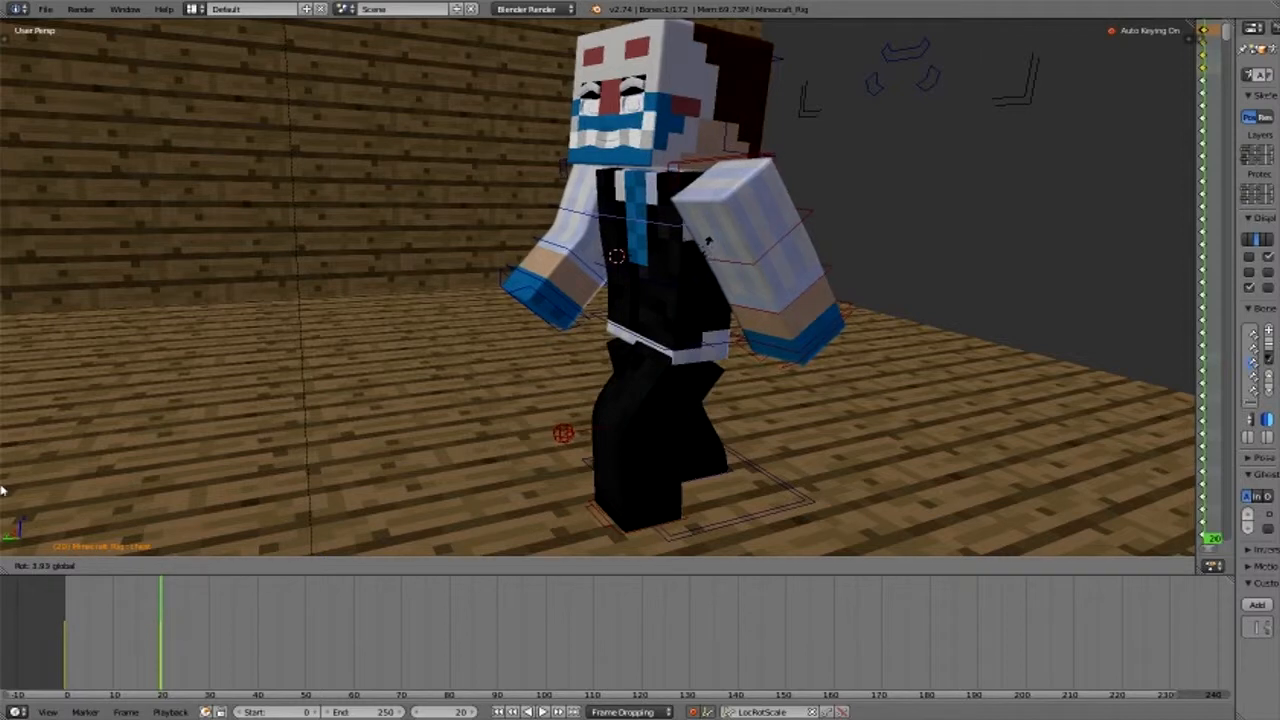
pyautogui.moveTo(3, 490); pyautogui.dragTo(5, 495)
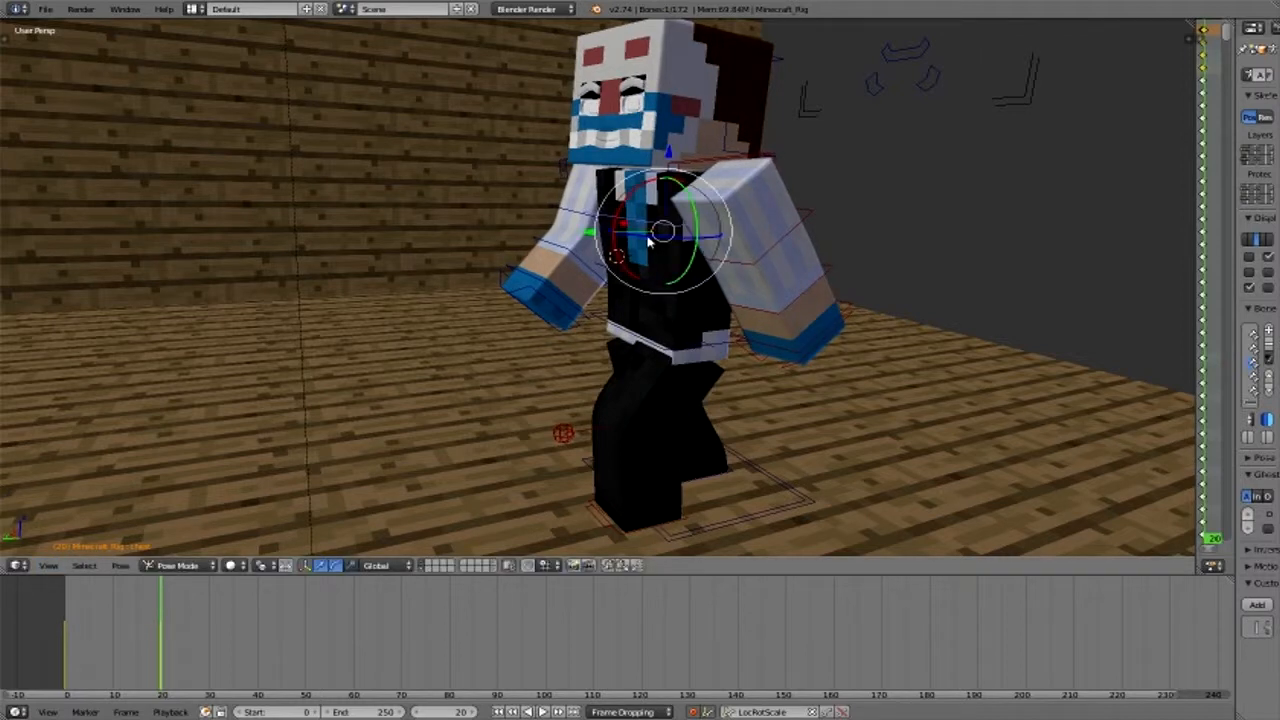
pyautogui.moveTo(648, 240); pyautogui.dragTo(484, 559)
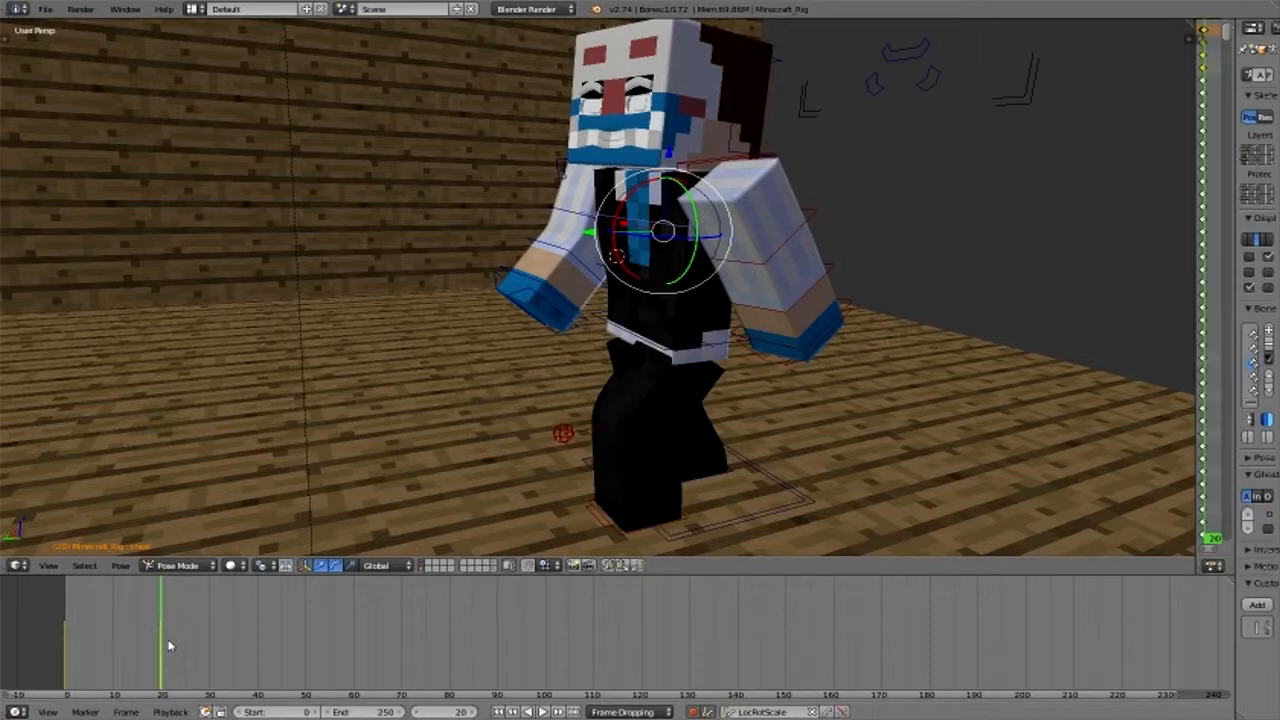
# - Go to frame 40, select the pelvis bone and move it forward along the Y axis
pyautogui.moveTo(165, 639); pyautogui.dragTo(260, 667)
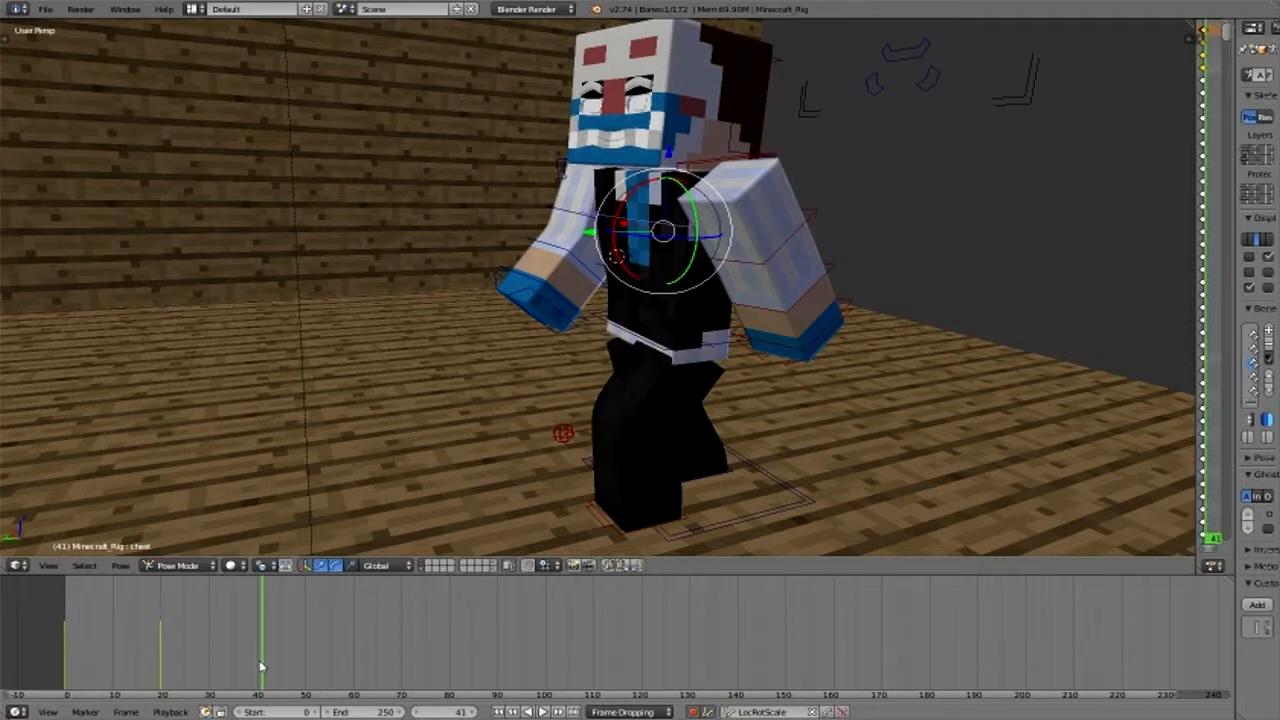
pyautogui.press('Left')
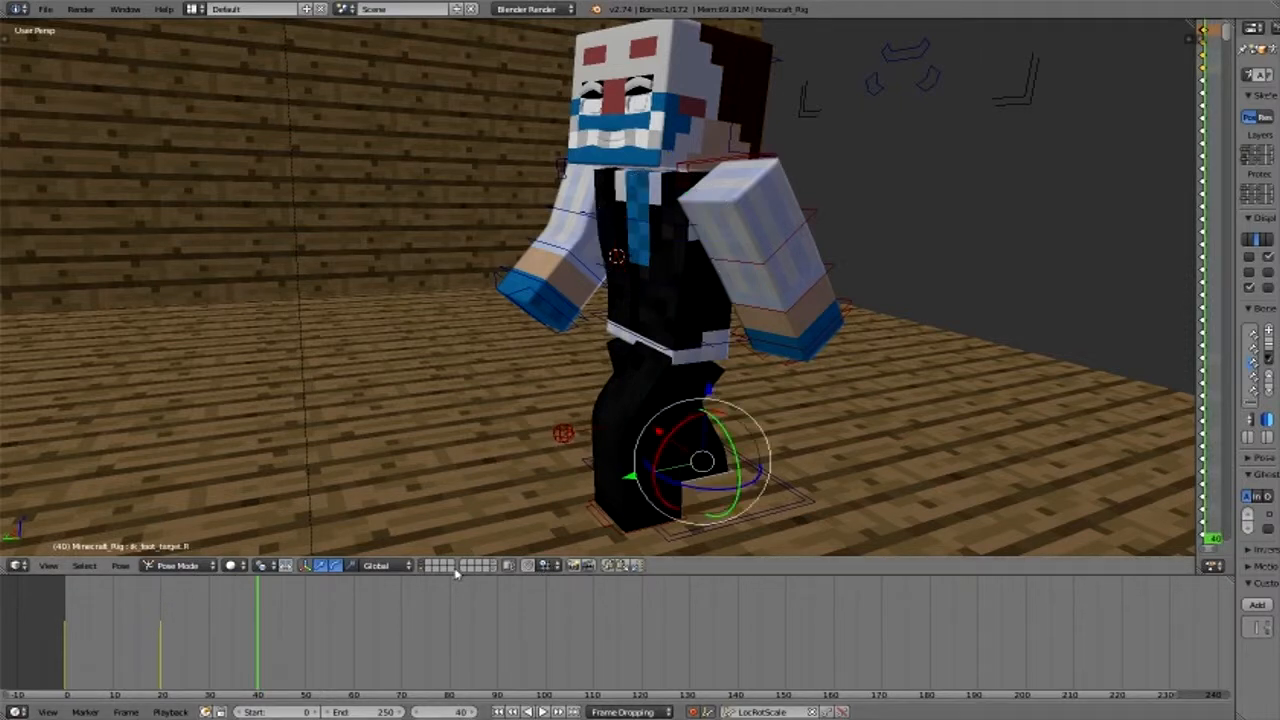
pyautogui.rightClick(586, 321)
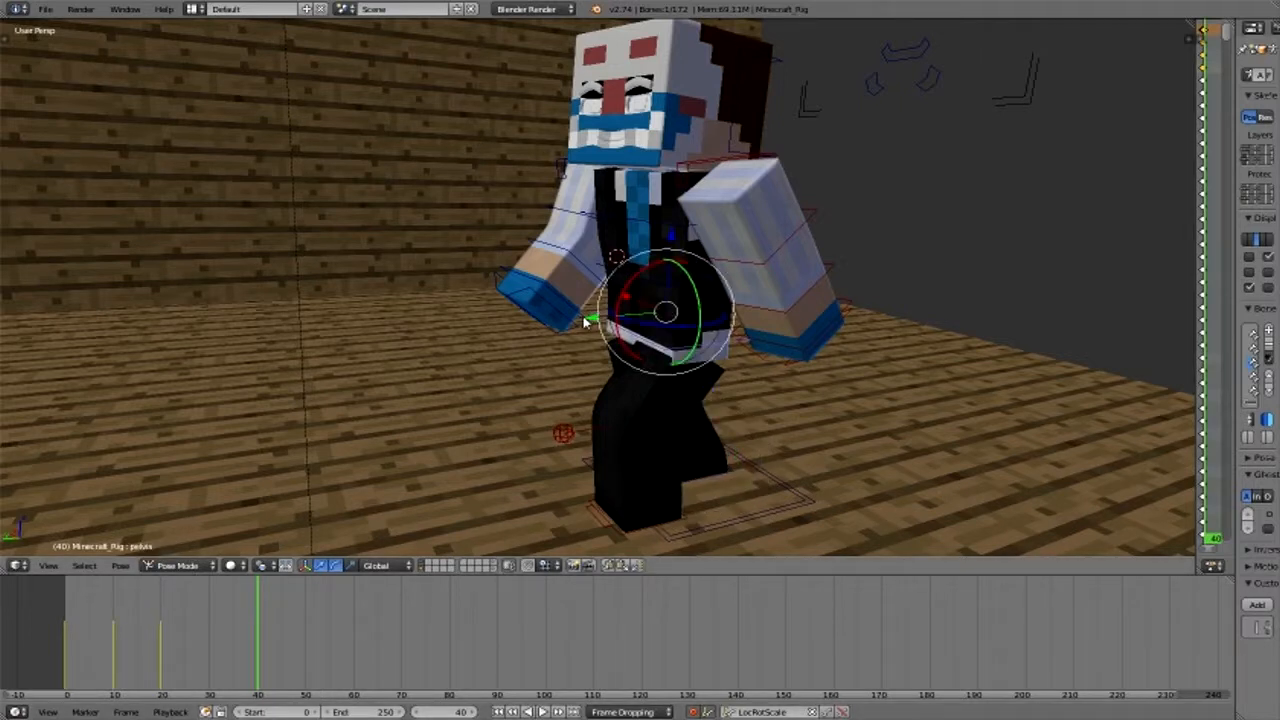
pyautogui.press('g')
pyautogui.press('y')
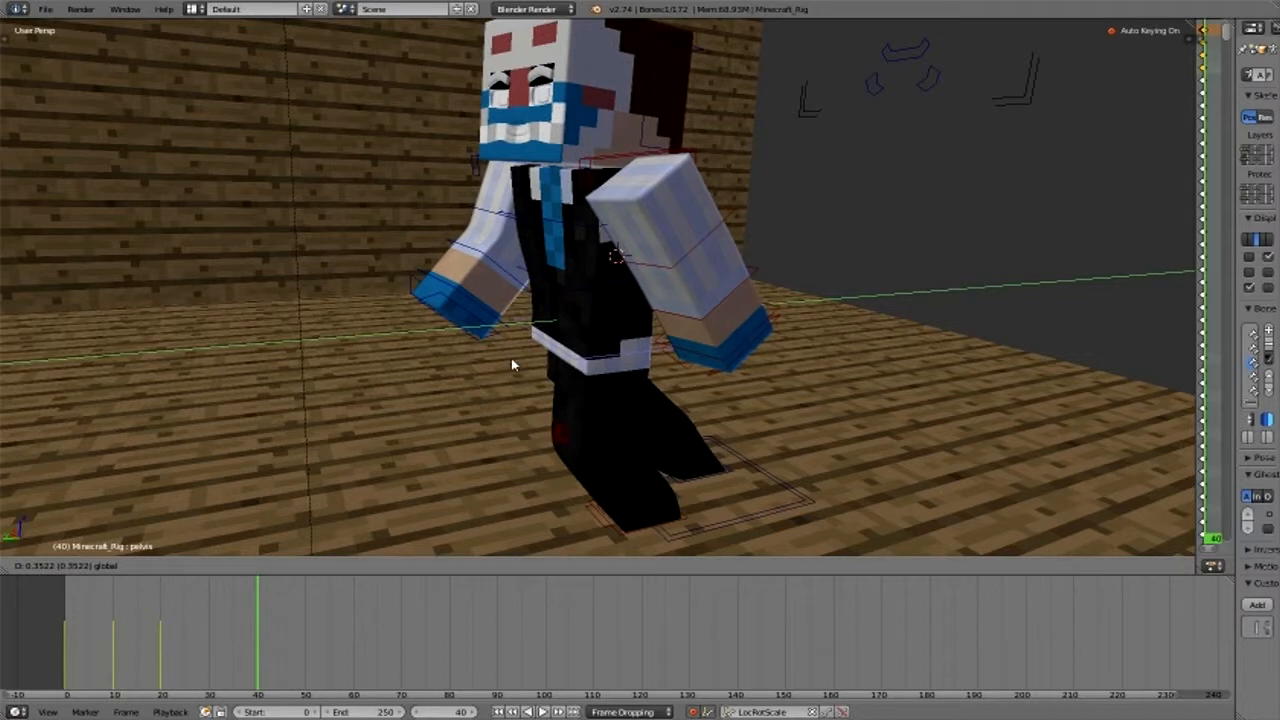
pyautogui.click(603, 562)
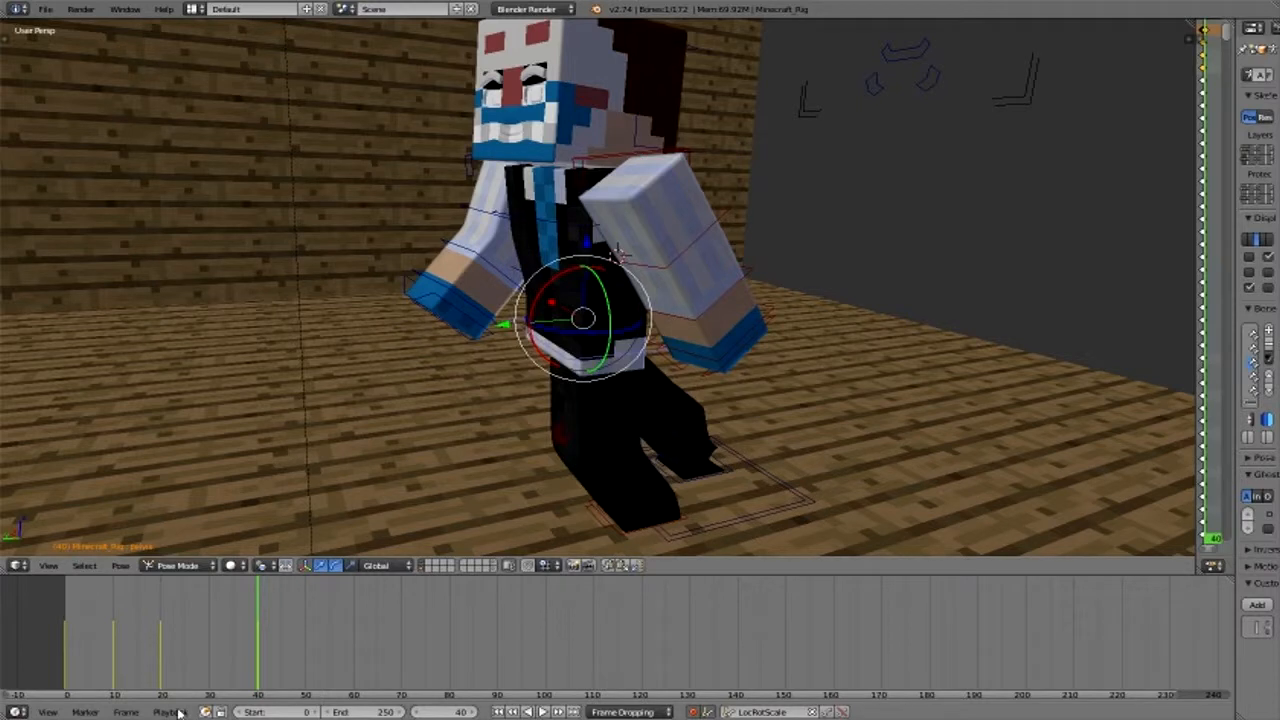
# - Move the right foot target forward along Y at frame 40 so it lands ahead of the left foot
pyautogui.rightClick(616, 485)
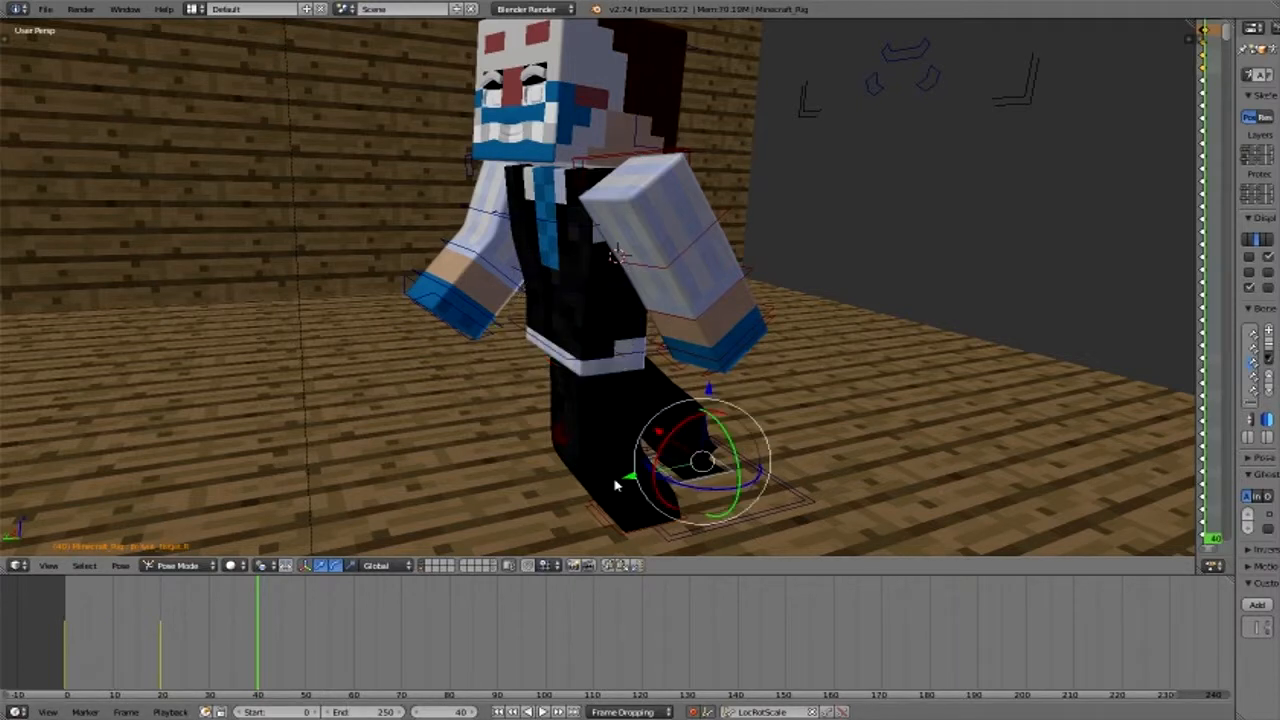
pyautogui.press('g')
pyautogui.press('y')
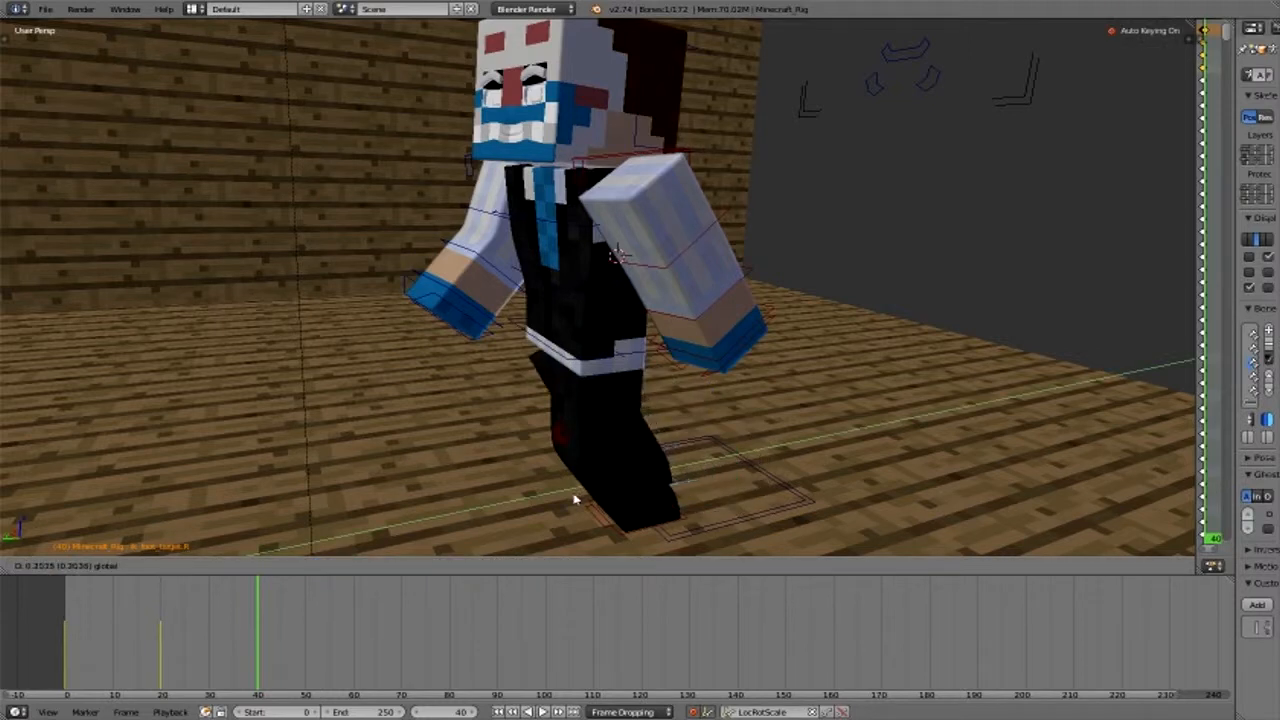
pyautogui.click(453, 526)
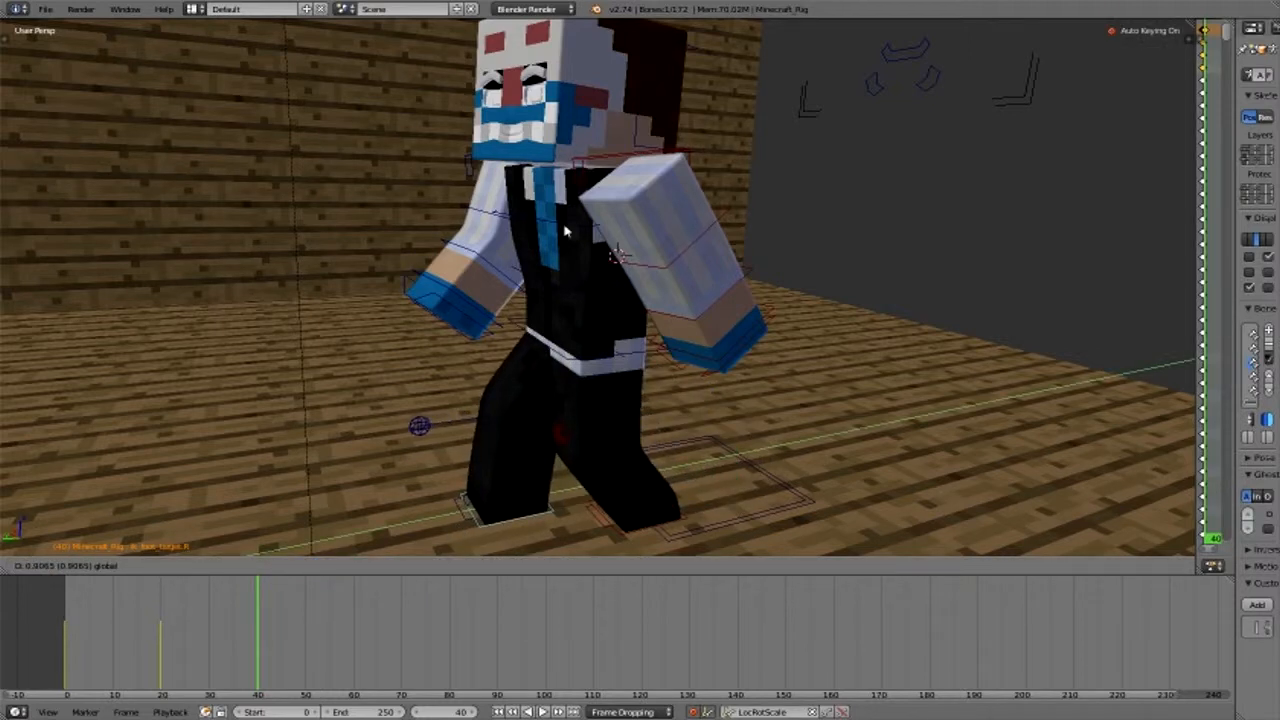
# - Twist the chest about 15 degrees in the opposite direction around the vertical axis at frame 40
pyautogui.rightClick(615, 245)
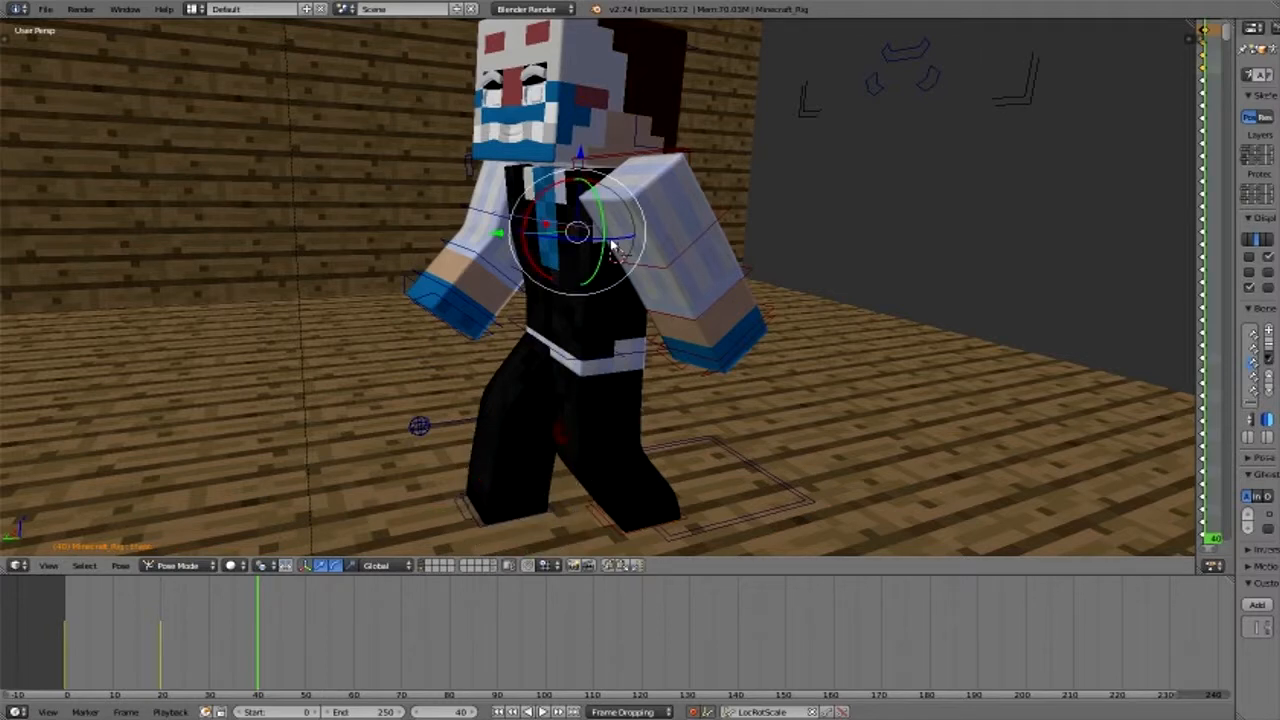
pyautogui.press('r')
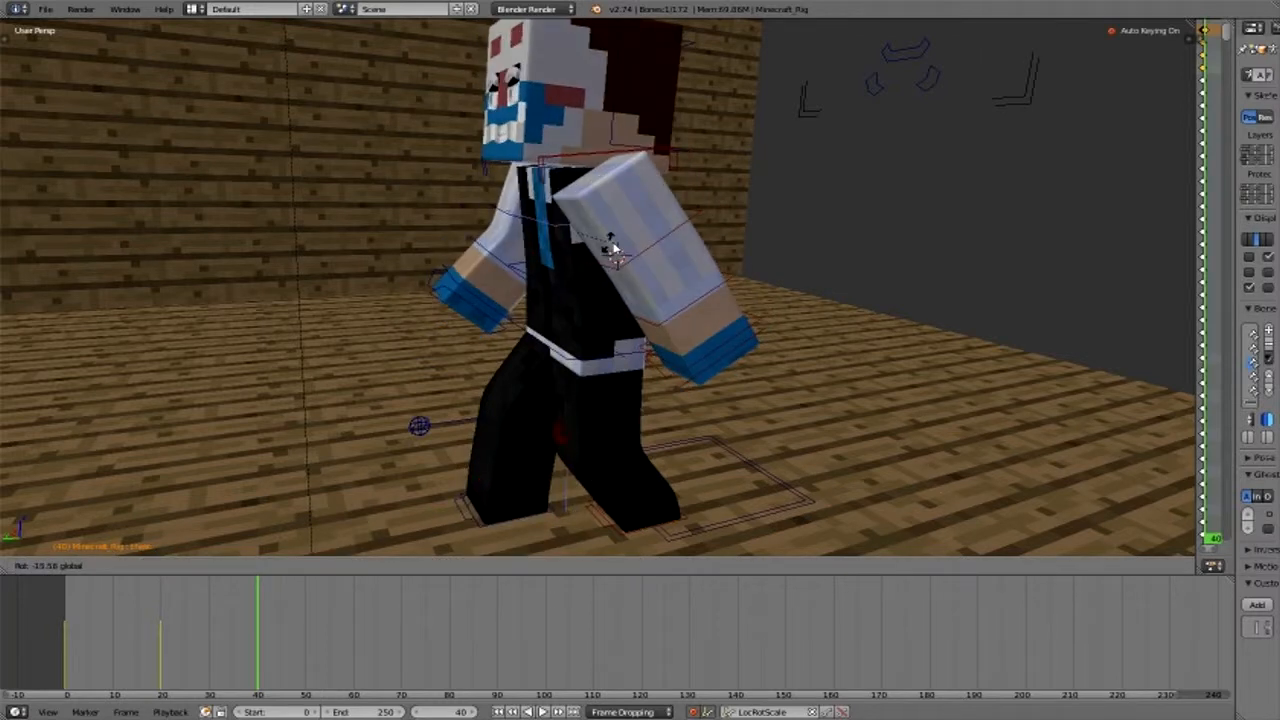
pyautogui.click(500, 214)
# - Rotate the right upper arm backward around the X axis at frame 40 and adjust the right forearm to match
pyautogui.rightClick(504, 161)
pyautogui.press('r')
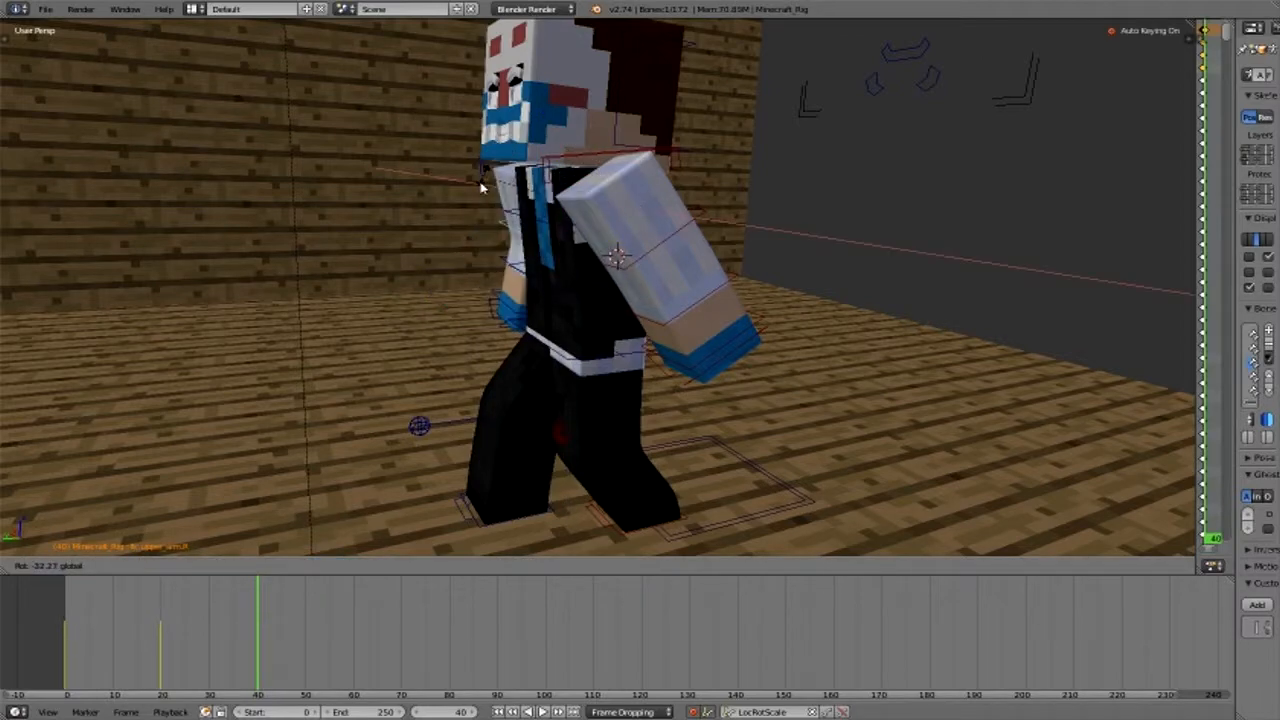
pyautogui.click(432, 243)
pyautogui.moveTo(432, 243); pyautogui.dragTo(580, 286, button='middle')
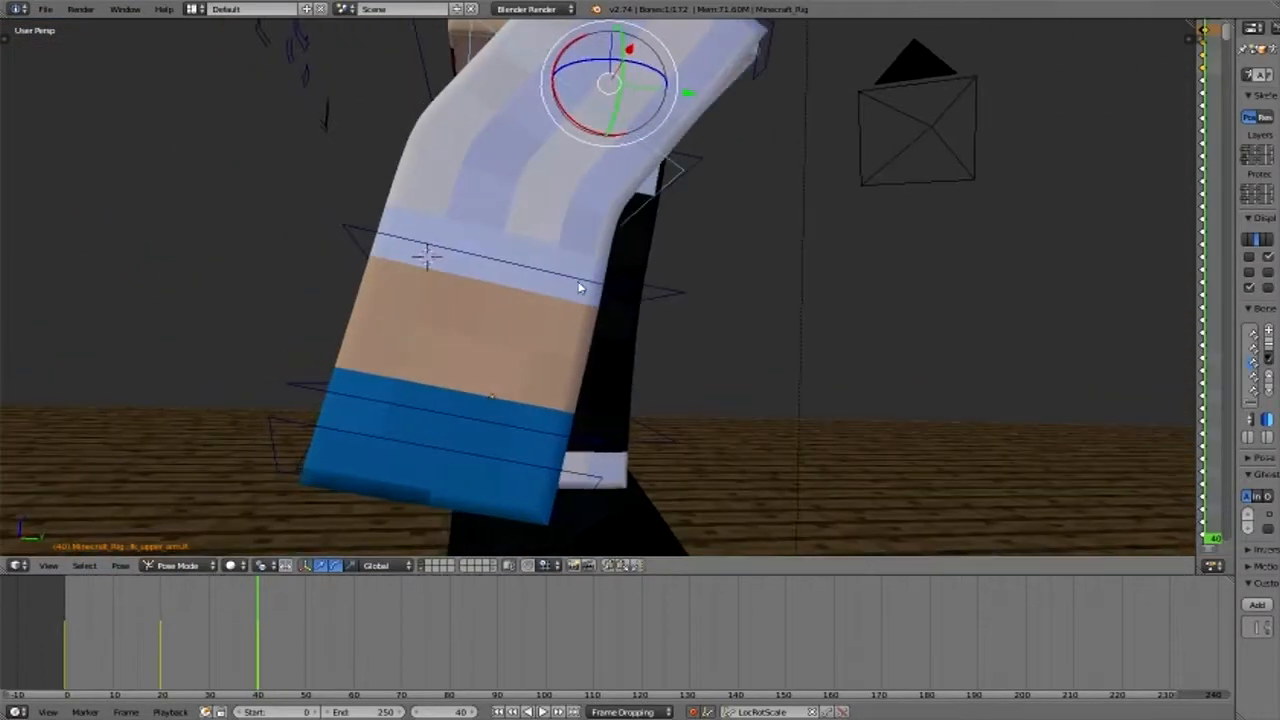
pyautogui.scroll(-2, 580, 286)
pyautogui.rightClick(578, 198)
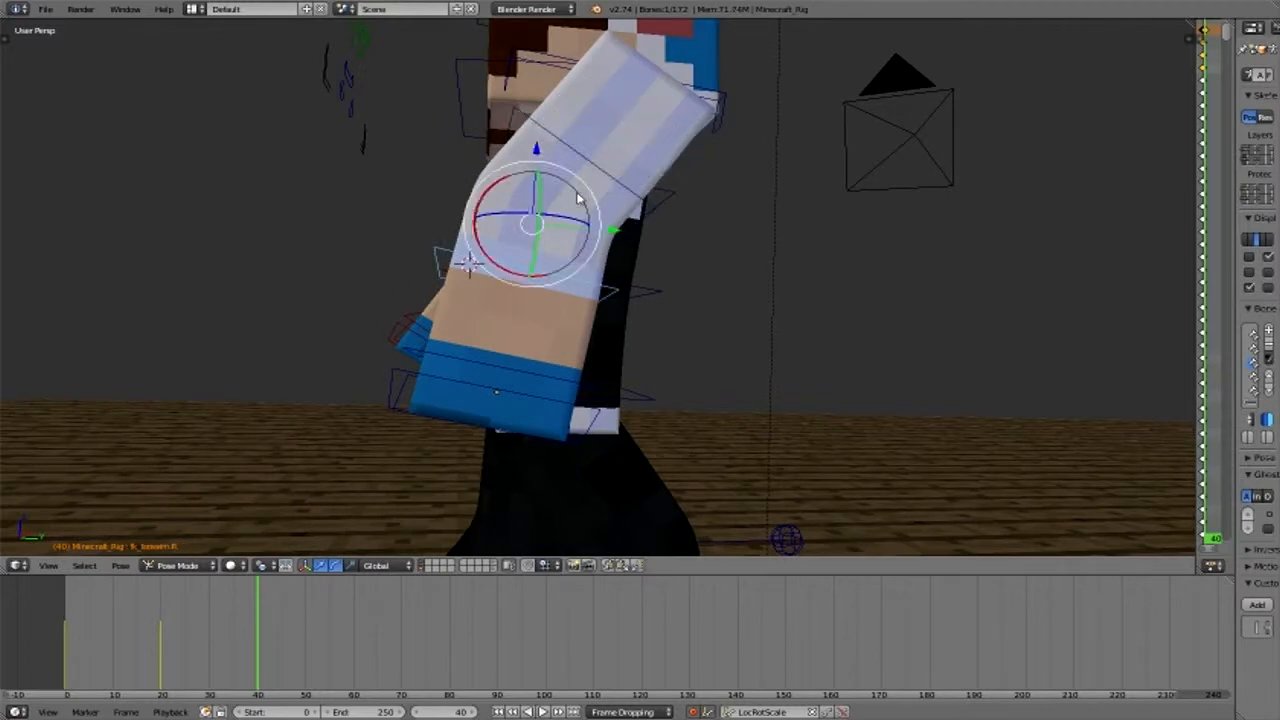
pyautogui.click(576, 195)
pyautogui.moveTo(500, 186); pyautogui.dragTo(634, 277)
pyautogui.moveTo(634, 277); pyautogui.dragTo(668, 176, button='middle')
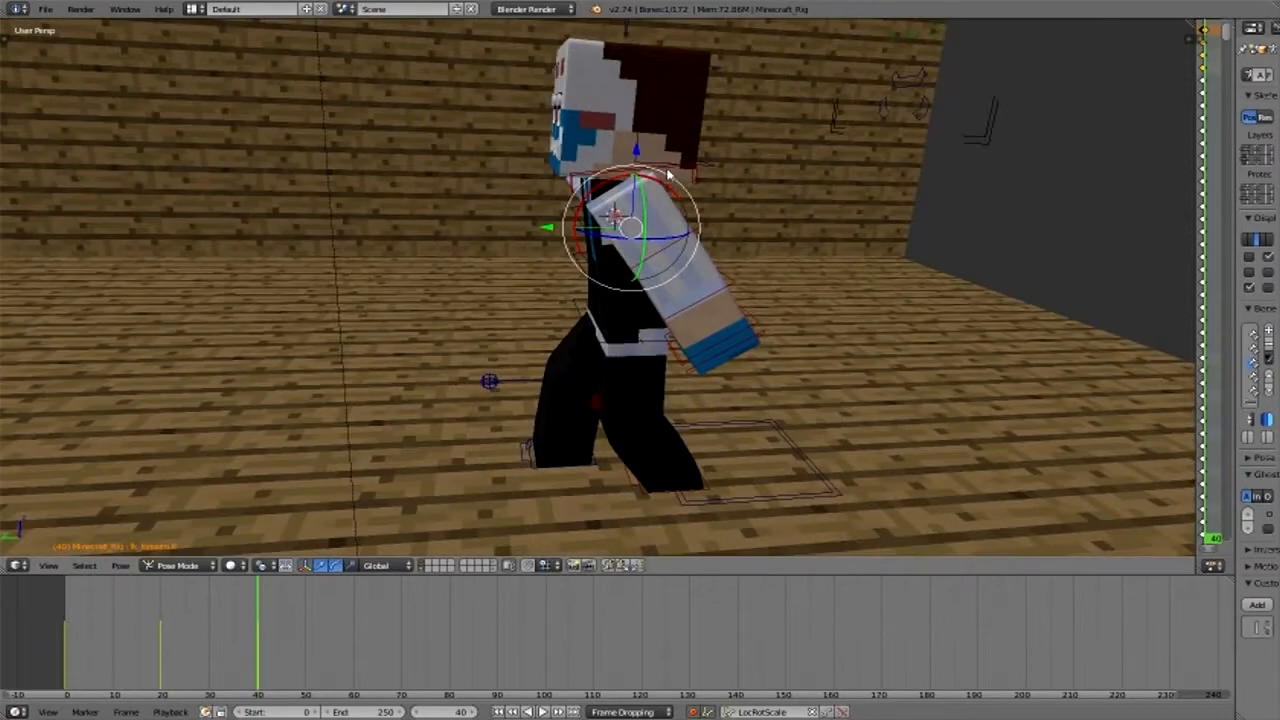
# - Swing the left upper arm forward at frame 40 and bend the left forearm forward at the elbow
pyautogui.rightClick(669, 176)
pyautogui.moveTo(669, 176); pyautogui.dragTo(474, 226)
pyautogui.rightClick(648, 238)
pyautogui.moveTo(474, 226); pyautogui.dragTo(377, 570, button='middle')
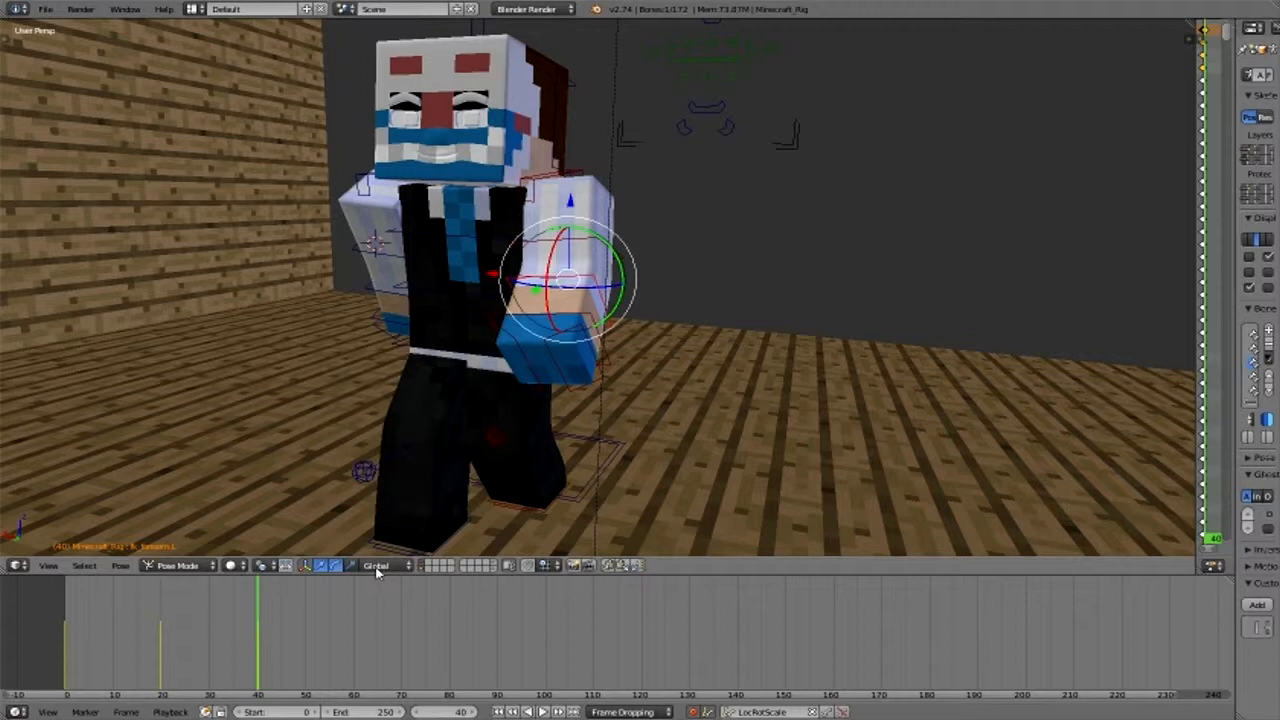
# - Go to frame 30 and raise the right foot target slightly along the Z axis
pyautogui.press('Down')
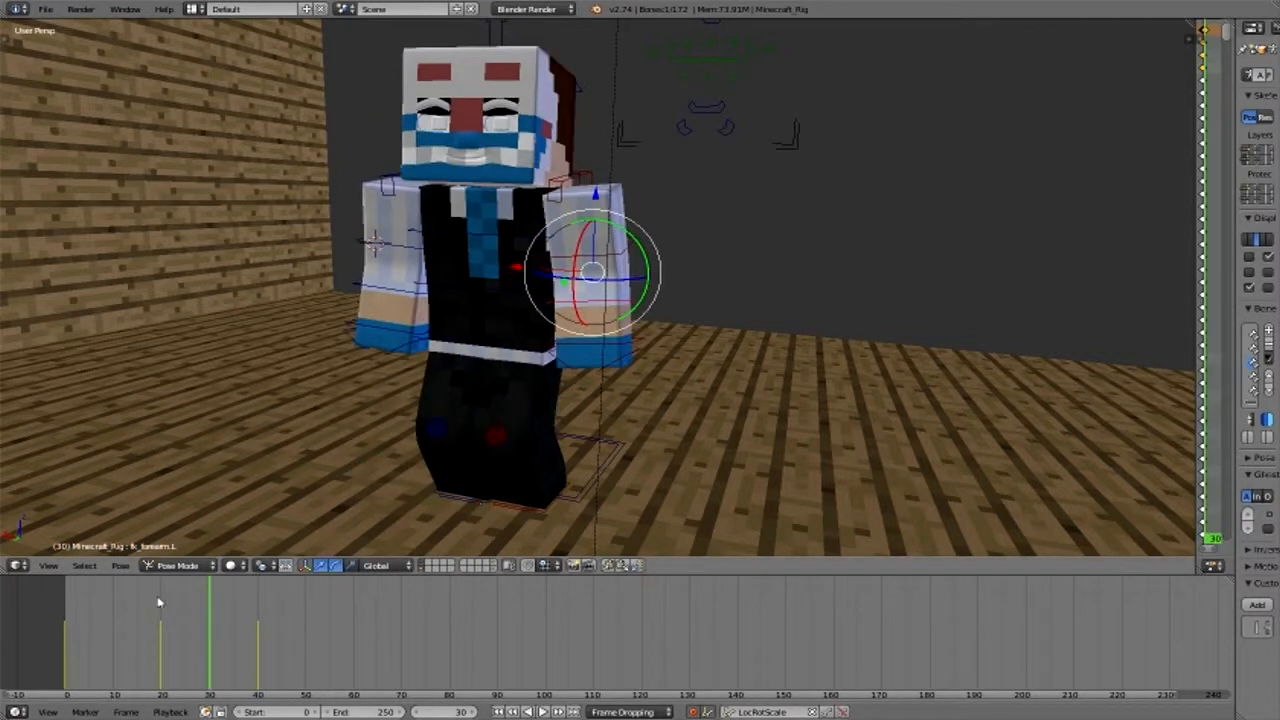
pyautogui.rightClick(456, 496)
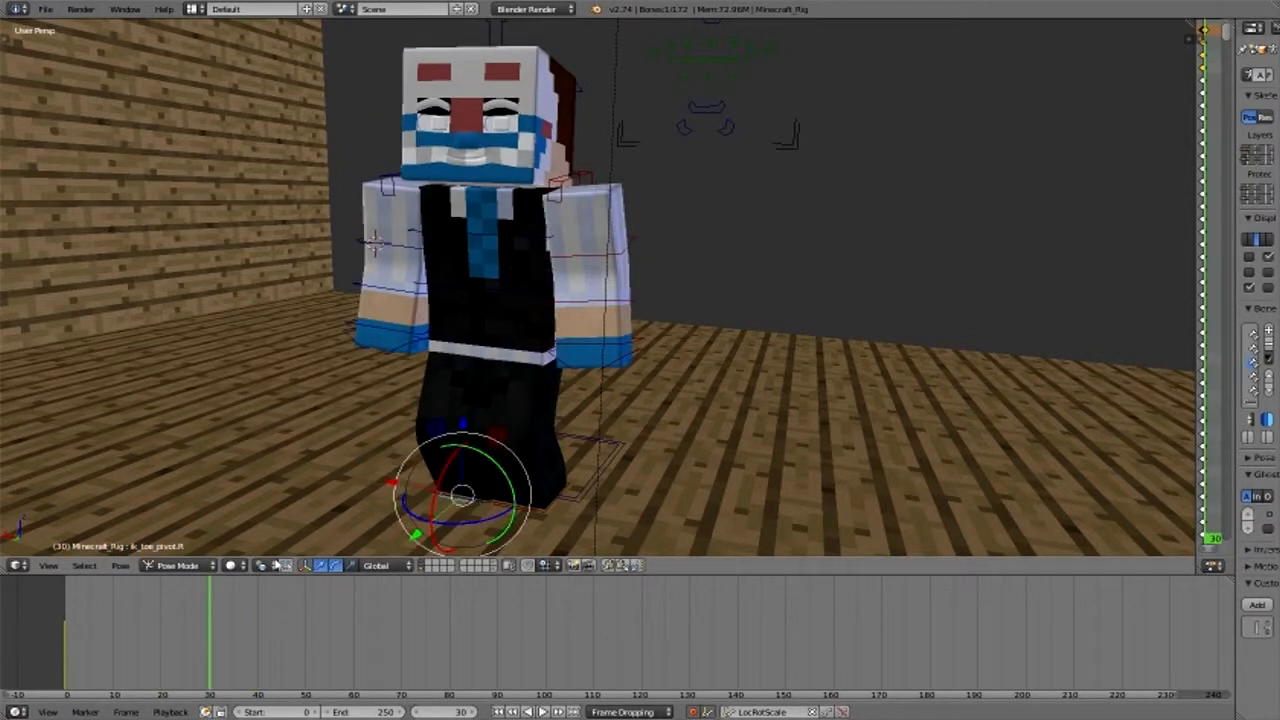
pyautogui.rightClick(486, 412)
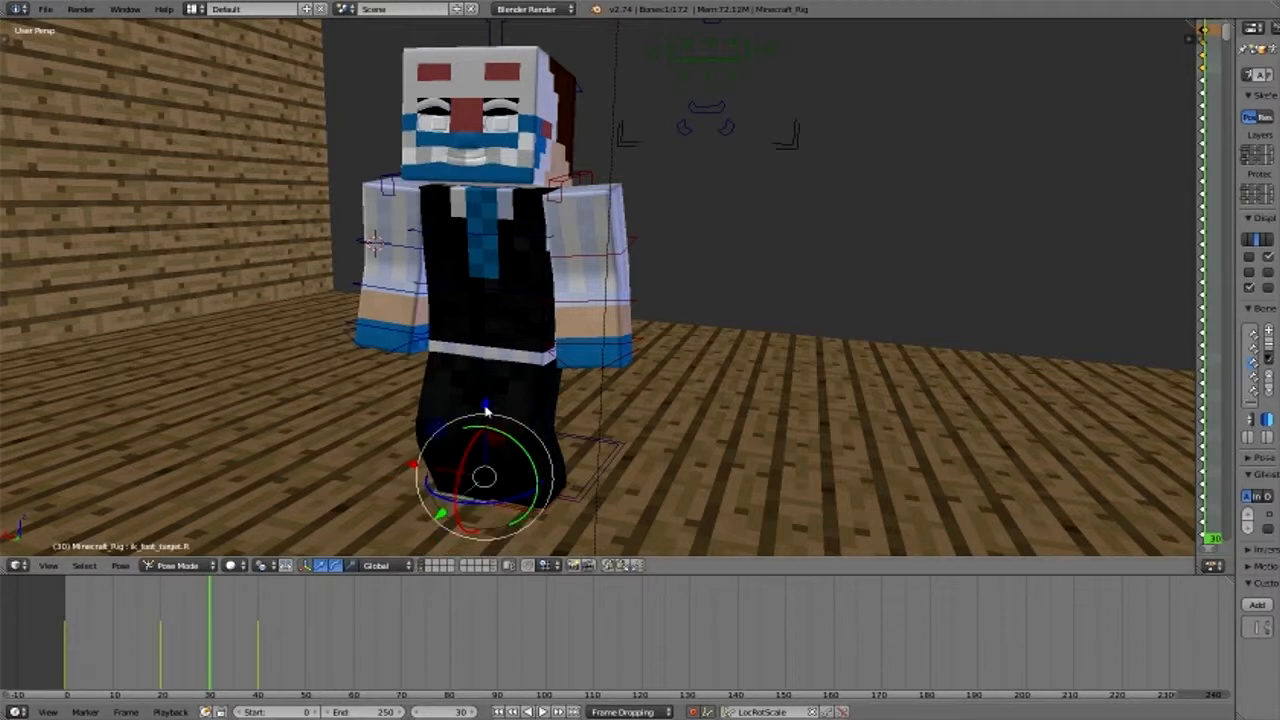
pyautogui.press('g')
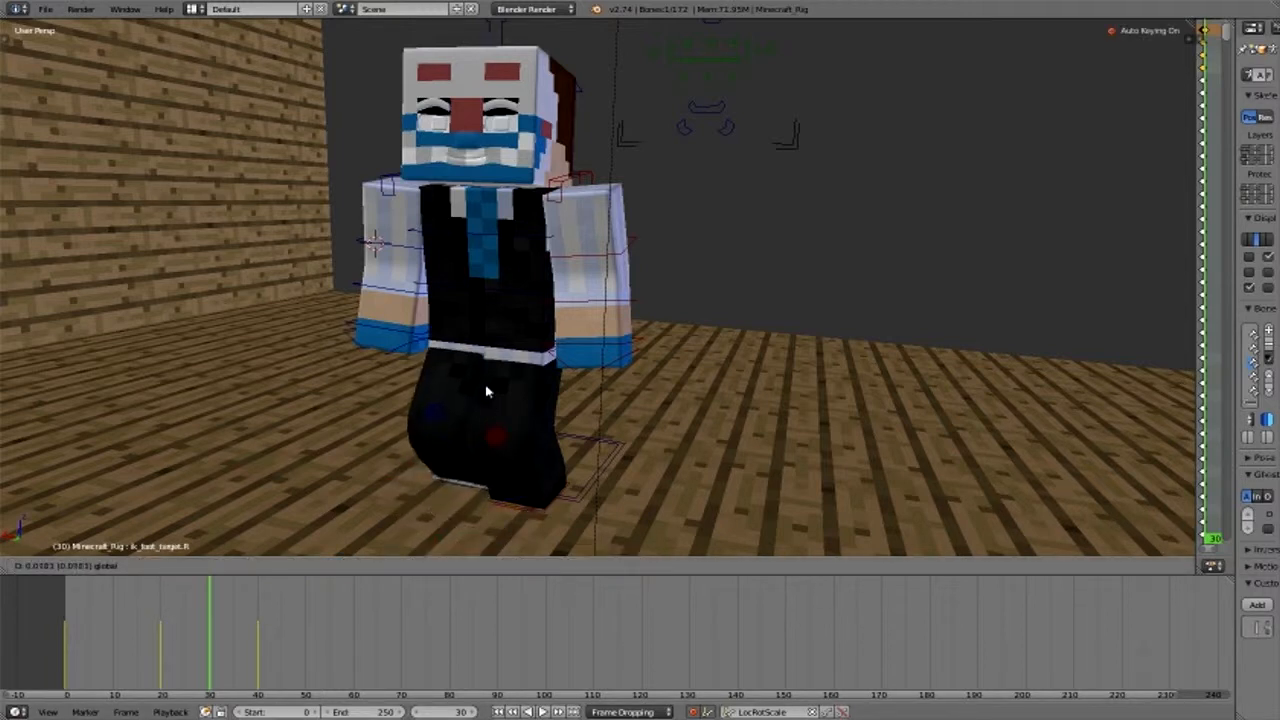
pyautogui.click(316, 406)
# - Set the pivot point to Active Element and tilt the right foot target toe-down at frame 30
pyautogui.moveTo(316, 406); pyautogui.dragTo(493, 433, button='middle')
pyautogui.scroll(-4, 507, 402)
pyautogui.scroll(1, 505, 403)
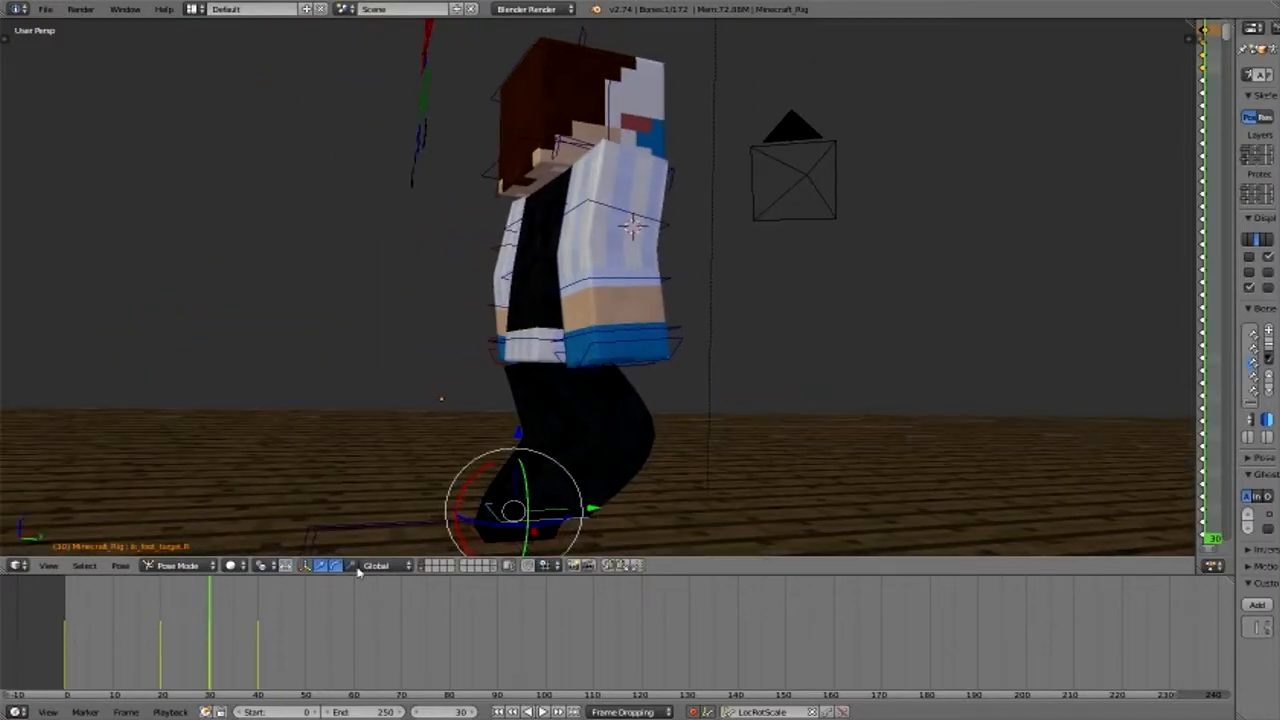
pyautogui.click(263, 565)
pyautogui.click(318, 488)
pyautogui.moveTo(484, 479); pyautogui.dragTo(538, 348)
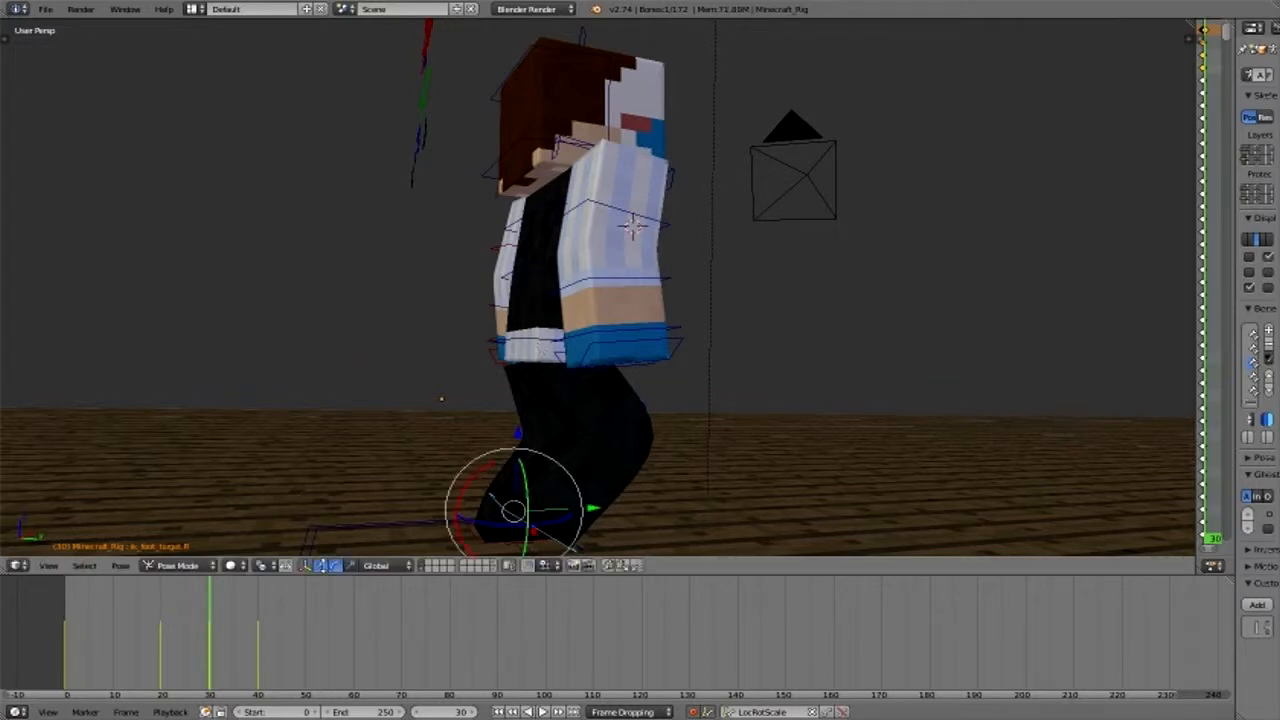
# - Raise the pelvis about 0.06 along the Z axis at frame 30
pyautogui.rightClick(556, 256)
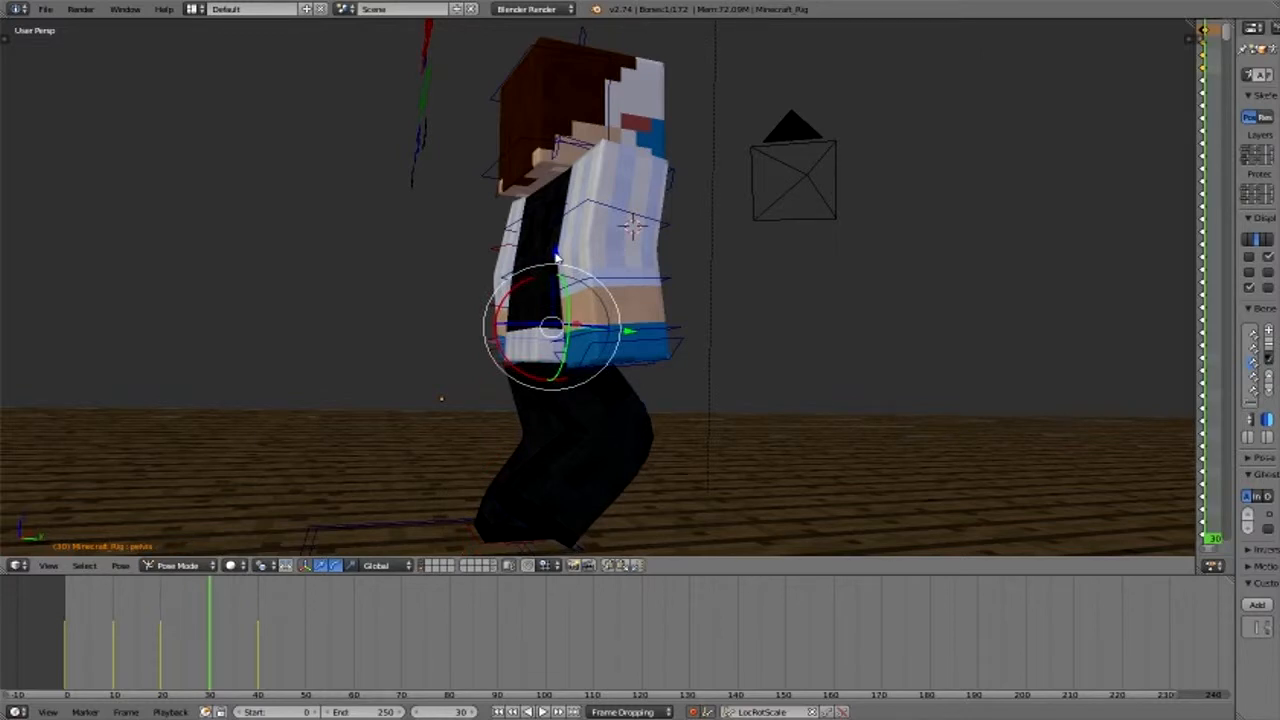
pyautogui.press('g')
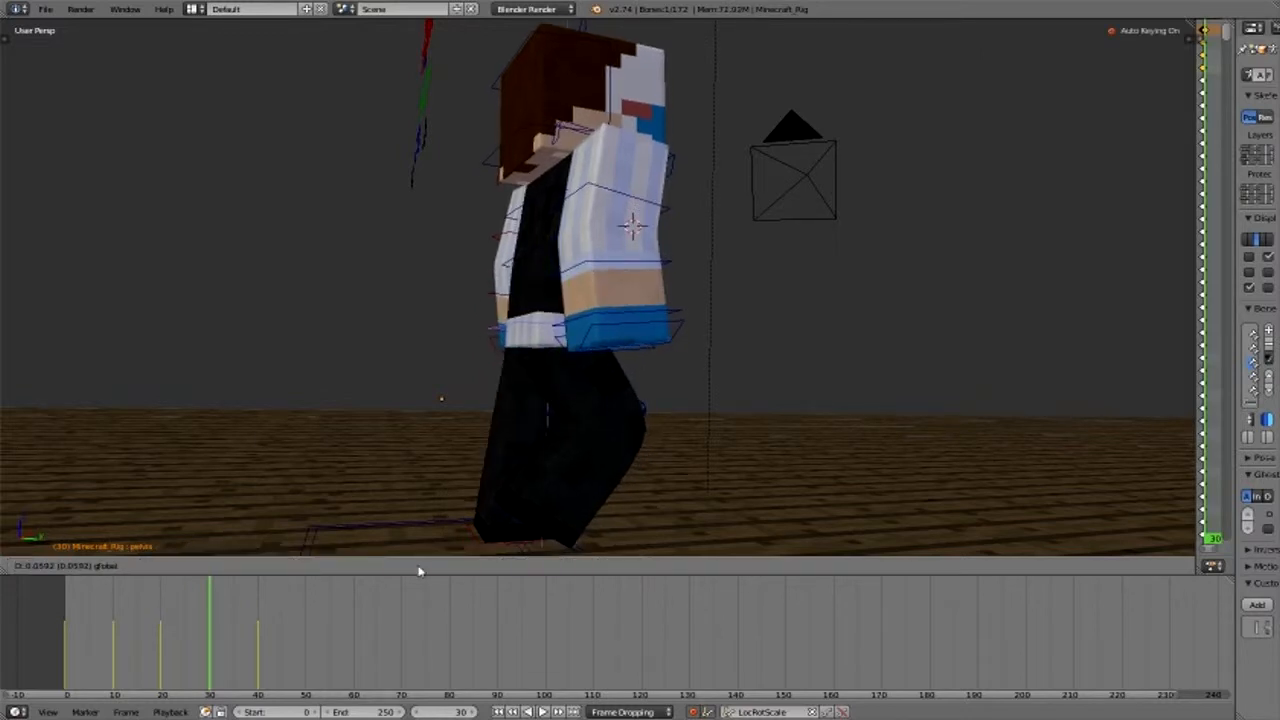
pyautogui.click(420, 571)
pyautogui.scroll(-3, 606, 454)
pyautogui.moveTo(606, 456); pyautogui.dragTo(320, 577, button='middle')
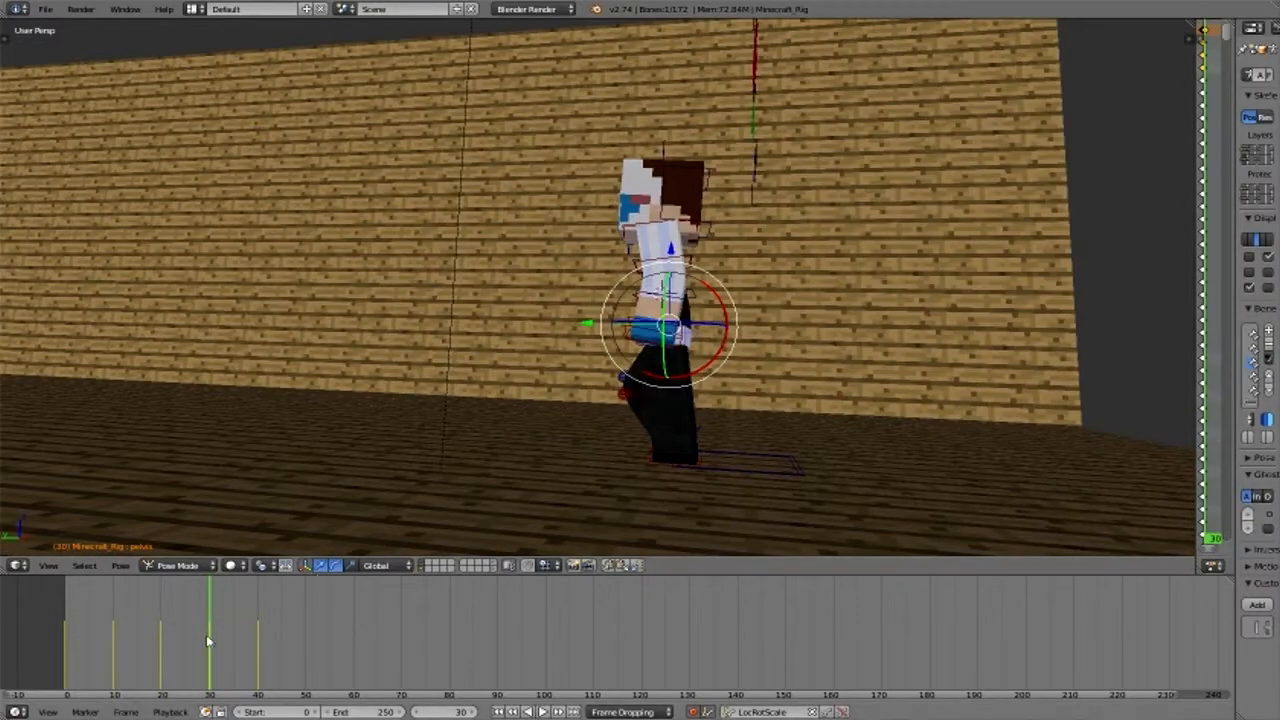
# - Play the walk animation from frame 0 in the side view and again through the camera
pyautogui.moveTo(208, 641); pyautogui.dragTo(66, 641)
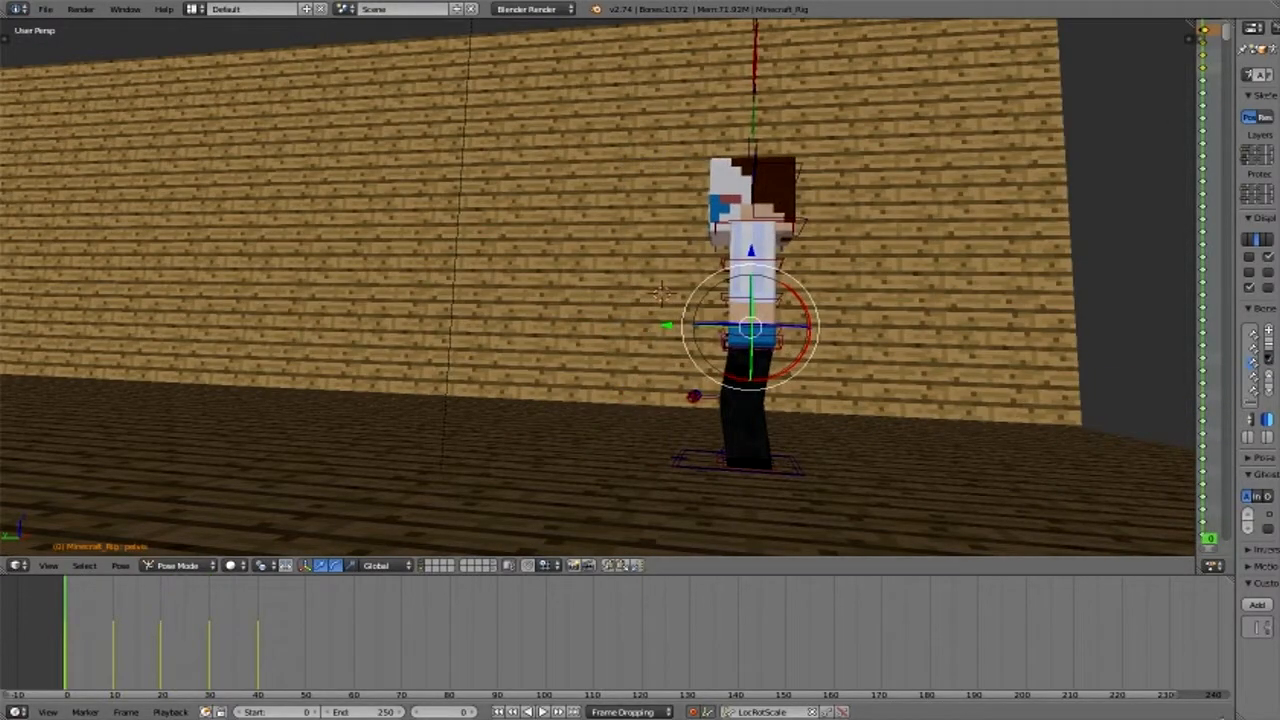
pyautogui.hotkey('alt', 'a')
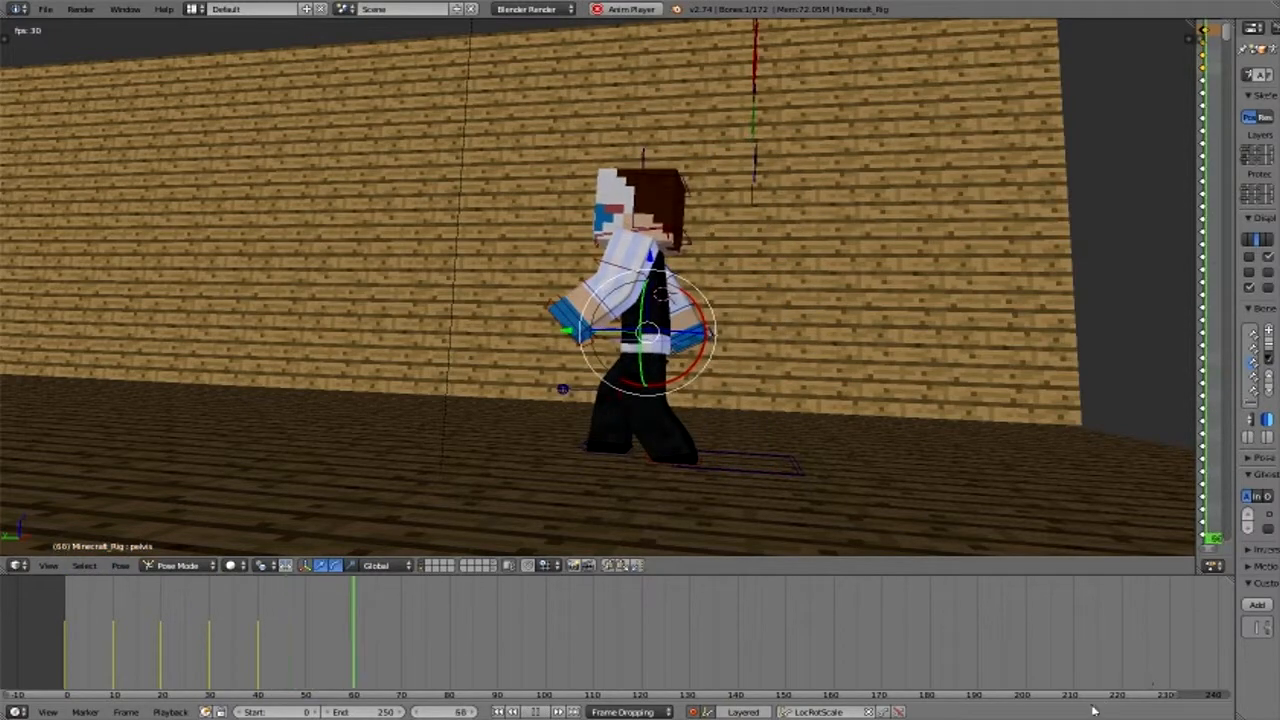
pyautogui.hotkey('alt', 'a')
pyautogui.hotkey('shift', 'Left')
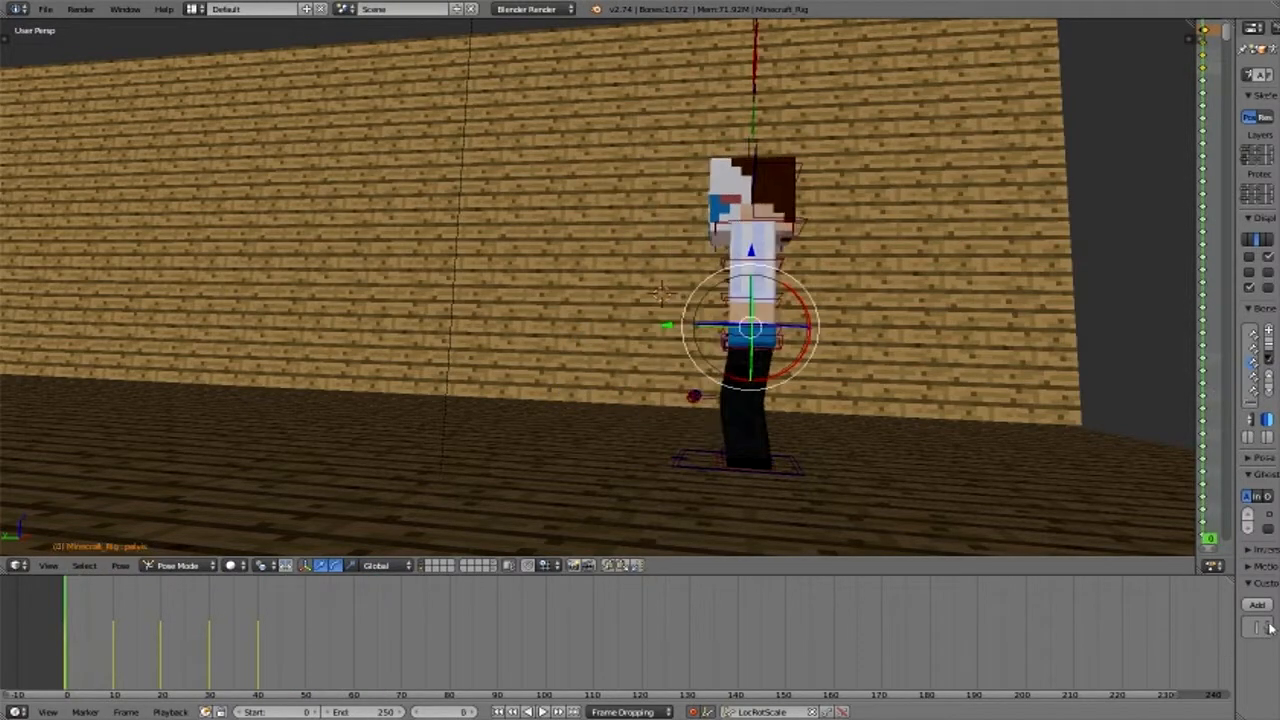
pyautogui.press('KP_0')
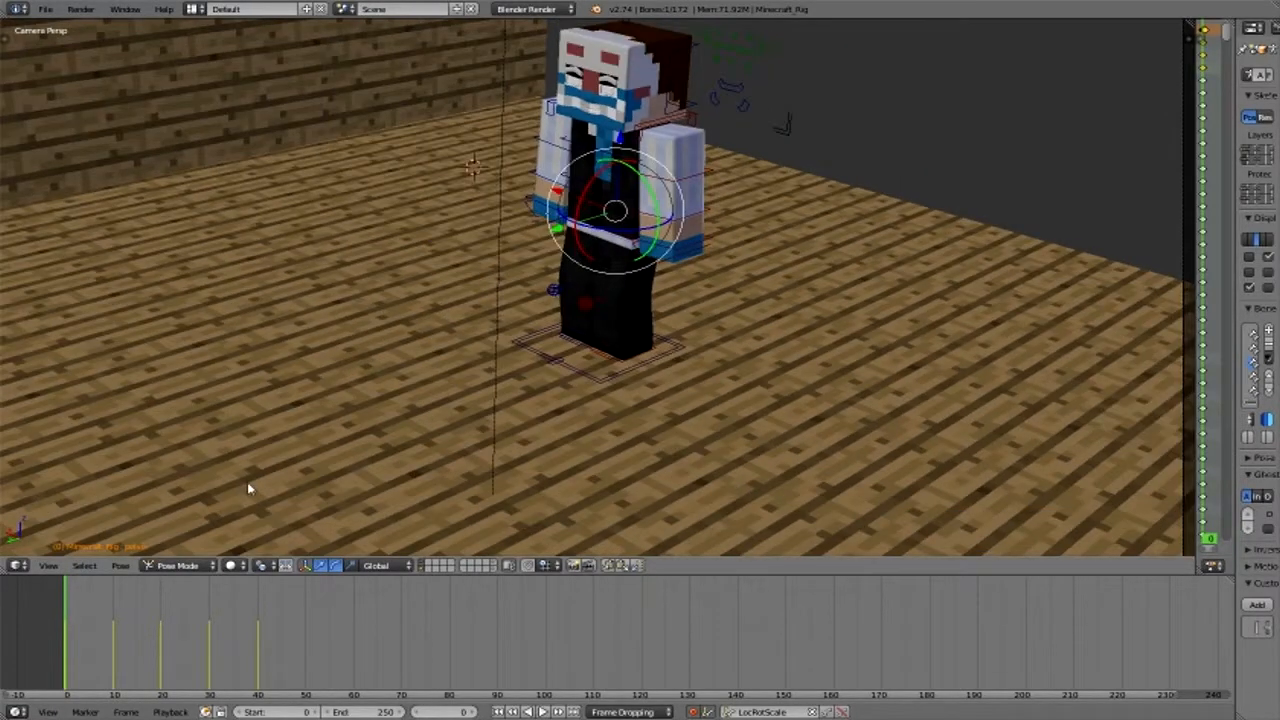
pyautogui.scroll(-1, 247, 482)
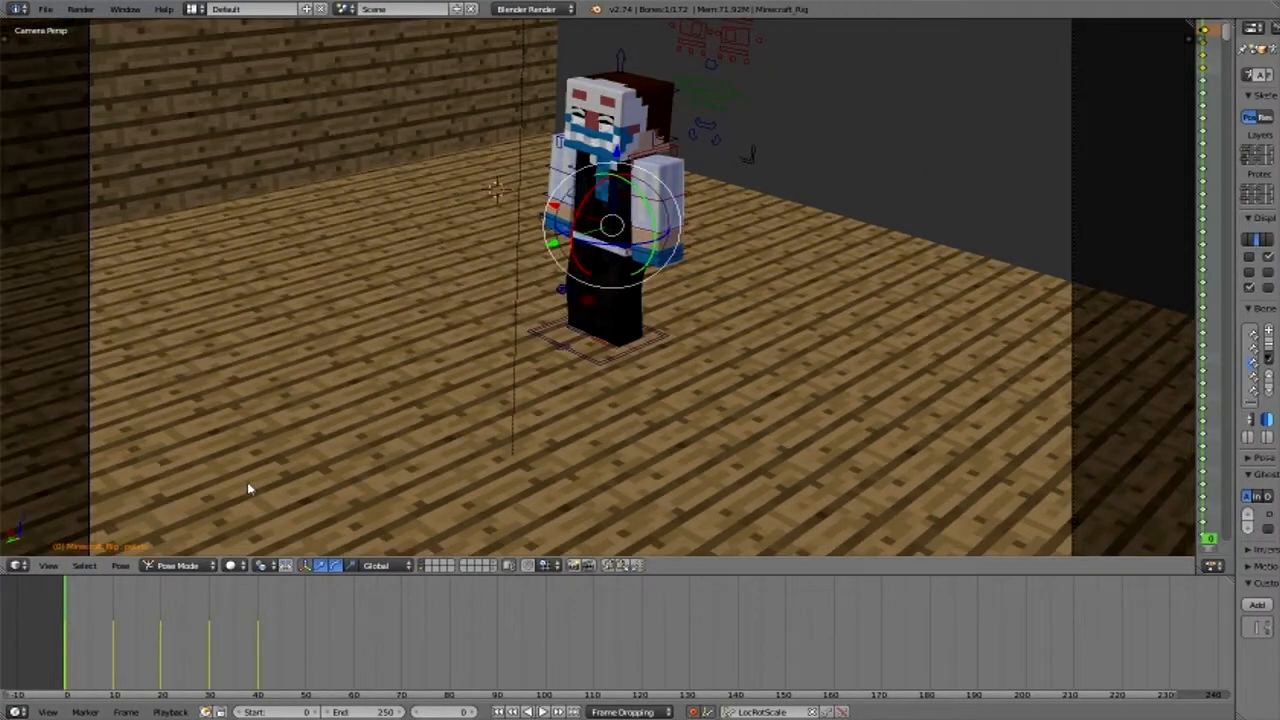
pyautogui.hotkey('alt', 'a')
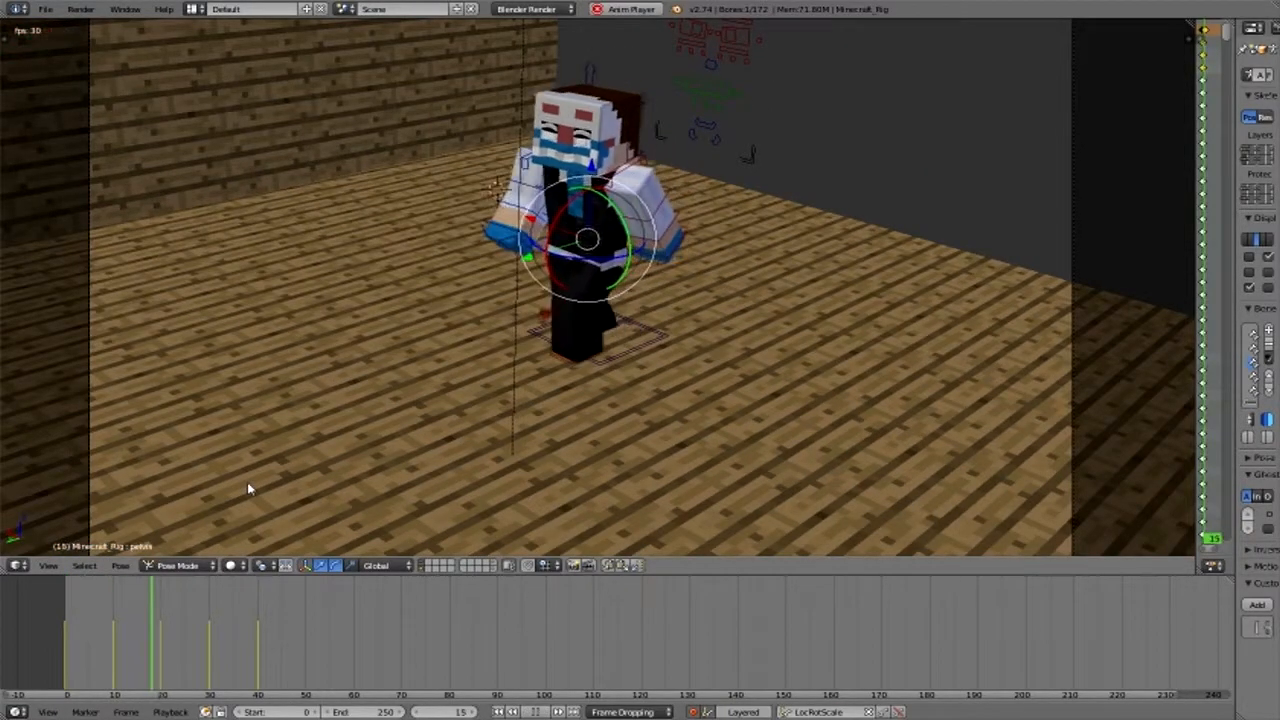
pyautogui.hotkey('alt', 'a')
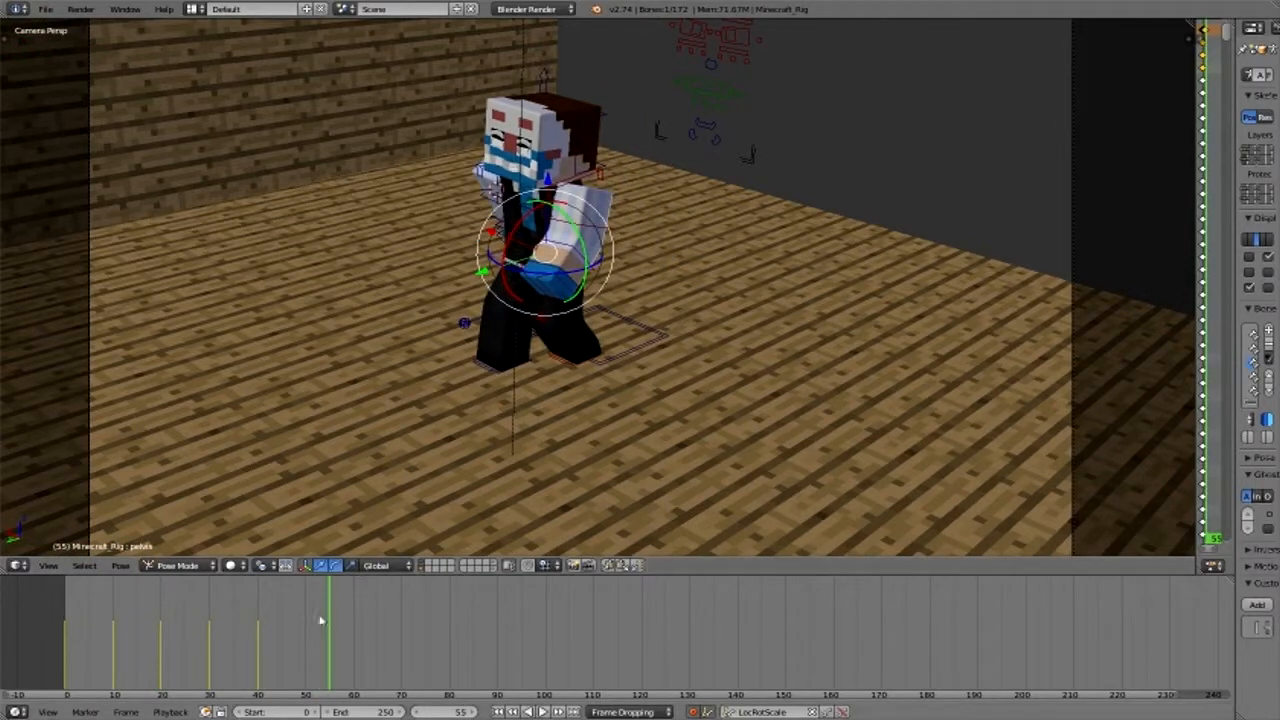
# - Insert a keyframe for the left foot target at frame 40 to hold its position
pyautogui.moveTo(320, 621); pyautogui.dragTo(258, 615)
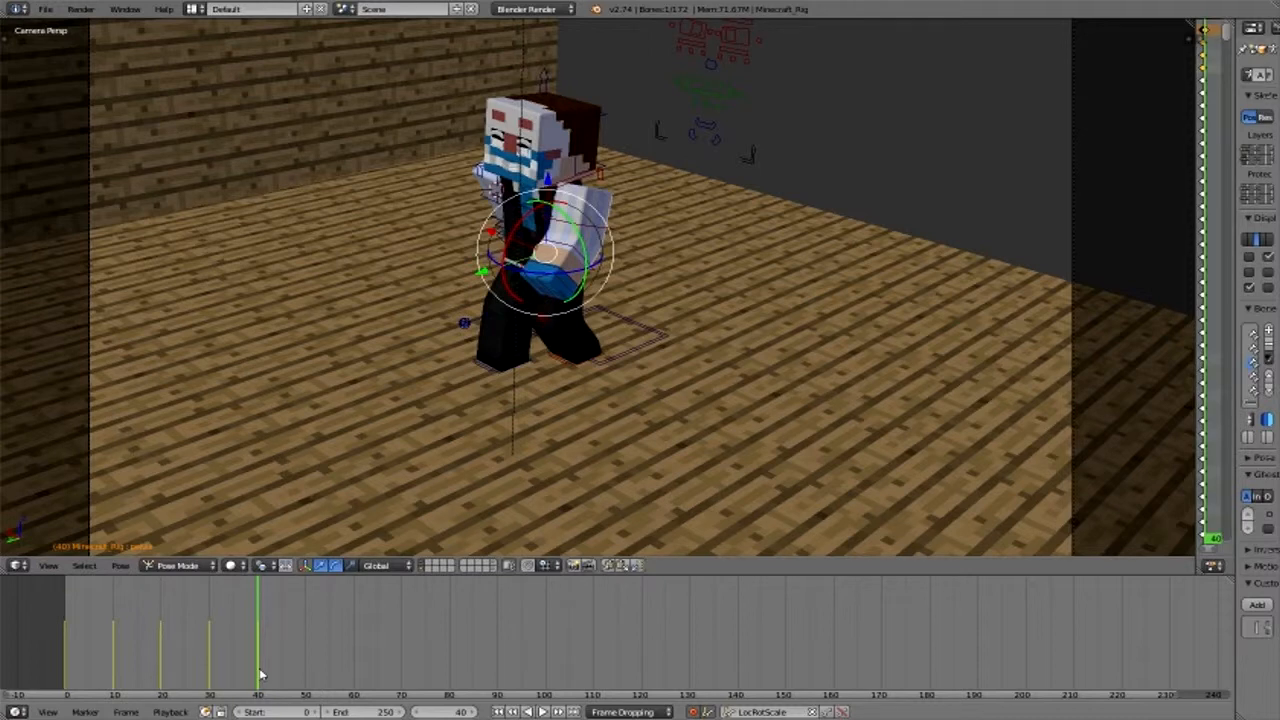
pyautogui.rightClick(581, 359)
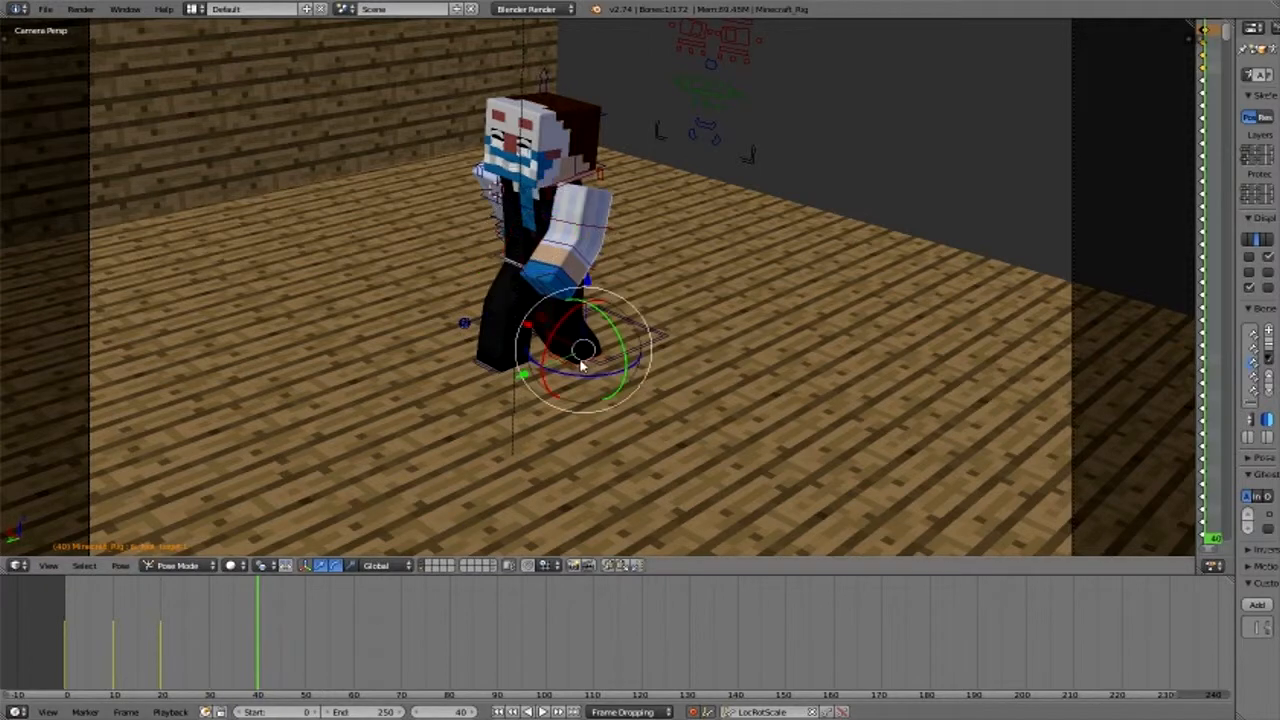
pyautogui.press('i')
# - Go to frame 60 and move the pelvis and the left foot target forward into the next stride
pyautogui.click(354, 648)
pyautogui.rightClick(505, 264)
pyautogui.press('g')
pyautogui.click(454, 284)
pyautogui.moveTo(596, 405); pyautogui.dragTo(591, 363, button='middle')
pyautogui.scroll(-3, 588, 361)
pyautogui.moveTo(446, 332); pyautogui.dragTo(426, 333)
pyautogui.rightClick(590, 466)
pyautogui.moveTo(528, 480); pyautogui.dragTo(414, 507)
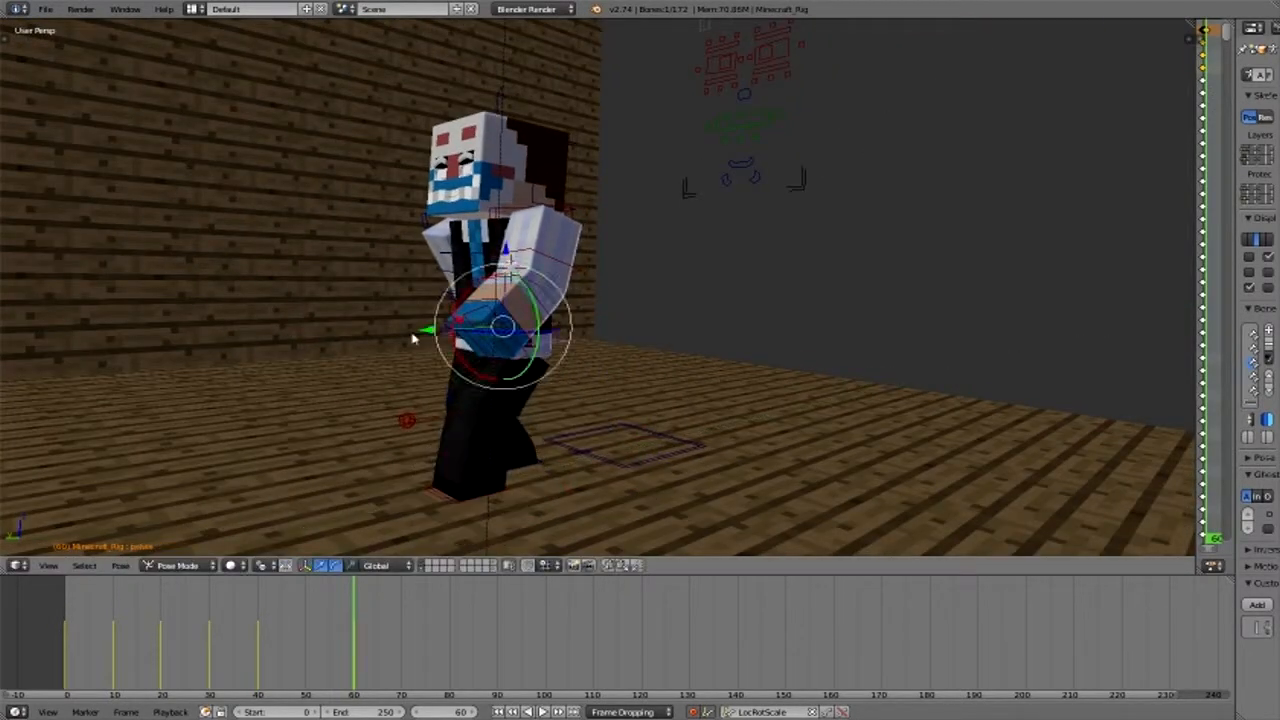
pyautogui.rightClick(445, 334)
pyautogui.moveTo(427, 331); pyautogui.dragTo(400, 332)
# - Lift the left foot target off the floor and raise the pelvis at frame 50
pyautogui.rightClick(472, 502)
pyautogui.moveTo(485, 409); pyautogui.dragTo(550, 386)
pyautogui.click(306, 618)
pyautogui.moveTo(520, 409); pyautogui.dragTo(524, 420)
pyautogui.rightClick(550, 350)
pyautogui.rightClick(556, 346)
pyautogui.moveTo(507, 257); pyautogui.dragTo(507, 246)
# - Return to frame 60, swing the left upper arm backward and adjust the left forearm to match
pyautogui.moveTo(304, 641); pyautogui.dragTo(354, 684)
pyautogui.rightClick(463, 346)
pyautogui.moveTo(605, 250); pyautogui.dragTo(560, 268, button='middle')
pyautogui.moveTo(560, 265)
pyautogui.mouseDown()
pyautogui.moveTo(586, 265)
pyautogui.moveTo(541, 253)
pyautogui.mouseUp()
pyautogui.rightClick(491, 206)
pyautogui.moveTo(481, 208); pyautogui.dragTo(516, 254)
pyautogui.rightClick(534, 248)
pyautogui.moveTo(517, 254); pyautogui.dragTo(700, 258, button='middle')
# - Swing the right upper arm forward at frame 60 and bend the right forearm at the elbow
pyautogui.rightClick(564, 256)
pyautogui.moveTo(628, 202); pyautogui.dragTo(576, 219)
pyautogui.rightClick(680, 246)
pyautogui.rightClick(680, 246)
pyautogui.moveTo(678, 237); pyautogui.dragTo(771, 314)
pyautogui.click(627, 202)
pyautogui.rightClick(629, 204)
pyautogui.moveTo(771, 314); pyautogui.dragTo(694, 334, button='middle')
pyautogui.moveTo(694, 334); pyautogui.dragTo(682, 333)
# - Play back the walk animation from the start to check the new stride
pyautogui.moveTo(335, 645); pyautogui.dragTo(27, 638)
pyautogui.hotkey('alt', 'a')
pyautogui.hotkey('alt', 'a')
# - Insert a keyframe for the right foot target at frame 60 to hold its position
pyautogui.click(450, 640)
pyautogui.click(354, 645)
pyautogui.rightClick(558, 471)
pyautogui.press('i')
# - Go to frame 80 and move the pelvis and right foot forward, shifting the pelvis along the Y axis
pyautogui.click(449, 676)
pyautogui.rightClick(571, 337)
pyautogui.rightClick(560, 335)
pyautogui.moveTo(684, 336); pyautogui.dragTo(745, 357)
pyautogui.rightClick(580, 461)
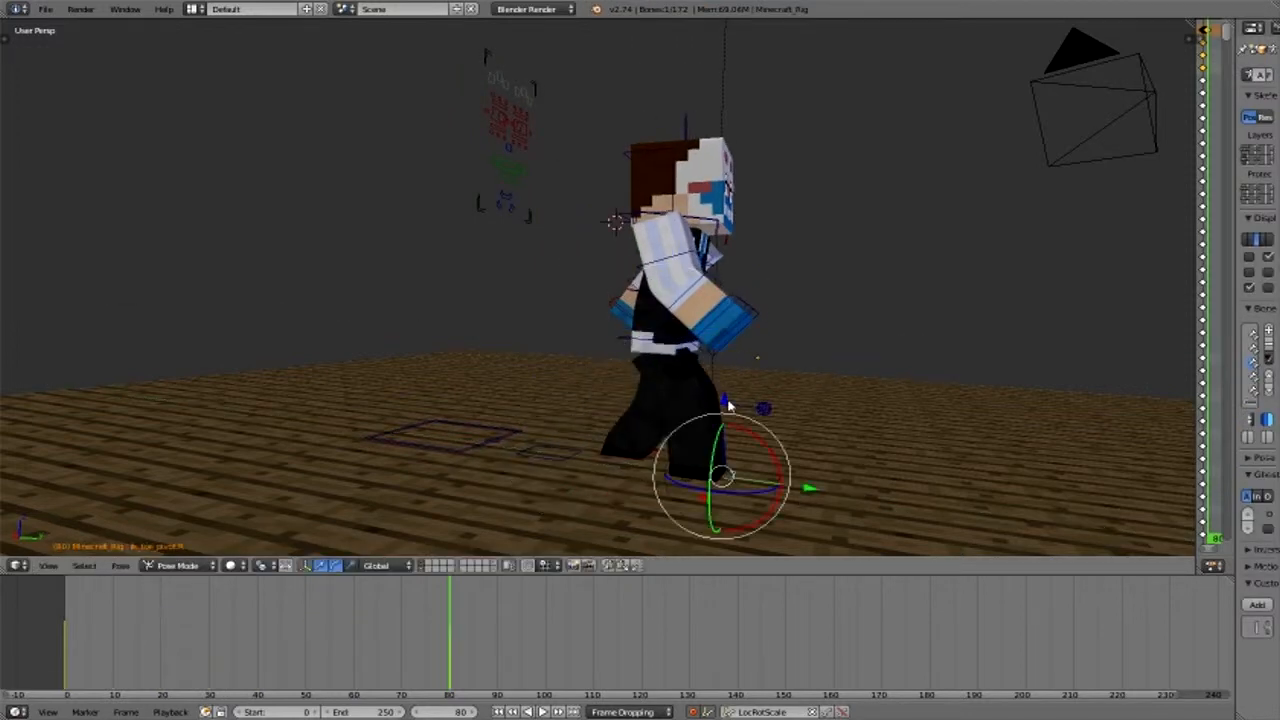
pyautogui.rightClick(766, 337)
pyautogui.press('g')
pyautogui.press('y')
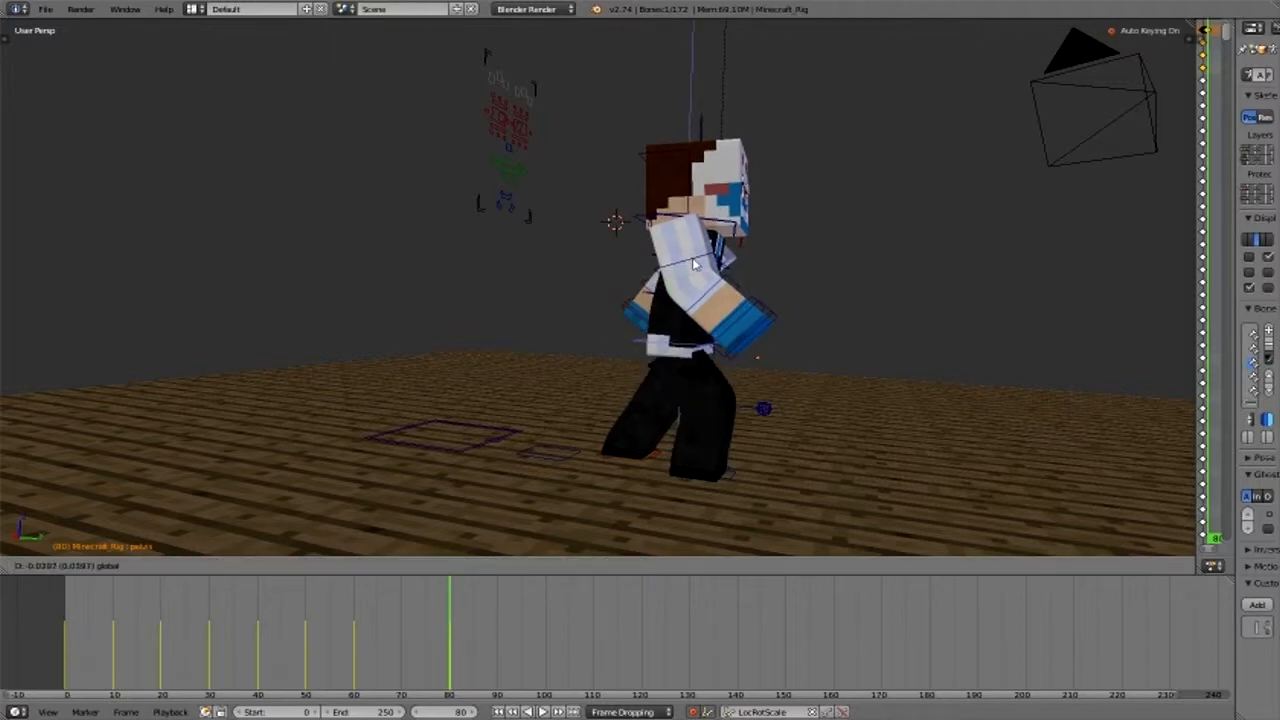
# - Select the right foot target at frame 80 and move it forward in front of the left foot
pyautogui.click(402, 602)
pyautogui.rightClick(705, 480)
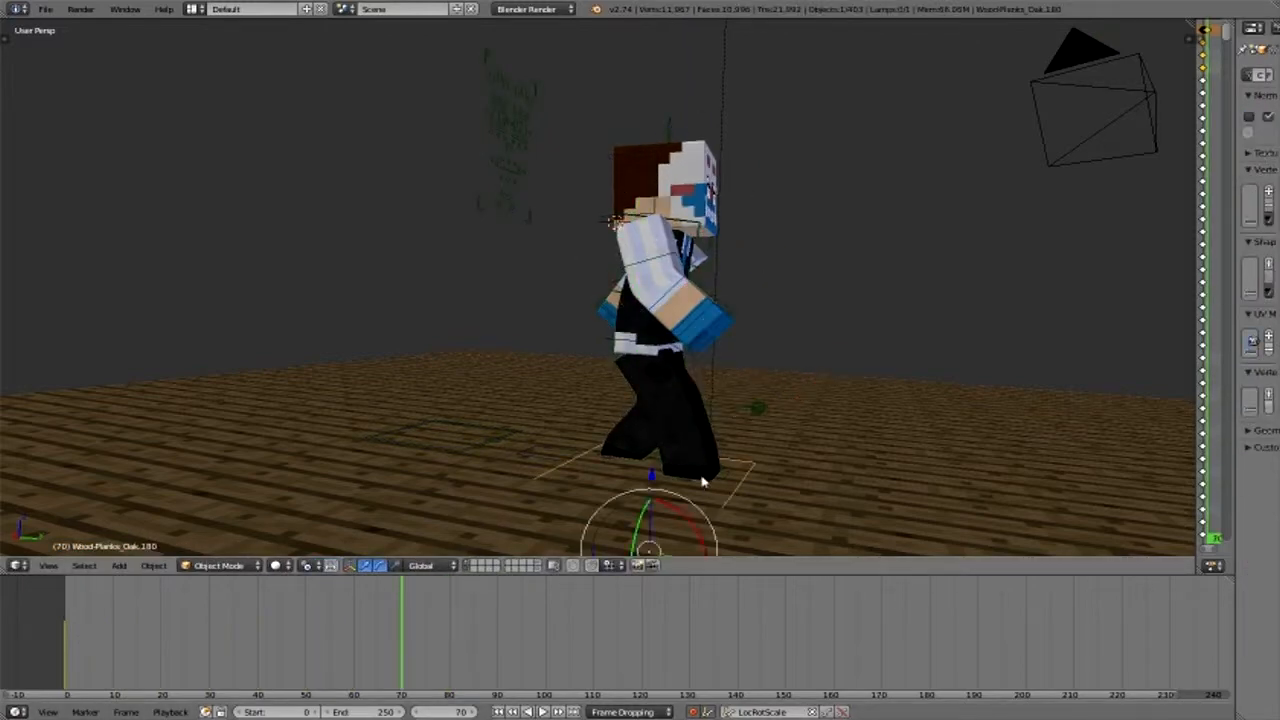
pyautogui.rightClick(580, 489)
pyautogui.scroll(3, 574, 489)
pyautogui.scroll(-3, 574, 489)
pyautogui.moveTo(722, 499); pyautogui.dragTo(664, 357, button='middle')
pyautogui.scroll(3, 664, 357)
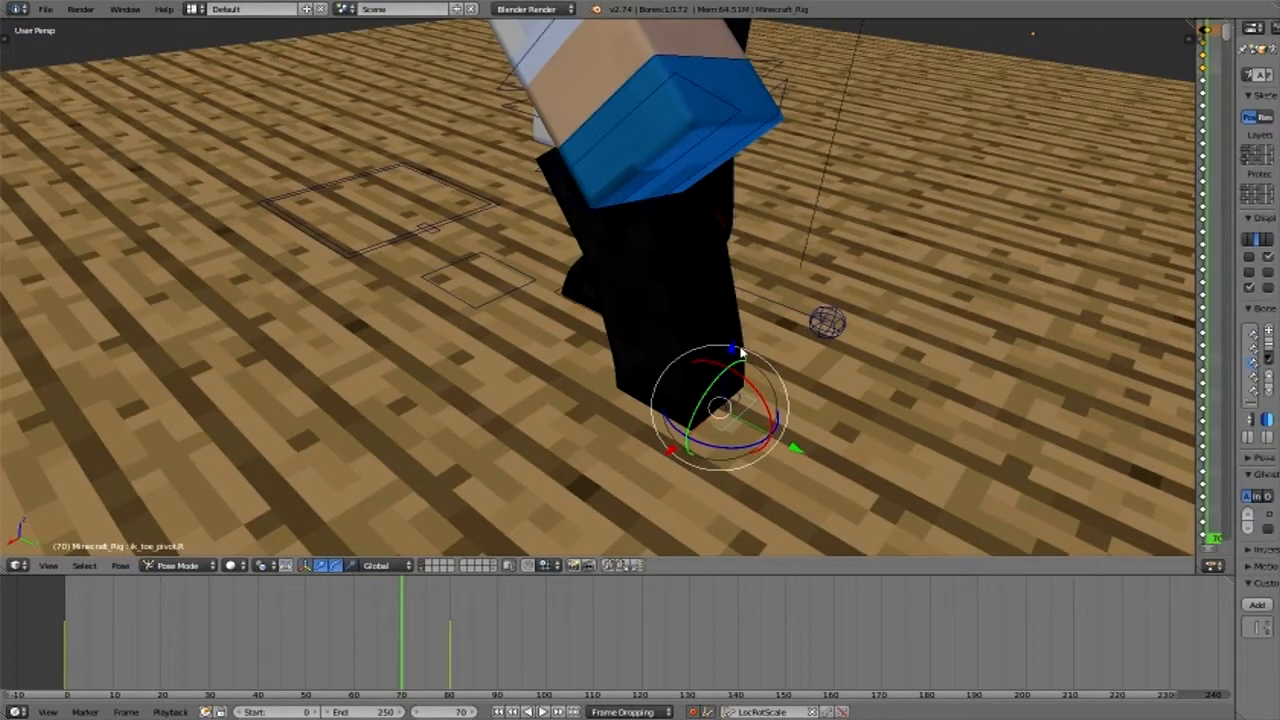
pyautogui.moveTo(403, 655)
pyautogui.mouseDown()
pyautogui.moveTo(427, 655)
pyautogui.moveTo(403, 657)
pyautogui.mouseUp()
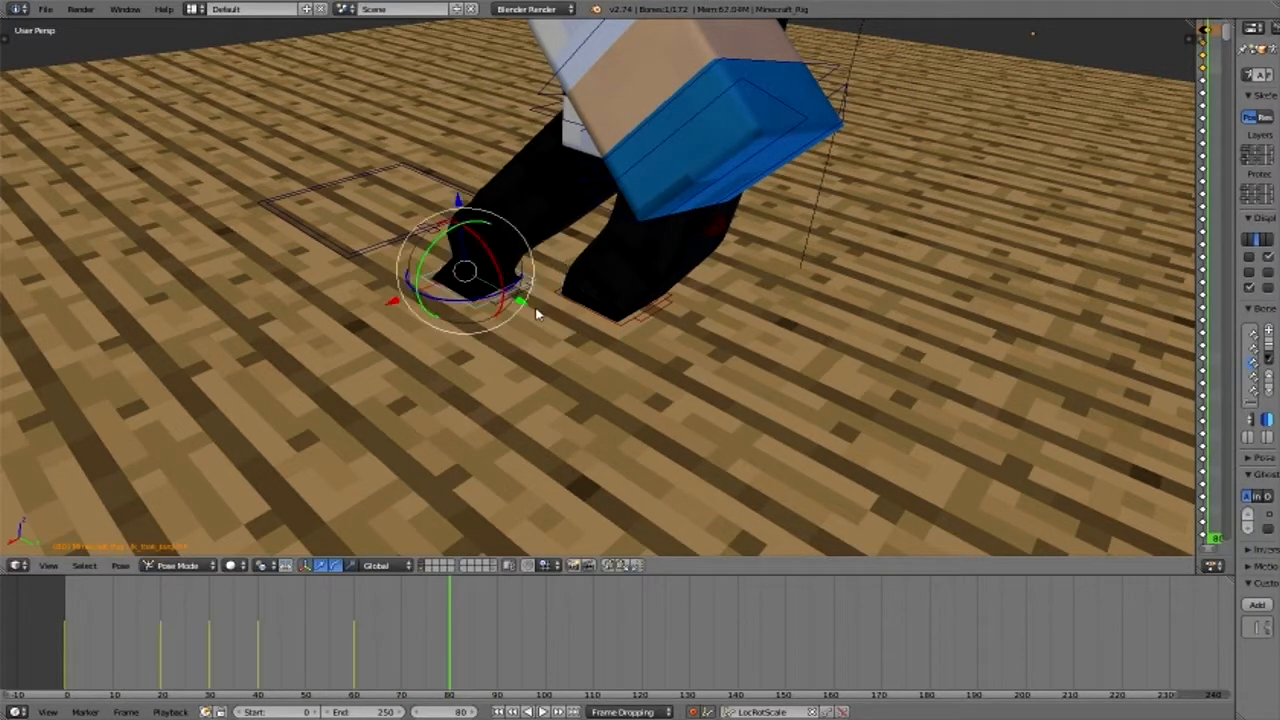
pyautogui.press('g')
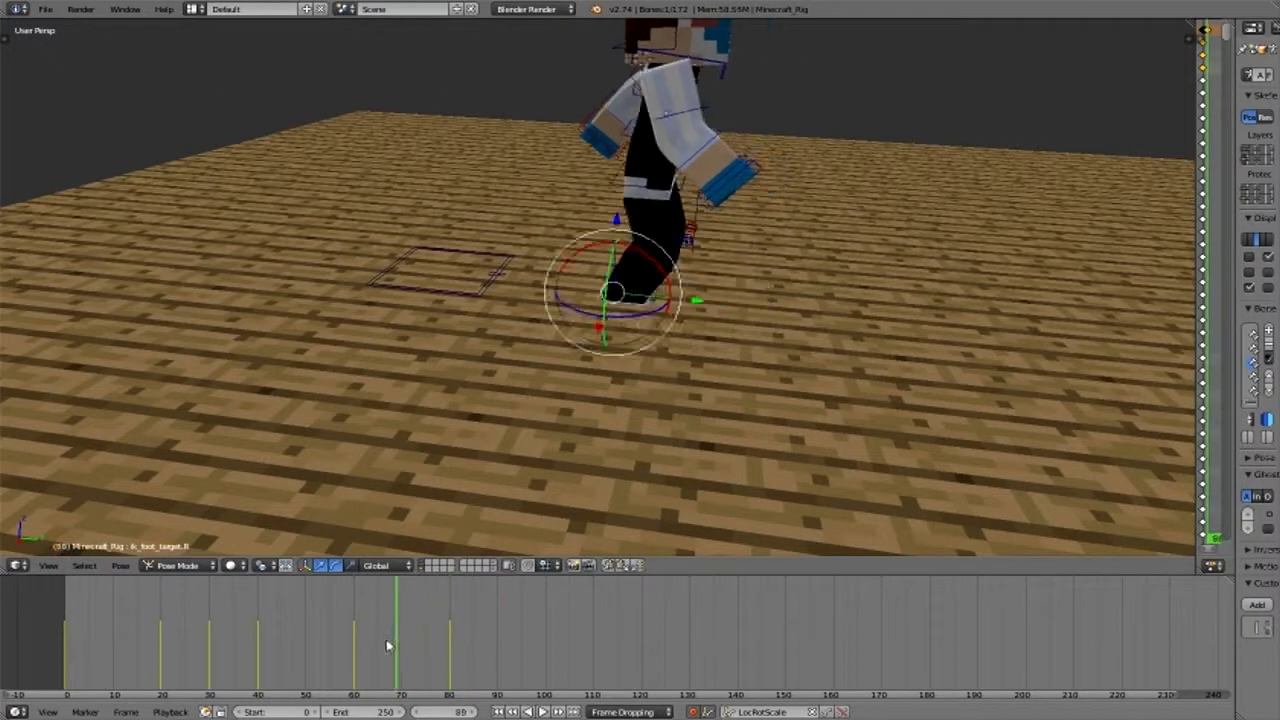
# - At frame 70, raise the right foot target and the pelvis, and tilt the right foot toe-down
pyautogui.moveTo(387, 642)
pyautogui.mouseDown()
pyautogui.moveTo(412, 662)
pyautogui.moveTo(402, 657)
pyautogui.mouseUp()
pyautogui.moveTo(628, 221); pyautogui.dragTo(628, 202)
pyautogui.rightClick(648, 178)
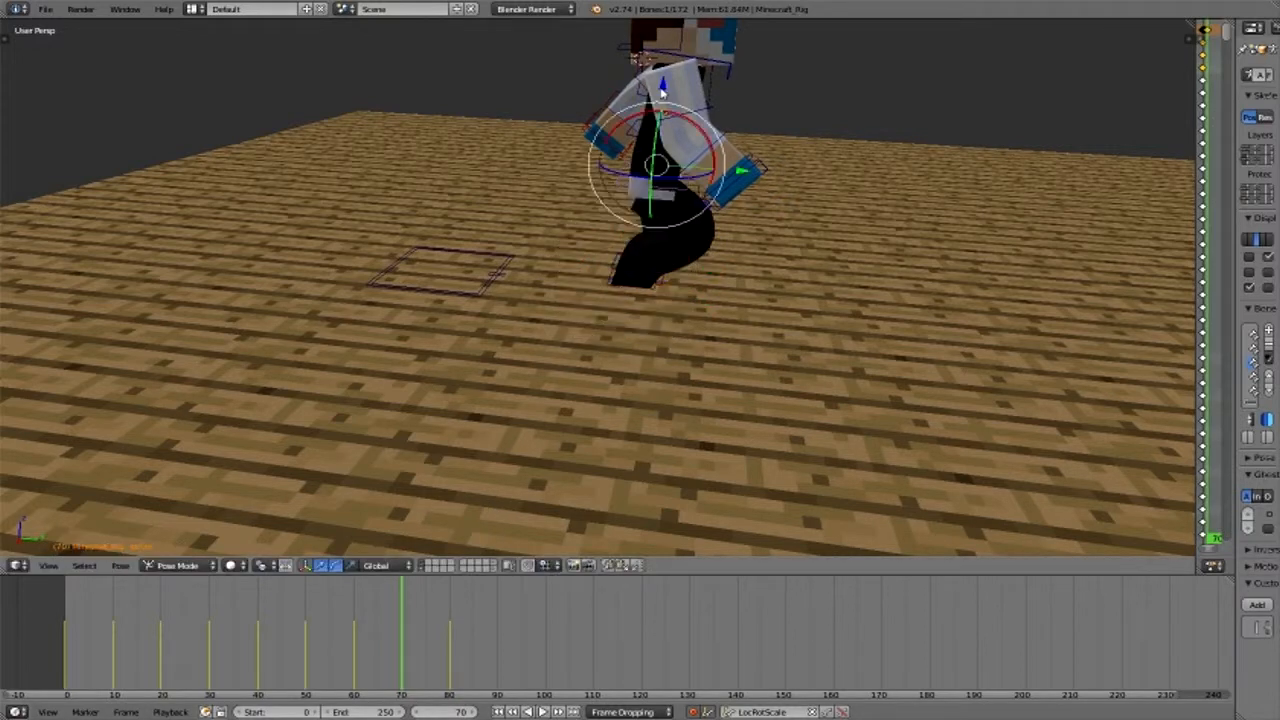
pyautogui.moveTo(662, 90); pyautogui.dragTo(663, 91)
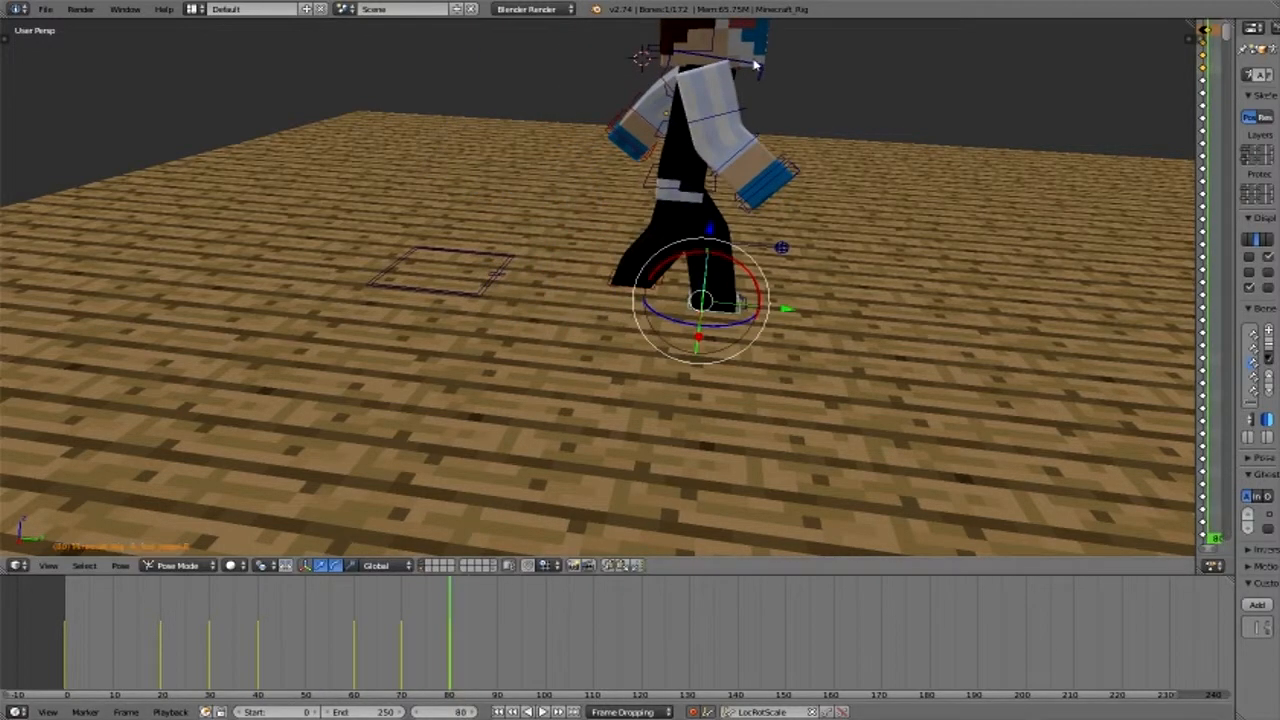
pyautogui.press('r')
# - Swing the right arm backward and the left arm forward at frame 80, adjusting the forearms to match
pyautogui.rightClick(652, 148)
pyautogui.moveTo(760, 75); pyautogui.dragTo(752, 160)
pyautogui.moveTo(776, 208); pyautogui.dragTo(550, 205, button='middle')
pyautogui.rightClick(528, 90)
pyautogui.moveTo(562, 69); pyautogui.dragTo(426, 138)
pyautogui.rightClick(476, 150)
pyautogui.moveTo(400, 160); pyautogui.dragTo(600, 165, button='middle')
pyautogui.rightClick(545, 125)
pyautogui.moveTo(580, 150); pyautogui.dragTo(535, 175)
# - Insert a keyframe for the left foot target at frame 80 to hold its position
pyautogui.moveTo(440, 612); pyautogui.dragTo(449, 684)
pyautogui.press('KP_0')
pyautogui.rightClick(482, 402)
pyautogui.press('i')
# - Go to frame 100, move the pelvis forward along the Y axis and bring the left foot target forward
pyautogui.click(546, 657)
pyautogui.rightClick(486, 310)
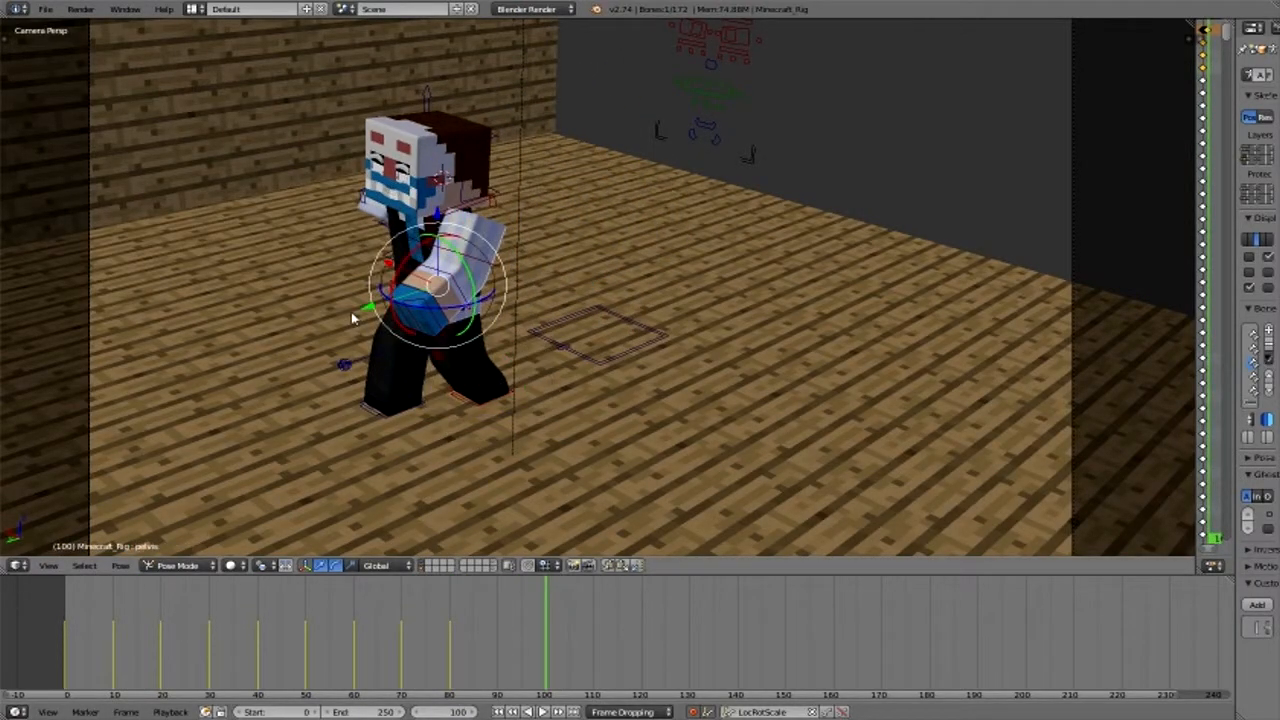
pyautogui.press('g')
pyautogui.press('y')
pyautogui.moveTo(423, 427); pyautogui.dragTo(563, 571, button='middle')
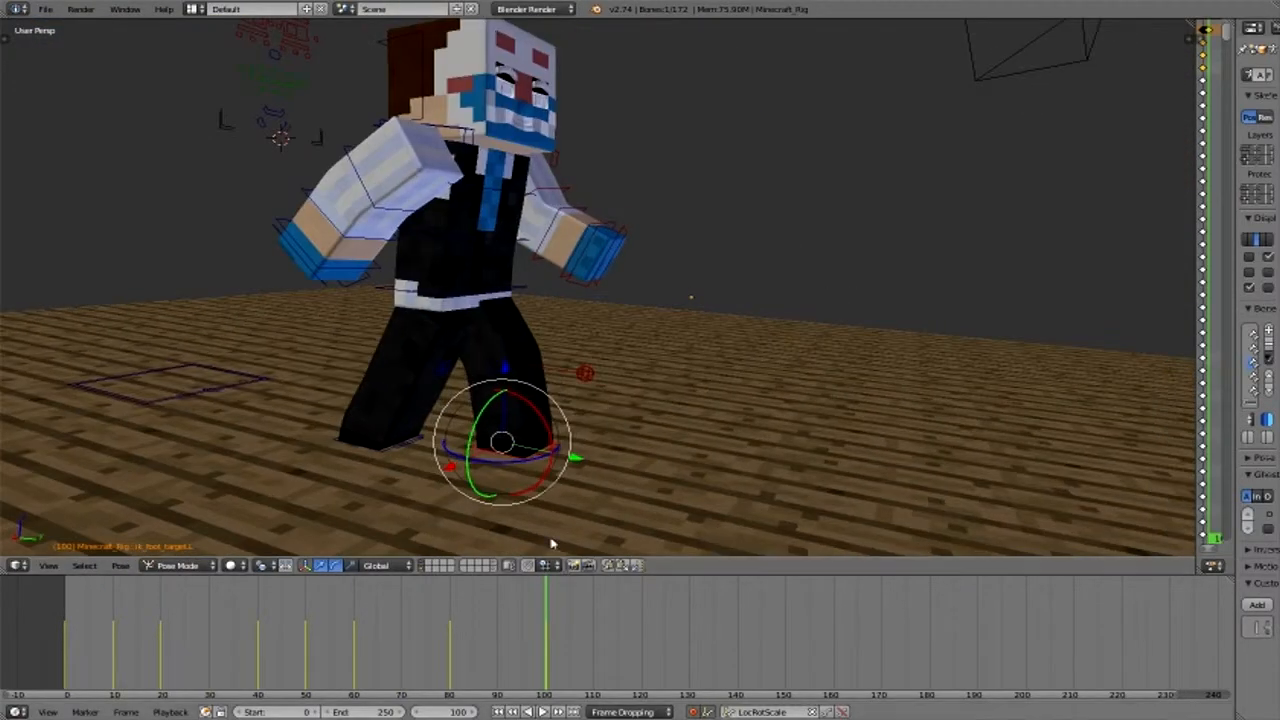
# - At frame 90, raise the pelvis and the left foot target along the Z axis
pyautogui.press('Down')
pyautogui.click(443, 306)
pyautogui.rightClick(438, 285)
pyautogui.press('g')
pyautogui.press('z')
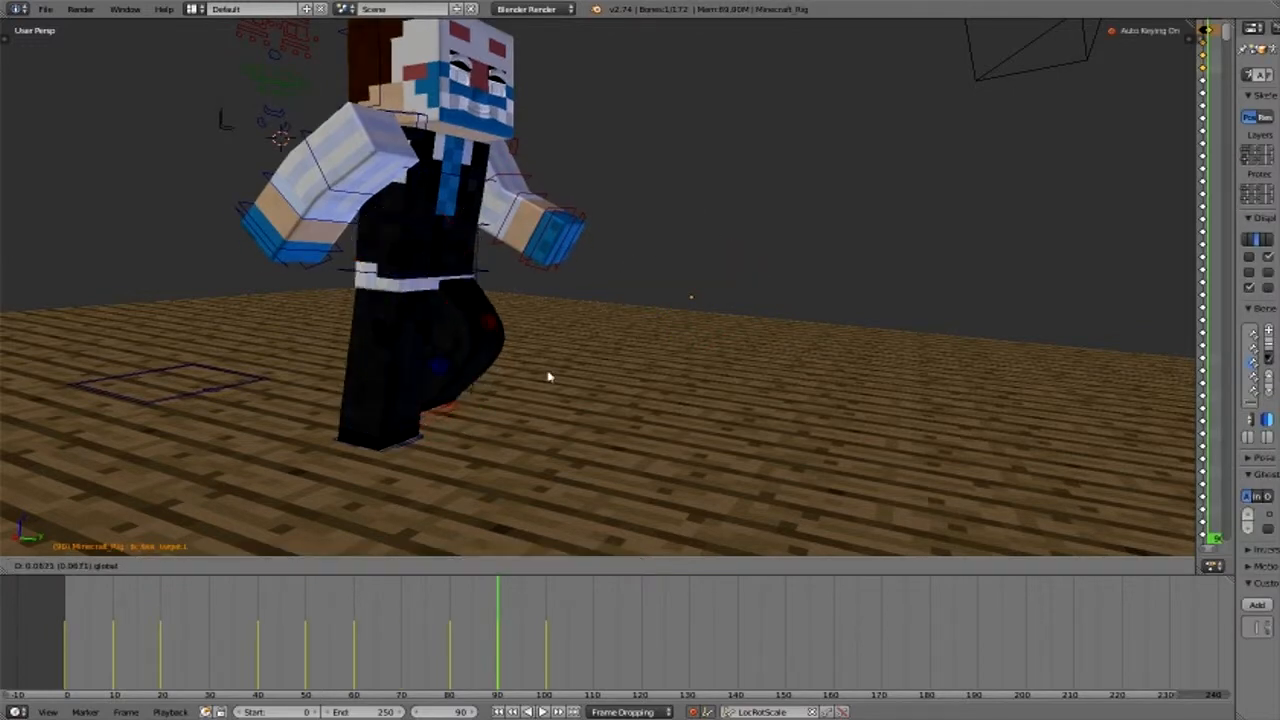
pyautogui.click(548, 377)
pyautogui.moveTo(548, 377); pyautogui.dragTo(728, 340, button='middle')
pyautogui.moveTo(722, 338); pyautogui.dragTo(722, 341)
# - Go to frame 100, rotate the left upper arm backward and adjust the left forearm
pyautogui.moveTo(438, 654); pyautogui.dragTo(545, 650)
pyautogui.rightClick(630, 126)
pyautogui.moveTo(640, 98); pyautogui.dragTo(702, 150)
pyautogui.rightClick(700, 140)
pyautogui.moveTo(704, 156); pyautogui.dragTo(691, 297, button='middle')
pyautogui.scroll(-1, 680, 275)
# - Swing the right upper arm forward at frame 100 and bend the right forearm at the elbow
pyautogui.rightClick(630, 184)
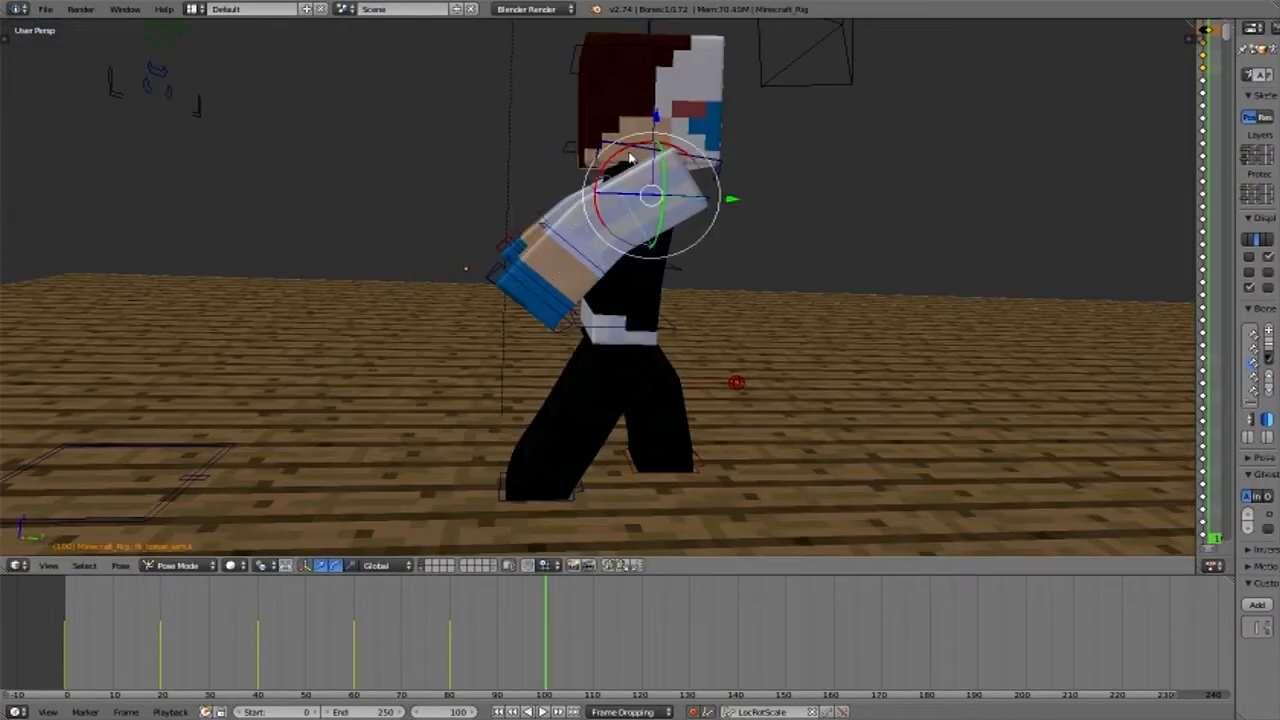
pyautogui.moveTo(630, 158); pyautogui.dragTo(735, 263)
pyautogui.moveTo(685, 158); pyautogui.dragTo(702, 182)
pyautogui.moveTo(900, 210); pyautogui.dragTo(680, 240, button='middle')
pyautogui.rightClick(374, 214)
pyautogui.scroll(5, 374, 220)
pyautogui.rightClick(343, 240)
pyautogui.keyDown('shift'); pyautogui.moveTo(343, 240); pyautogui.dragTo(500, 335, button='middle'); pyautogui.keyUp('shift')
pyautogui.rightClick(383, 338)
# - Keyframe the right foot target at frame 100 to hold its position
pyautogui.scroll(-4, 383, 338)
pyautogui.moveTo(540, 645)
pyautogui.mouseDown()
pyautogui.moveTo(363, 640)
pyautogui.moveTo(543, 640)
pyautogui.moveTo(545, 655)
pyautogui.mouseUp()
pyautogui.rightClick(462, 469)
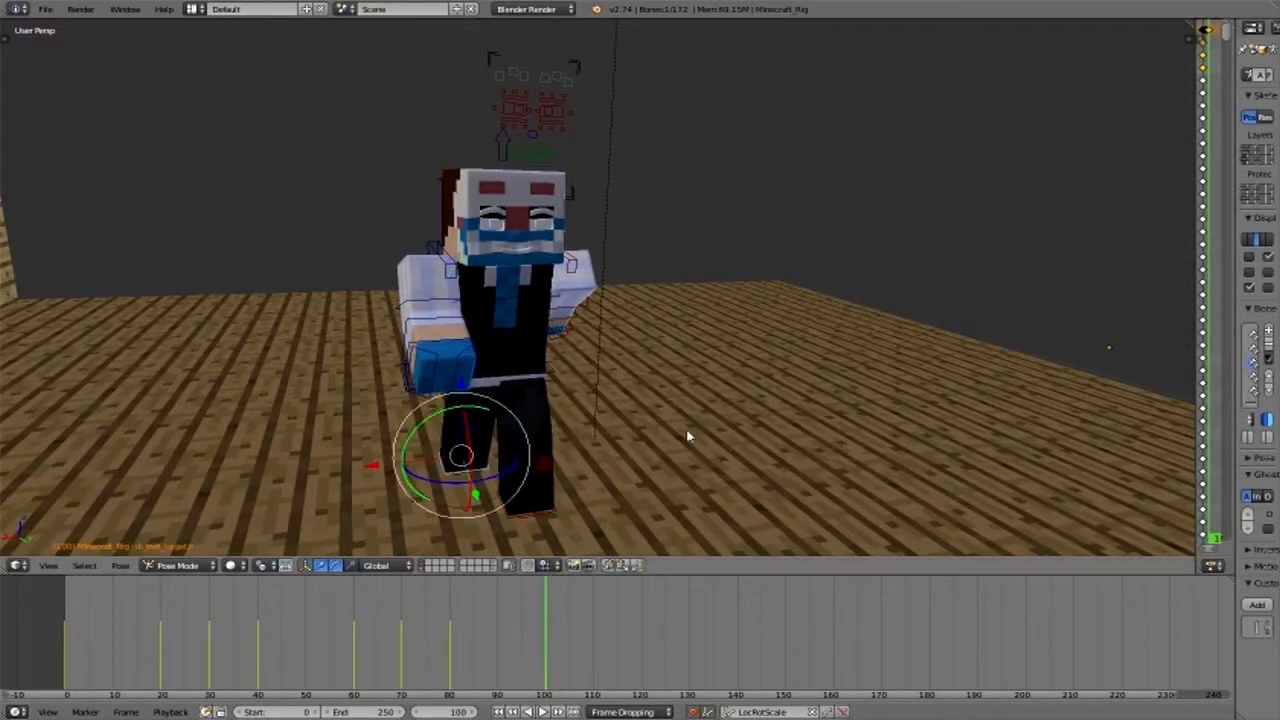
pyautogui.click(629, 659)
# - Go to frame 120 and move the right foot target and the pelvis forward
pyautogui.click(641, 660)
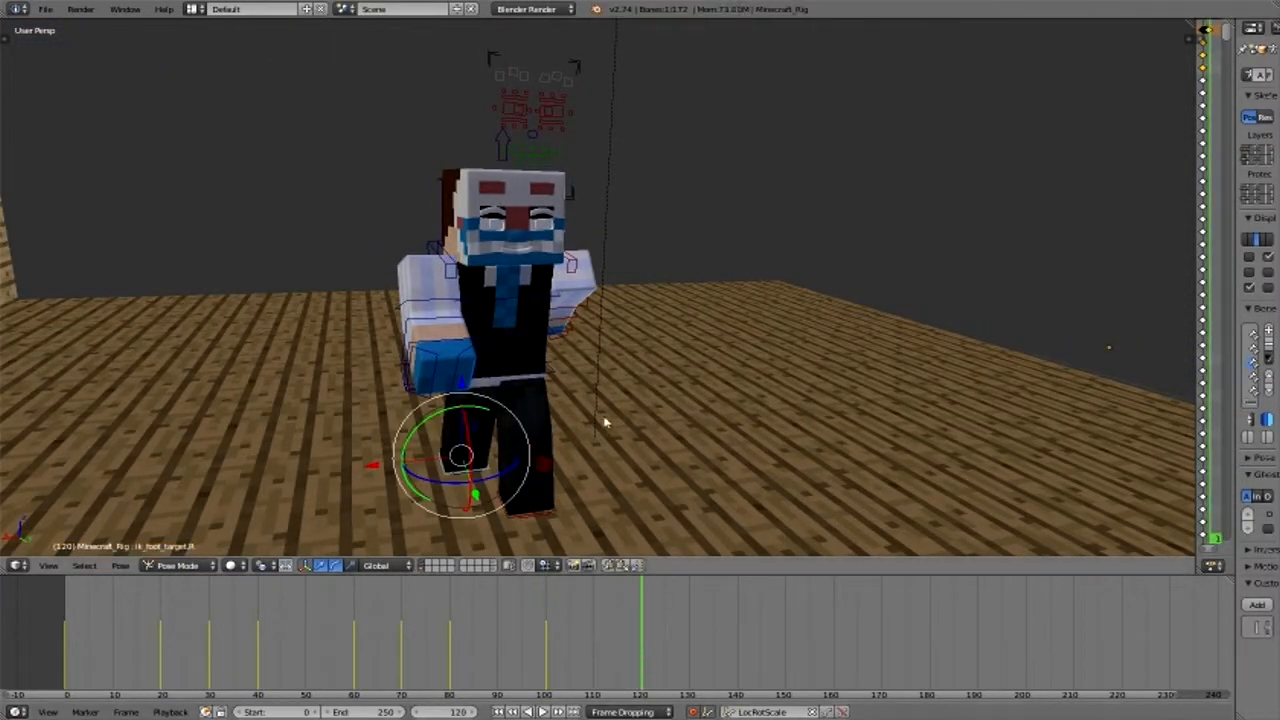
pyautogui.moveTo(580, 425); pyautogui.dragTo(448, 415, button='middle')
pyautogui.moveTo(438, 328); pyautogui.dragTo(420, 368)
pyautogui.moveTo(508, 464); pyautogui.dragTo(326, 464)
pyautogui.rightClick(453, 343)
pyautogui.moveTo(421, 330); pyautogui.dragTo(319, 332)
# - At frame 110, lift the right foot target off the floor and raise the pelvis
pyautogui.rightClick(358, 470)
pyautogui.moveTo(359, 565); pyautogui.dragTo(362, 567)
pyautogui.click(594, 666)
pyautogui.moveTo(486, 390); pyautogui.dragTo(484, 374)
pyautogui.moveTo(480, 385); pyautogui.dragTo(755, 530, button='middle')
pyautogui.rightClick(750, 326)
pyautogui.moveTo(745, 246); pyautogui.dragTo(728, 238)
pyautogui.moveTo(800, 404); pyautogui.dragTo(616, 342, button='middle')
# - Swing the left upper arm forward and bend the left forearm at frame 110
pyautogui.rightClick(545, 252)
pyautogui.moveTo(575, 268); pyautogui.dragTo(448, 372, button='middle')
pyautogui.moveTo(560, 240); pyautogui.dragTo(526, 267)
pyautogui.rightClick(456, 288)
pyautogui.moveTo(530, 217); pyautogui.dragTo(510, 196)
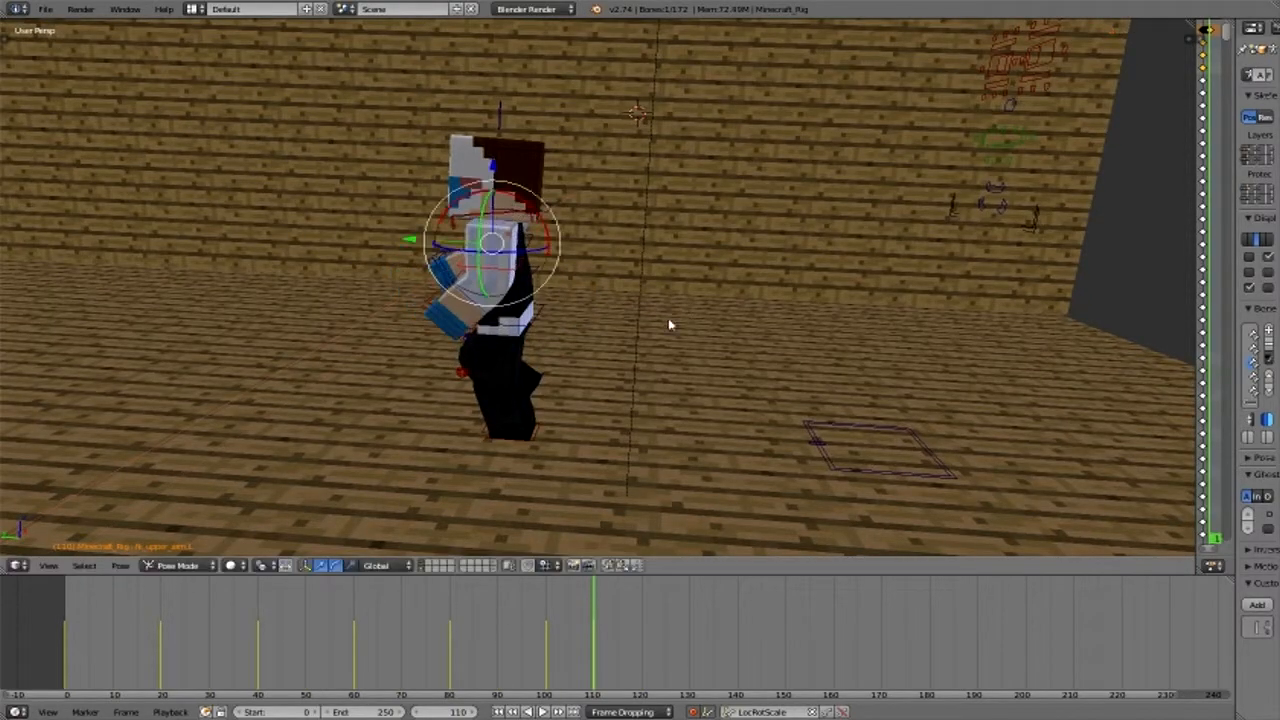
# - Try swinging the right upper arm backward at frame 110 and adjusting the left upper arm
pyautogui.moveTo(669, 323); pyautogui.dragTo(945, 290, button='middle')
pyautogui.rightClick(700, 325)
pyautogui.moveTo(720, 296); pyautogui.dragTo(673, 345)
pyautogui.moveTo(800, 380); pyautogui.dragTo(510, 325, button='middle')
pyautogui.rightClick(468, 265)
pyautogui.moveTo(323, 260); pyautogui.dragTo(515, 295, button='middle')
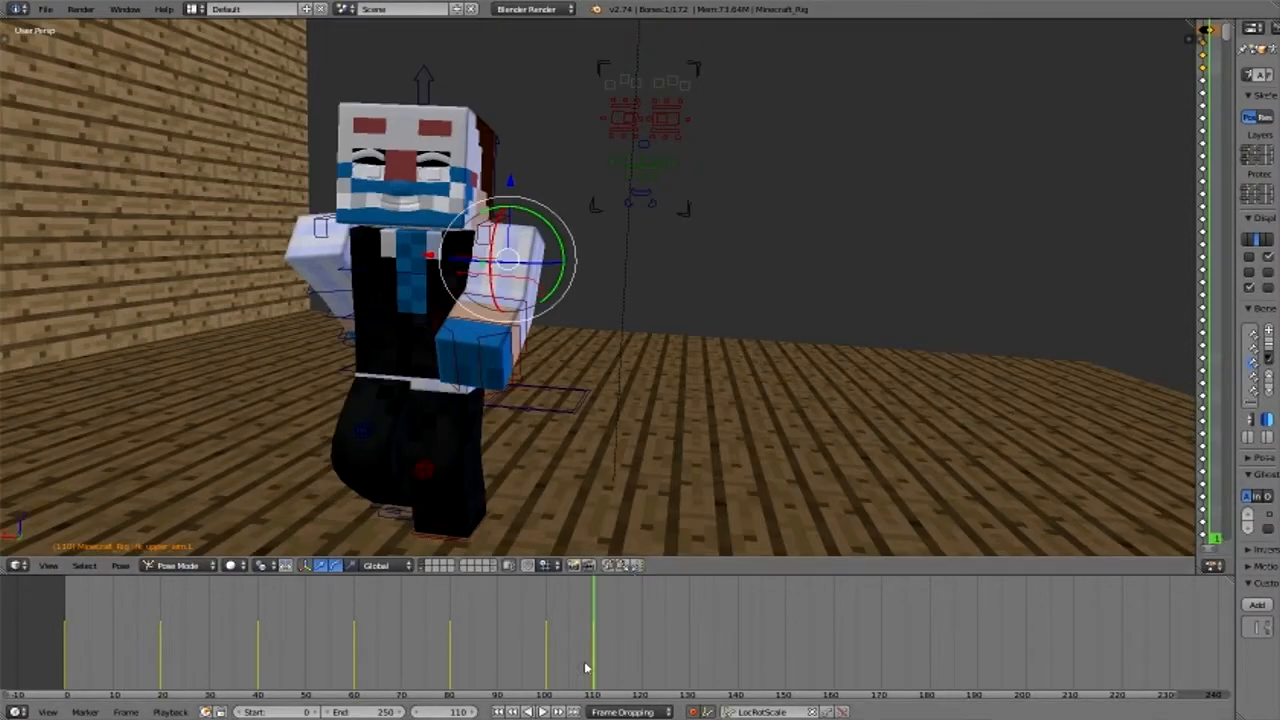
# - Undo the last upper arm rotations made at frame 110
pyautogui.moveTo(589, 667); pyautogui.dragTo(531, 670)
pyautogui.hotkey('ctrl', 'z')
pyautogui.hotkey('ctrl', 'z')
pyautogui.hotkey('ctrl', 'z')
pyautogui.hotkey('ctrl', 'z')
pyautogui.hotkey('ctrl', 'z')
pyautogui.hotkey('ctrl', 'z')
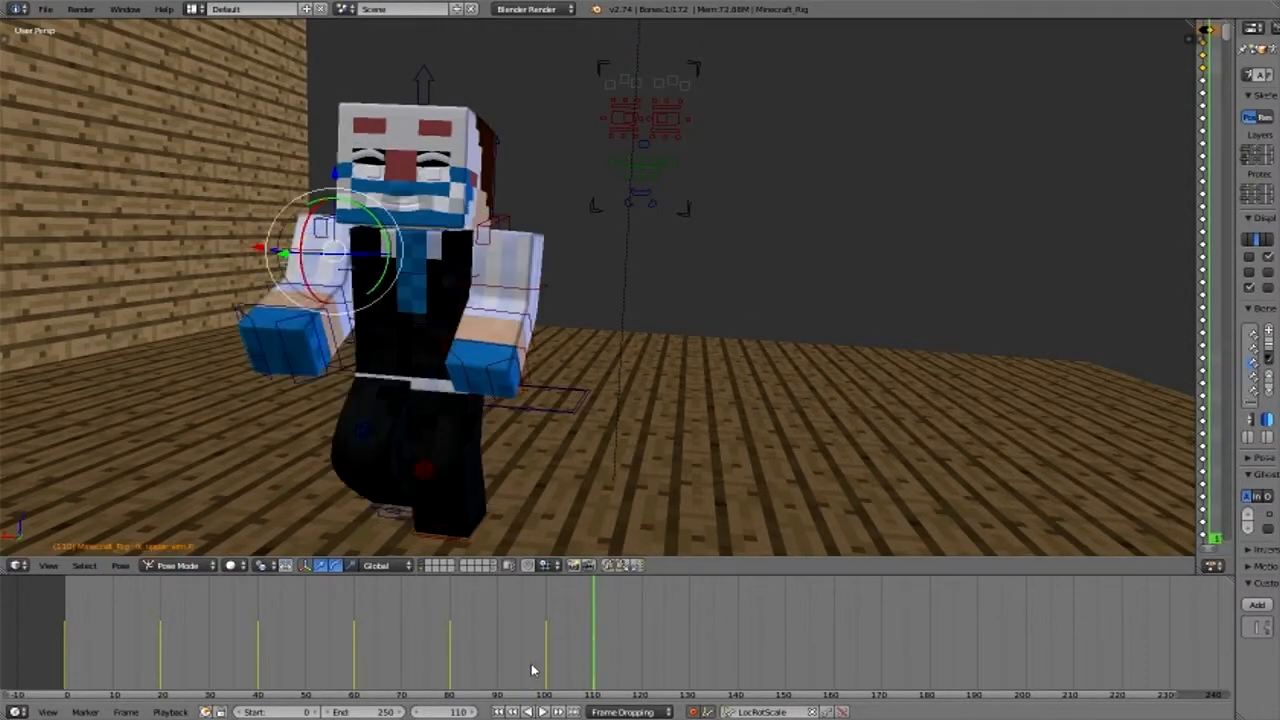
pyautogui.moveTo(585, 238); pyautogui.dragTo(447, 257, button='middle')
pyautogui.press('g')
pyautogui.press('z')
pyautogui.rightClick(448, 257)
# - Pose the right forearm at frame 120 and compare the stride with the pose around frame 80
pyautogui.click(642, 668)
pyautogui.rightClick(452, 268)
pyautogui.moveTo(429, 214); pyautogui.dragTo(403, 337)
pyautogui.moveTo(440, 262); pyautogui.dragTo(438, 258)
pyautogui.moveTo(438, 258); pyautogui.dragTo(508, 312, button='middle')
pyautogui.rightClick(742, 342)
pyautogui.moveTo(777, 337); pyautogui.dragTo(752, 412)
pyautogui.rightClick(678, 398)
pyautogui.moveTo(723, 364); pyautogui.dragTo(815, 425)
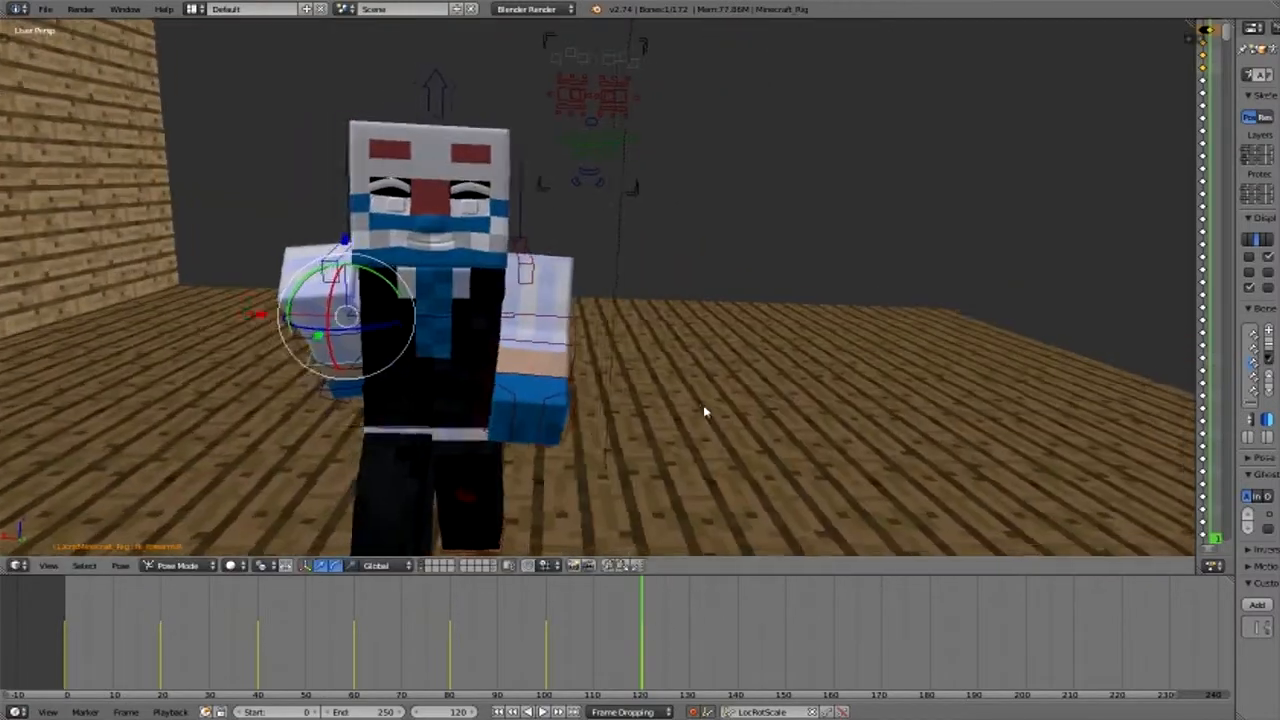
pyautogui.moveTo(643, 648); pyautogui.dragTo(563, 648)
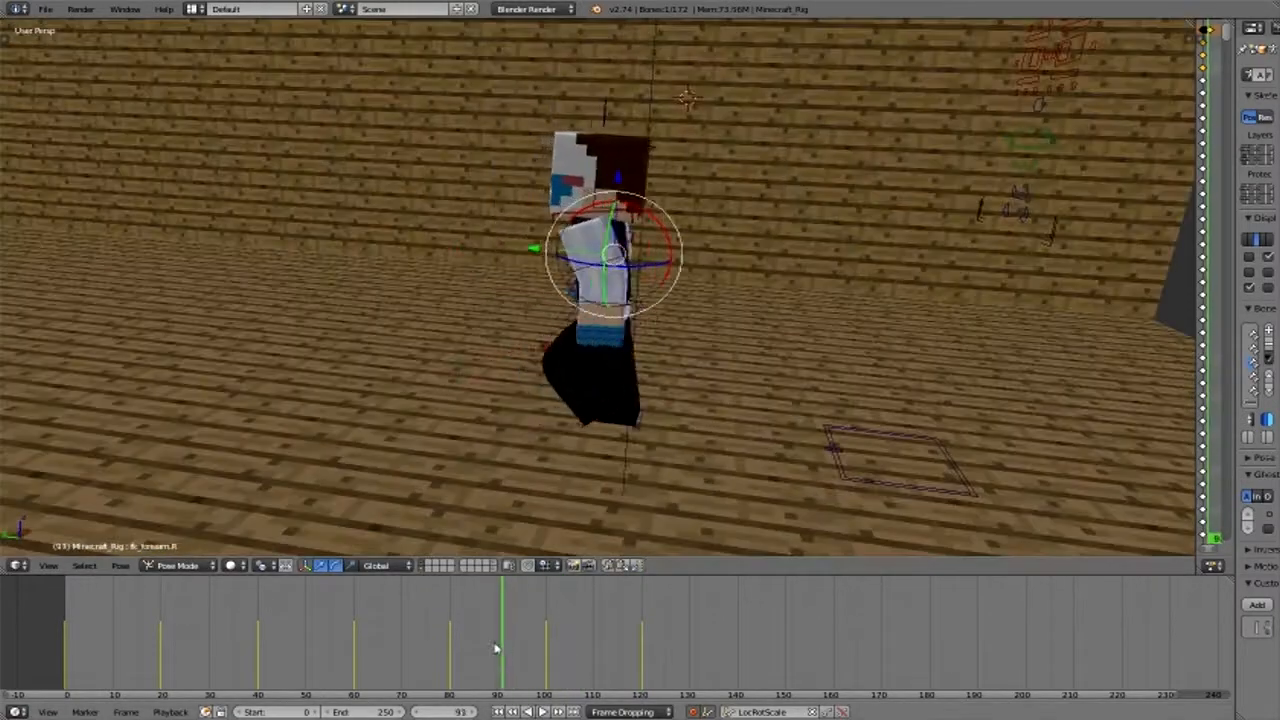
pyautogui.moveTo(495, 648); pyautogui.dragTo(452, 620)
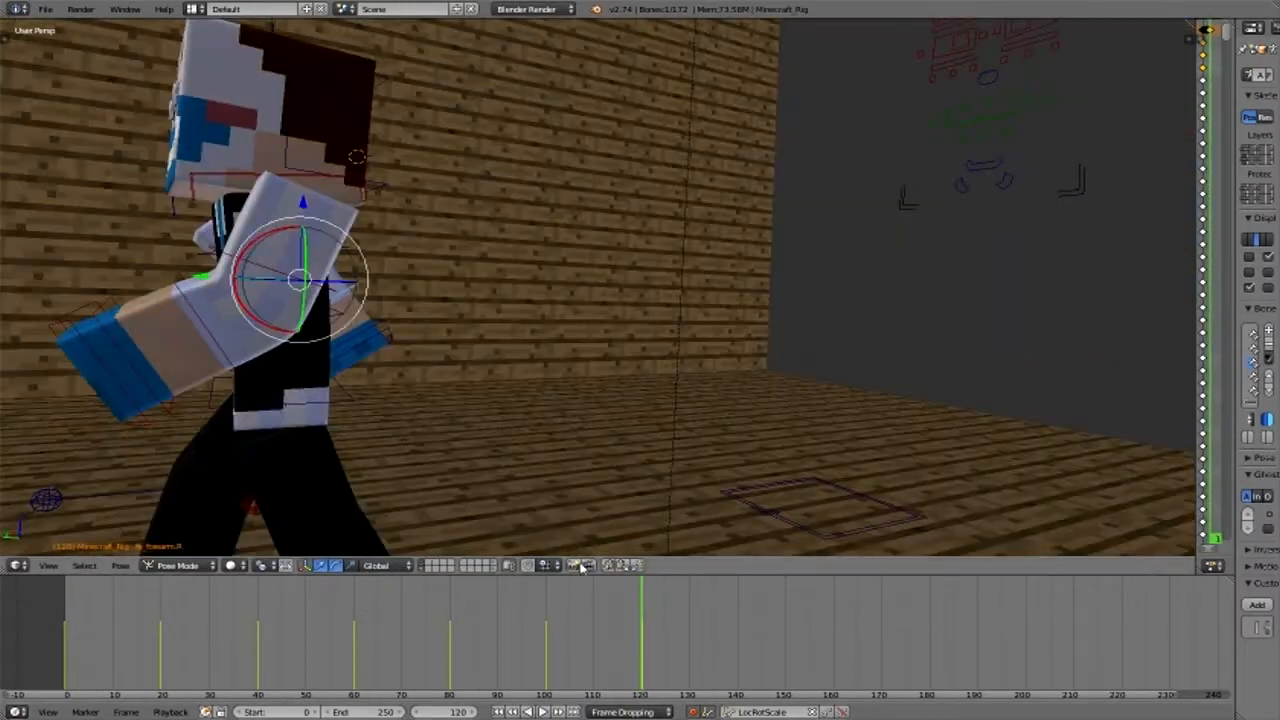
# - At frame 120, rotate the left upper arm and the right upper arm to complete the opposing arm swing
pyautogui.moveTo(640, 650)
pyautogui.mouseDown()
pyautogui.moveTo(579, 654)
pyautogui.moveTo(640, 654)
pyautogui.mouseUp()
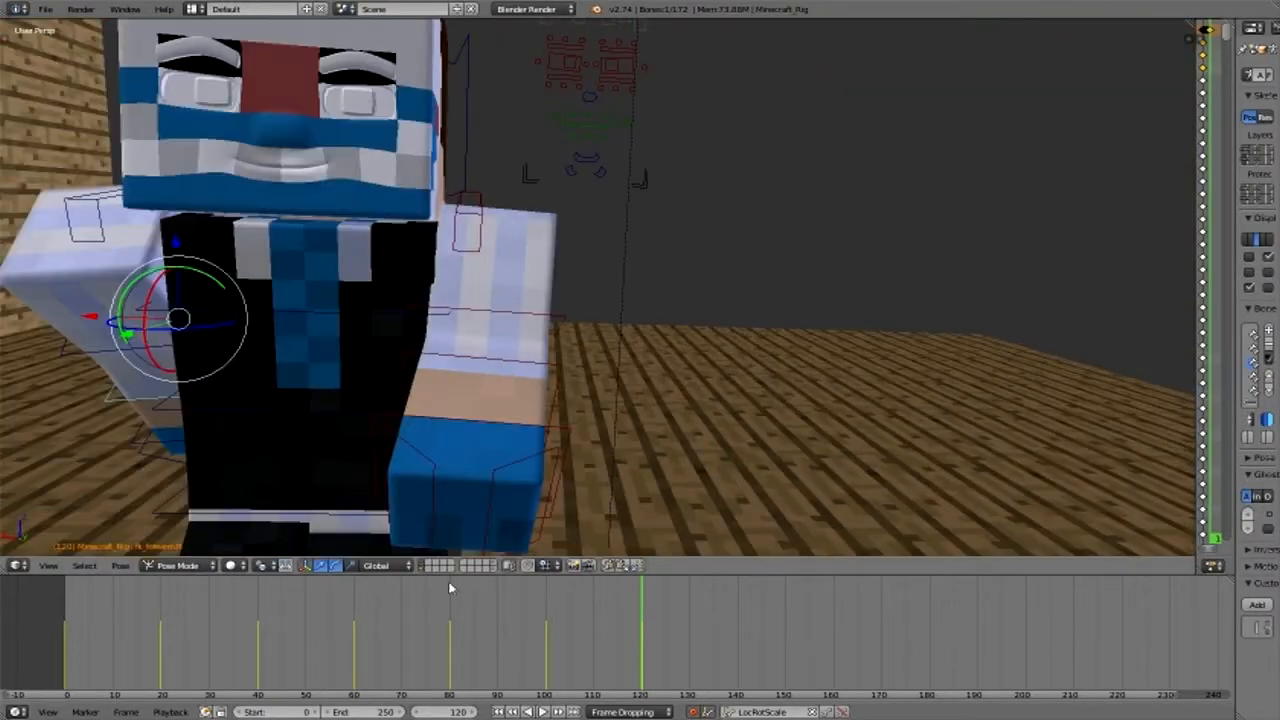
pyautogui.press('r')
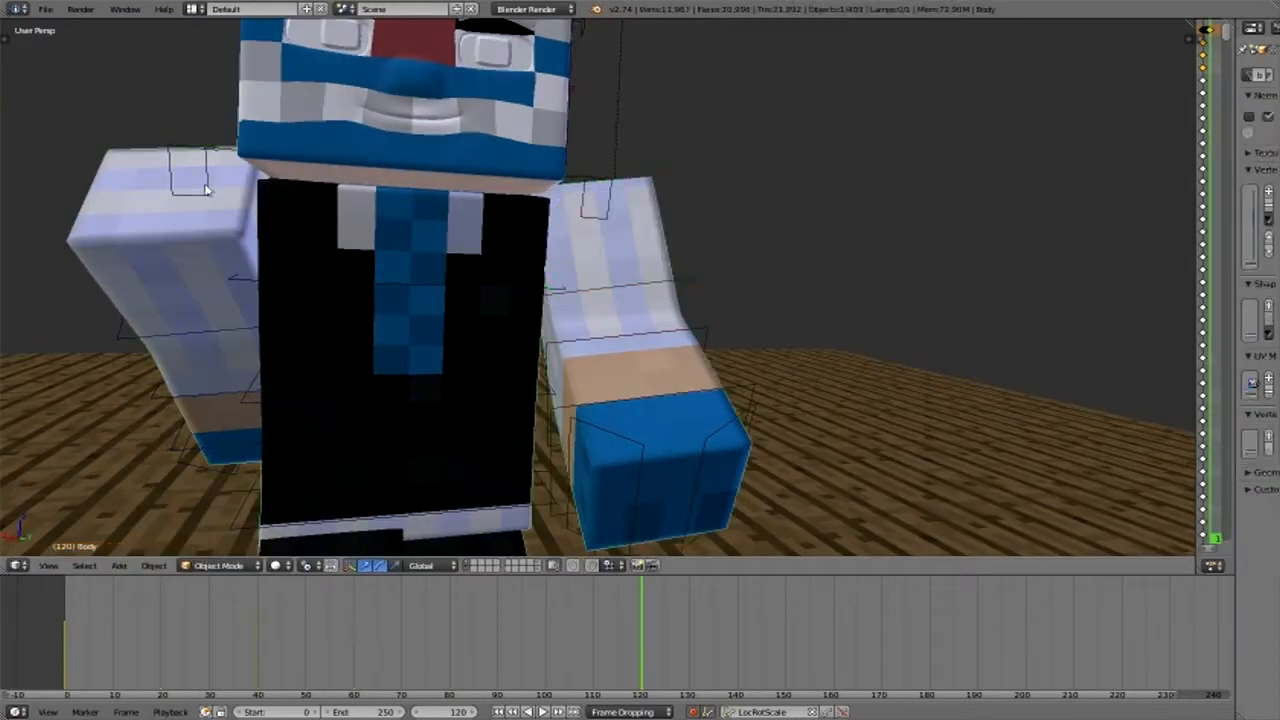
pyautogui.rightClick(207, 190)
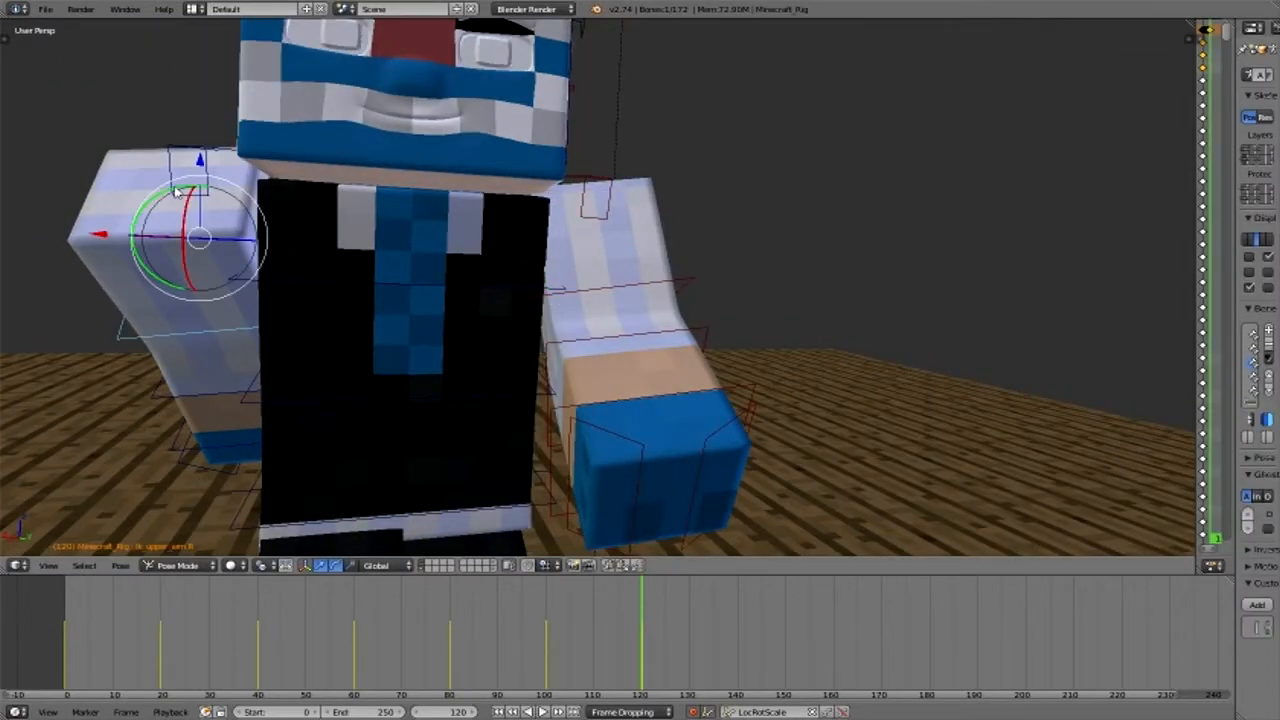
pyautogui.press('r')
pyautogui.click(214, 280)
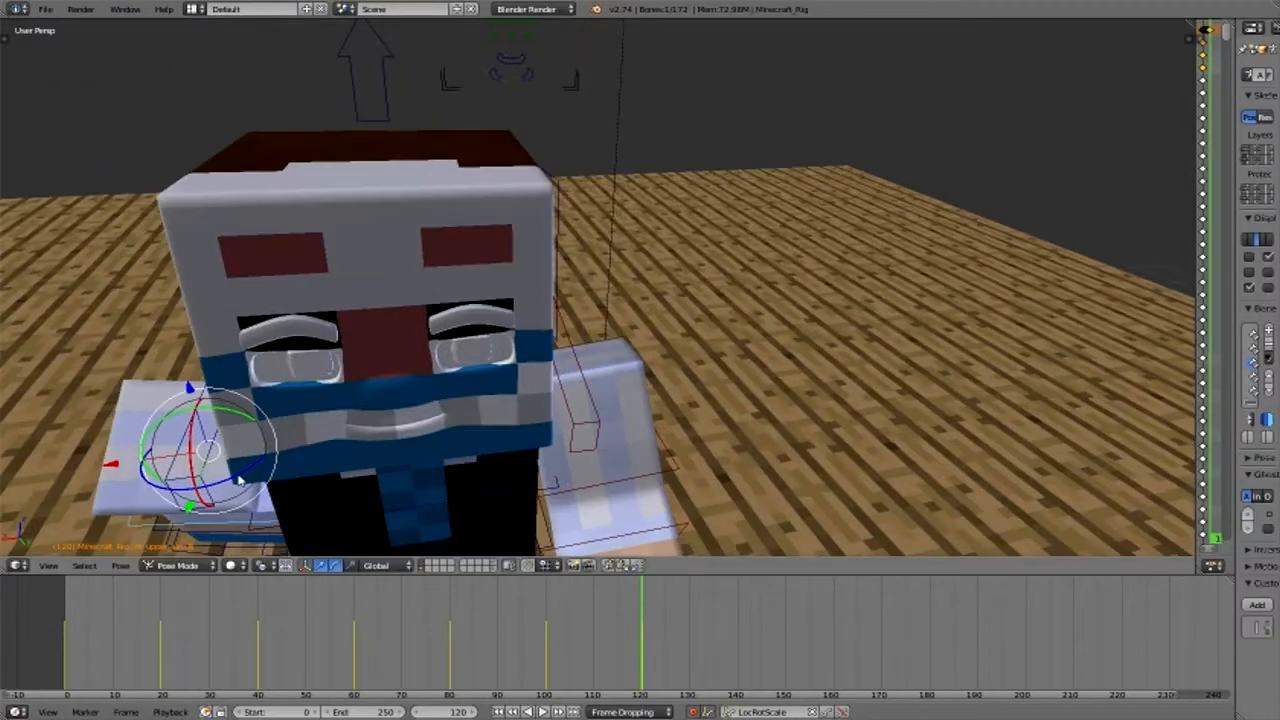
pyautogui.press('r')
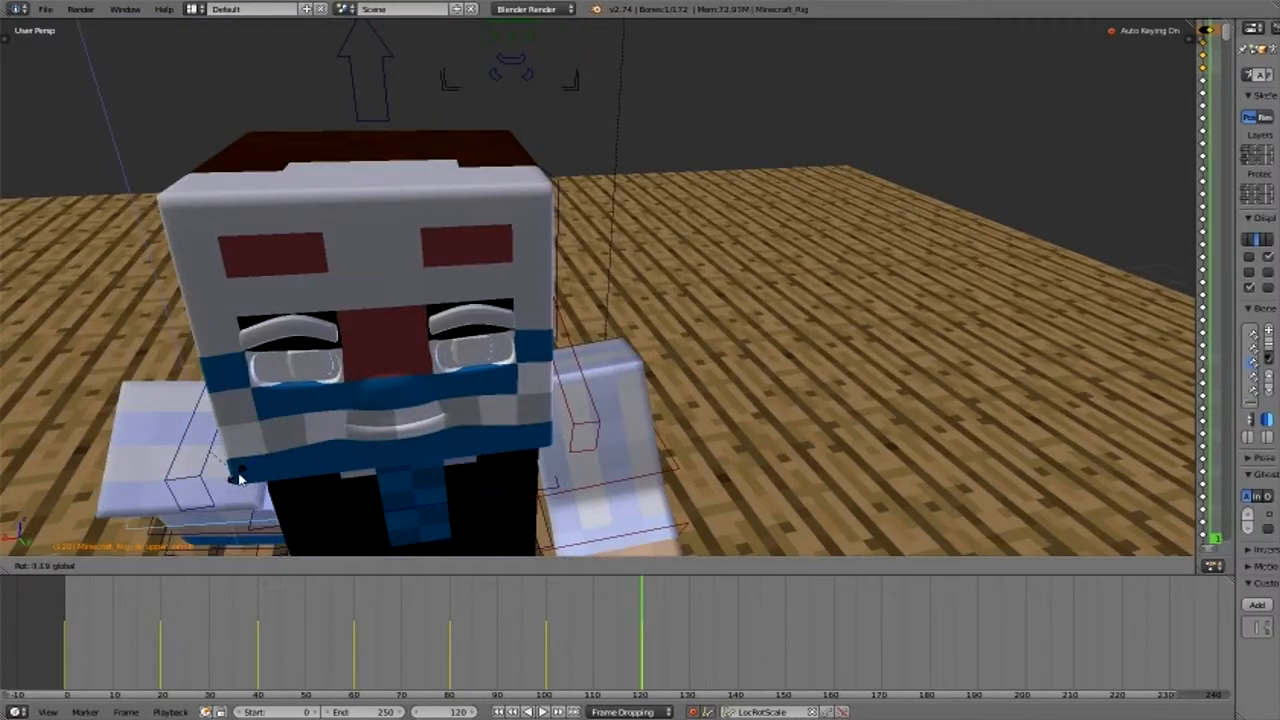
pyautogui.click(240, 480)
# - Play the walk animation from frame 0, review it through the camera, and return to frame 120
pyautogui.click(605, 673)
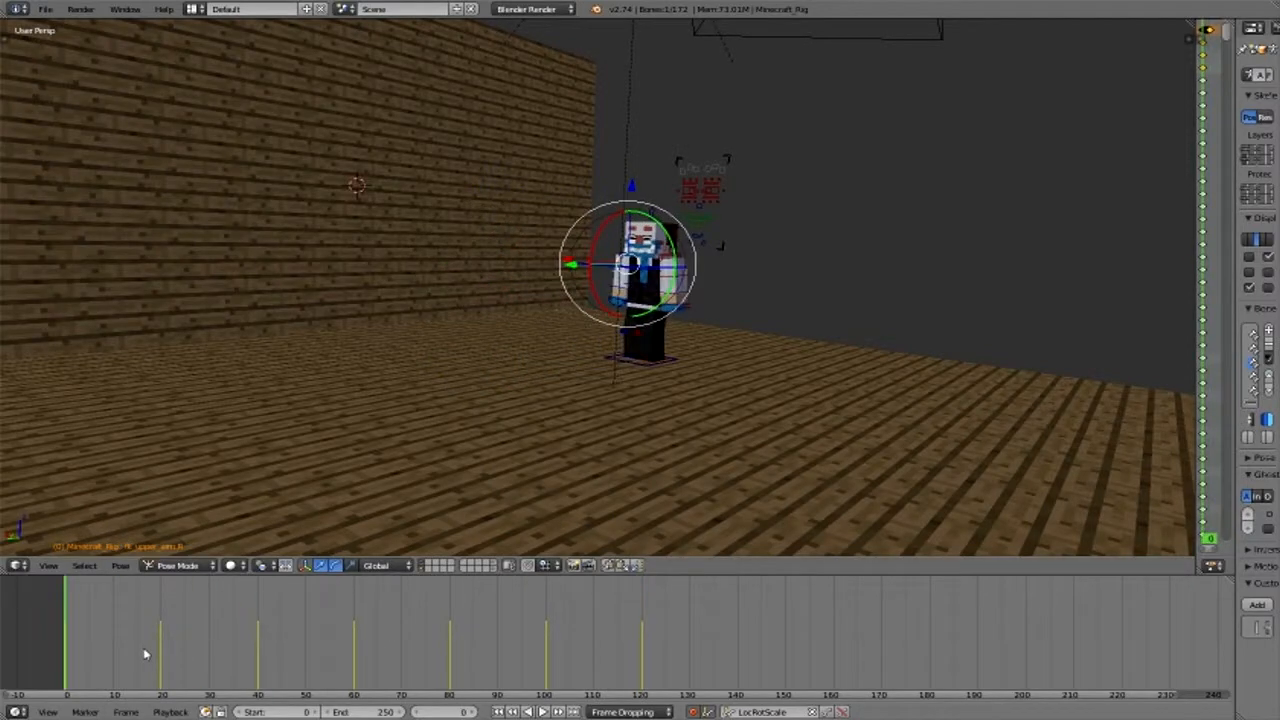
pyautogui.hotkey('alt', 'a')
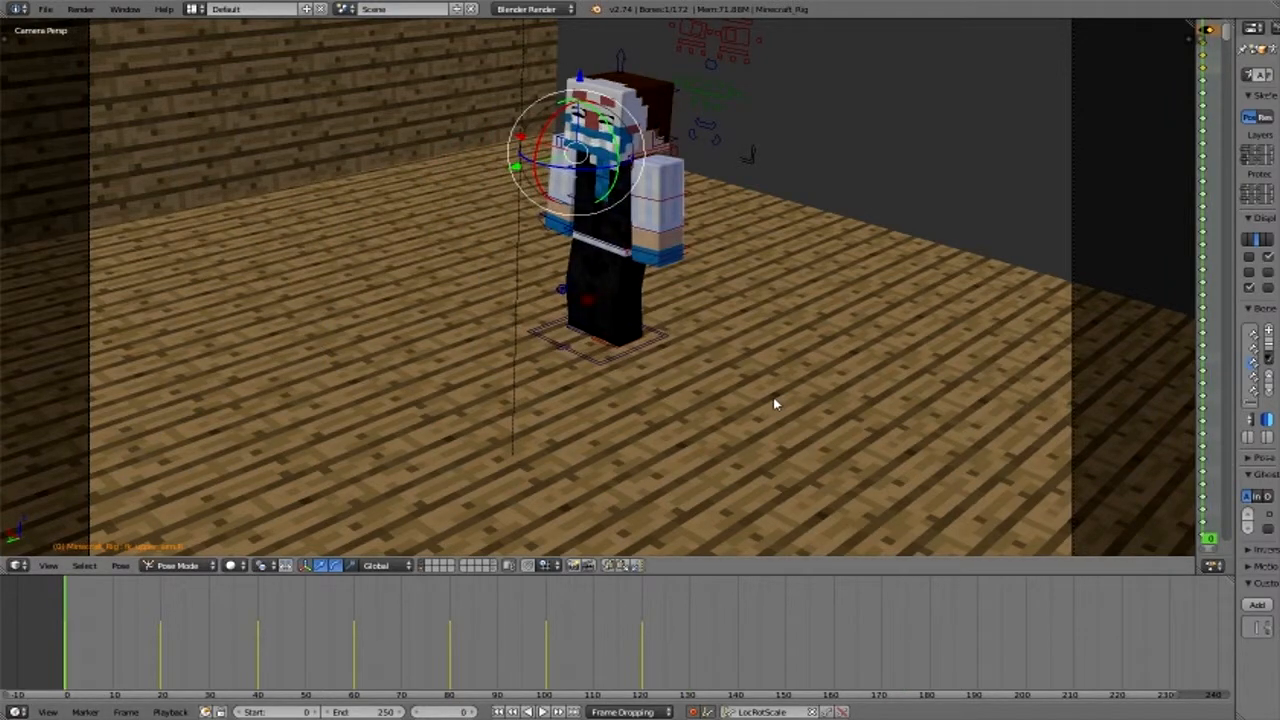
pyautogui.scroll(-2, 774, 399)
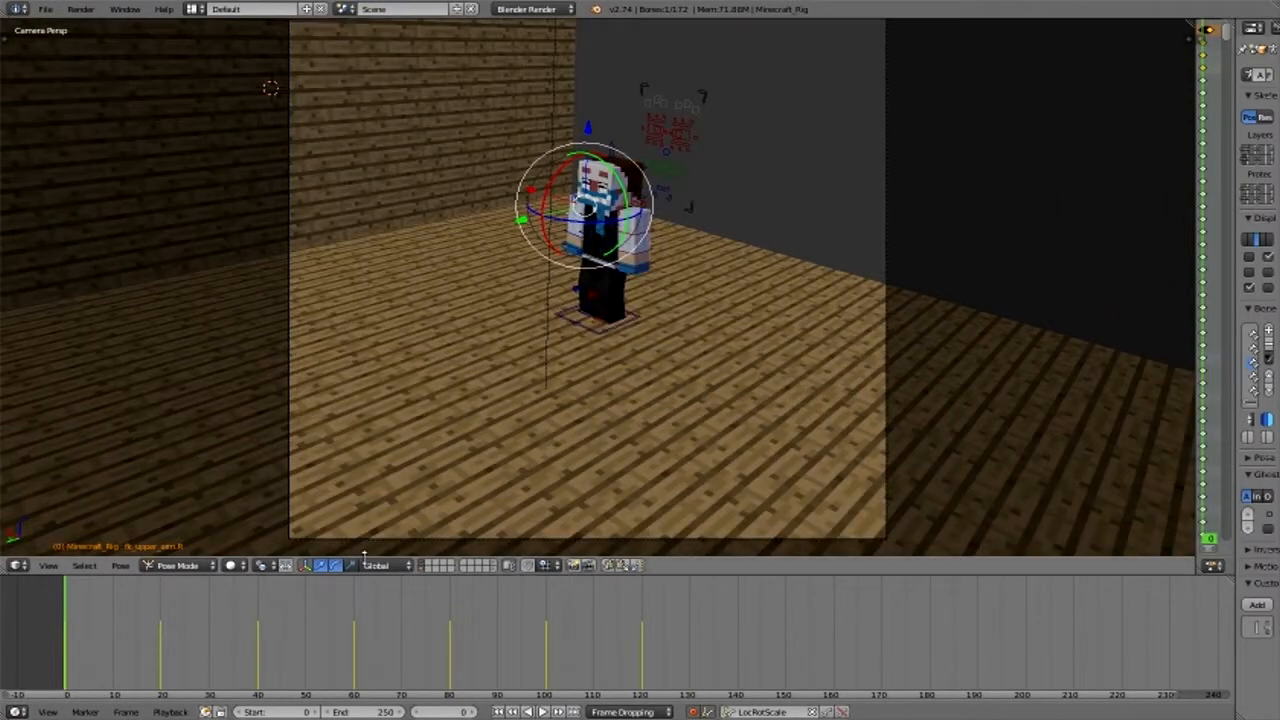
pyautogui.hotkey('alt', 'a')
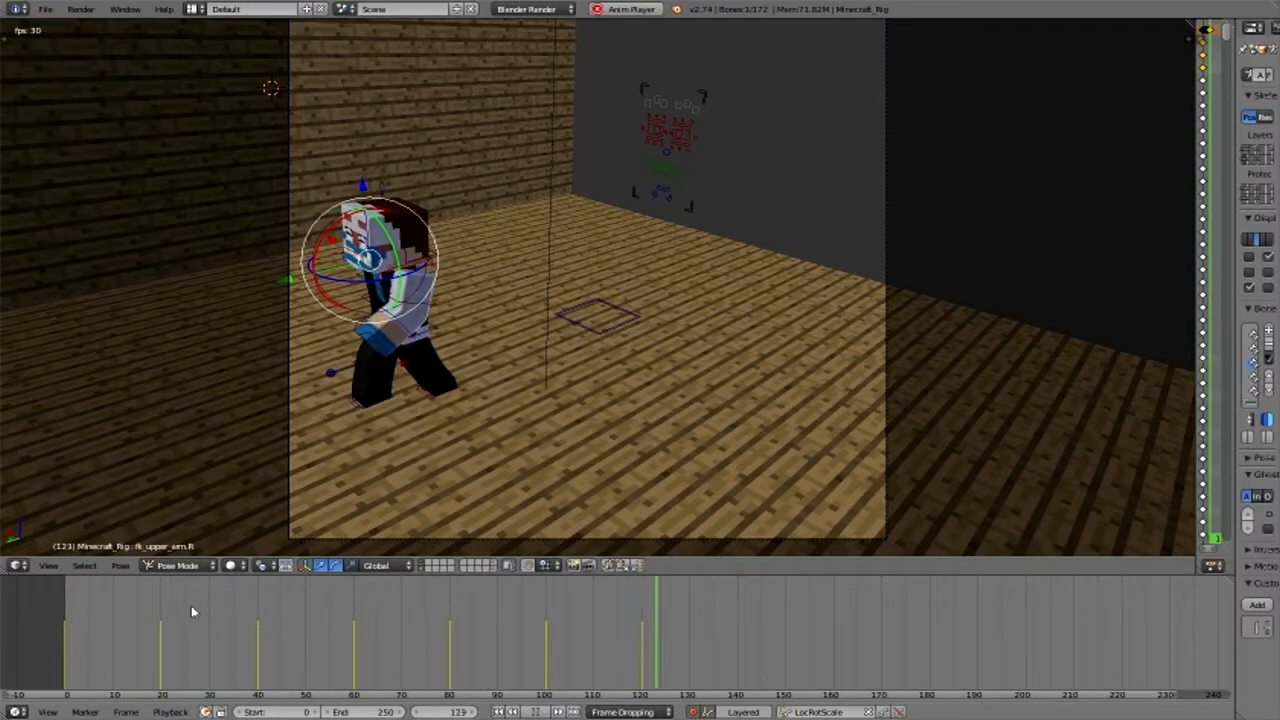
pyautogui.moveTo(530, 670); pyautogui.dragTo(643, 632)
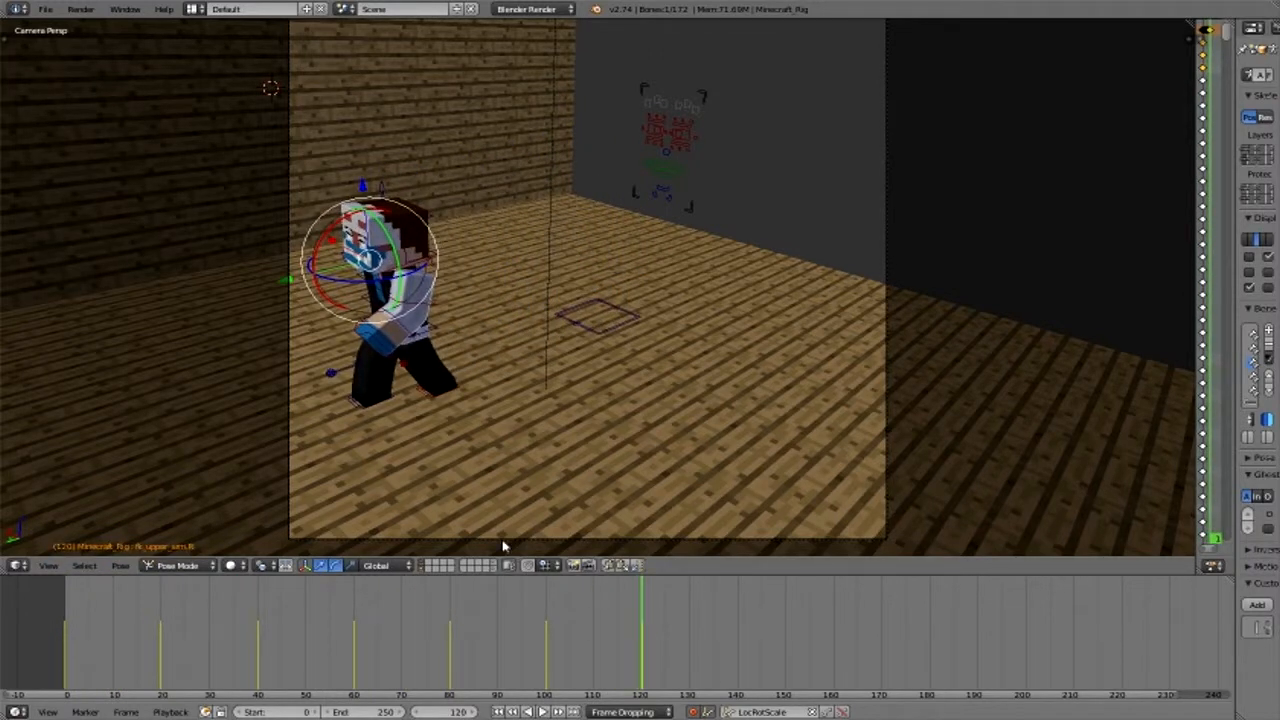
# - Select the scene camera and set the transform pivot point to the 3D cursor
pyautogui.rightClick(445, 472)
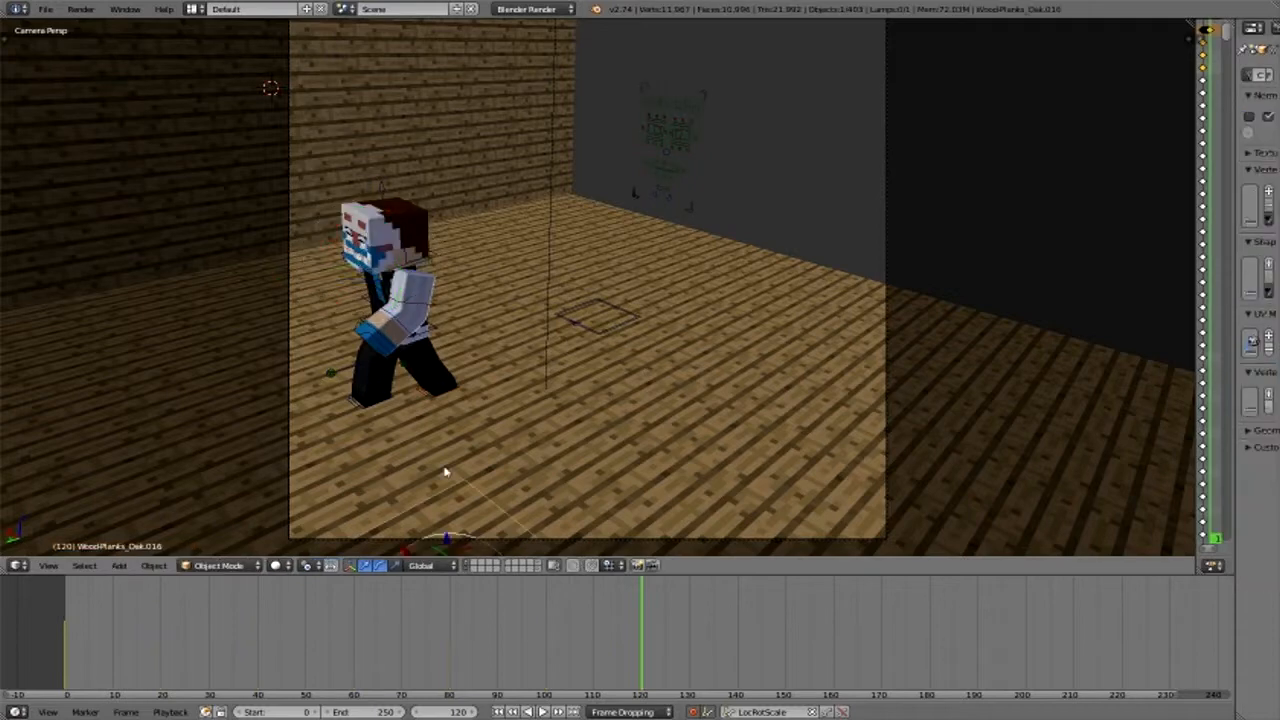
pyautogui.rightClick(445, 472)
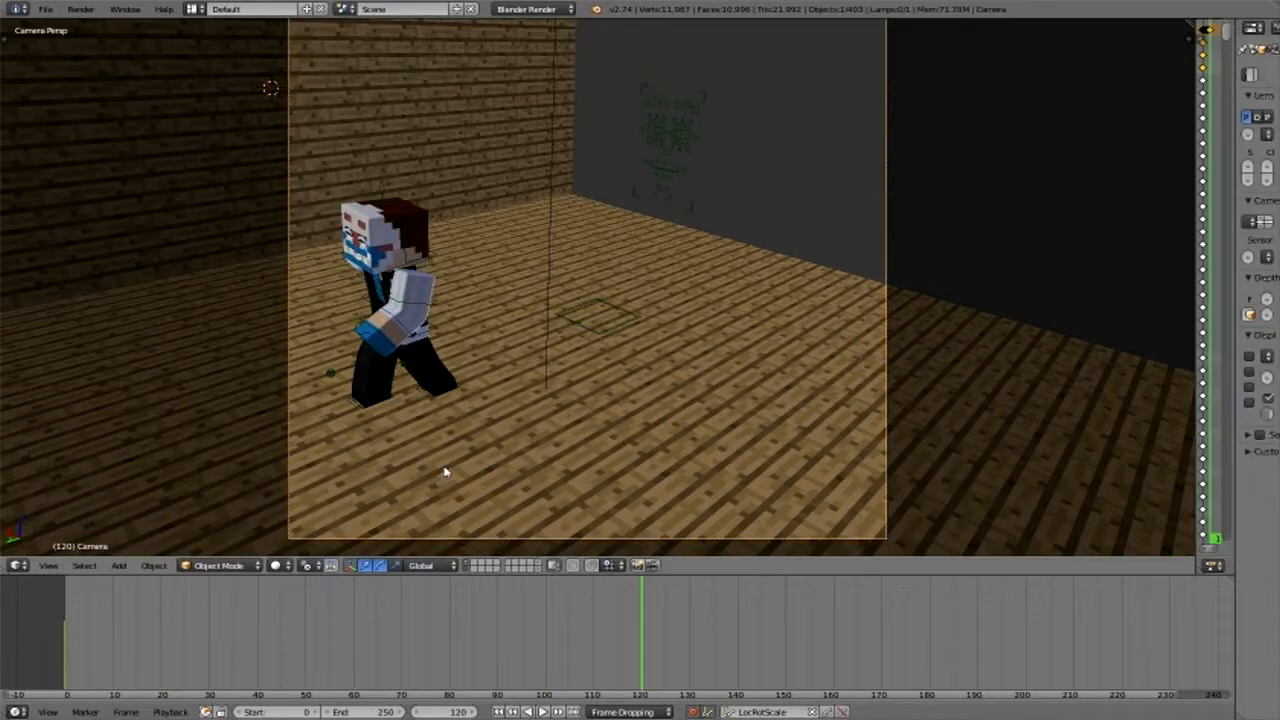
pyautogui.press('KP_0')
pyautogui.scroll(-3, 447, 448)
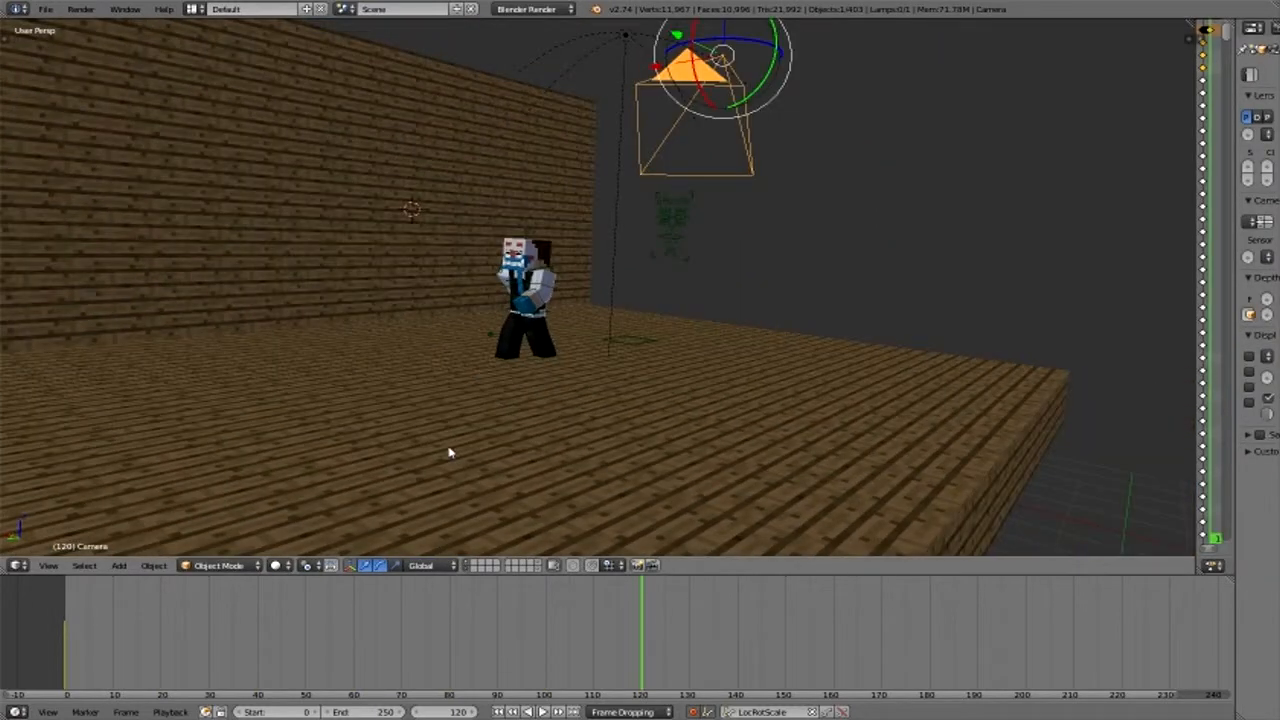
pyautogui.press('KP_0')
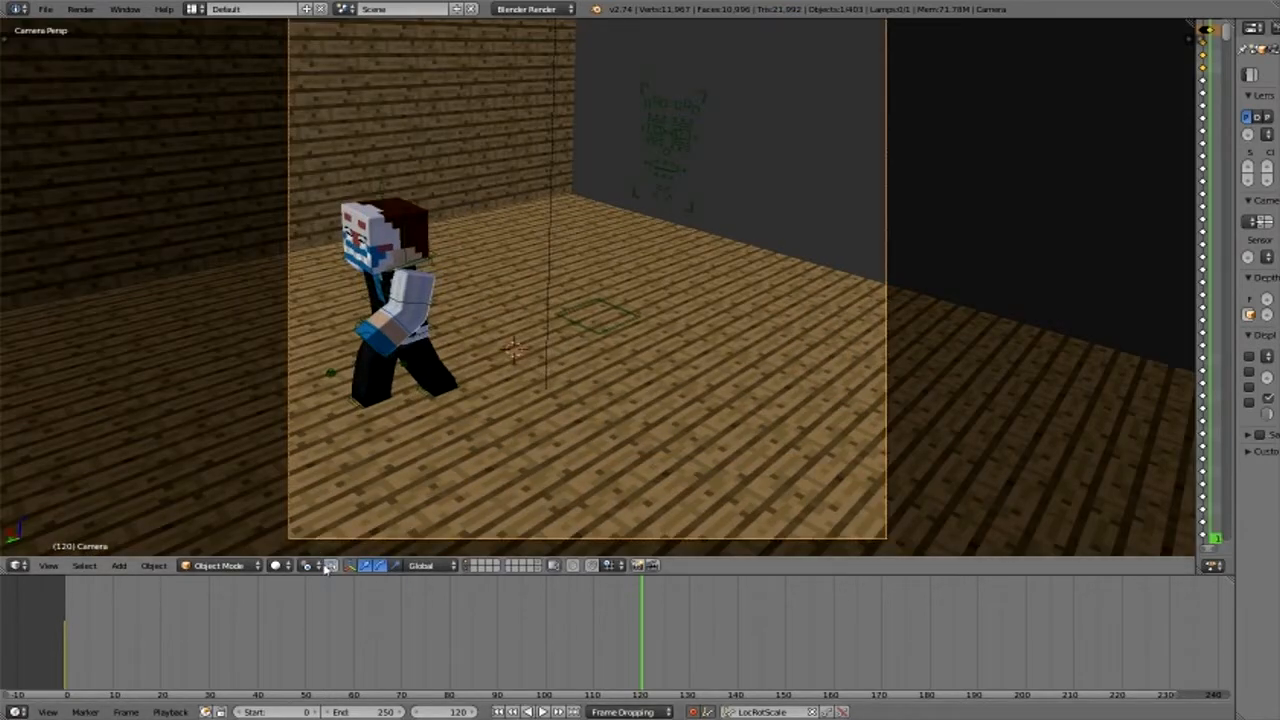
pyautogui.click(314, 566)
pyautogui.click(330, 533)
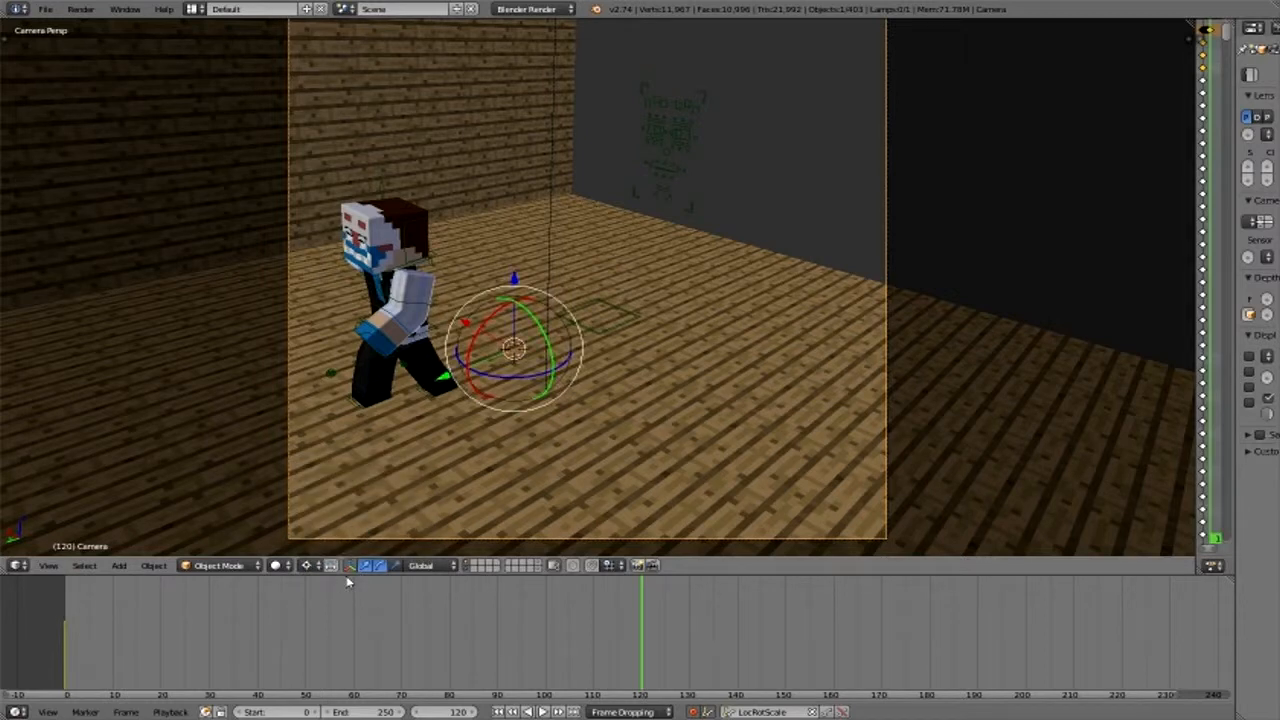
# - At frame 0, move the camera back along the Y axis and raise it to frame the character from farther away
pyautogui.moveTo(335, 647); pyautogui.dragTo(2, 653)
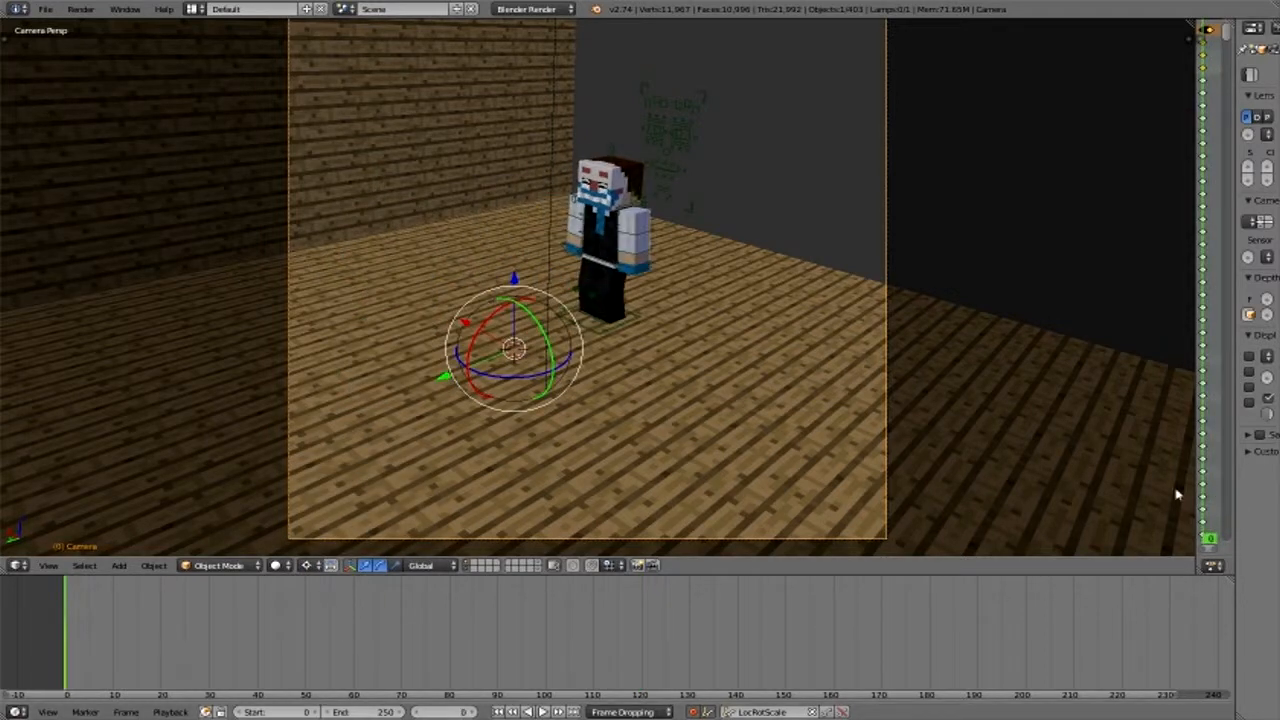
pyautogui.press('g')
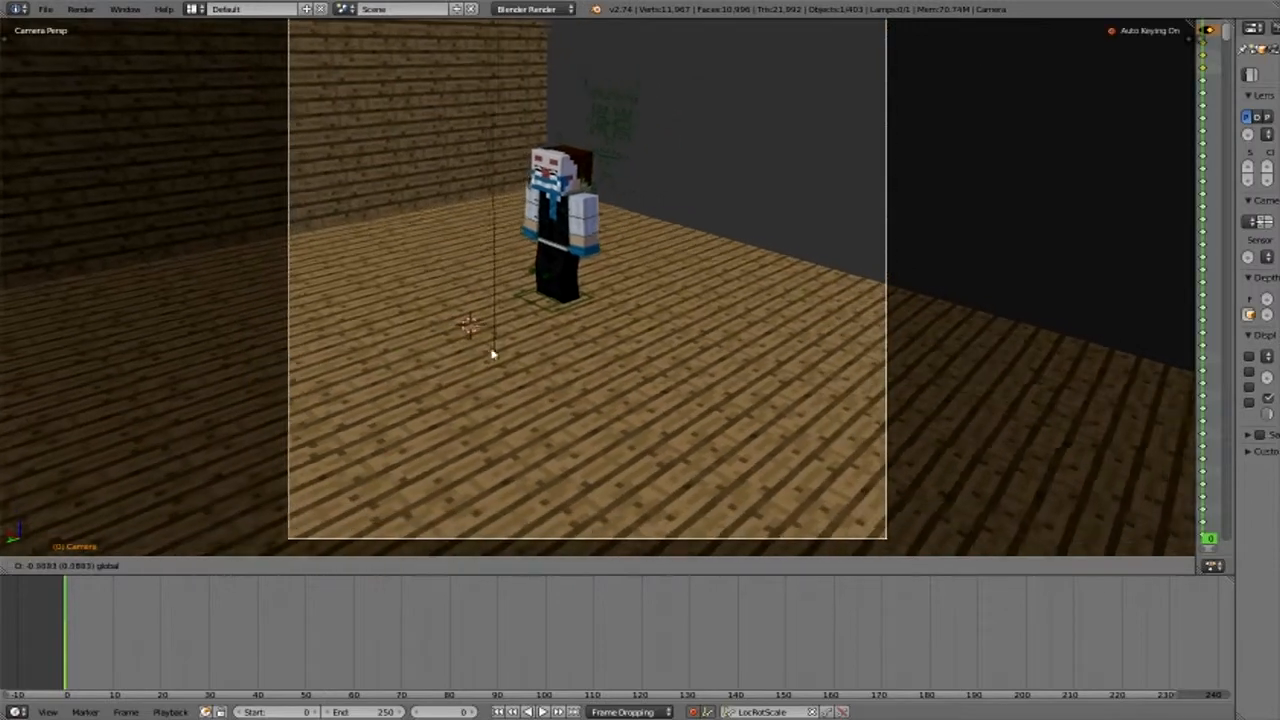
pyautogui.click(340, 336)
pyautogui.press('g')
pyautogui.press('y')
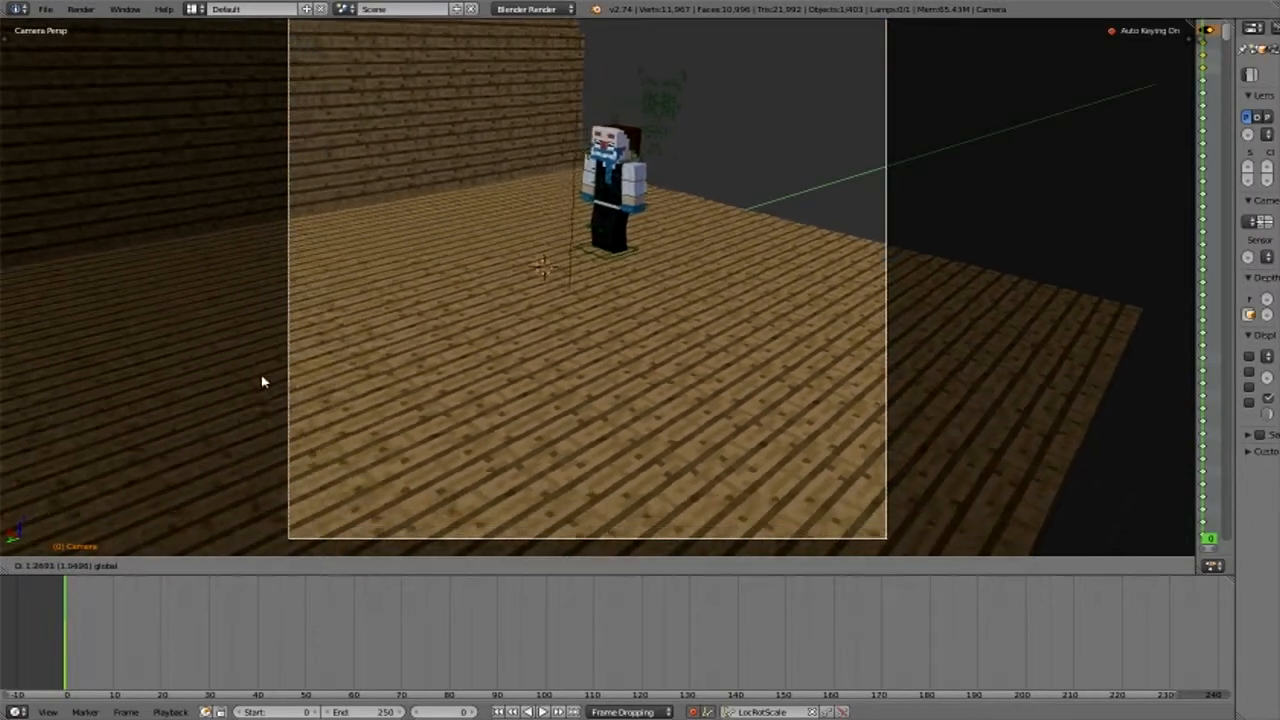
pyautogui.click(535, 238)
pyautogui.press('g')
pyautogui.click(529, 155)
pyautogui.press('g')
pyautogui.press('y')
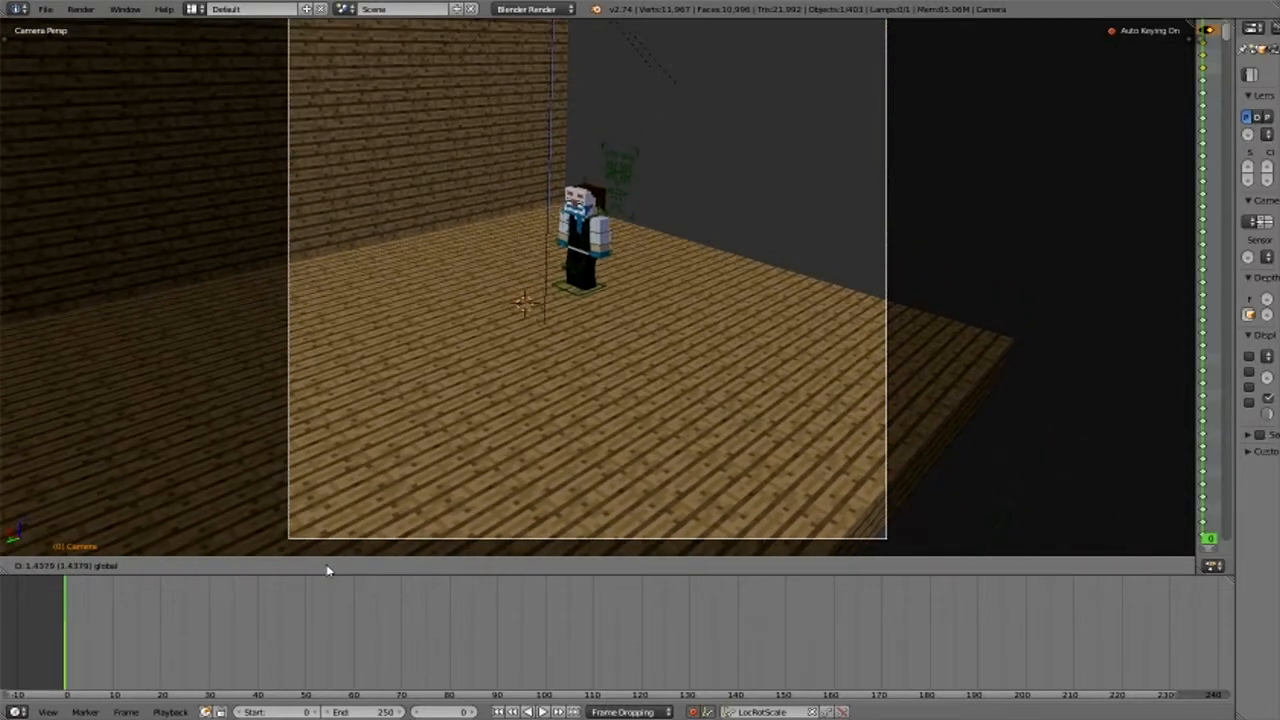
pyautogui.click(326, 568)
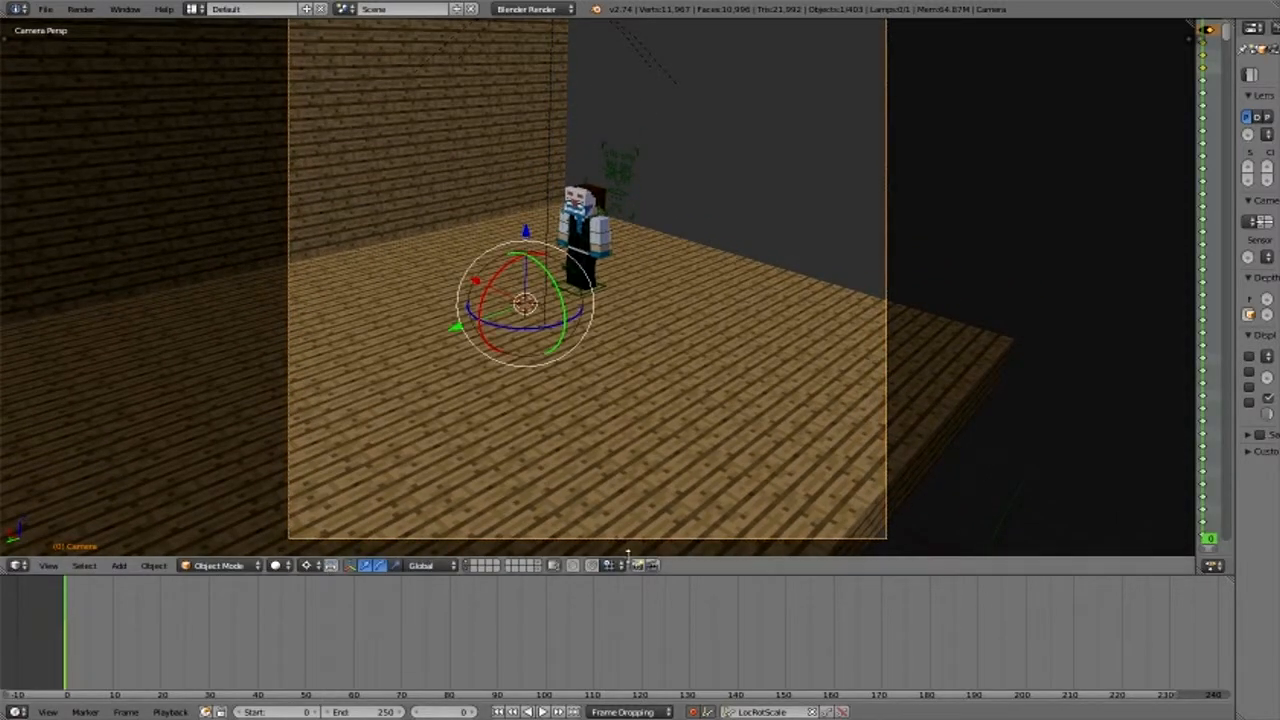
# - At frame 120, move and rotate the camera to frame the walking character head-on from close up
pyautogui.rightClick(592, 280)
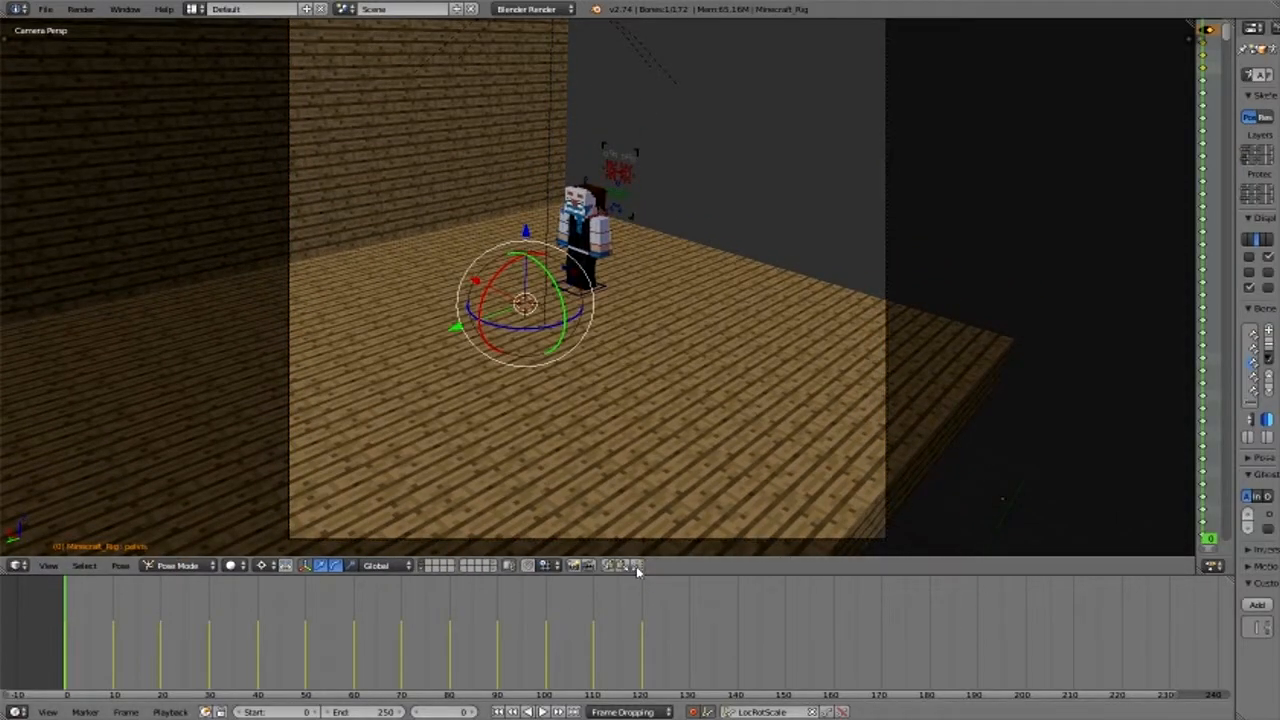
pyautogui.click(640, 610)
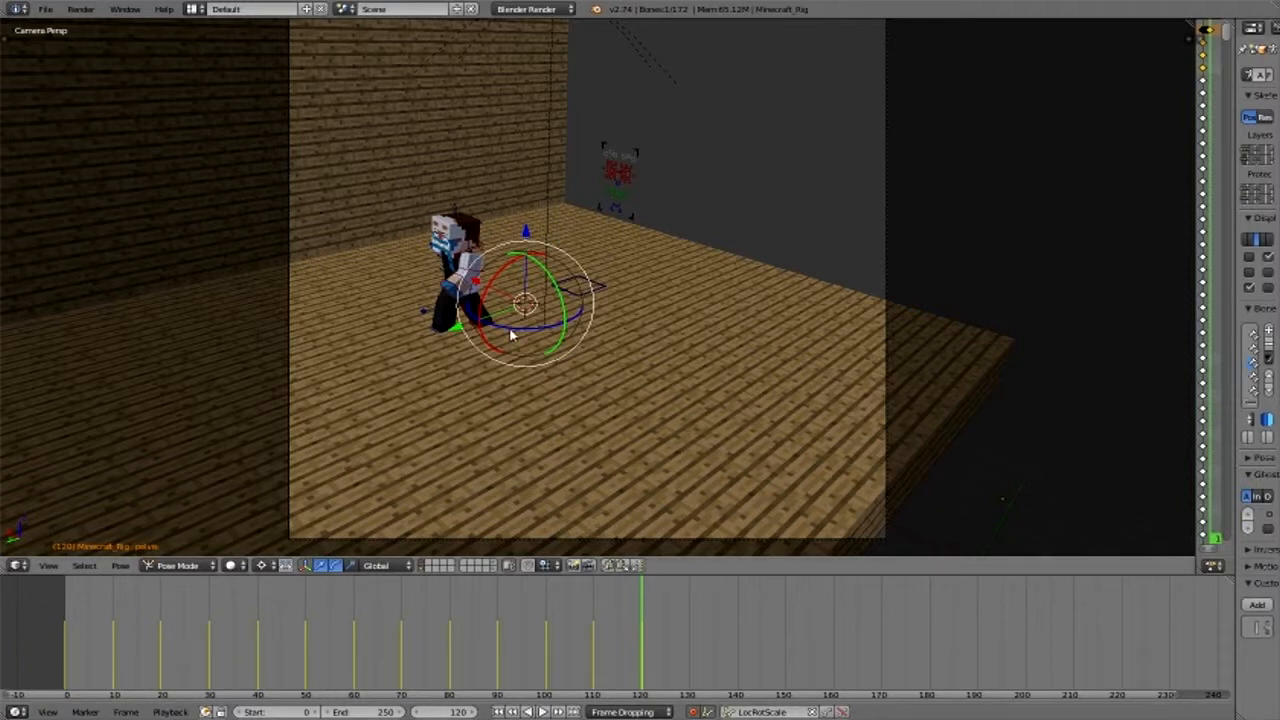
pyautogui.moveTo(510, 335); pyautogui.dragTo(508, 335)
pyautogui.moveTo(786, 549); pyautogui.dragTo(784, 545)
pyautogui.hotkey('ctrl', 'Tab')
pyautogui.rightClick(537, 340)
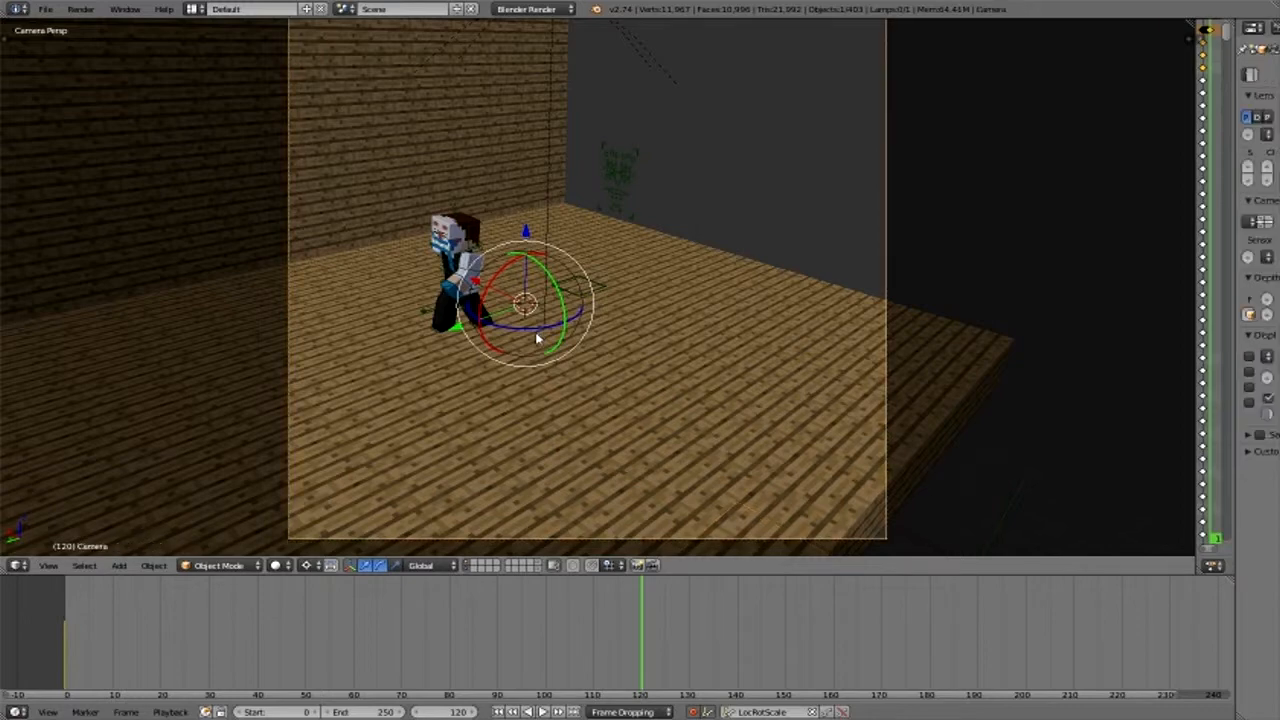
pyautogui.moveTo(537, 340); pyautogui.dragTo(422, 314)
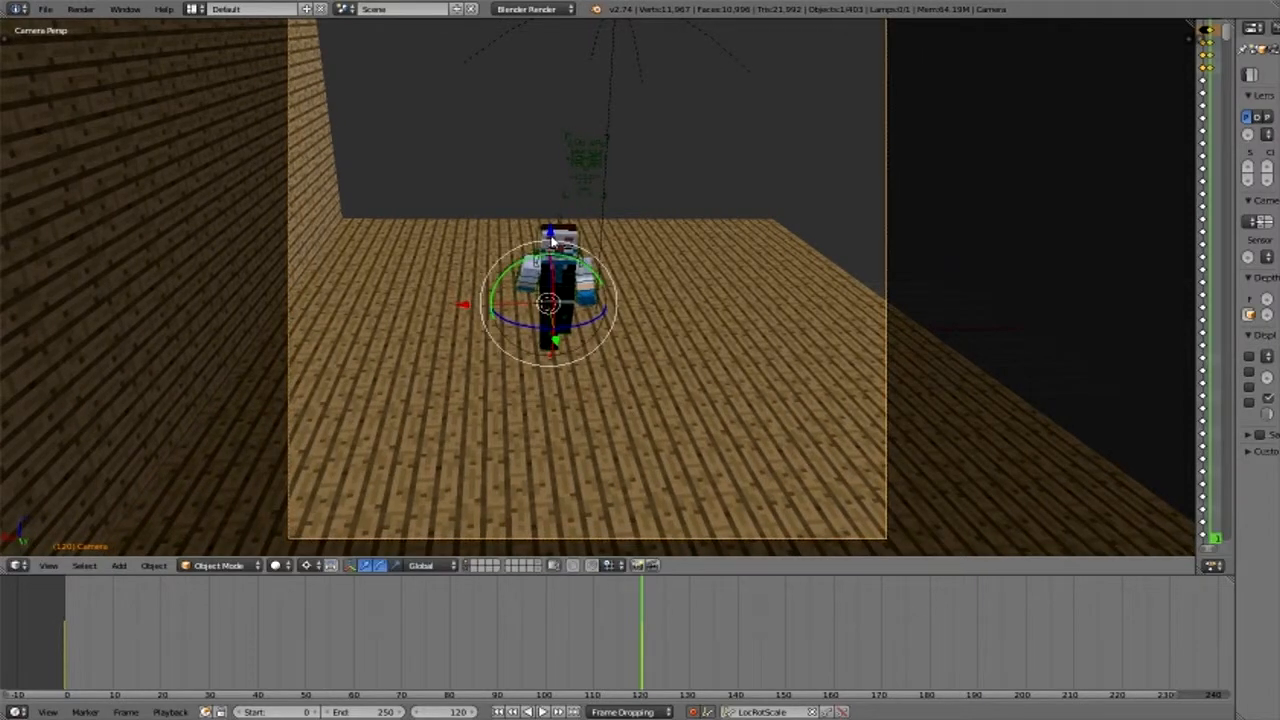
pyautogui.moveTo(551, 240); pyautogui.dragTo(491, 355)
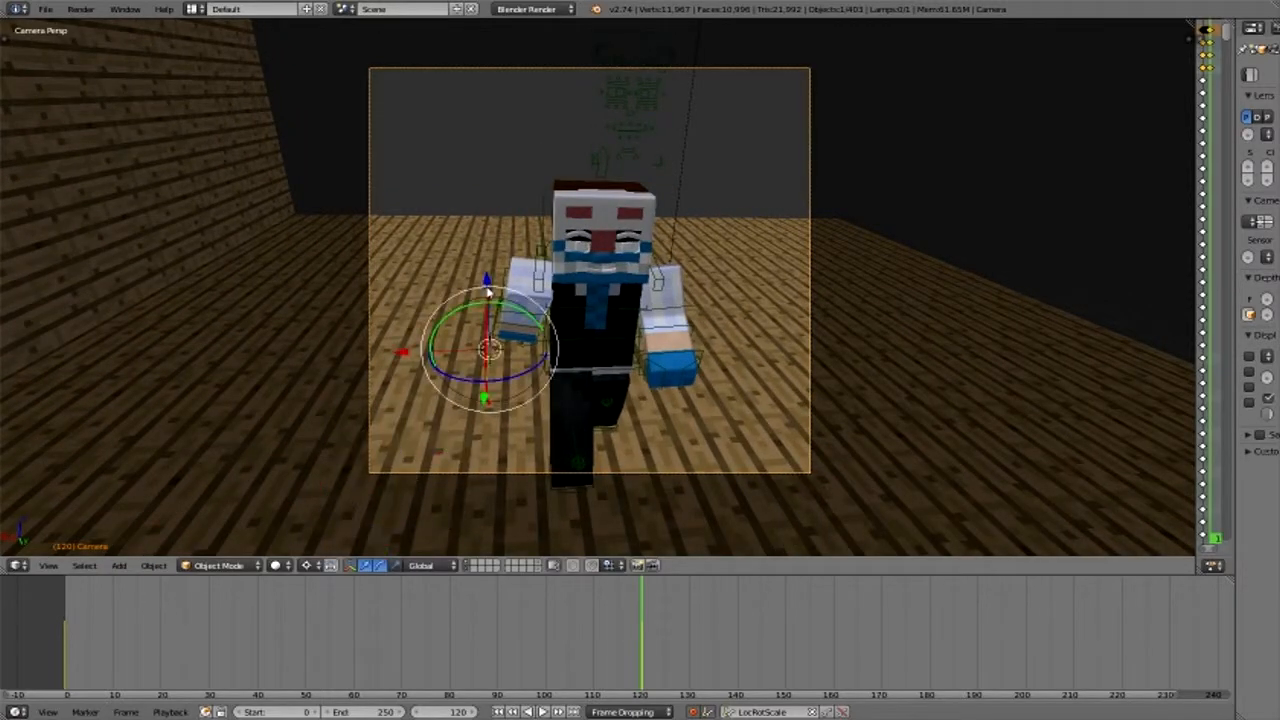
pyautogui.moveTo(488, 292); pyautogui.dragTo(385, 318)
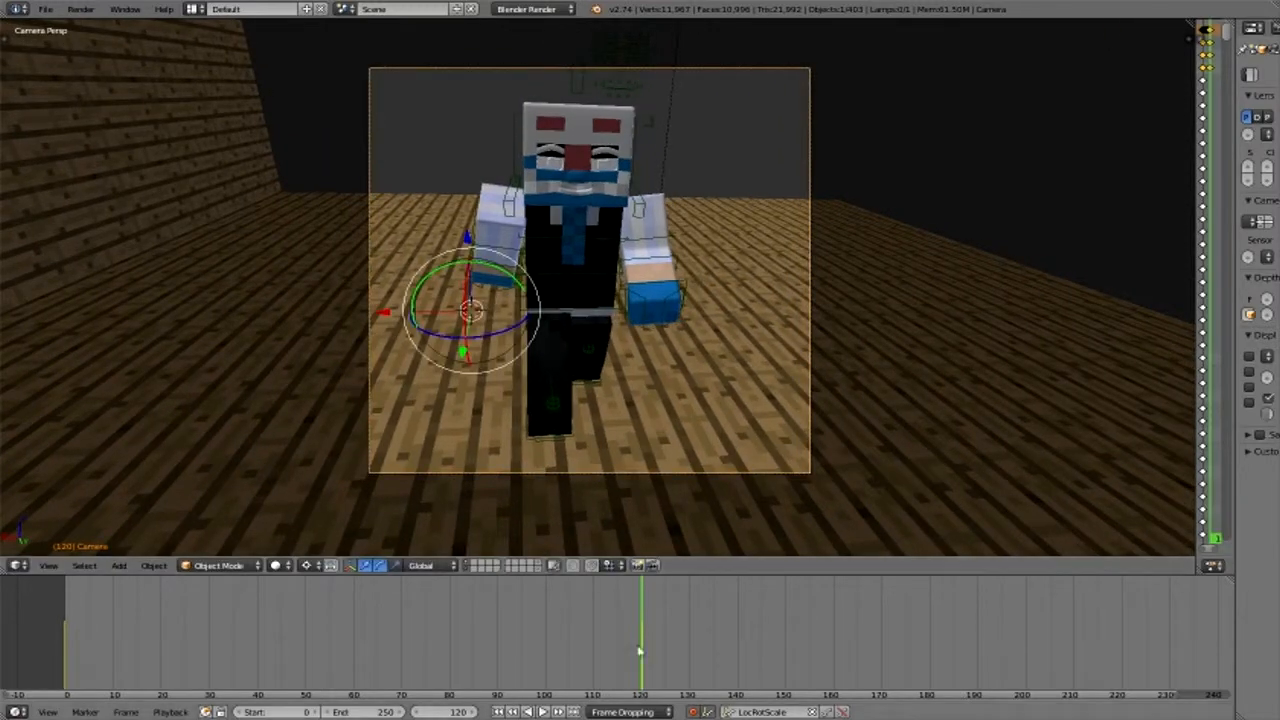
# - Scrub the timeline back and forth up to frame 120 to preview the camera movement
pyautogui.moveTo(626, 656); pyautogui.dragTo(250, 656)
pyautogui.moveTo(340, 657); pyautogui.dragTo(646, 638)
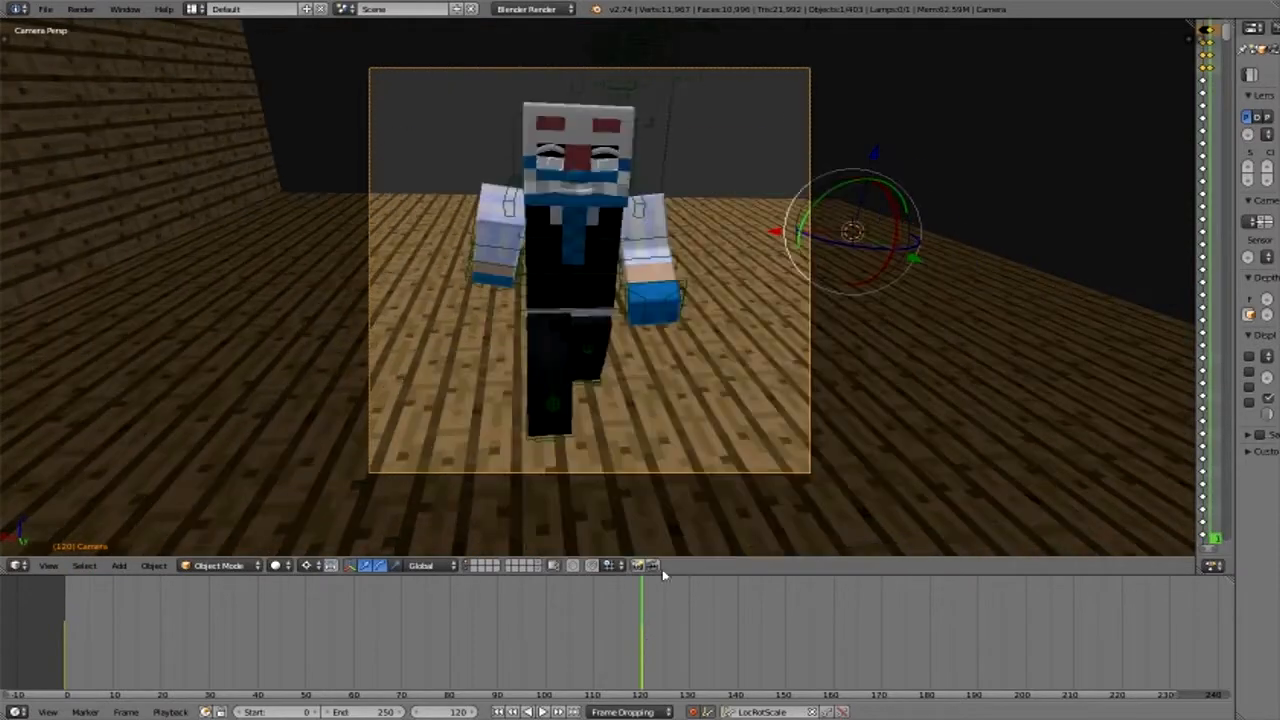
pyautogui.click(654, 566)
# - Try repositioning the camera at frame 30
pyautogui.moveTo(120, 657); pyautogui.dragTo(210, 655)
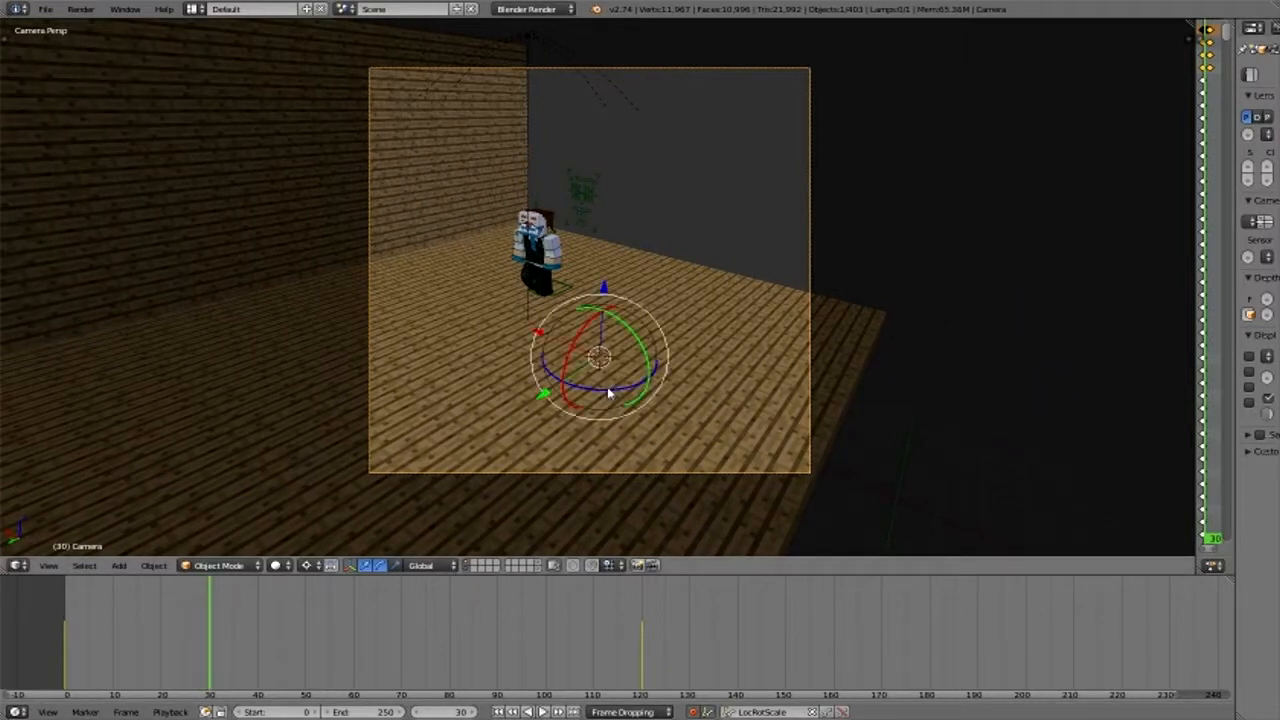
pyautogui.moveTo(608, 393); pyautogui.dragTo(438, 345)
pyautogui.click(446, 374)
pyautogui.moveTo(446, 374); pyautogui.dragTo(666, 357)
pyautogui.rightClick(674, 323)
pyautogui.click(686, 355)
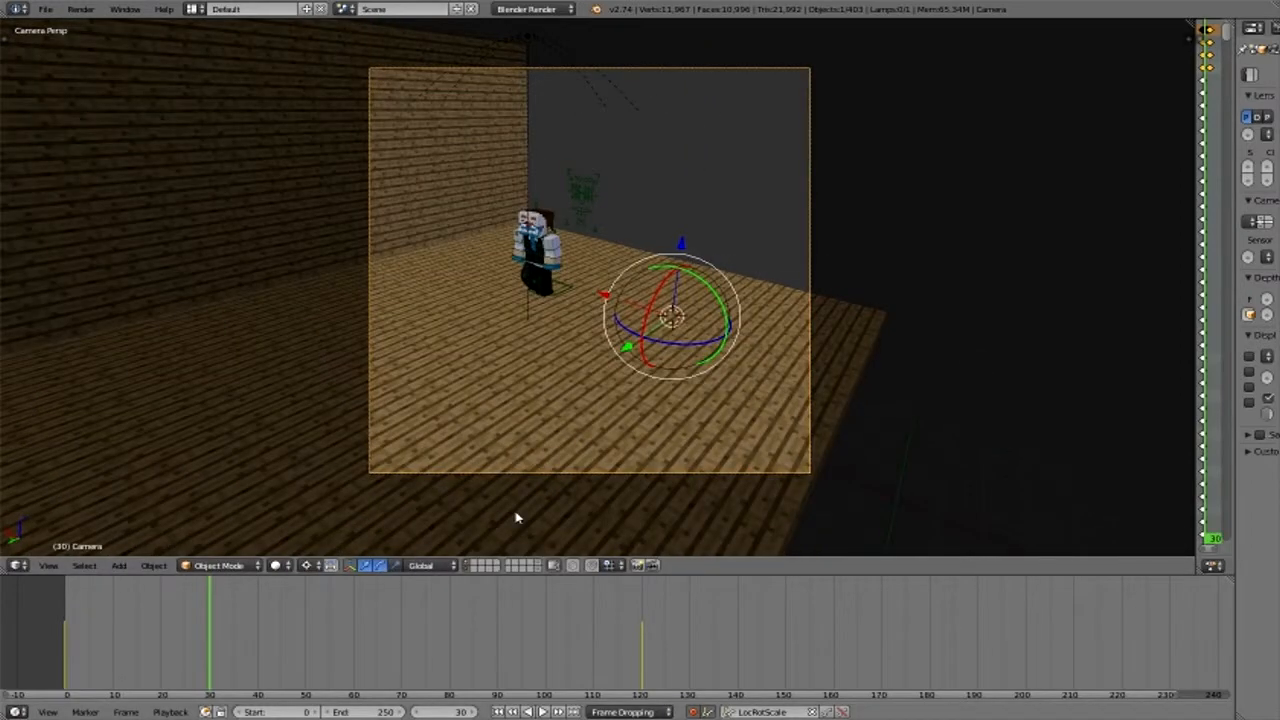
# - At frame 60, move the camera sideways along the X axis to bring the character nearer the frame's center
pyautogui.moveTo(363, 658)
pyautogui.mouseDown()
pyautogui.moveTo(371, 672)
pyautogui.moveTo(357, 655)
pyautogui.mouseUp()
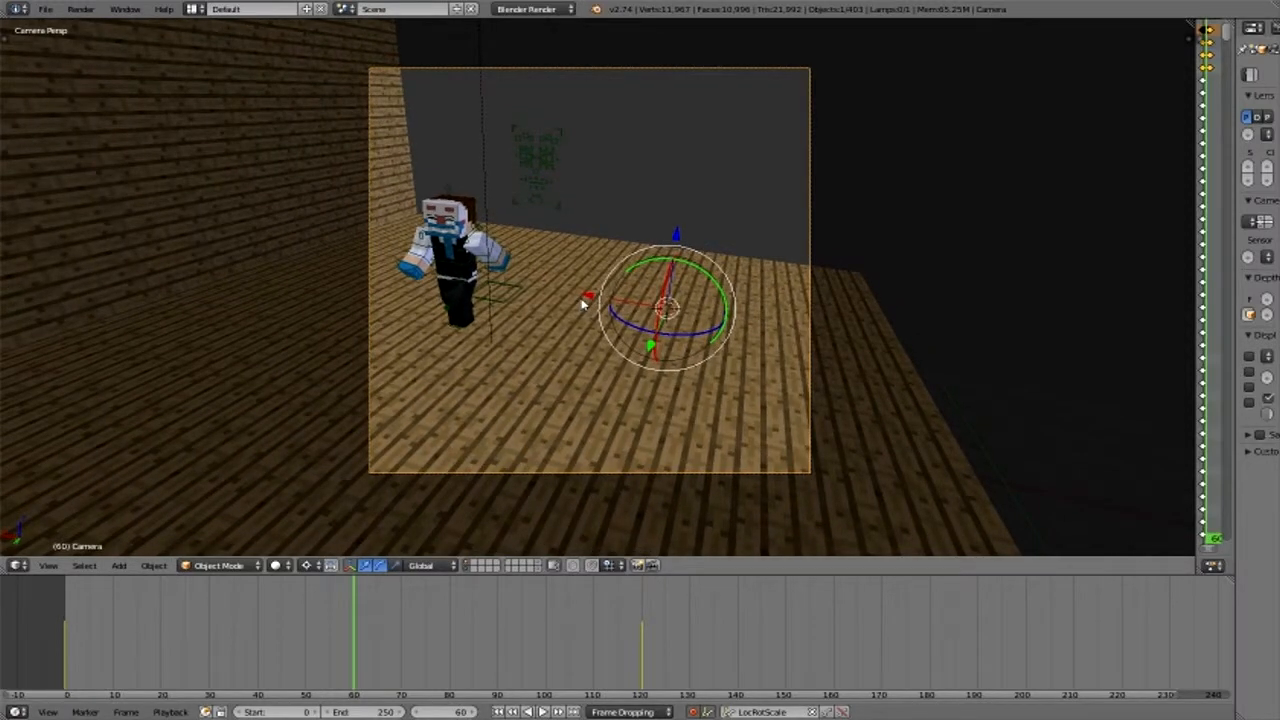
pyautogui.press('g')
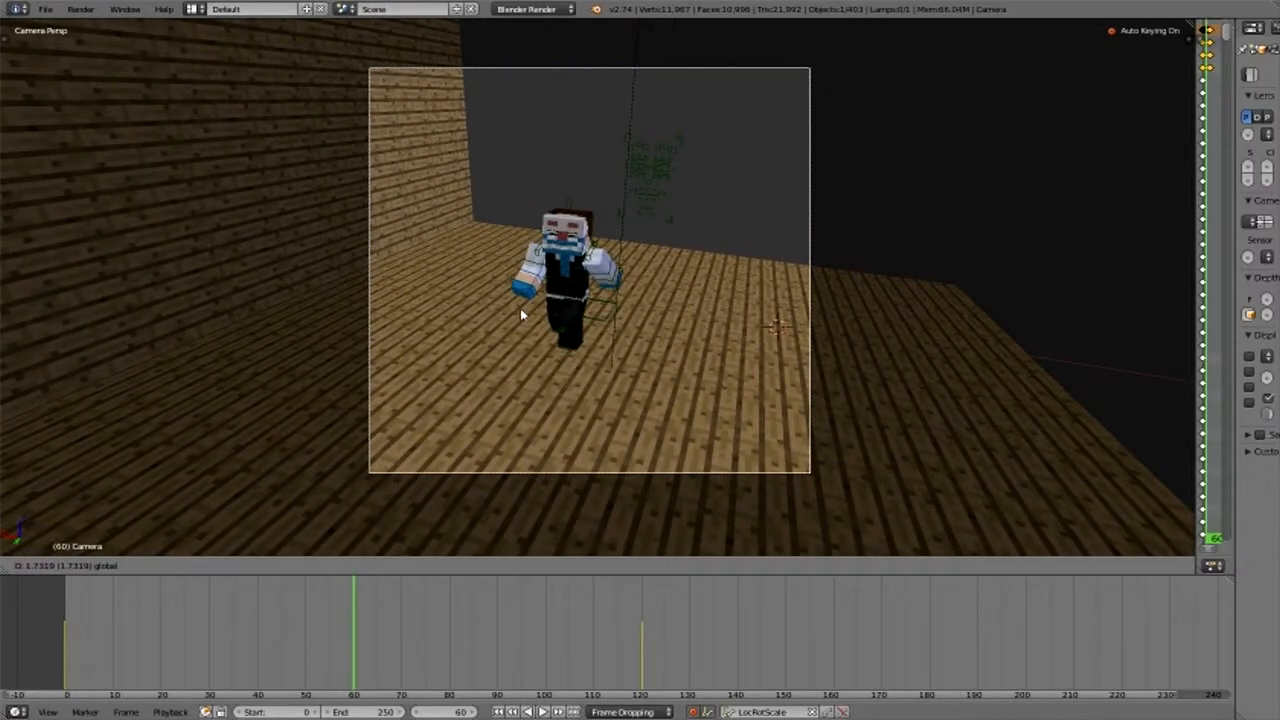
pyautogui.click(368, 567)
# - Play the animation with the camera movement from the start, and inspect the frame 120 pose from the side
pyautogui.moveTo(333, 643); pyautogui.dragTo(49, 629)
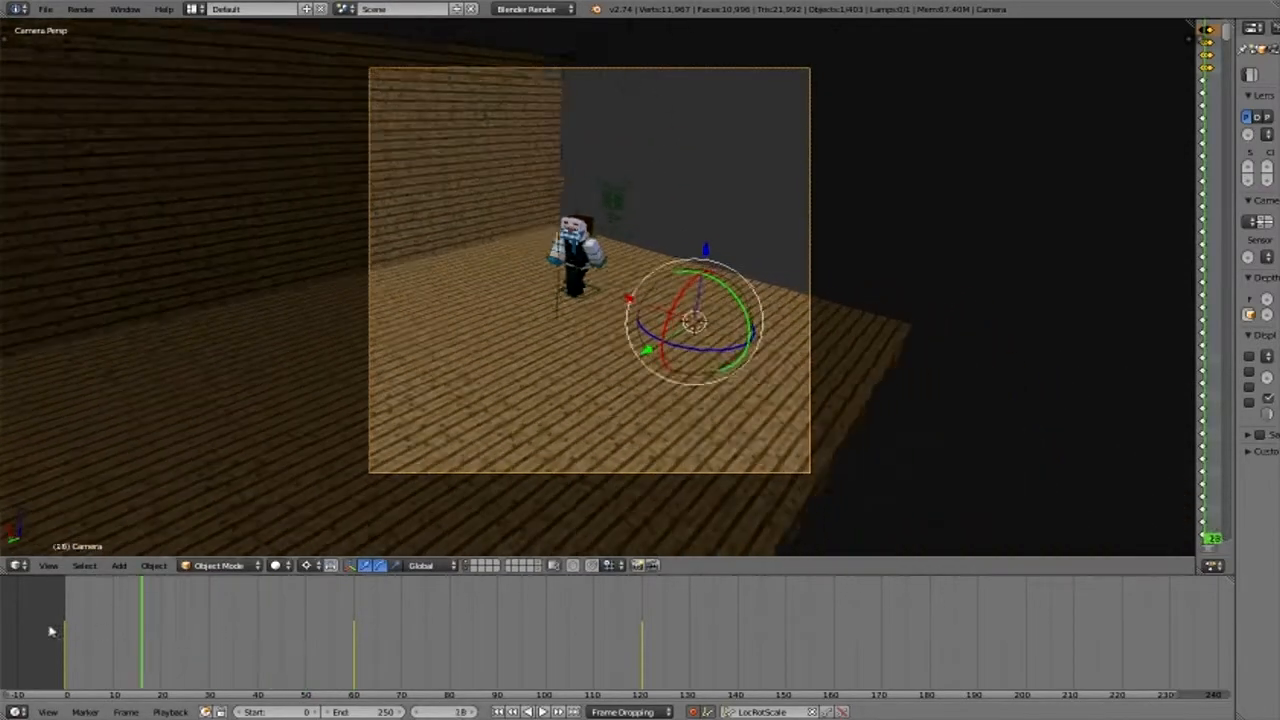
pyautogui.hotkey('alt', 'a')
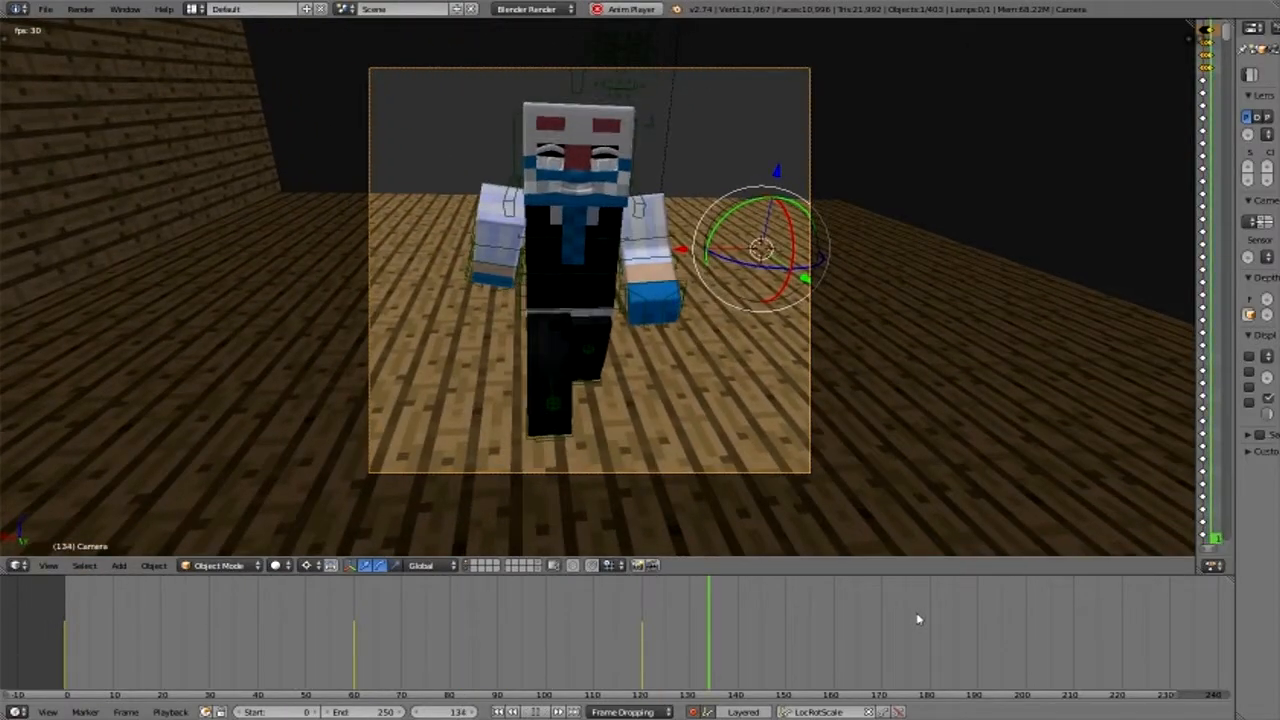
pyautogui.hotkey('alt', 'a')
pyautogui.click(643, 662)
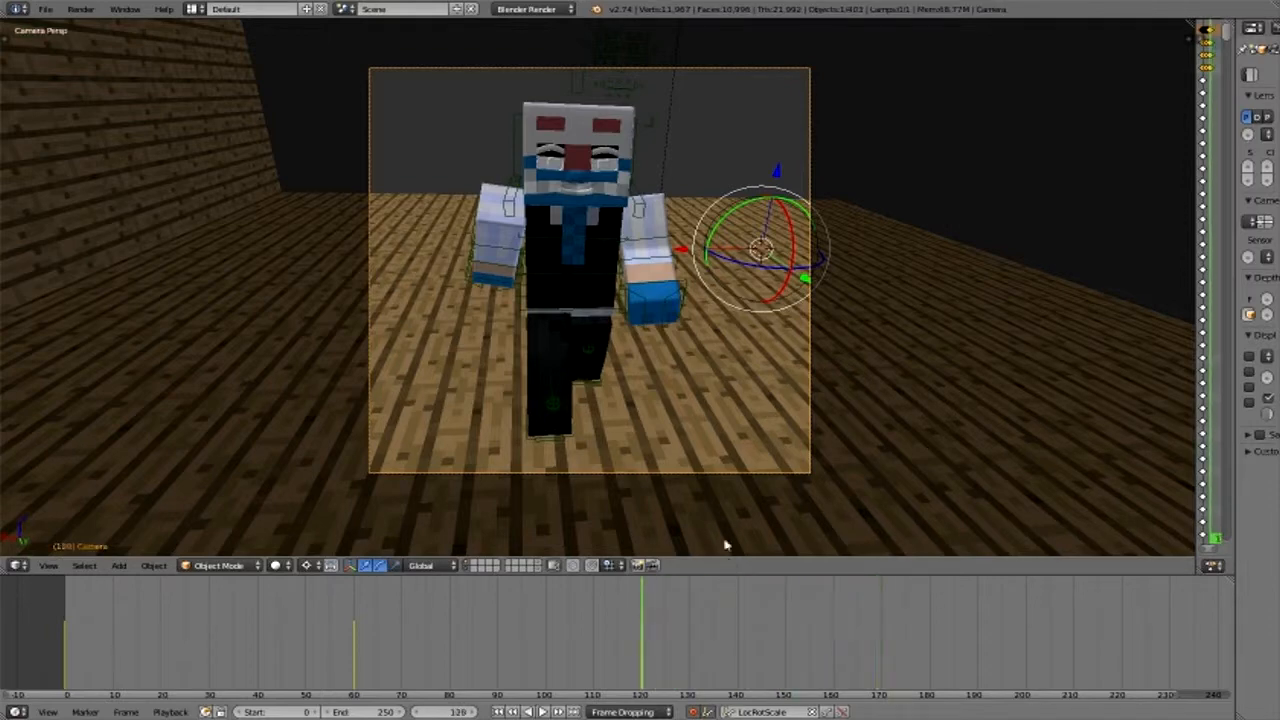
pyautogui.moveTo(691, 458); pyautogui.dragTo(593, 431, button='middle')
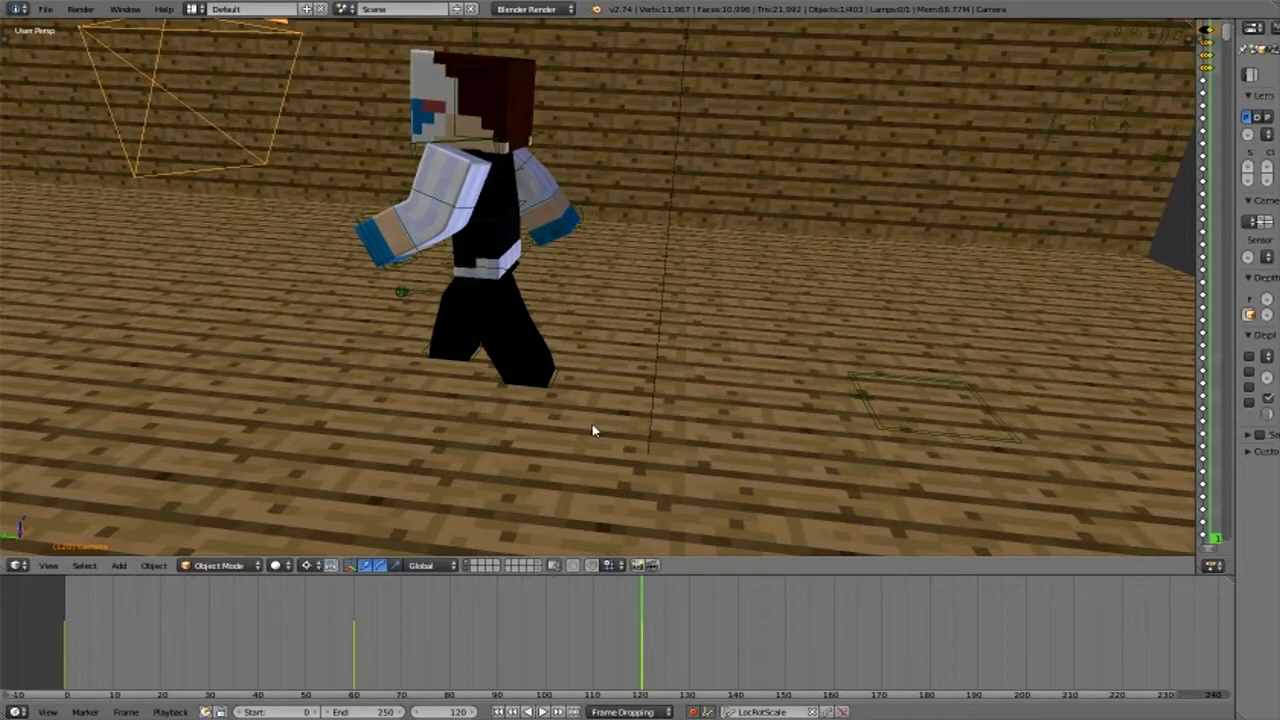
# - Try lifting the whole character rig along the Z axis at frame 120
pyautogui.scroll(-4, 593, 431)
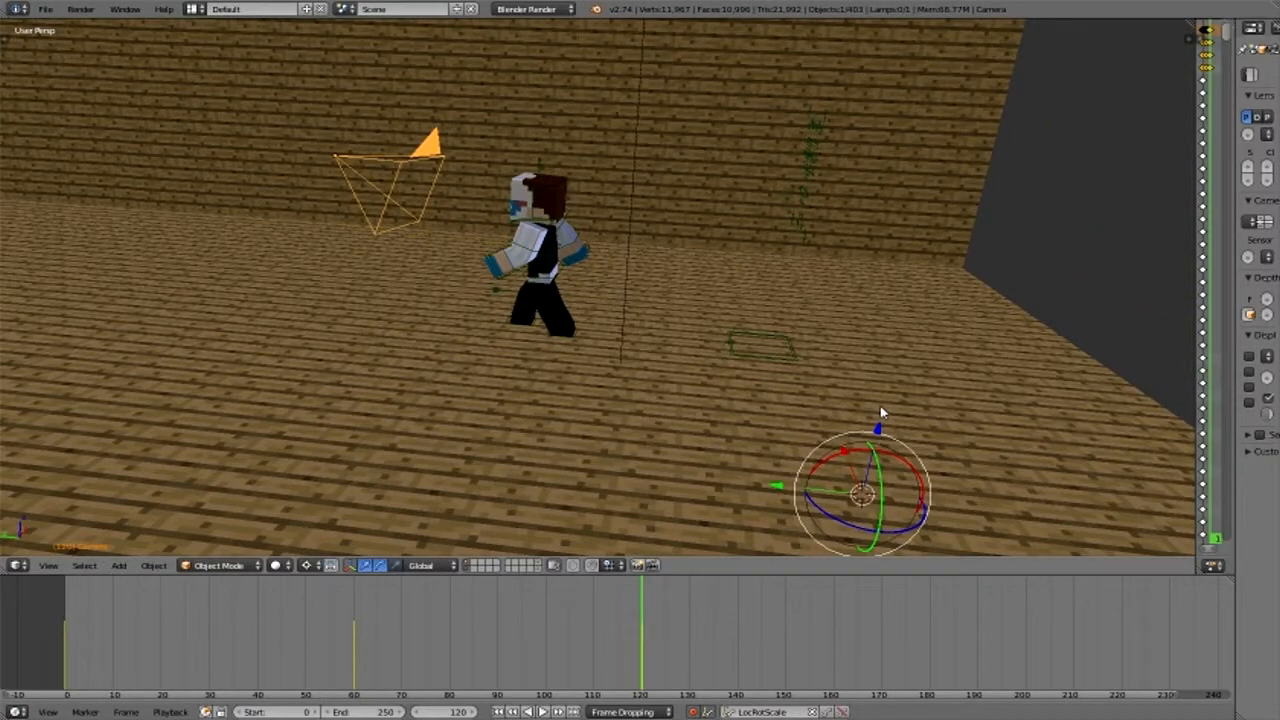
pyautogui.rightClick(796, 358)
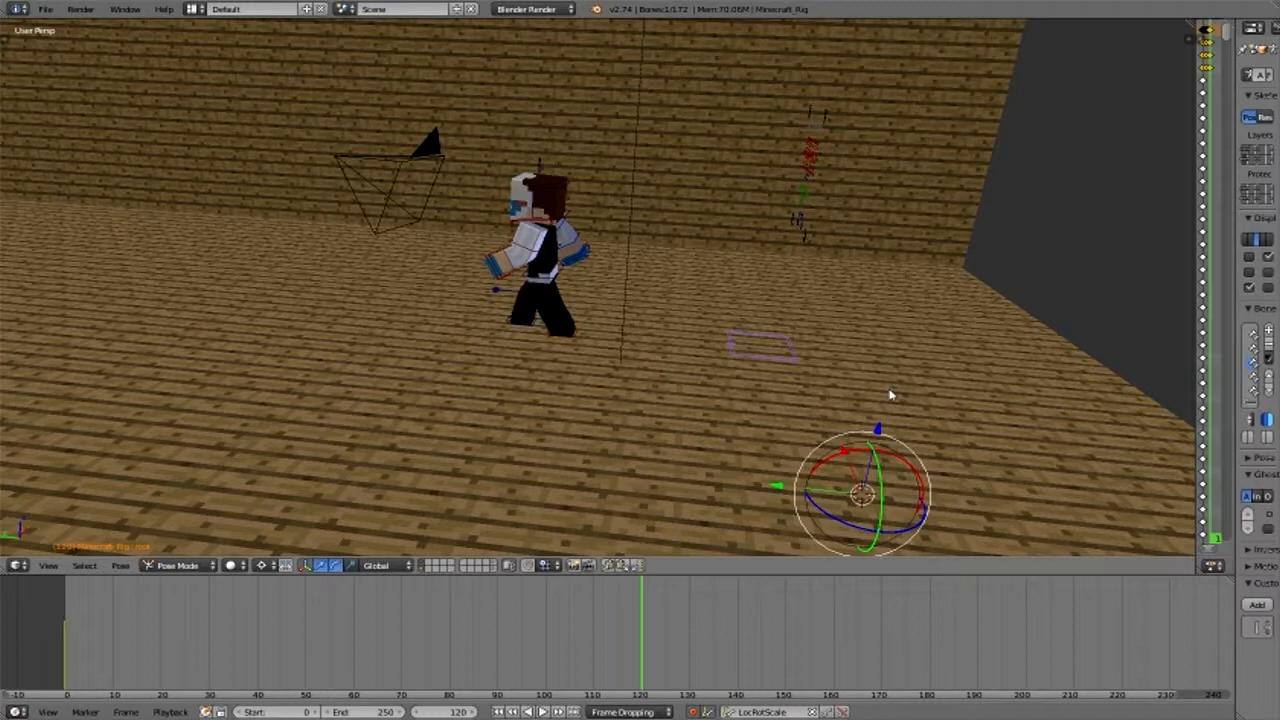
pyautogui.press('g')
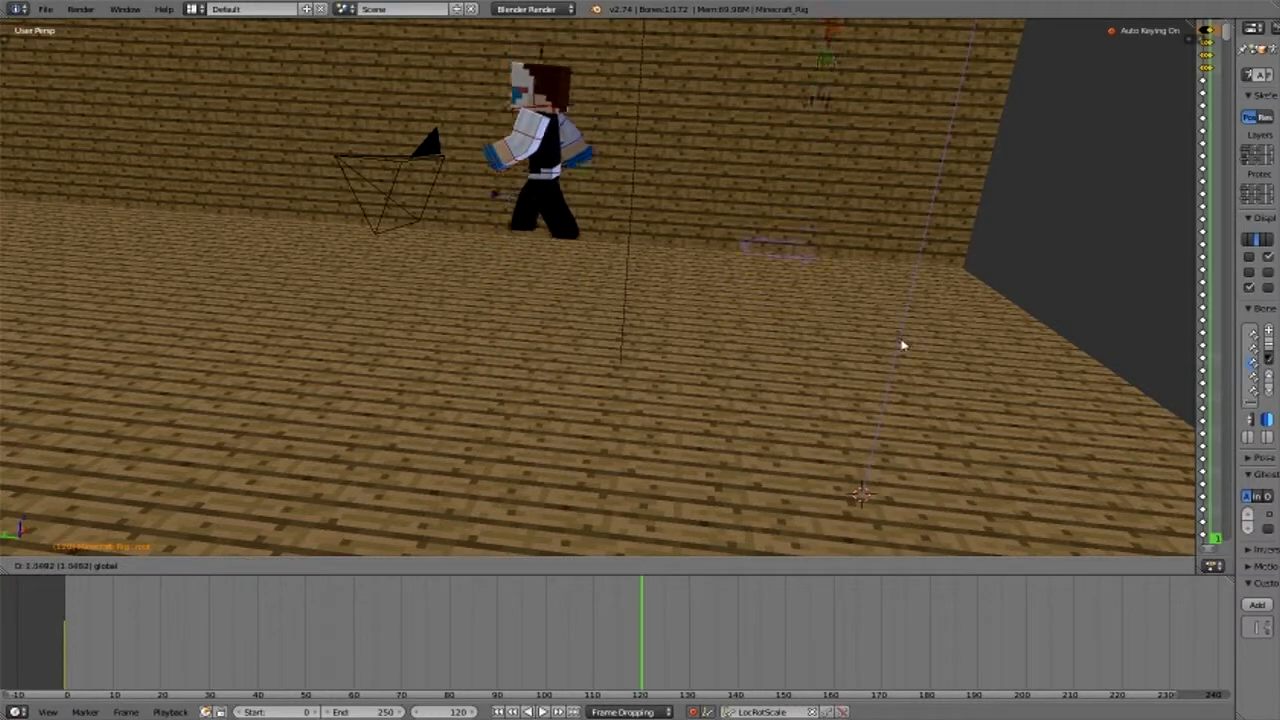
pyautogui.click(851, 363)
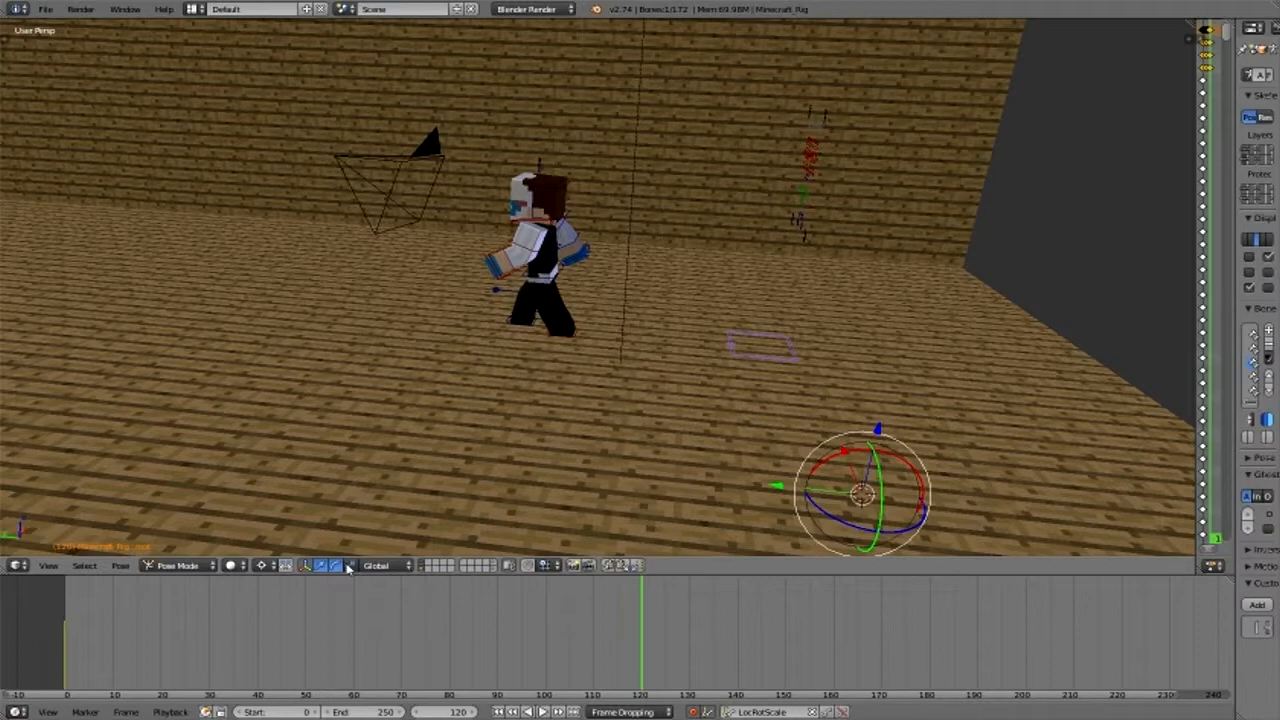
# - Go to frame 10, view the character from the front and select its two upper eyelid bones
pyautogui.click(113, 604)
pyautogui.moveTo(203, 431); pyautogui.dragTo(411, 443, button='middle')
pyautogui.scroll(1, 413, 443)
pyautogui.scroll(1, 648, 408)
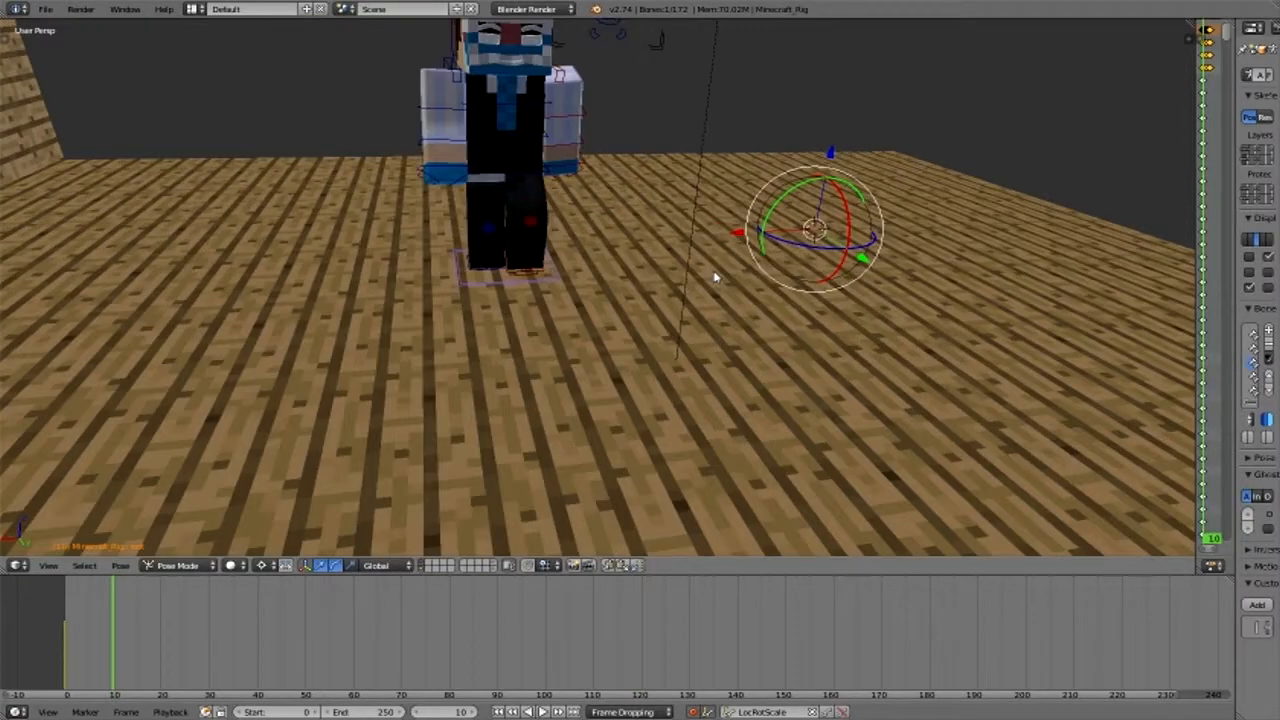
pyautogui.moveTo(715, 278); pyautogui.dragTo(655, 105, button='middle')
pyautogui.rightClick(655, 105)
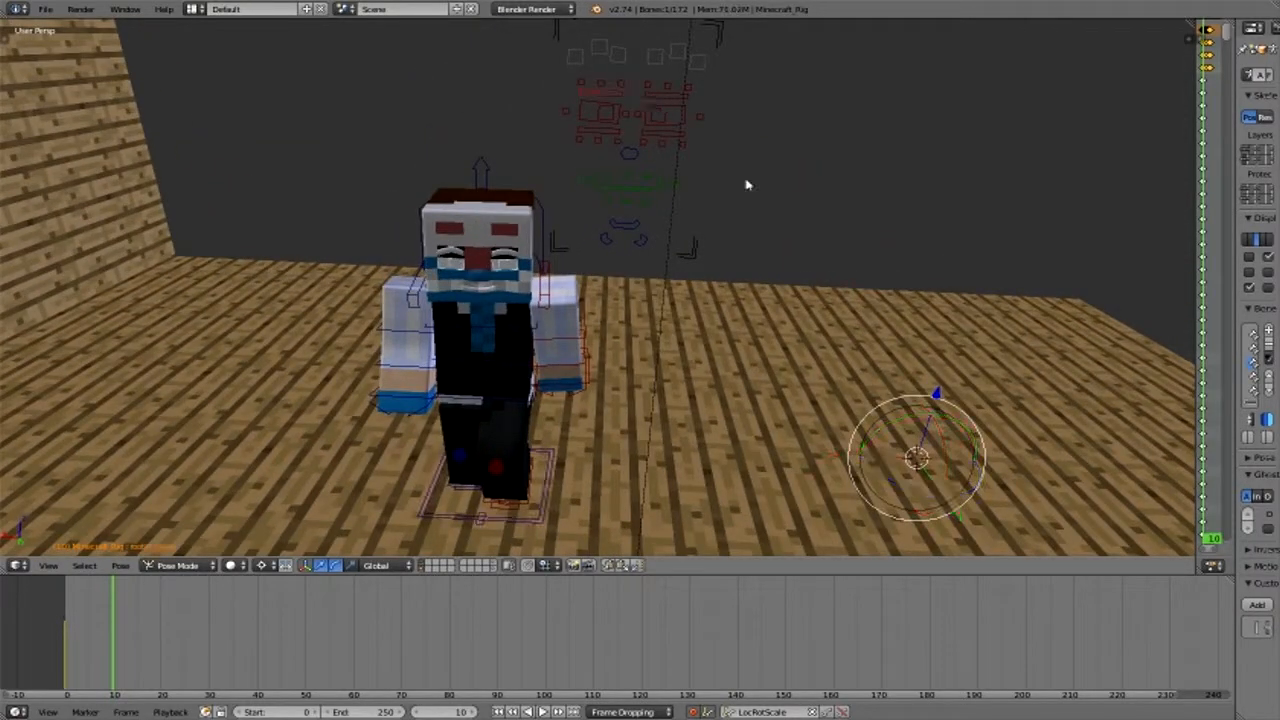
pyautogui.keyDown('shift'); pyautogui.rightClick(673, 95); pyautogui.keyUp('shift')
pyautogui.click(745, 179)
pyautogui.moveTo(756, 118)
pyautogui.mouseDown()
pyautogui.moveTo(748, 144)
pyautogui.moveTo(746, 112)
pyautogui.mouseUp()
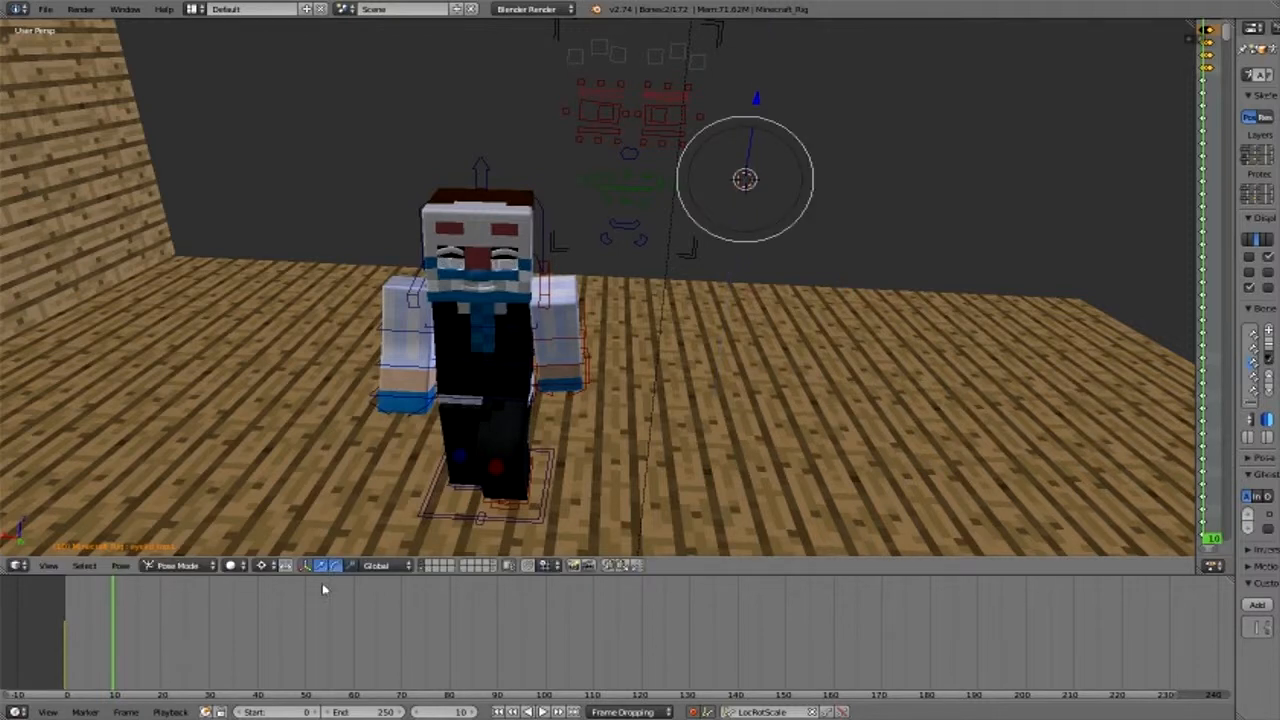
# - Try closing the eyes at frame 30 by moving the upper and lower eyelids together, and undo those moves
pyautogui.press('Up')
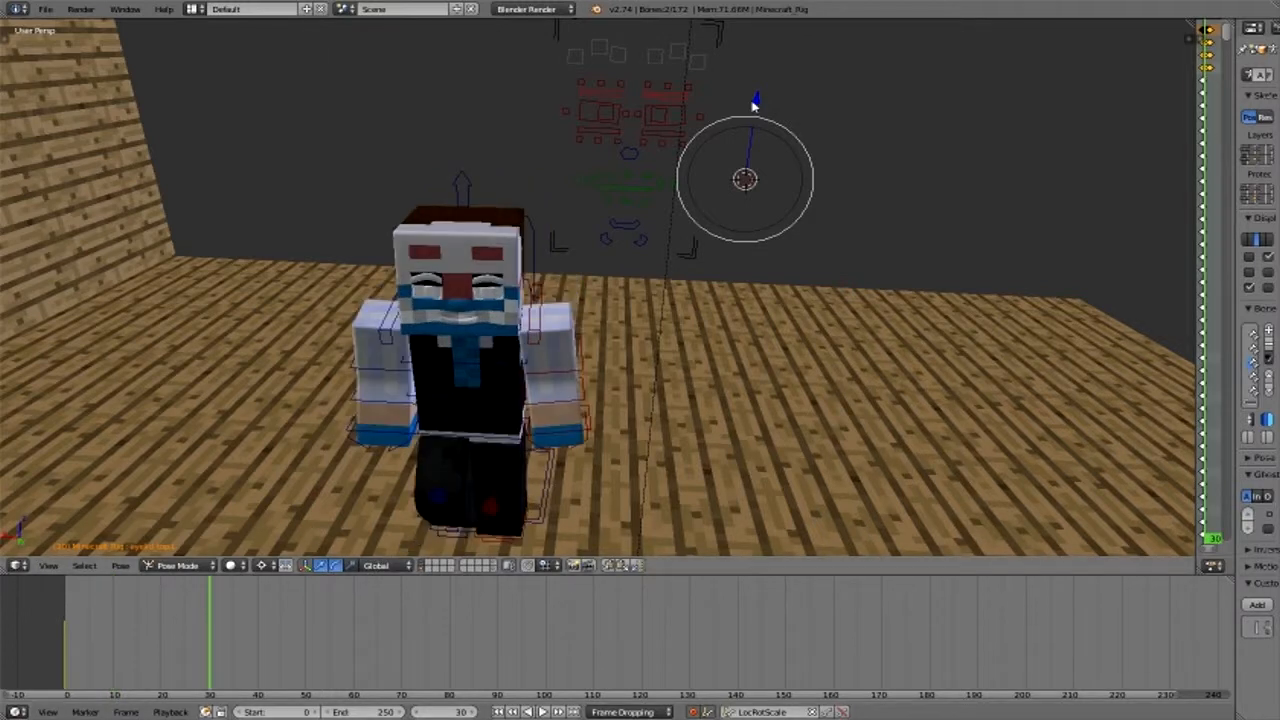
pyautogui.moveTo(755, 103); pyautogui.dragTo(668, 137)
pyautogui.hotkey('ctrl', 'z')
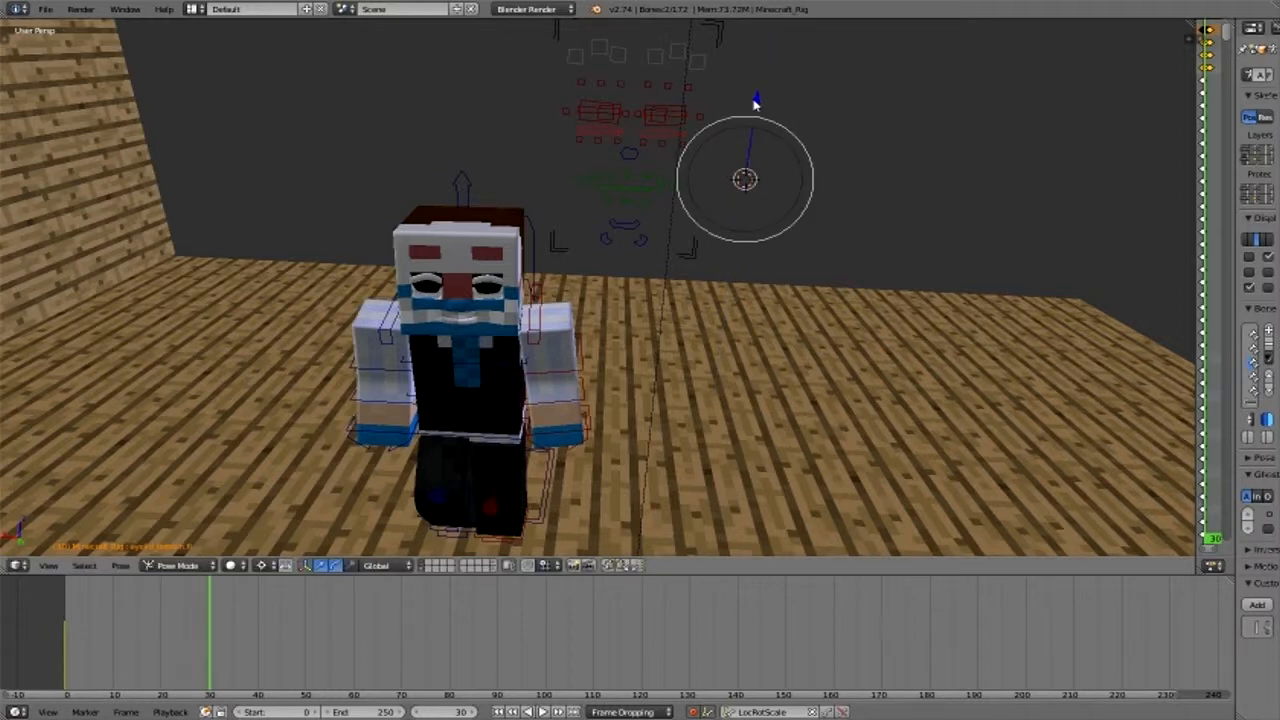
pyautogui.press('g')
pyautogui.press('z')
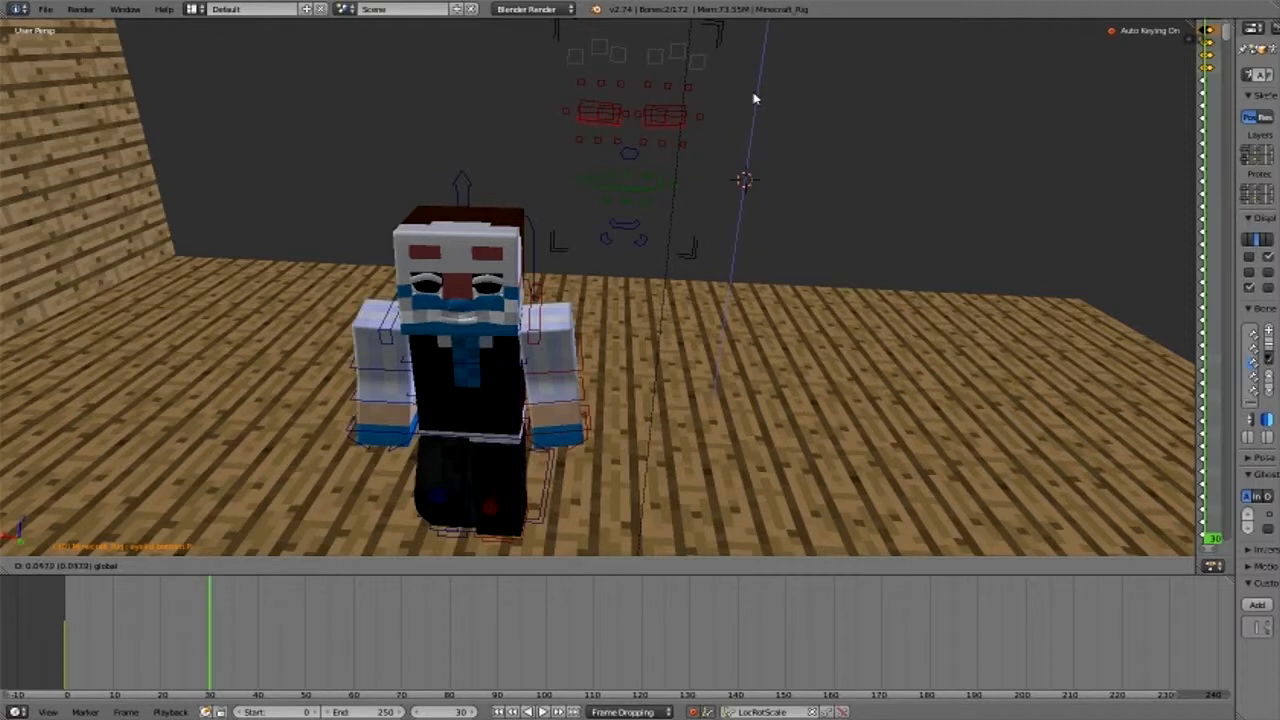
pyautogui.click(313, 561)
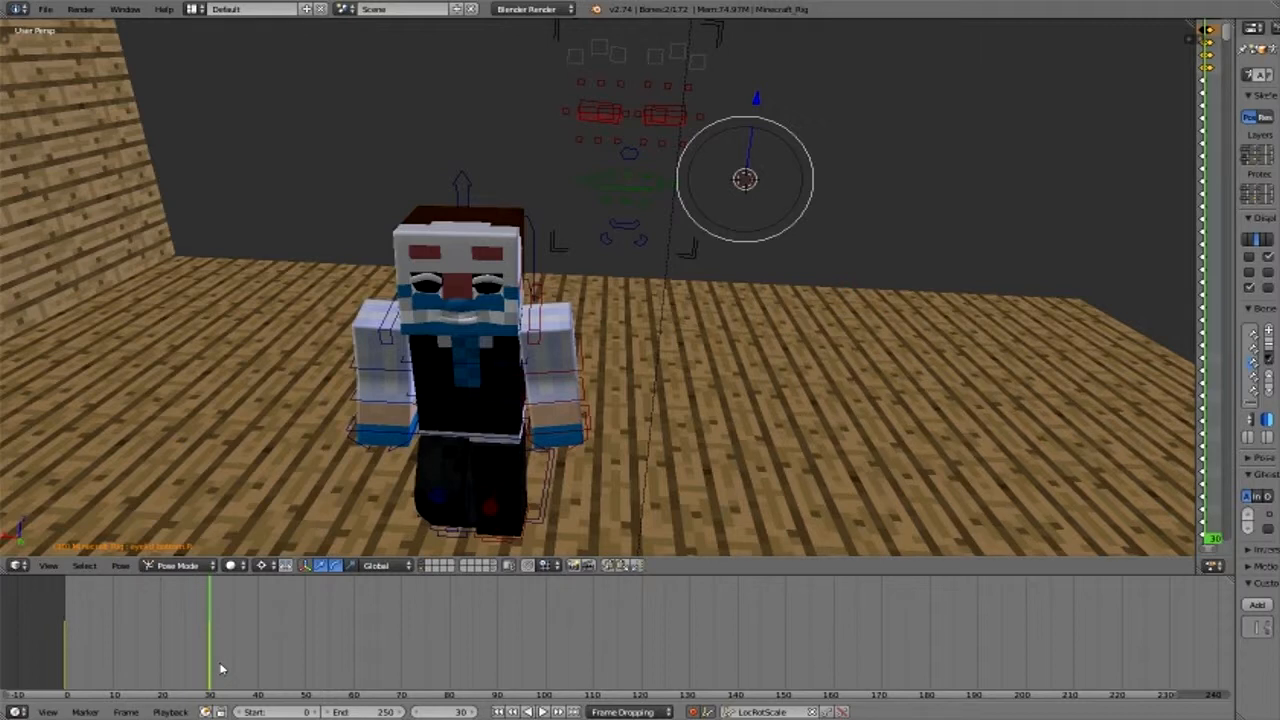
pyautogui.hotkey('ctrl', 'z')
pyautogui.hotkey('ctrl', 'z')
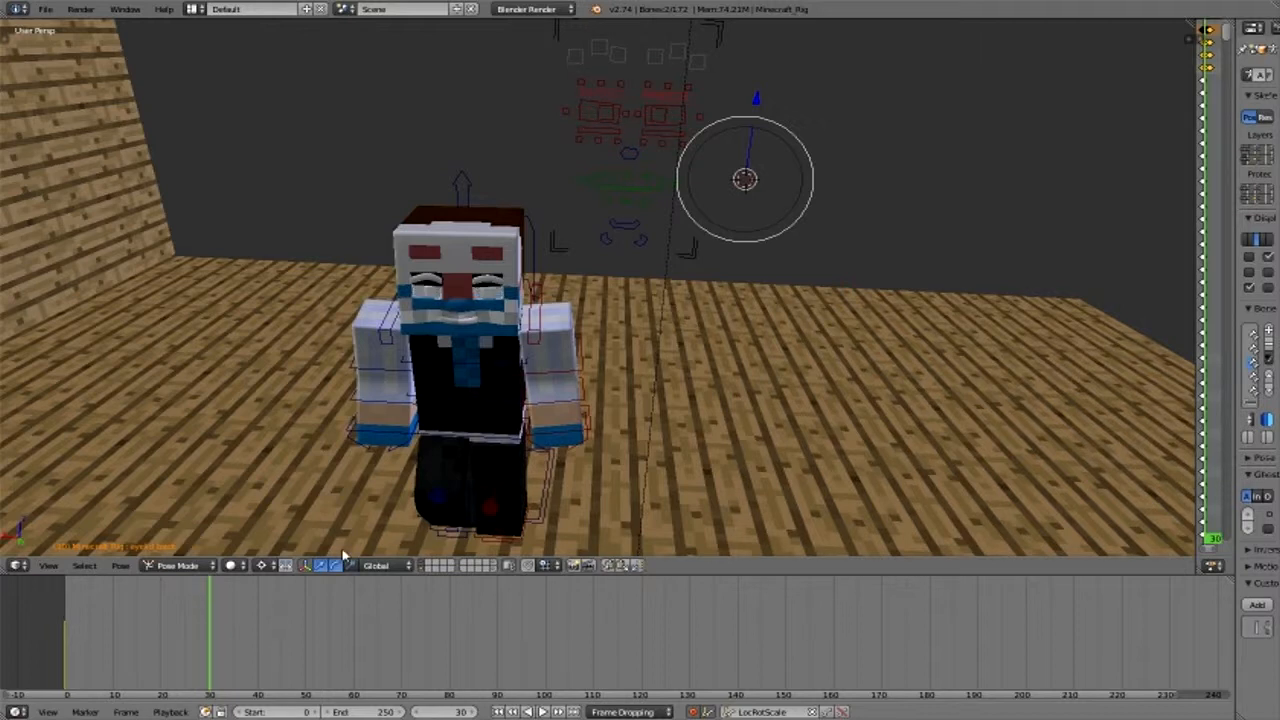
pyautogui.hotkey('ctrl', 'z')
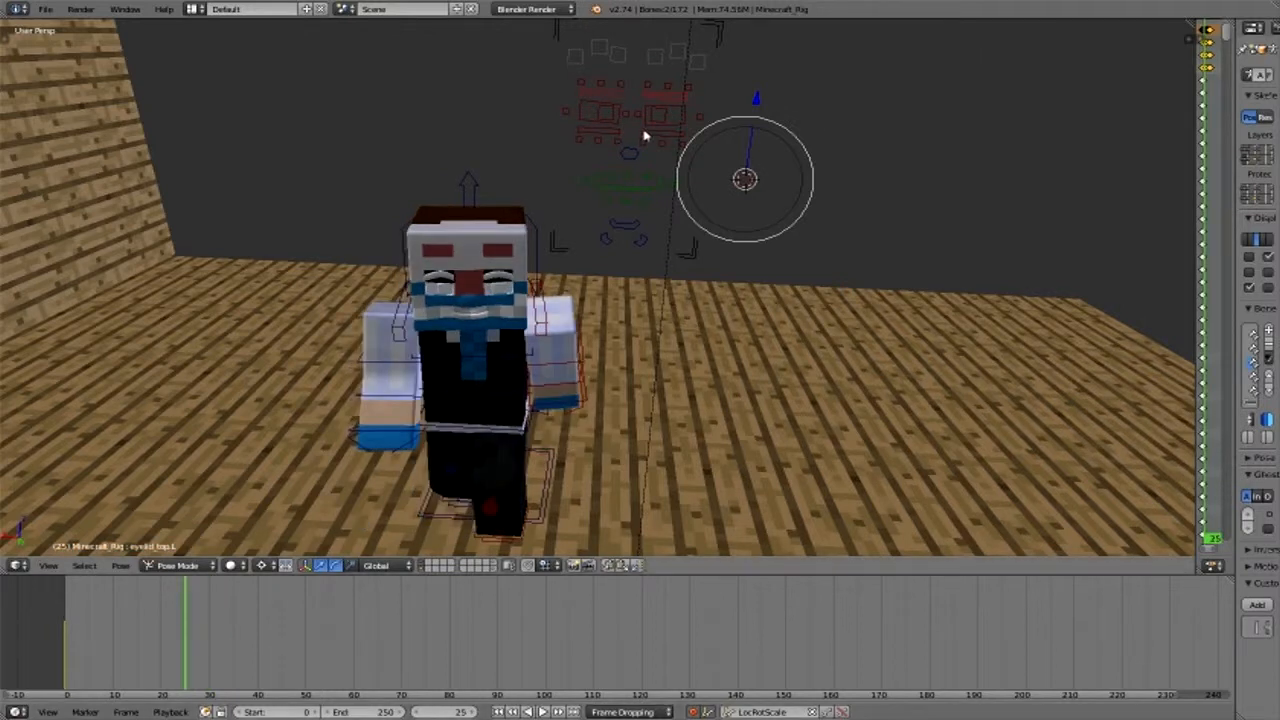
# - At frame 25, select all four eyelid bones and insert a LocRotScale keyframe with the eyes open
pyautogui.rightClick(629, 209)
pyautogui.rightClick(629, 209)
pyautogui.press('i')
# - At frame 30, lower the two upper eyelids and raise the two lower ones along Z to close the eyes
pyautogui.click(209, 682)
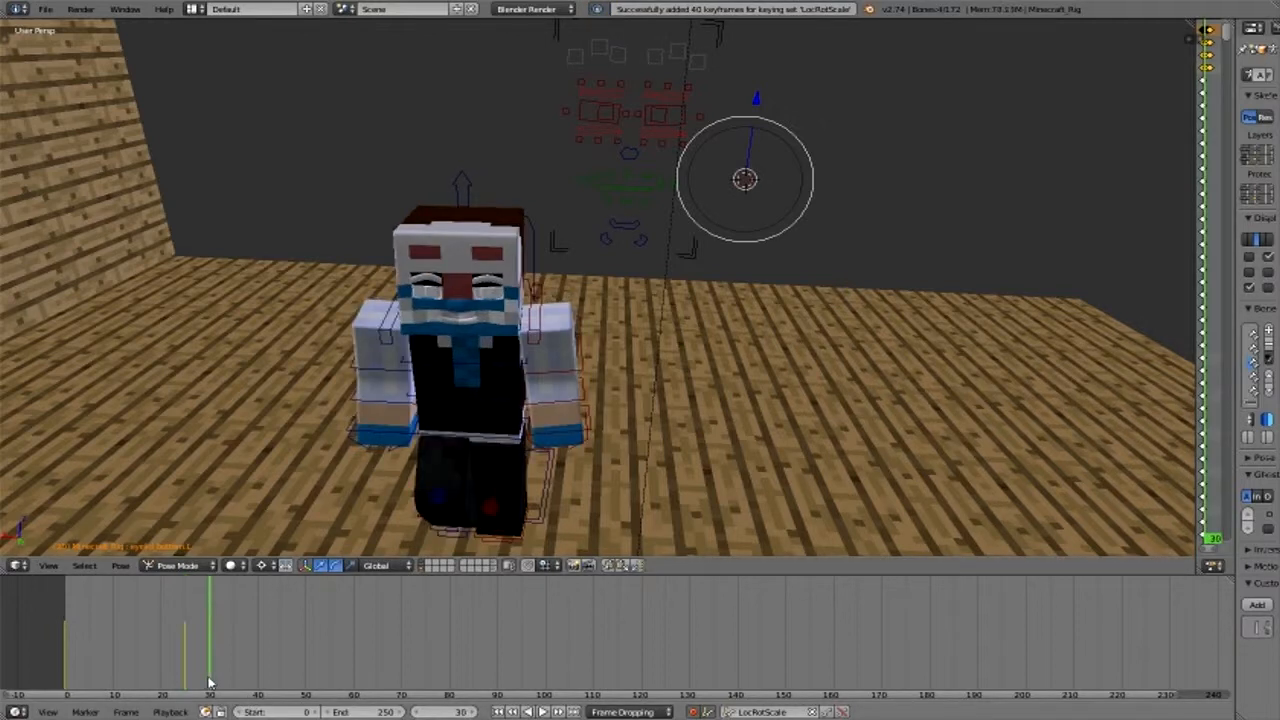
pyautogui.rightClick(648, 102)
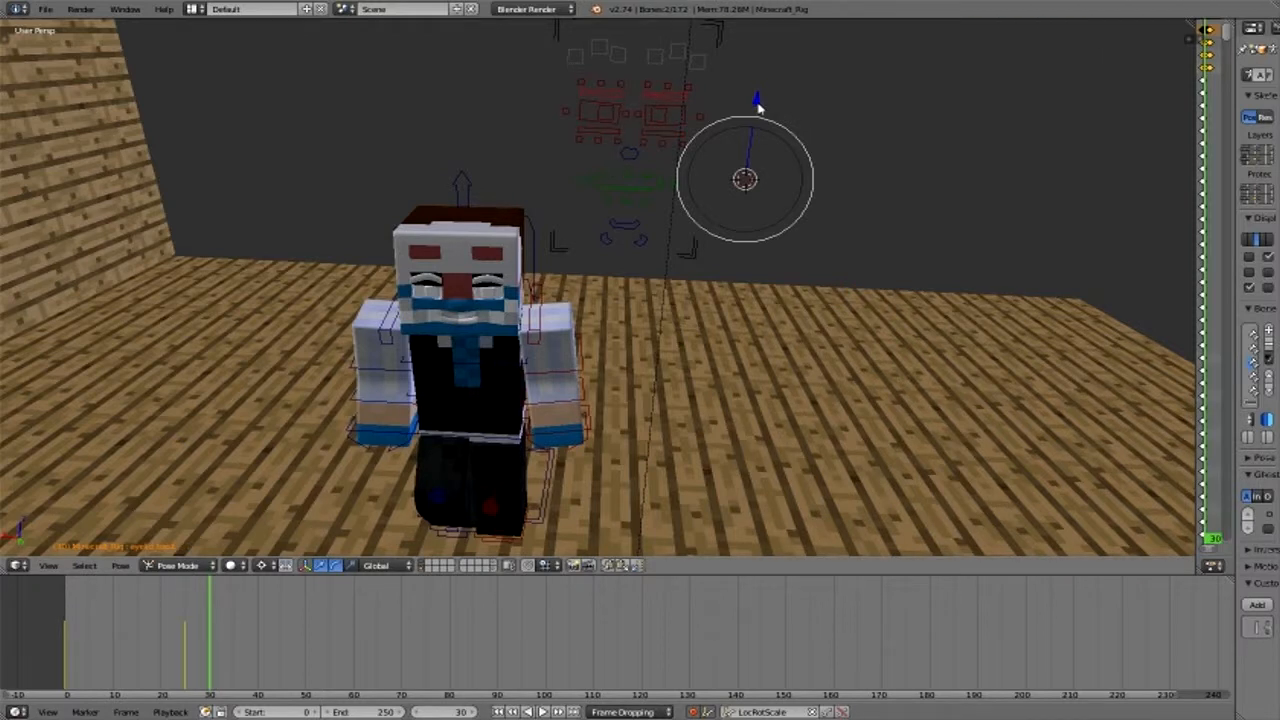
pyautogui.moveTo(757, 108); pyautogui.dragTo(661, 140)
pyautogui.keyDown('shift'); pyautogui.rightClick(617, 138); pyautogui.keyUp('shift')
pyautogui.moveTo(757, 100); pyautogui.dragTo(446, 596)
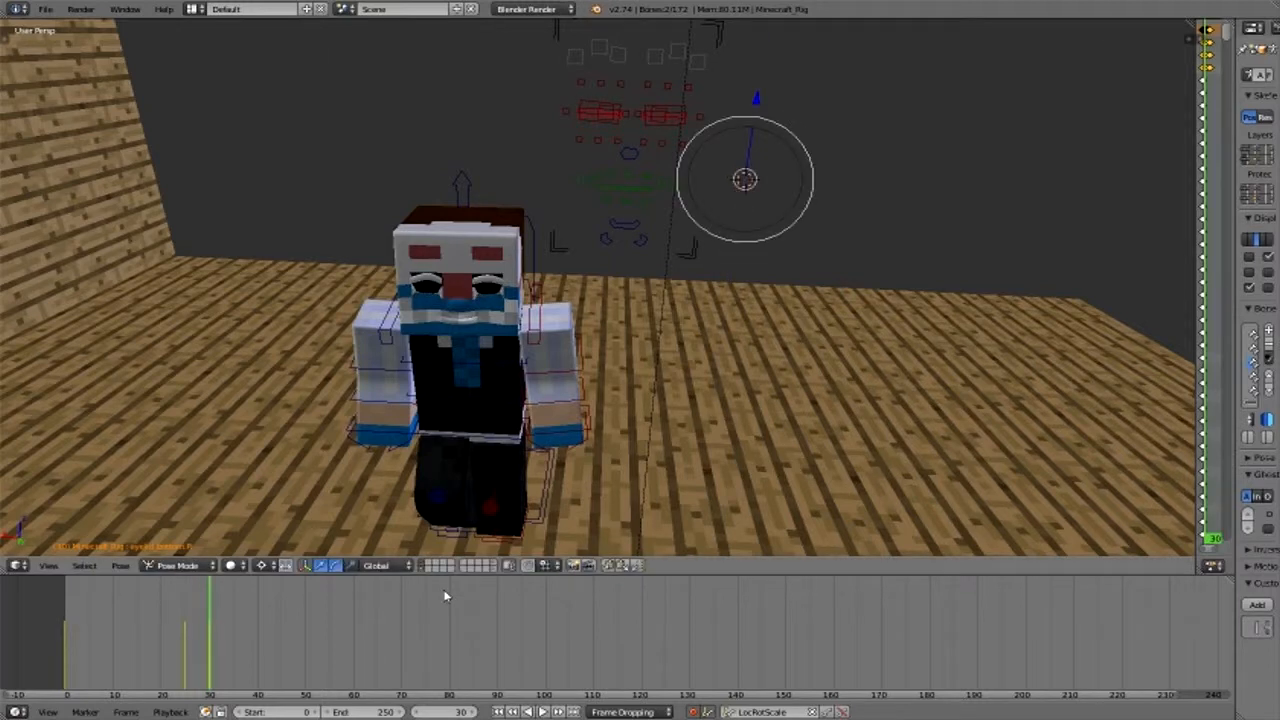
# - At frame 35, keyframe the upper and lower eyelids back in their open position to finish the blink
pyautogui.press('Right')
pyautogui.press('Right')
pyautogui.press('Right')
pyautogui.press('Right')
pyautogui.press('Right')
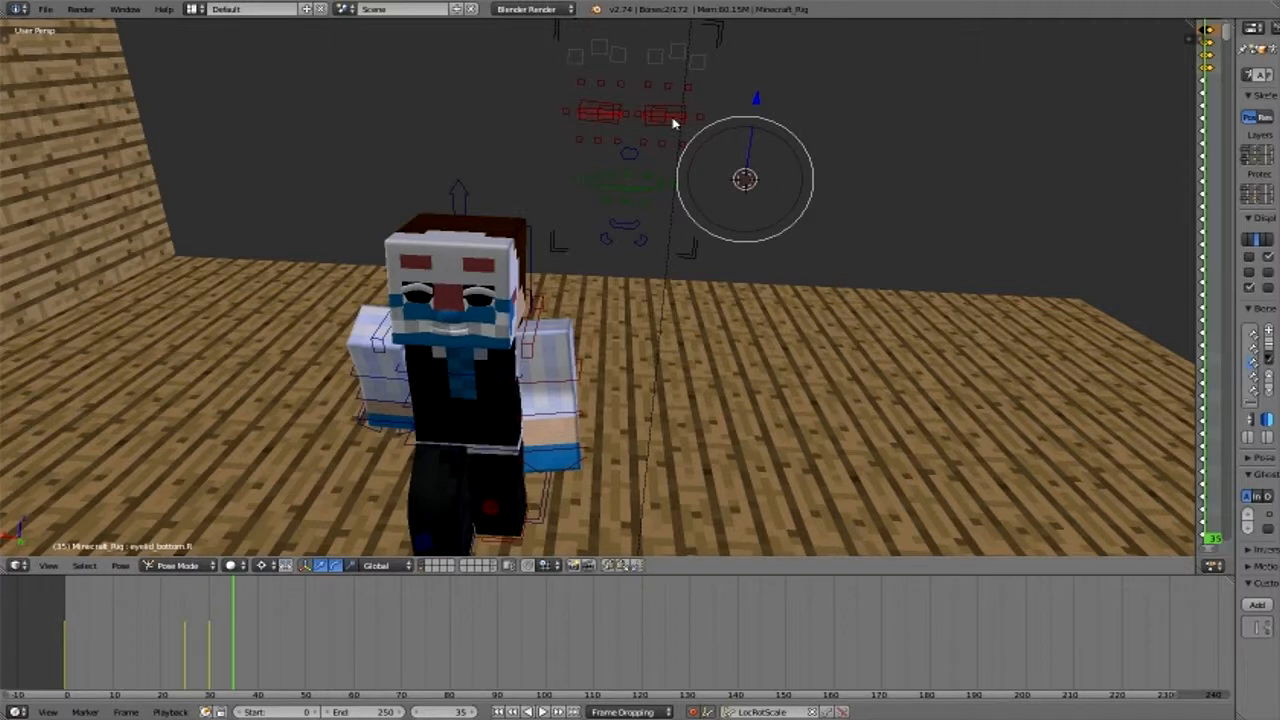
pyautogui.press('i')
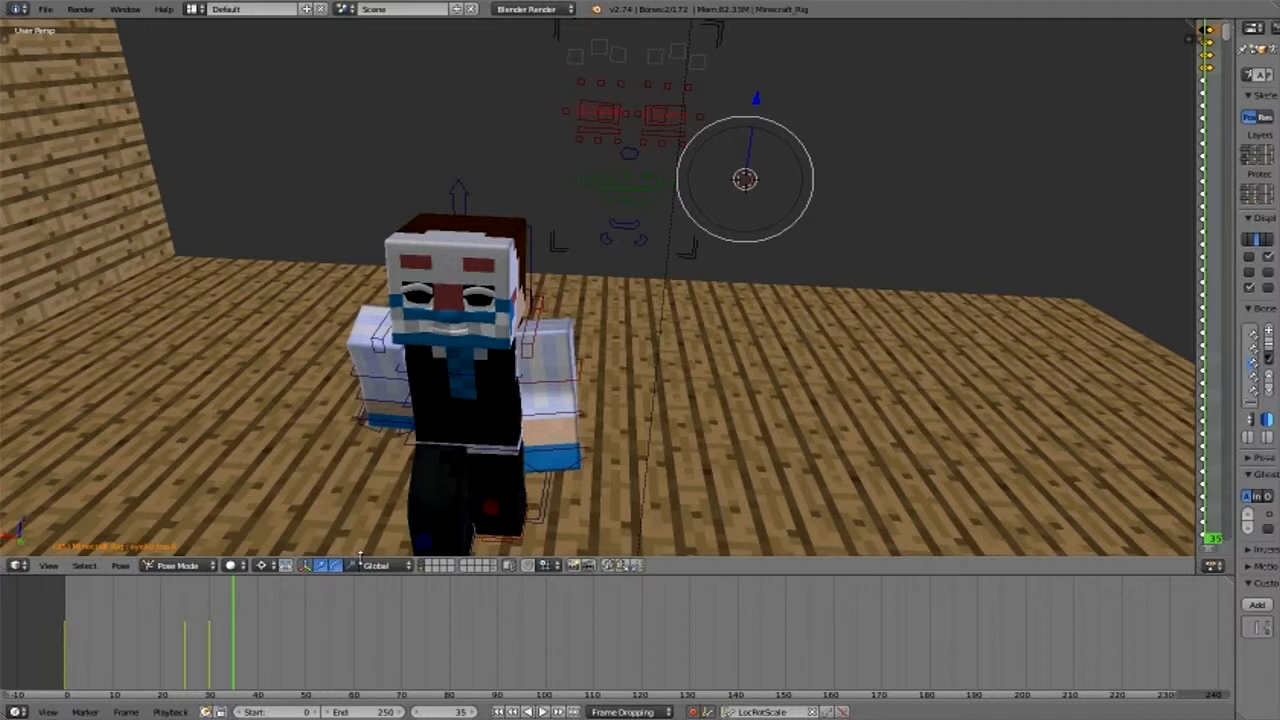
pyautogui.hotkey('ctrl', 'z')
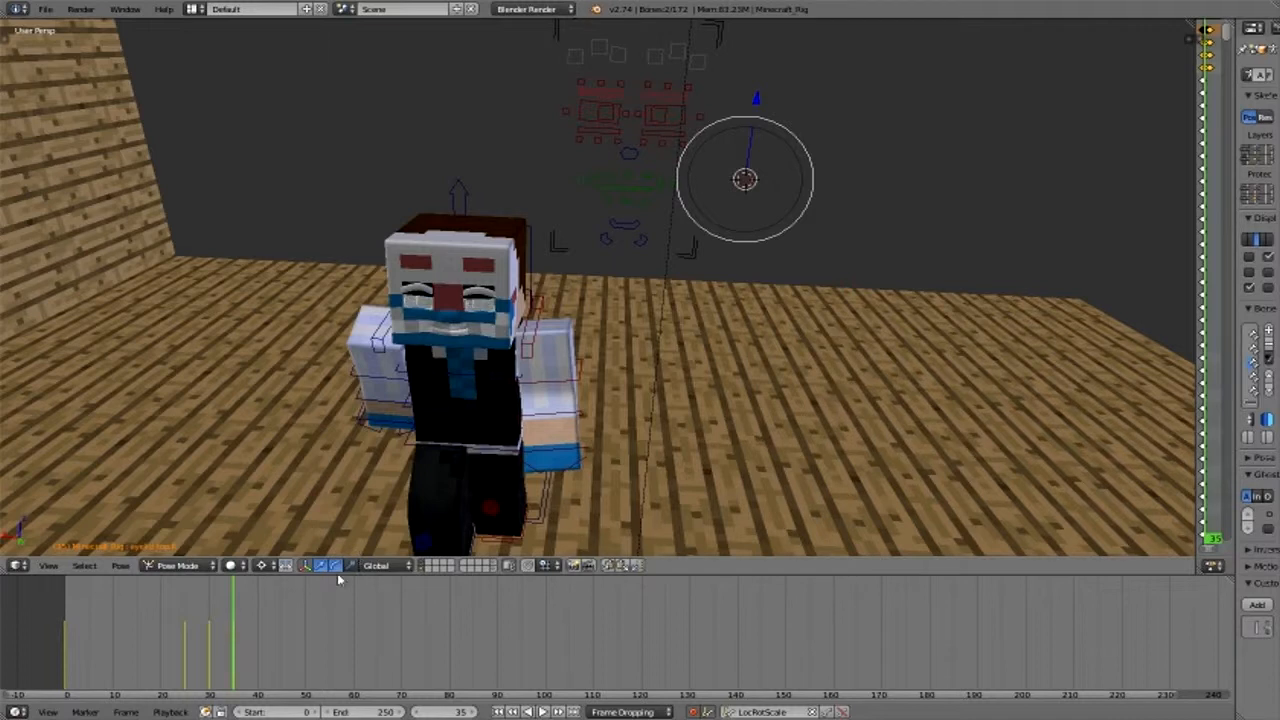
# - Play the animation from about frame 16 to check the blink
pyautogui.moveTo(180, 652); pyautogui.dragTo(143, 687)
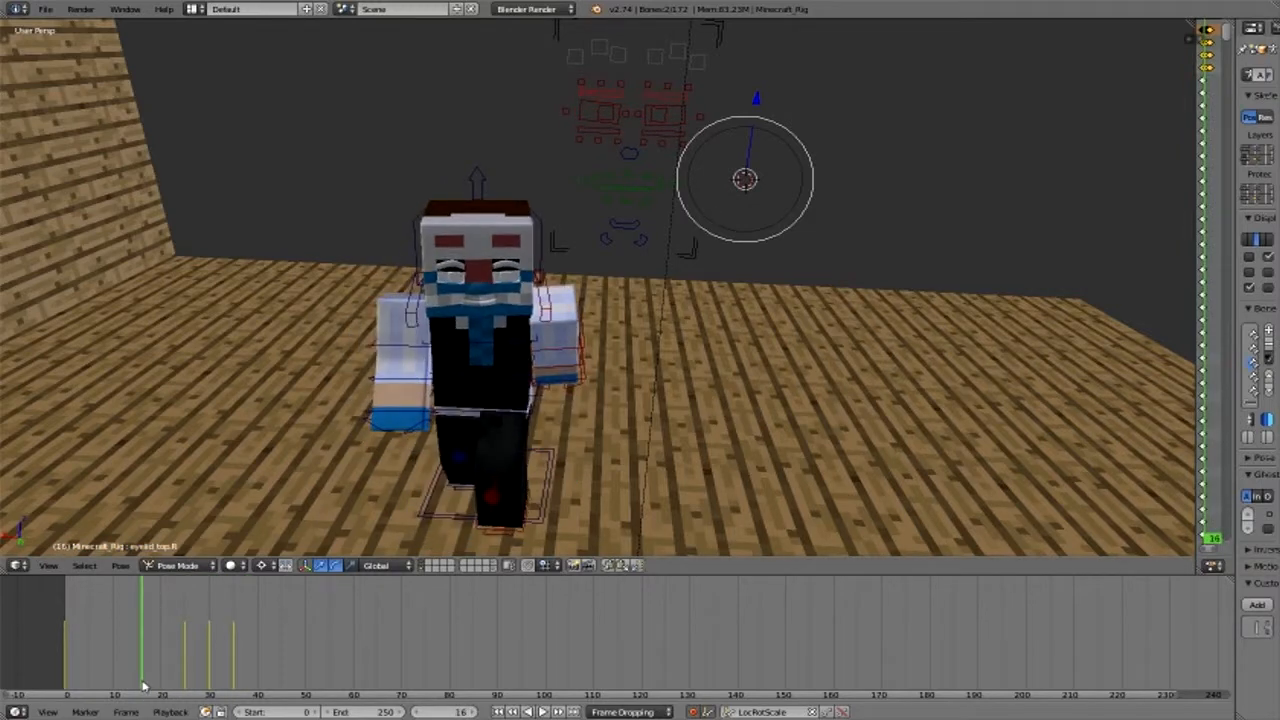
pyautogui.hotkey('alt', 'a')
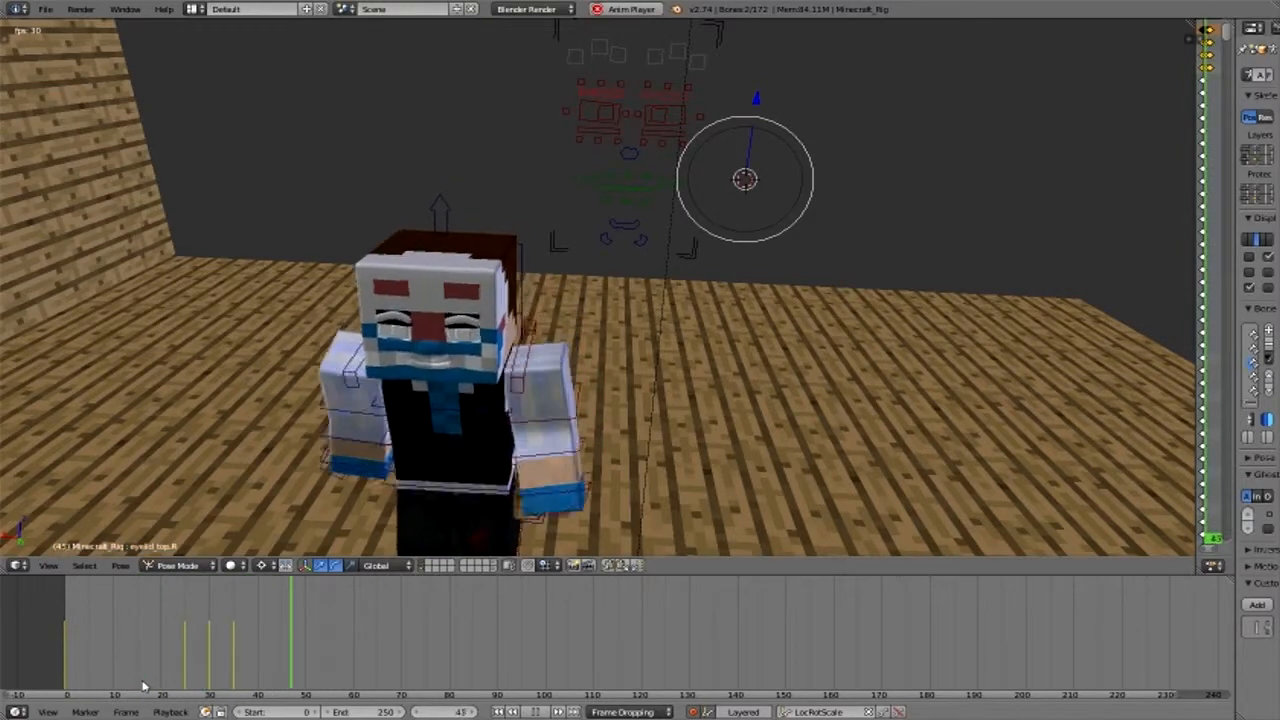
pyautogui.hotkey('alt', 'a')
# - Set the current frame to 55, widen the Dope Sheet and collapse the Wood-Planks_Oak channels 375 to 371
pyautogui.click(365, 680)
pyautogui.moveTo(365, 680); pyautogui.dragTo(329, 678)
pyautogui.moveTo(1192, 440); pyautogui.dragTo(763, 440)
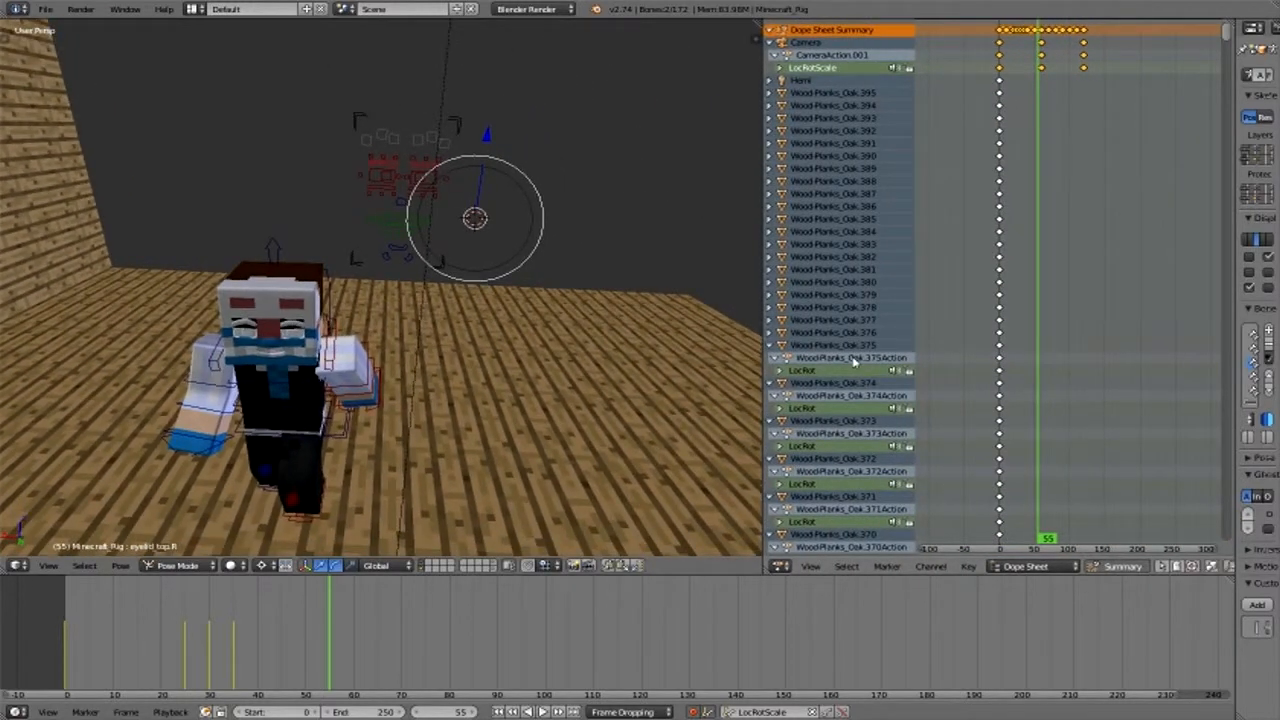
pyautogui.click(769, 347)
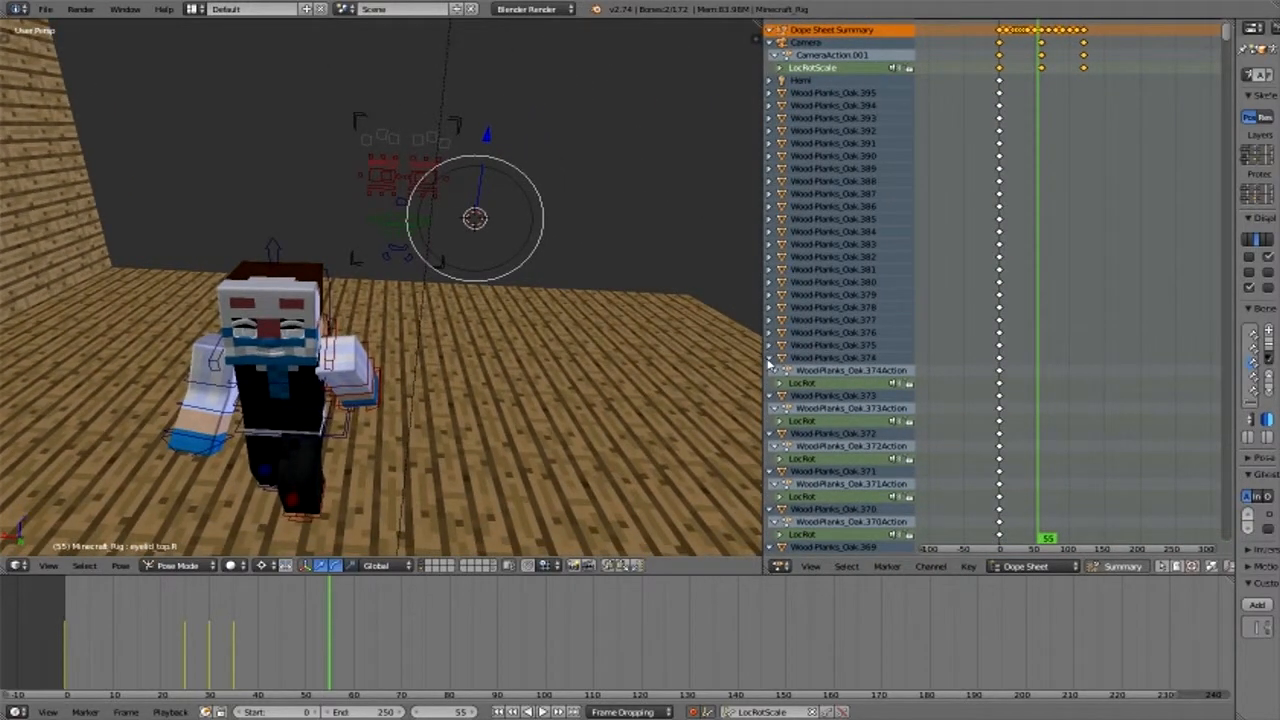
pyautogui.click(770, 358)
pyautogui.click(771, 370)
pyautogui.click(771, 383)
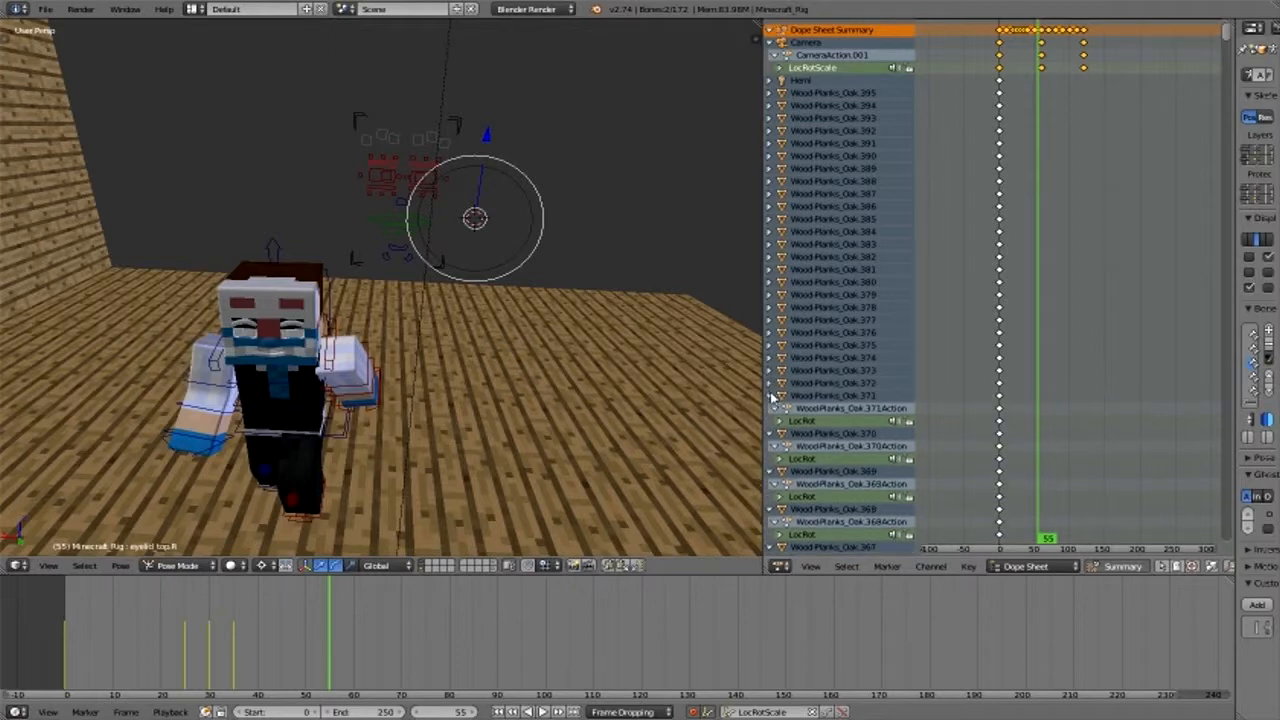
pyautogui.click(771, 396)
# - Find Minecraft_Rig near the end of the Dope Sheet channel list and expand its Minecraft_RigAction
pyautogui.moveTo(1226, 40); pyautogui.dragTo(1184, 534)
pyautogui.scroll(-10, 905, 345)
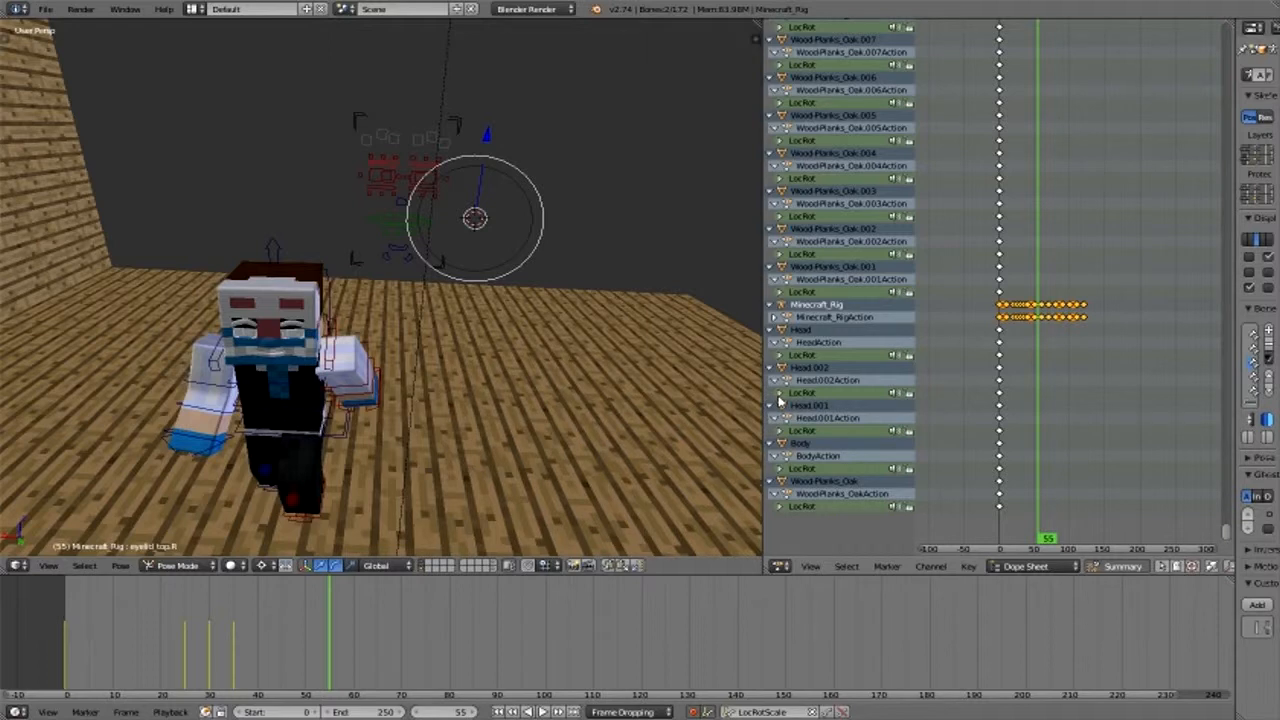
pyautogui.click(774, 317)
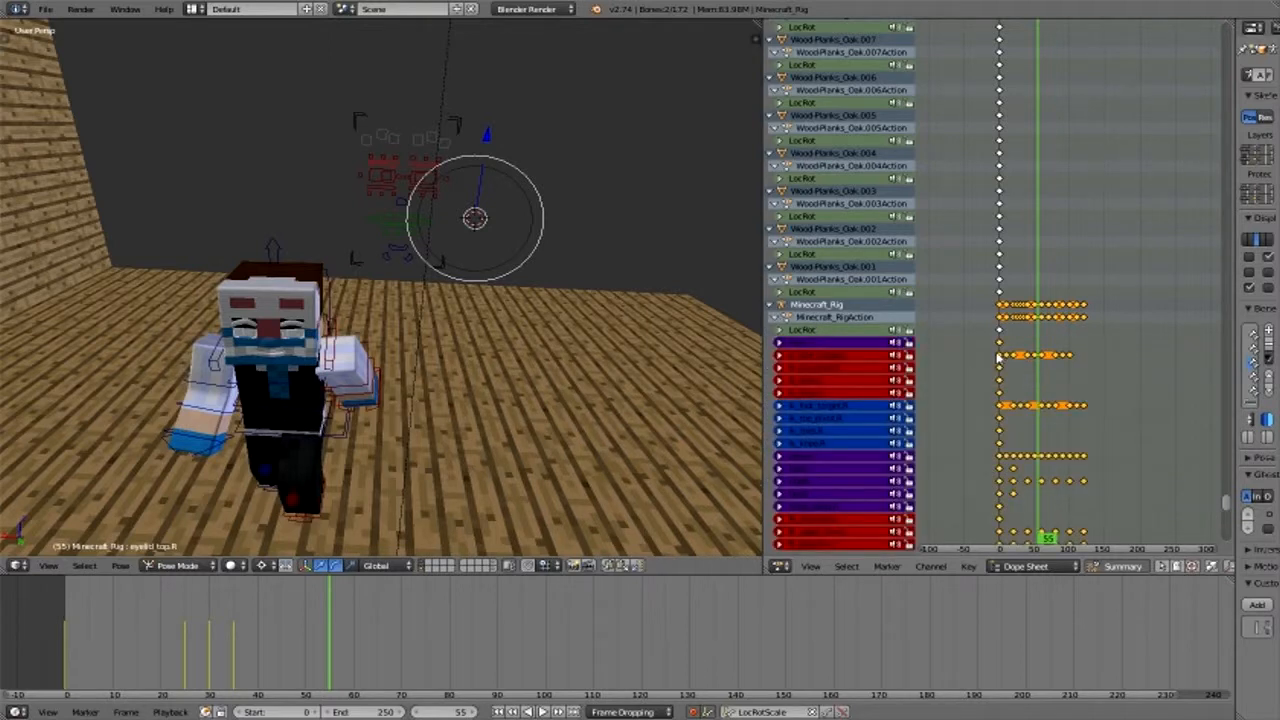
pyautogui.scroll(-3, 998, 357)
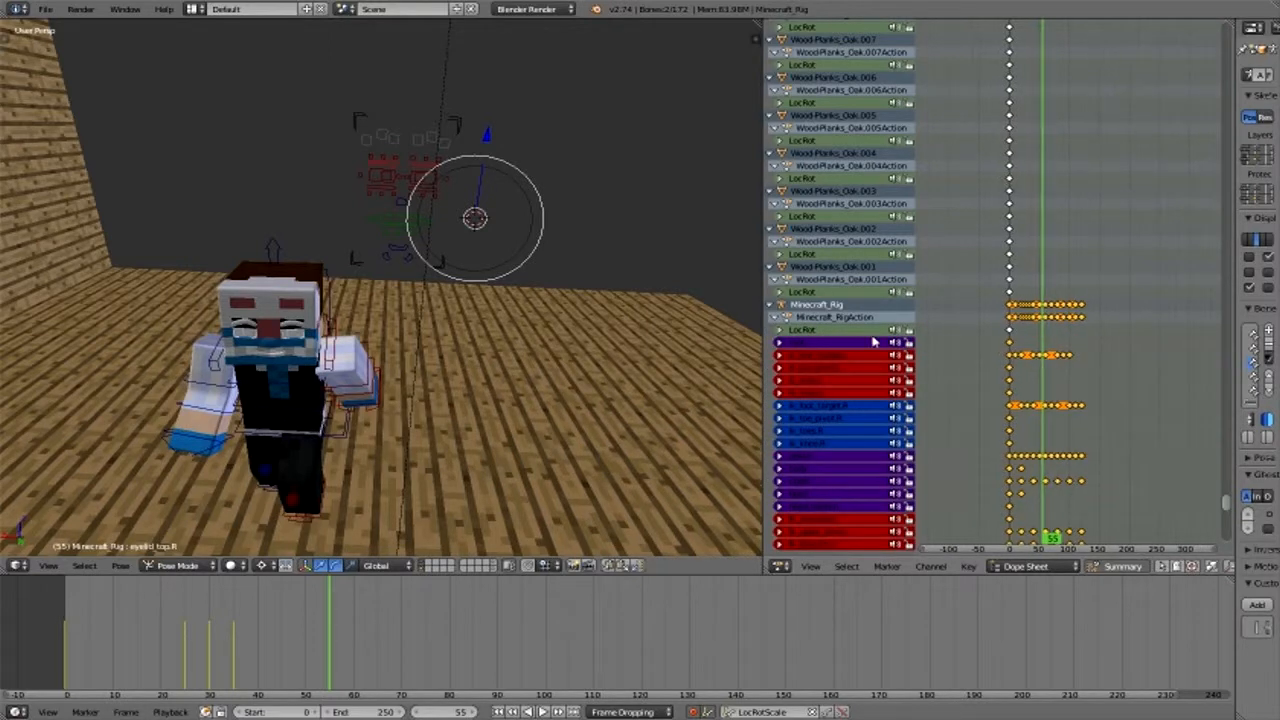
# - Select the four upper and lower eyelid bones and locate their highlighted channels in the Dope Sheet
pyautogui.rightClick(387, 169)
pyautogui.rightClick(417, 175)
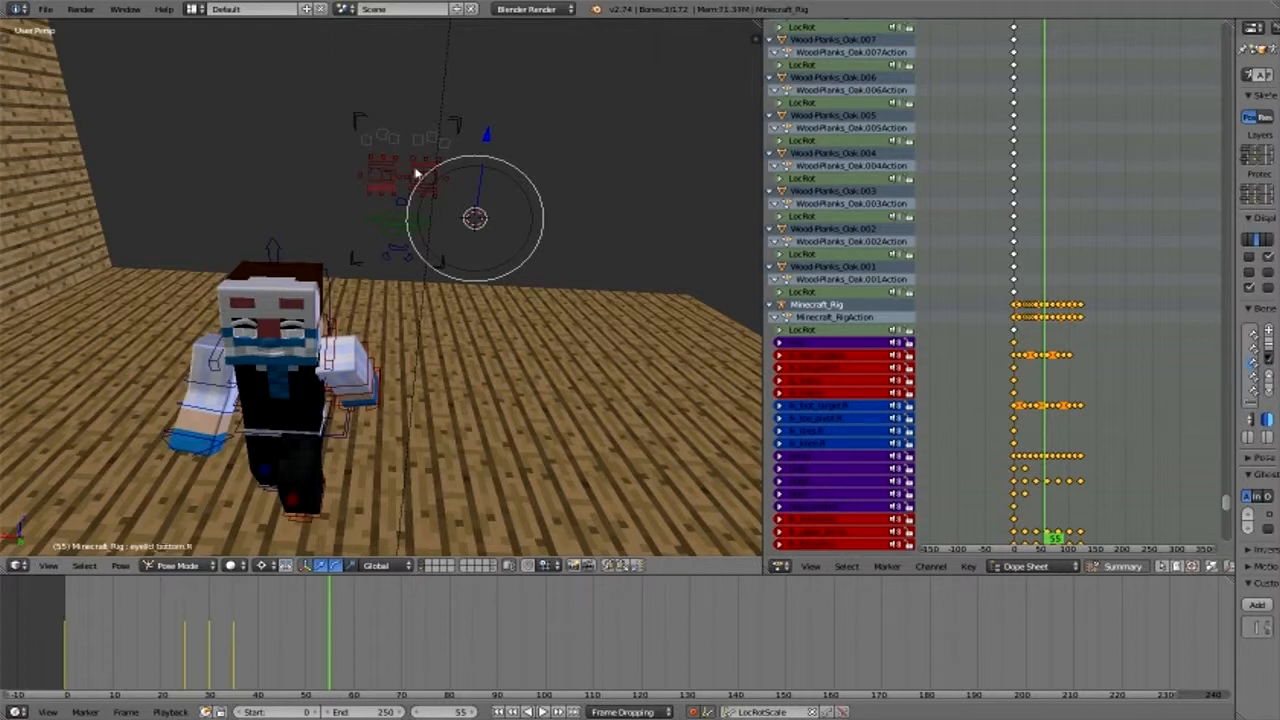
pyautogui.rightClick(420, 189)
pyautogui.scroll(-2, 1048, 386)
pyautogui.scroll(-6, 836, 384)
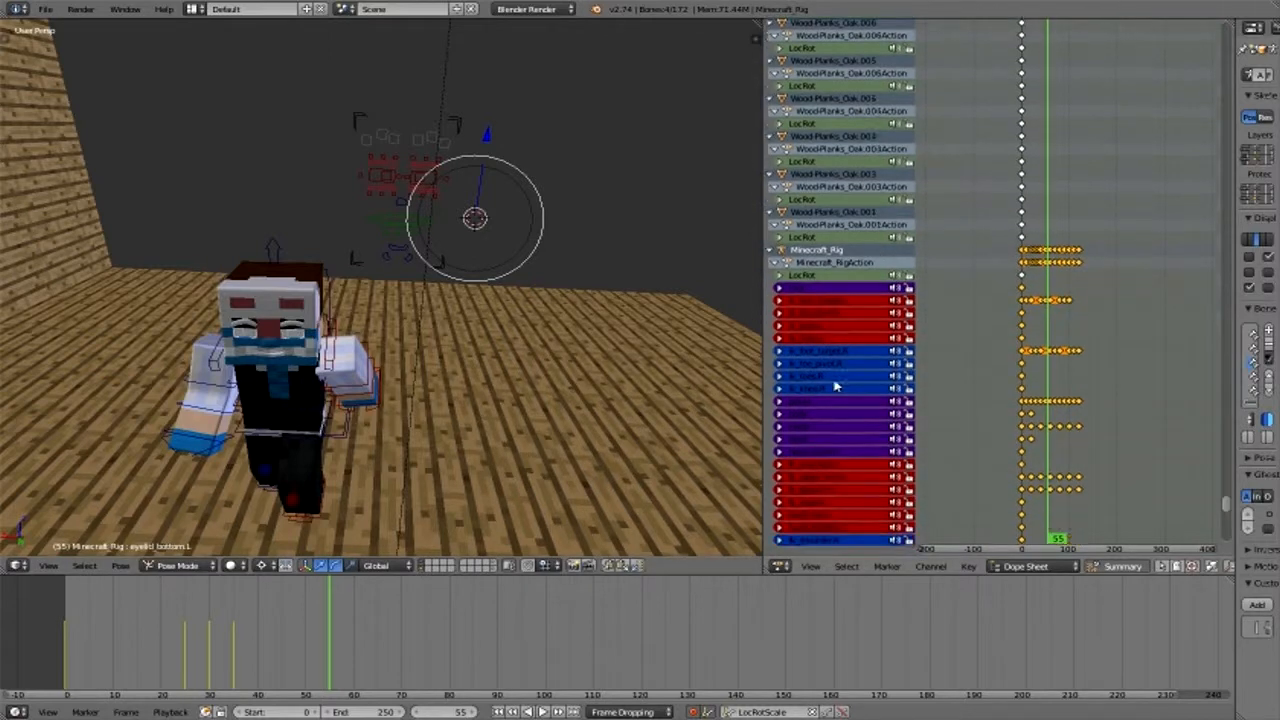
pyautogui.scroll(-7, 840, 392)
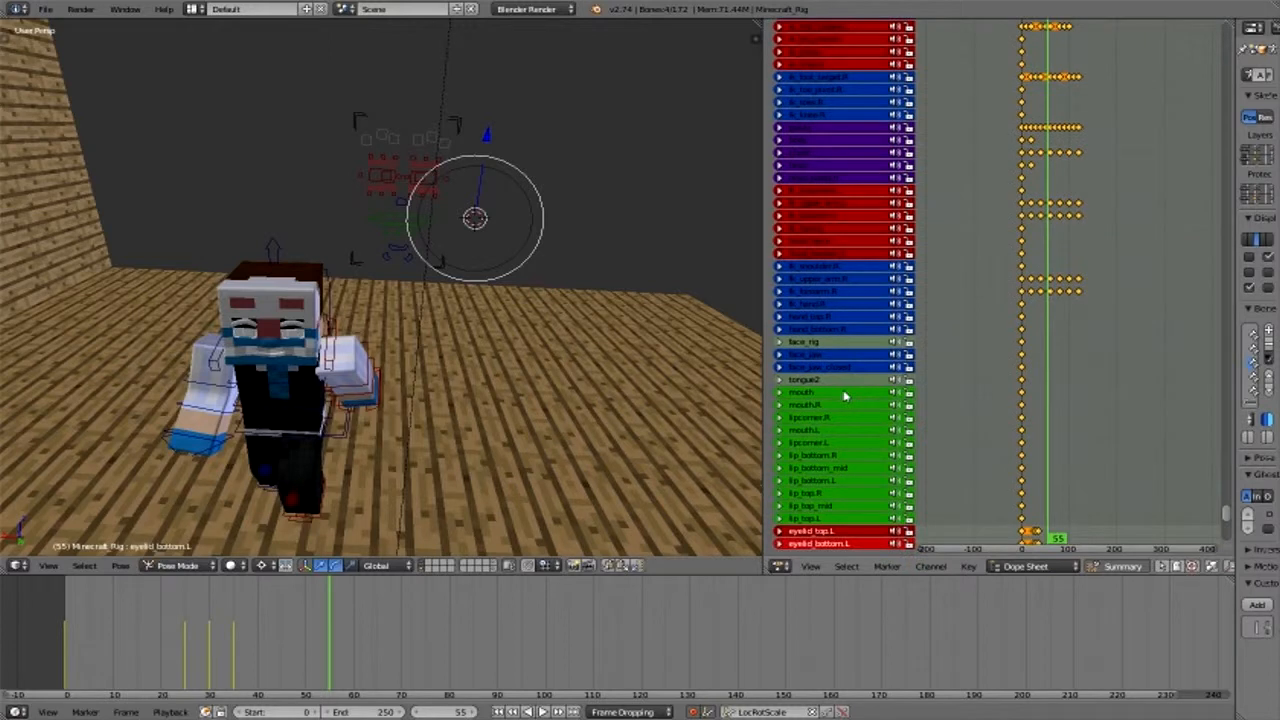
pyautogui.scroll(-1, 895, 425)
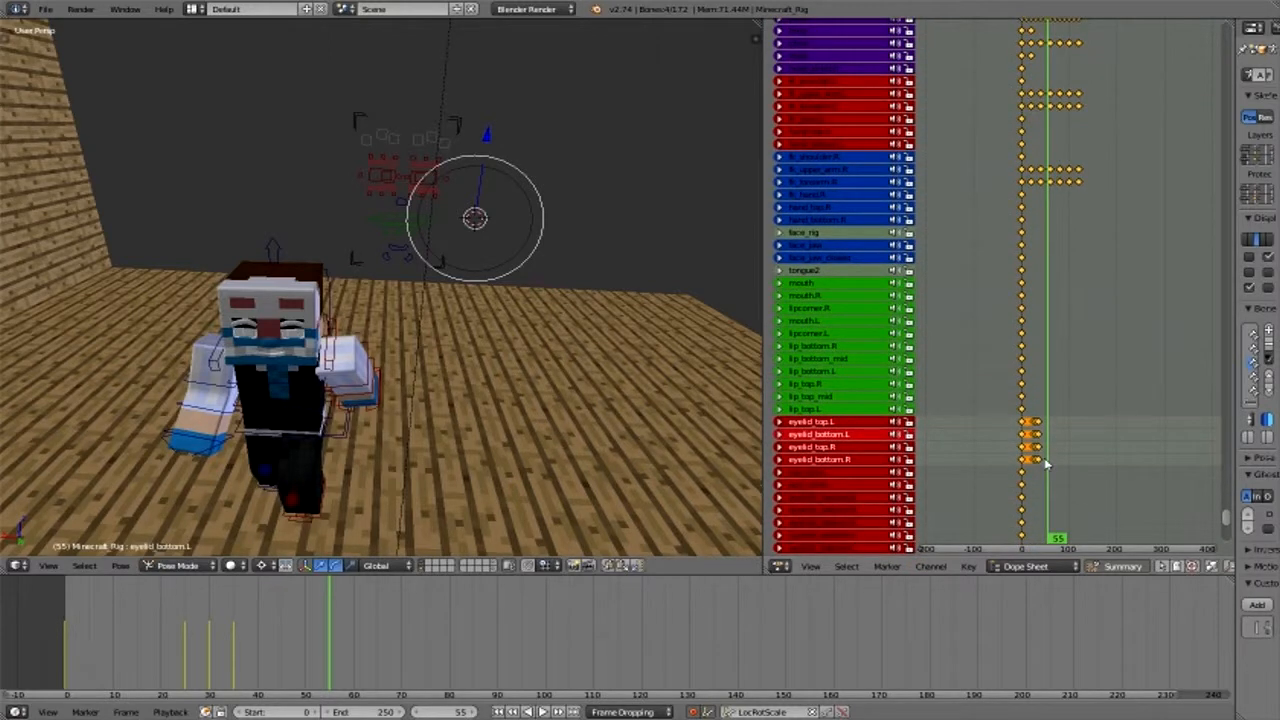
# - Select the four eyelid channels' blink keyframes at frames 25, 30 and 35 and duplicate them 30 frames later
pyautogui.scroll(6, 1047, 462)
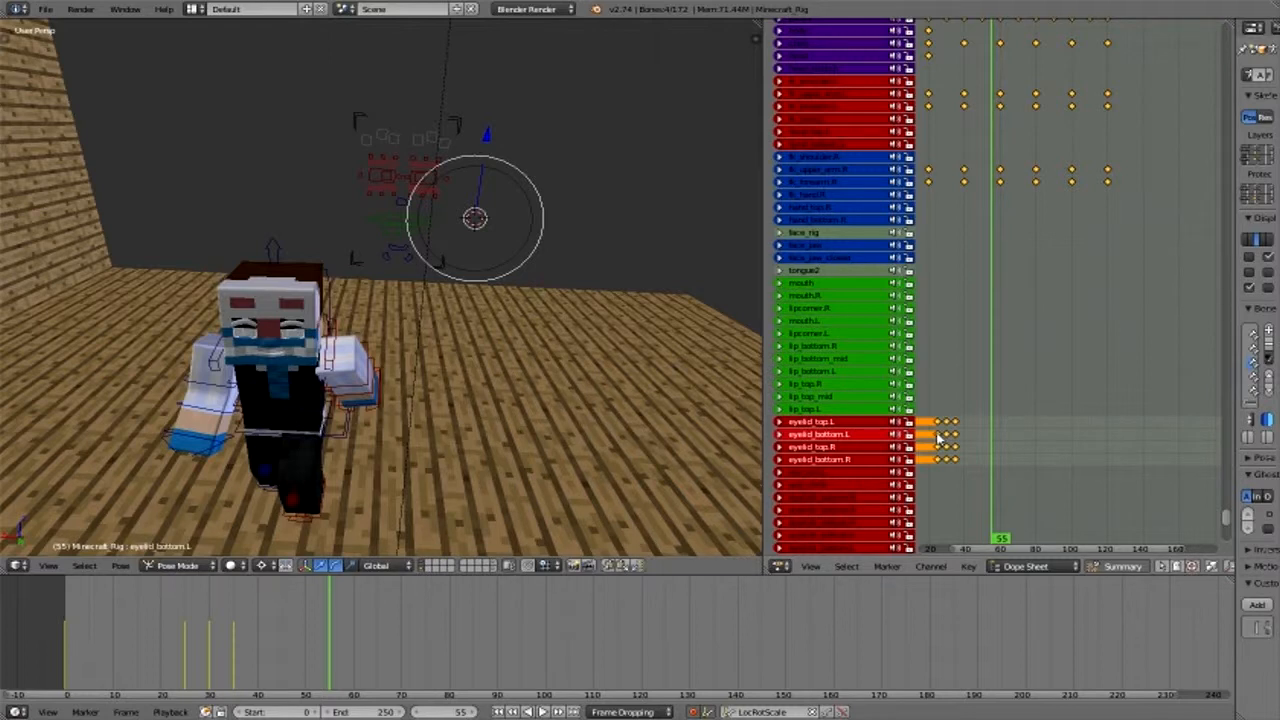
pyautogui.rightClick(937, 422)
pyautogui.keyDown('shift'); pyautogui.rightClick(937, 434); pyautogui.keyUp('shift')
pyautogui.keyDown('shift'); pyautogui.rightClick(940, 446); pyautogui.keyUp('shift')
pyautogui.keyDown('shift'); pyautogui.rightClick(948, 457); pyautogui.keyUp('shift')
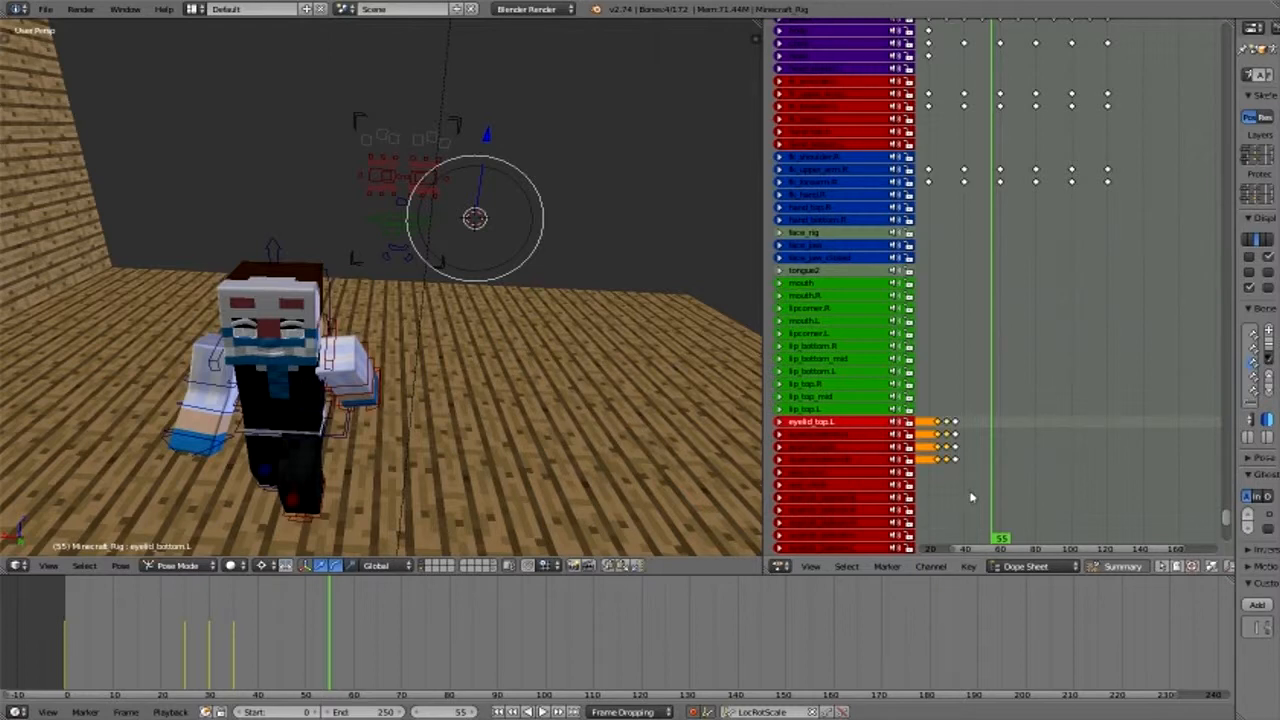
pyautogui.press('b')
pyautogui.moveTo(931, 411); pyautogui.dragTo(964, 468)
pyautogui.moveTo(979, 551)
pyautogui.mouseDown()
pyautogui.moveTo(941, 561)
pyautogui.moveTo(971, 550)
pyautogui.mouseUp()
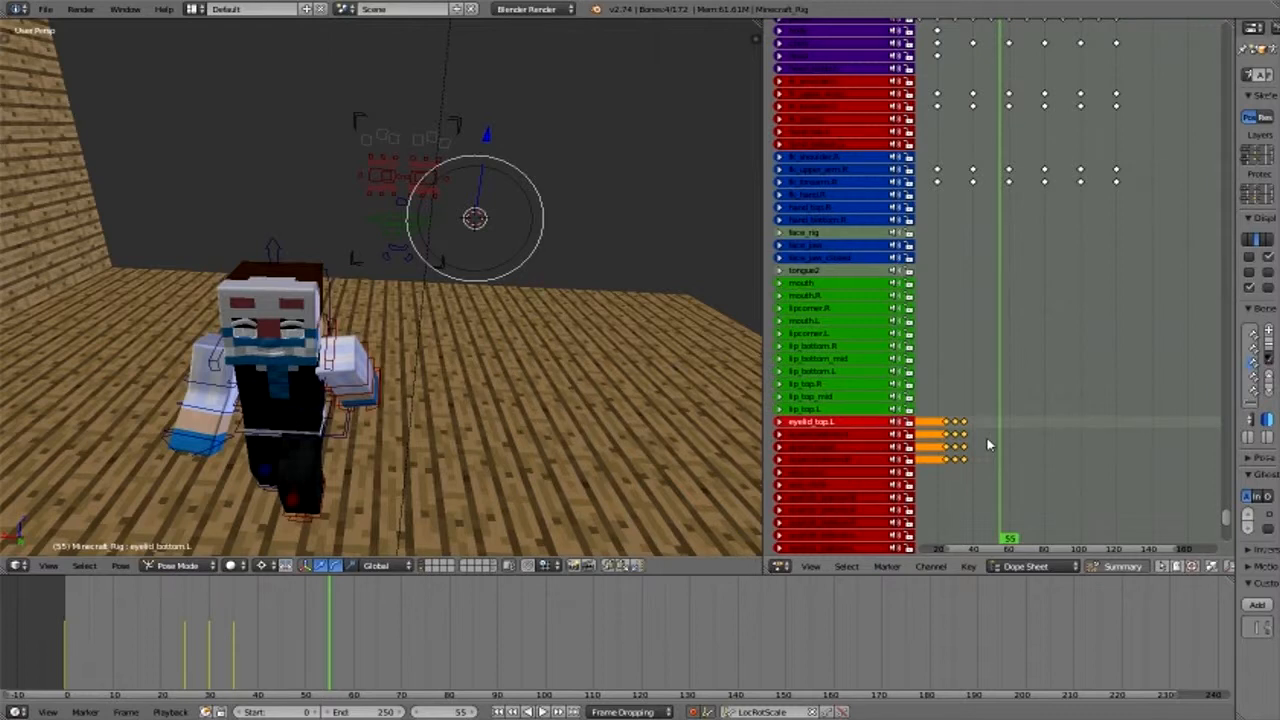
pyautogui.hotkey('shift', 'd')
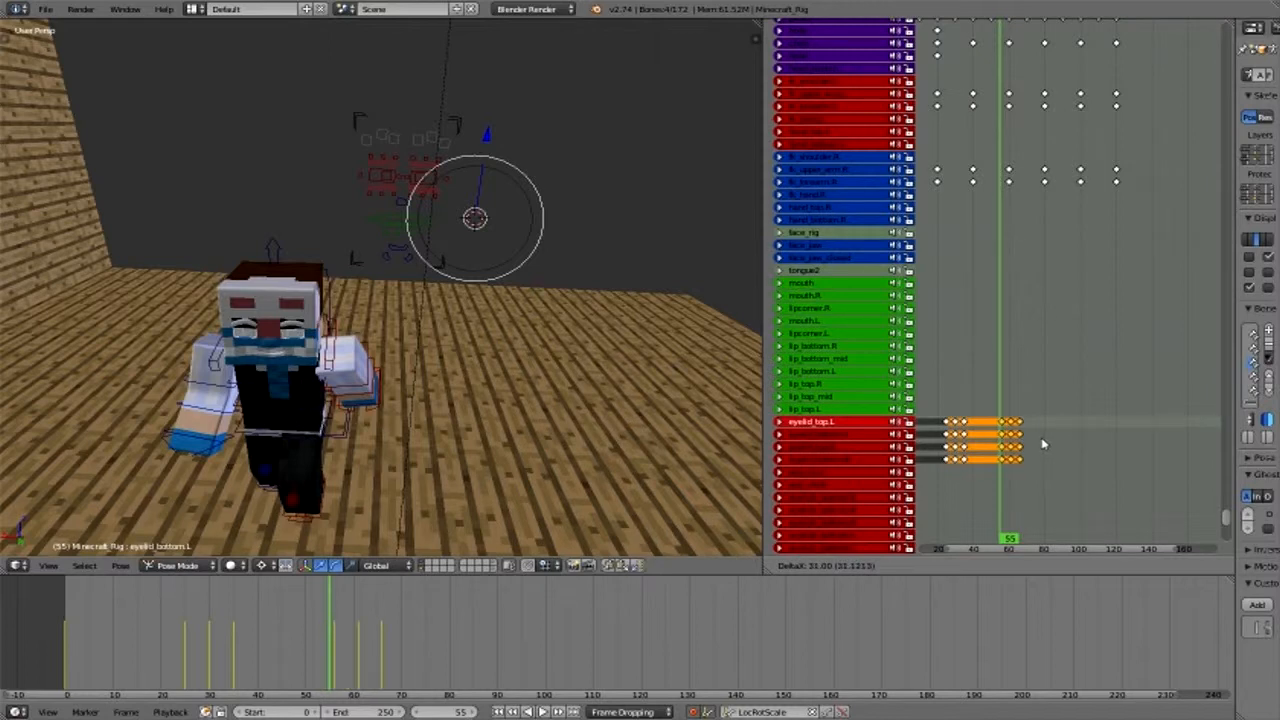
pyautogui.click(884, 519)
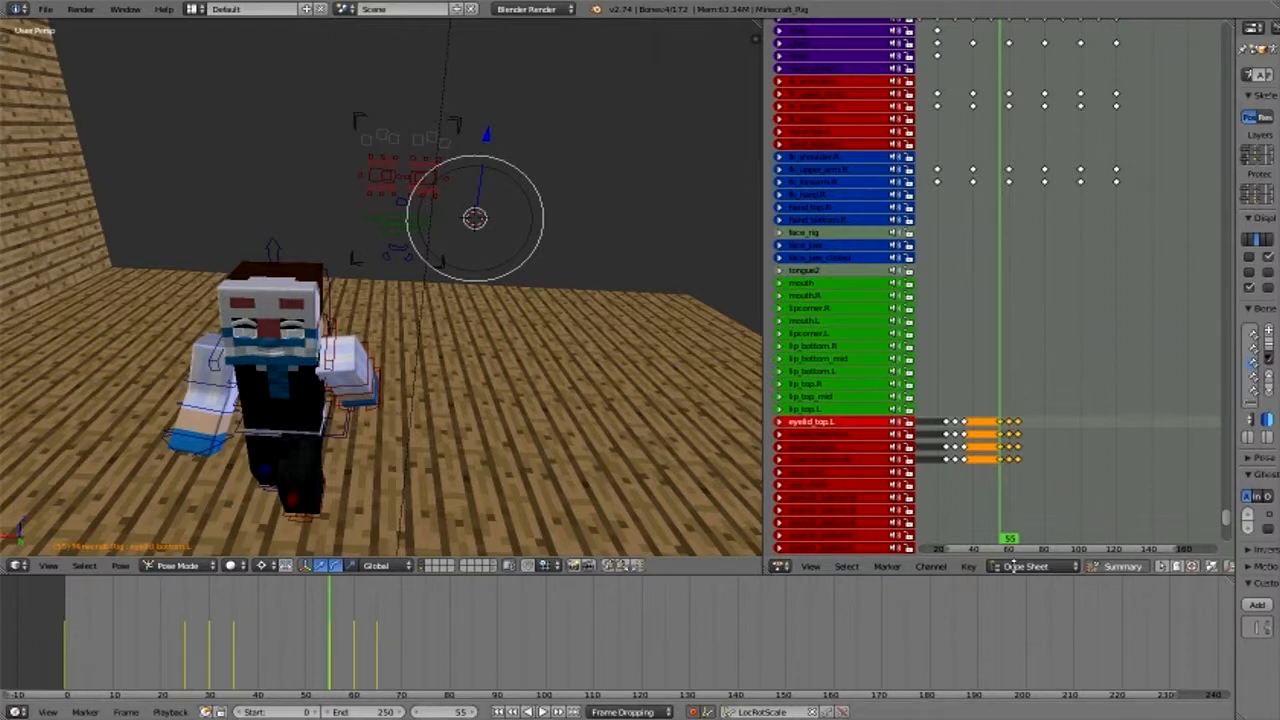
# - Set the current frame to 85 and duplicate the selected eyelid blink keyframes 30 frames later, to frames 85, 90 and 95
pyautogui.hotkey('shift', 'Up')
pyautogui.hotkey('shift', 'Up')
pyautogui.hotkey('shift', 'Up')
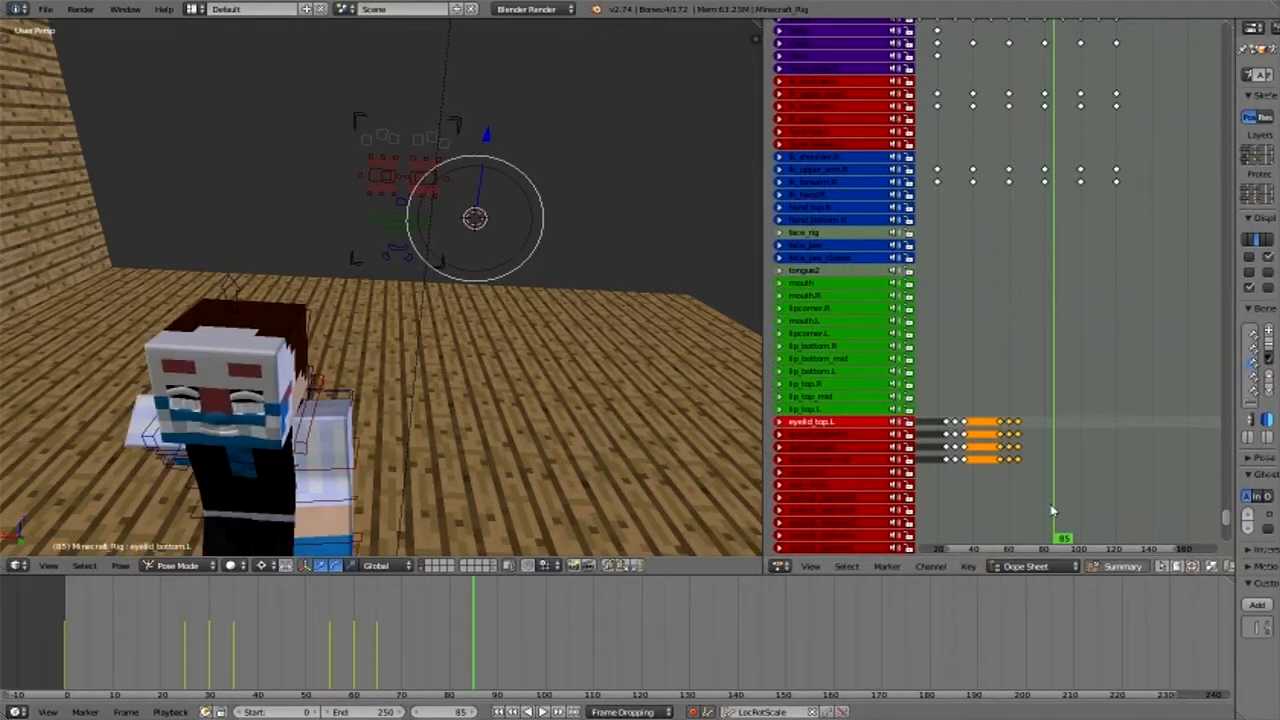
pyautogui.hotkey('shift', 'd')
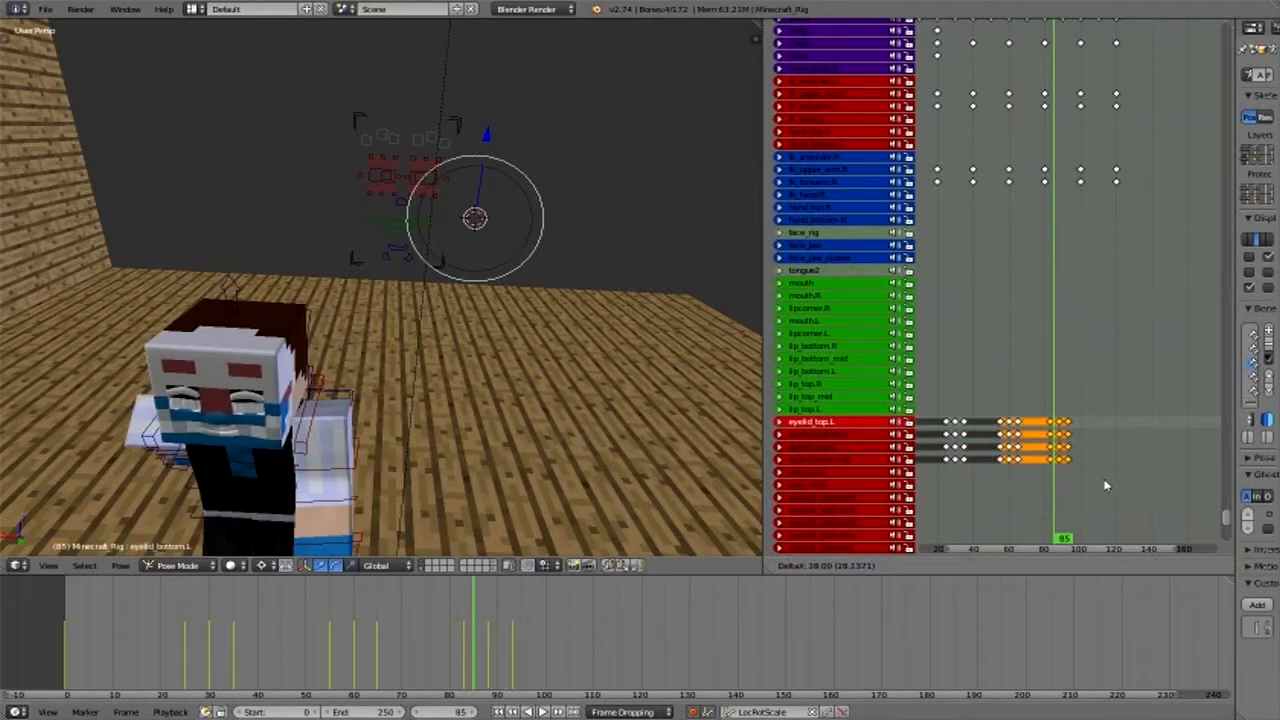
pyautogui.click(1106, 486)
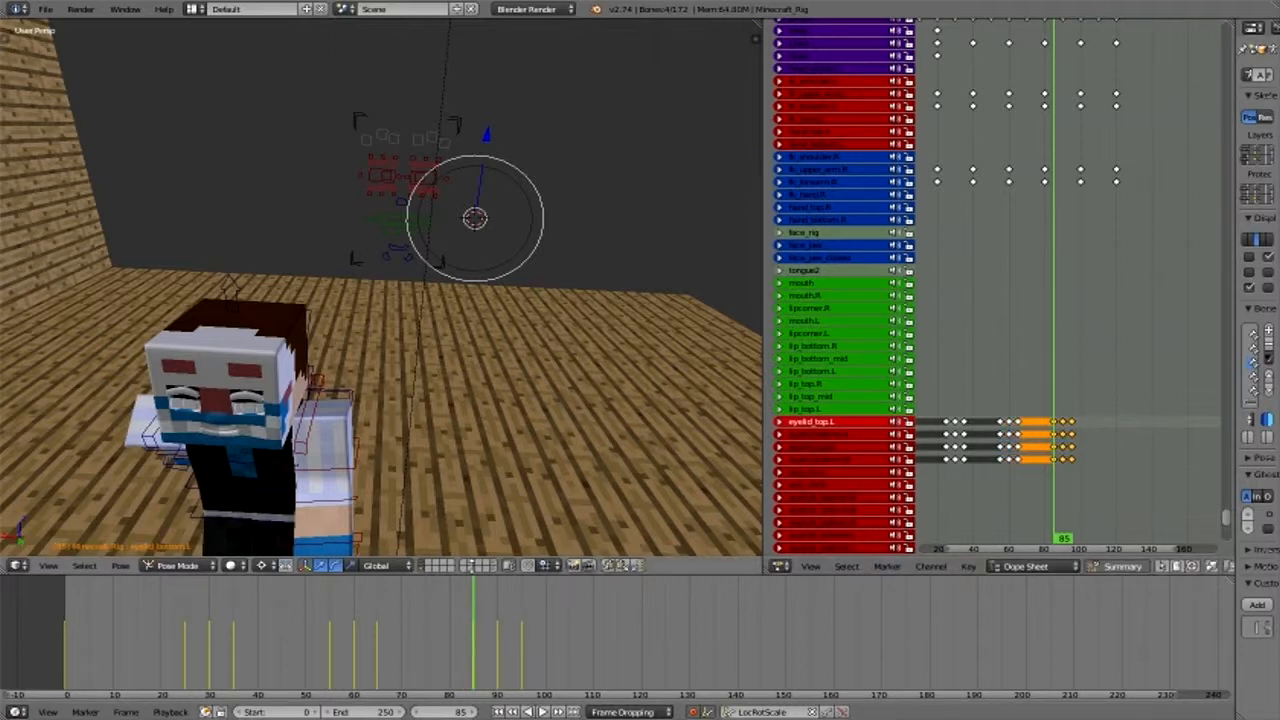
# - Play the animation from frame 0 through the camera view to check the timing of the blinks
pyautogui.rightClick(352, 468)
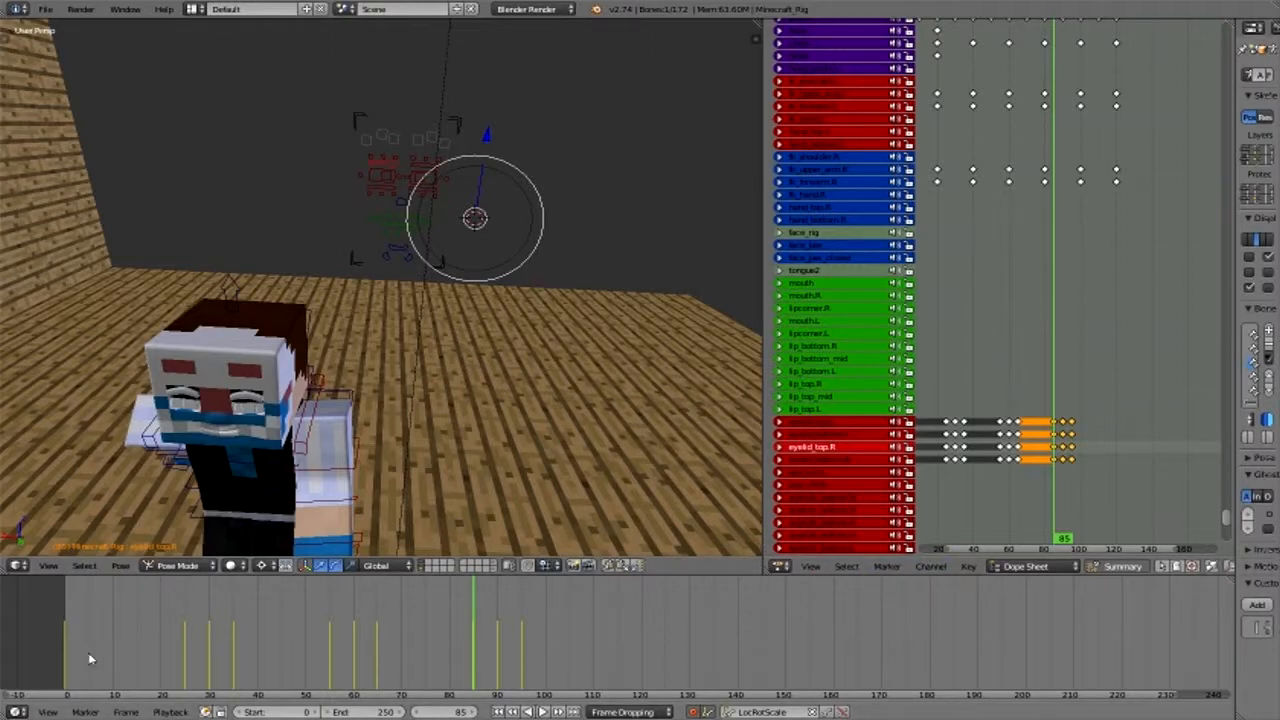
pyautogui.hotkey('shift', 'Left')
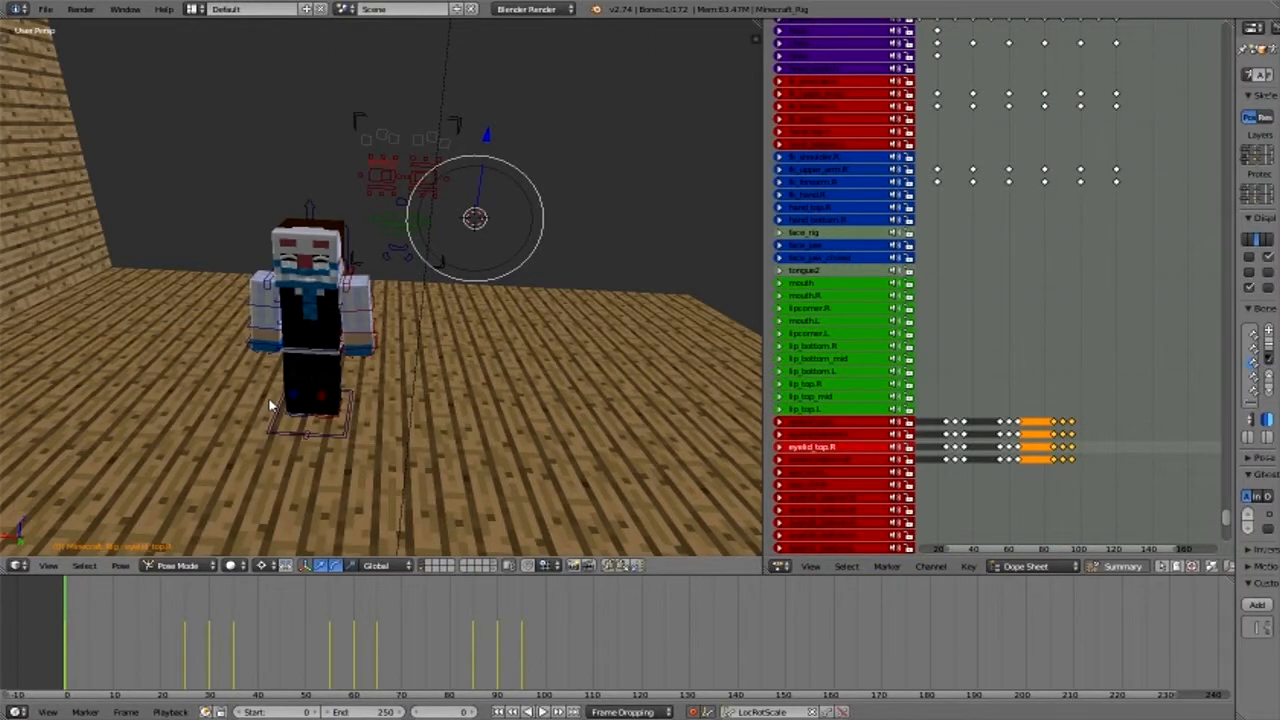
pyautogui.press('KP_0')
pyautogui.scroll(4, 335, 364)
pyautogui.scroll(-1, 335, 364)
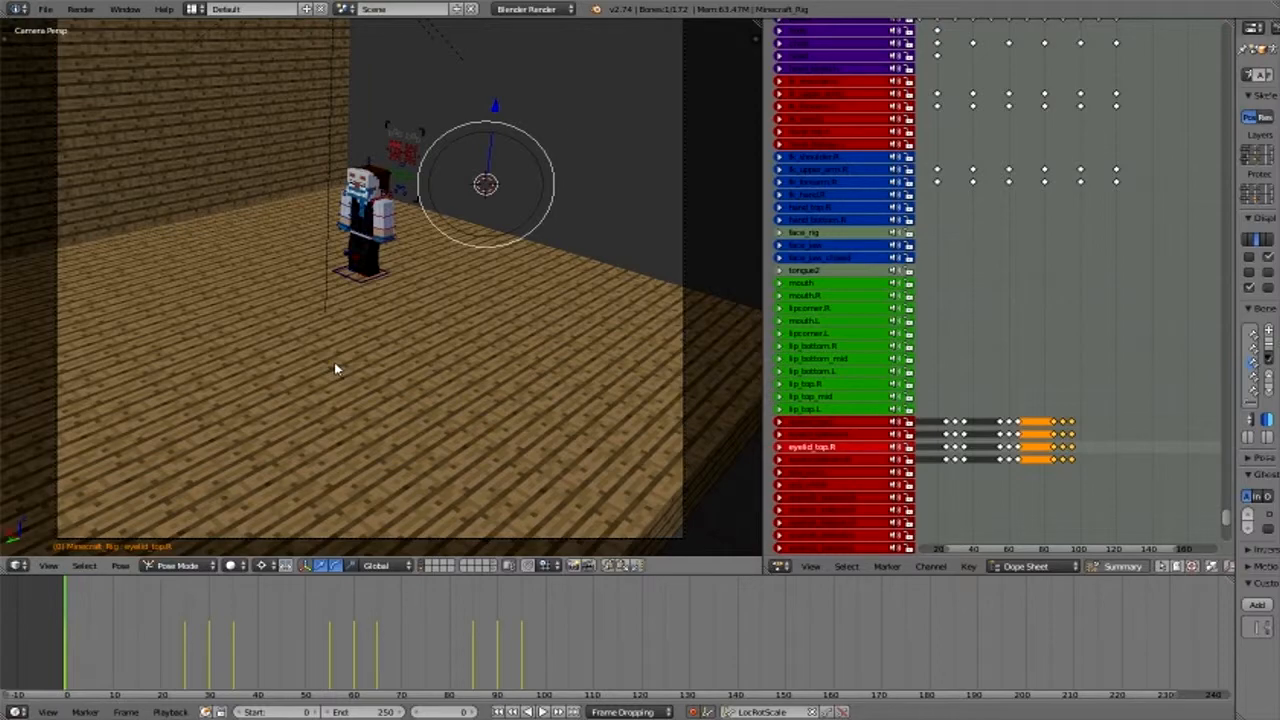
pyautogui.hotkey('alt', 'a')
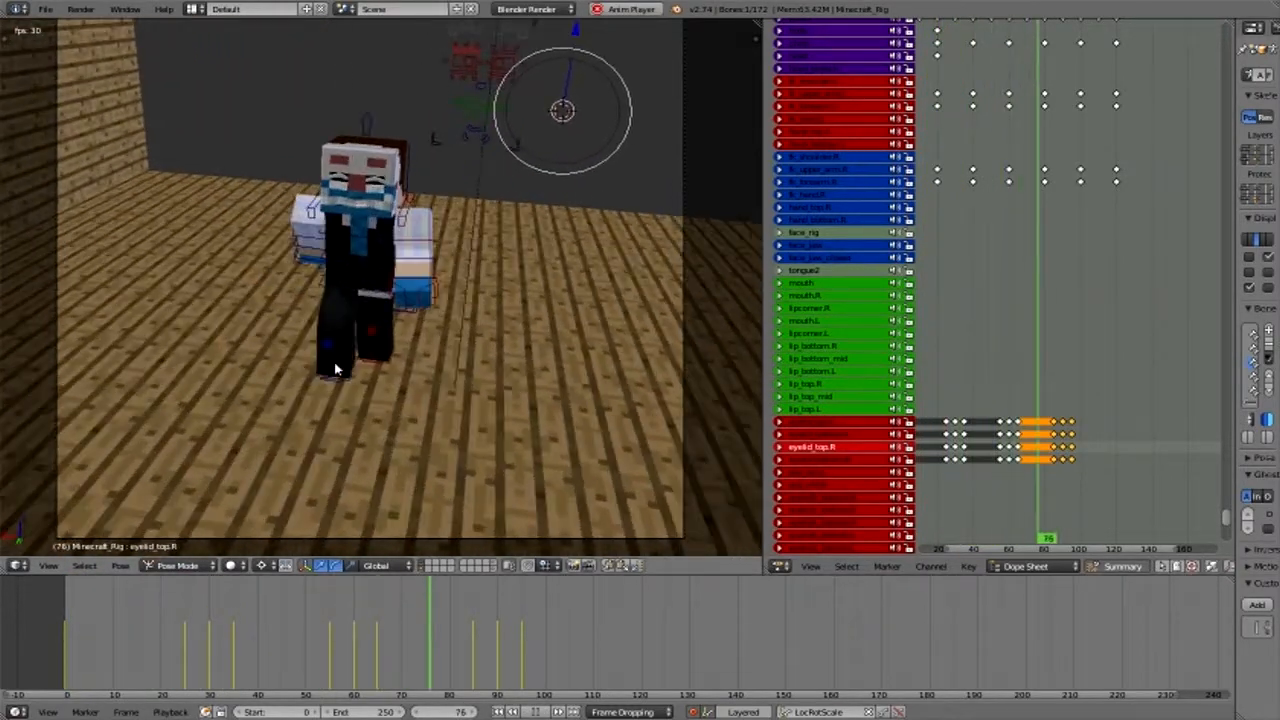
pyautogui.hotkey('alt', 'a')
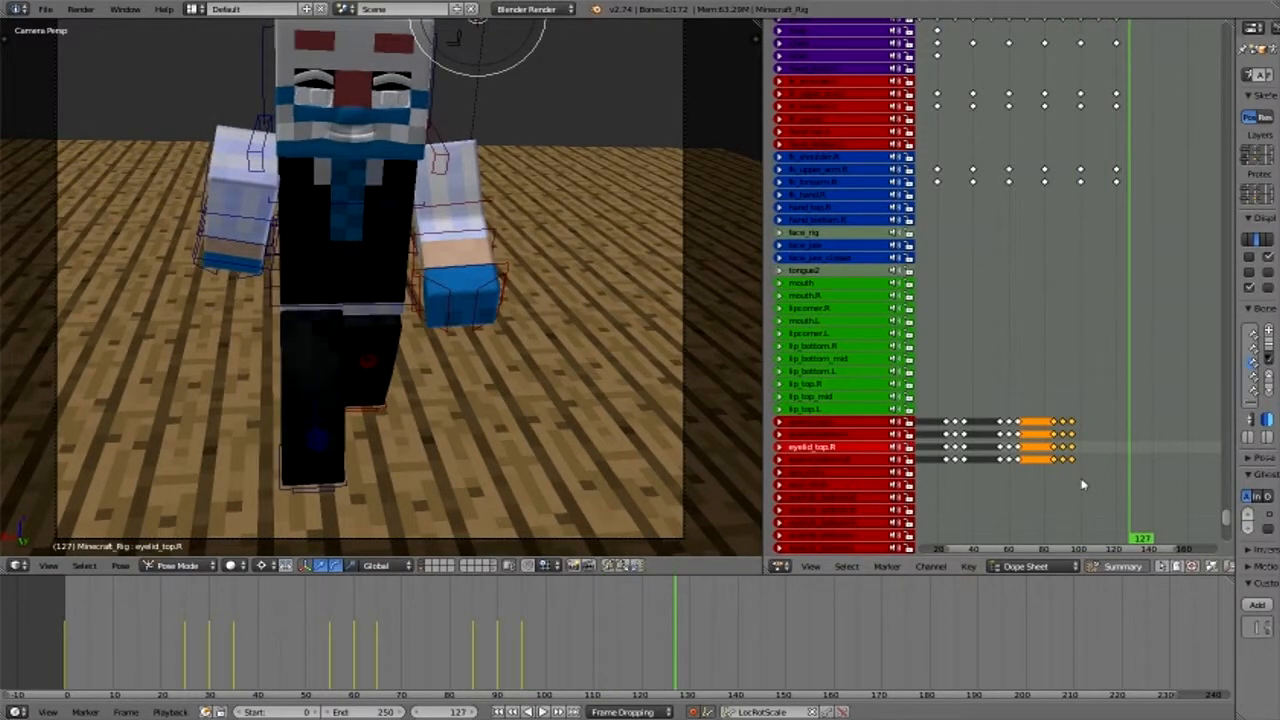
pyautogui.press('b')
pyautogui.moveTo(1082, 477); pyautogui.dragTo(936, 416)
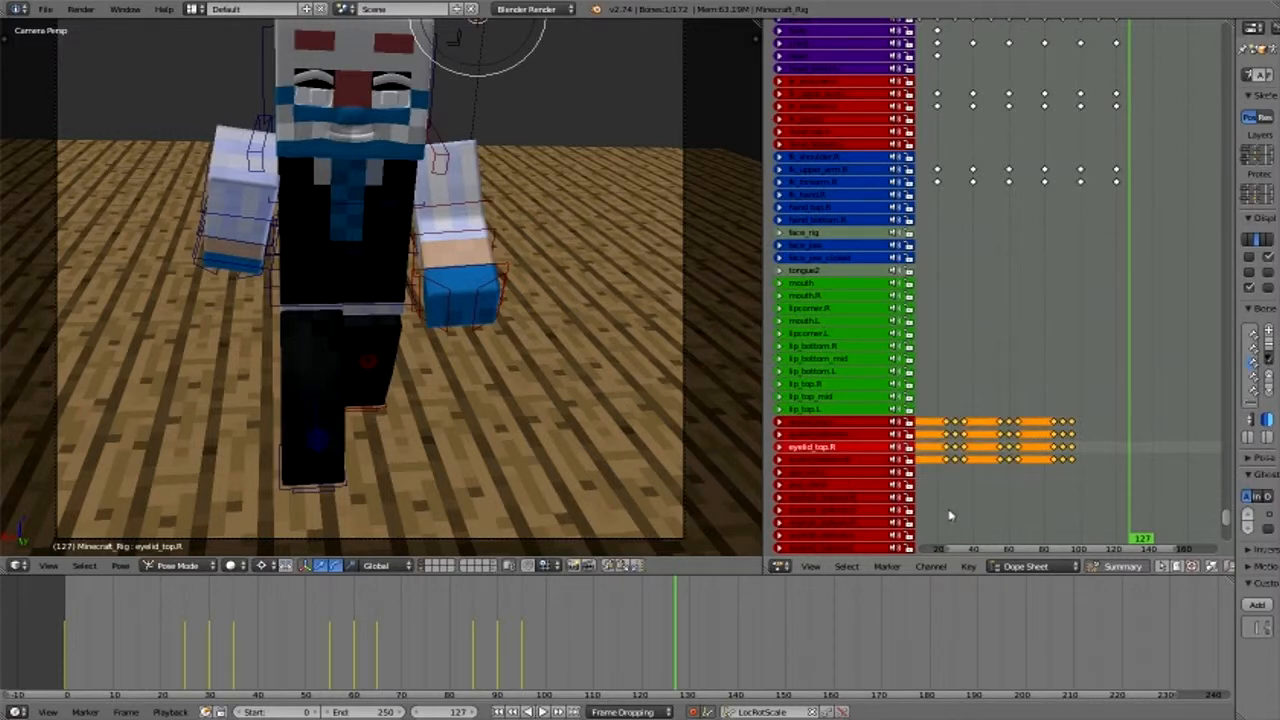
pyautogui.click(950, 515)
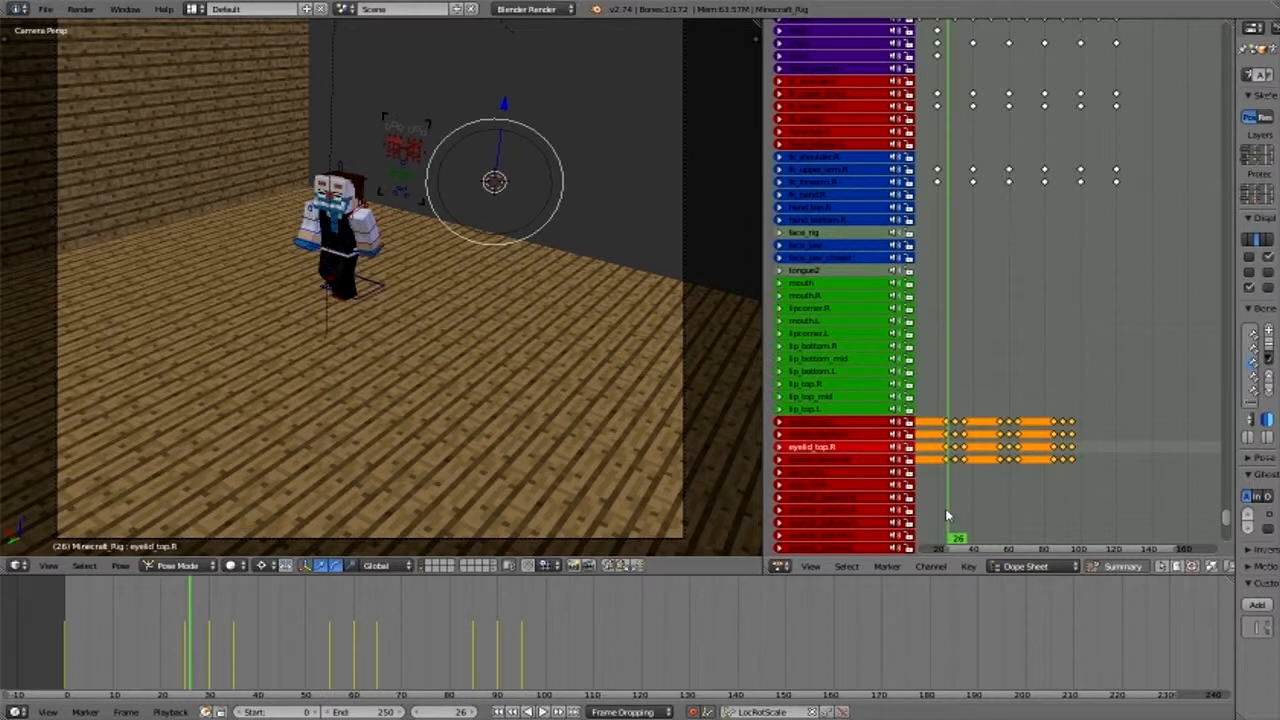
pyautogui.press('Left')
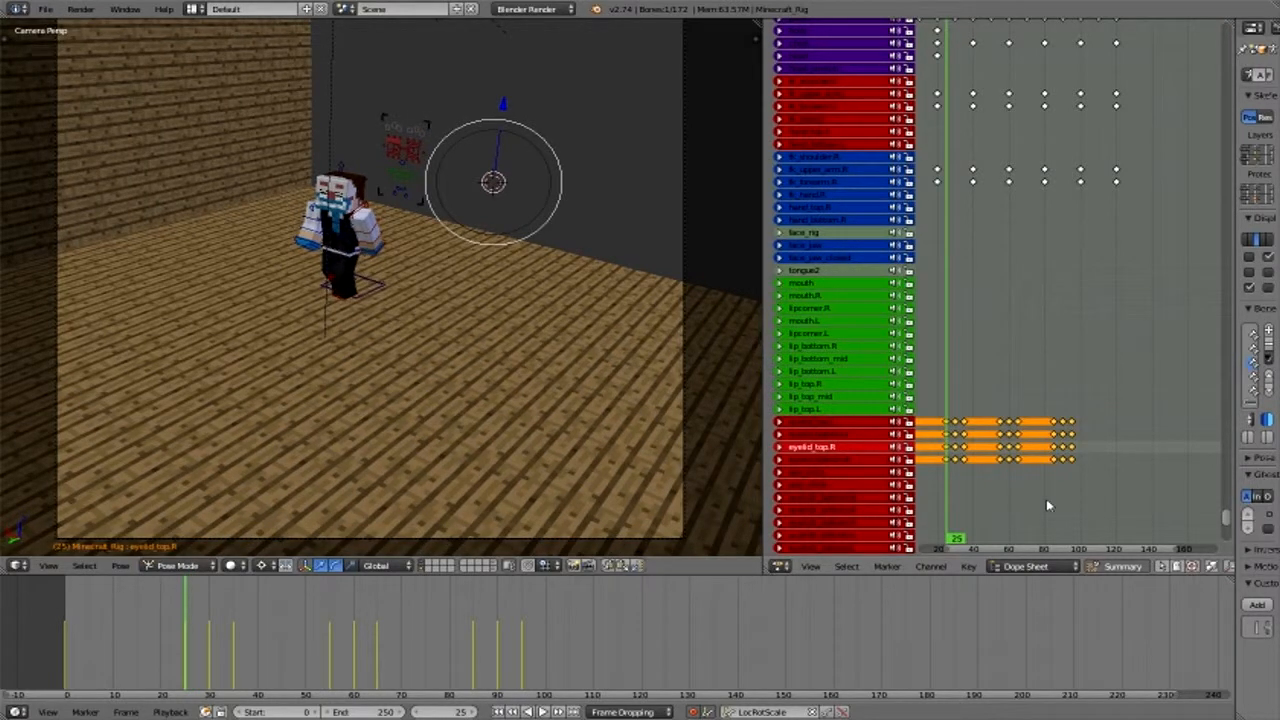
pyautogui.press('s')
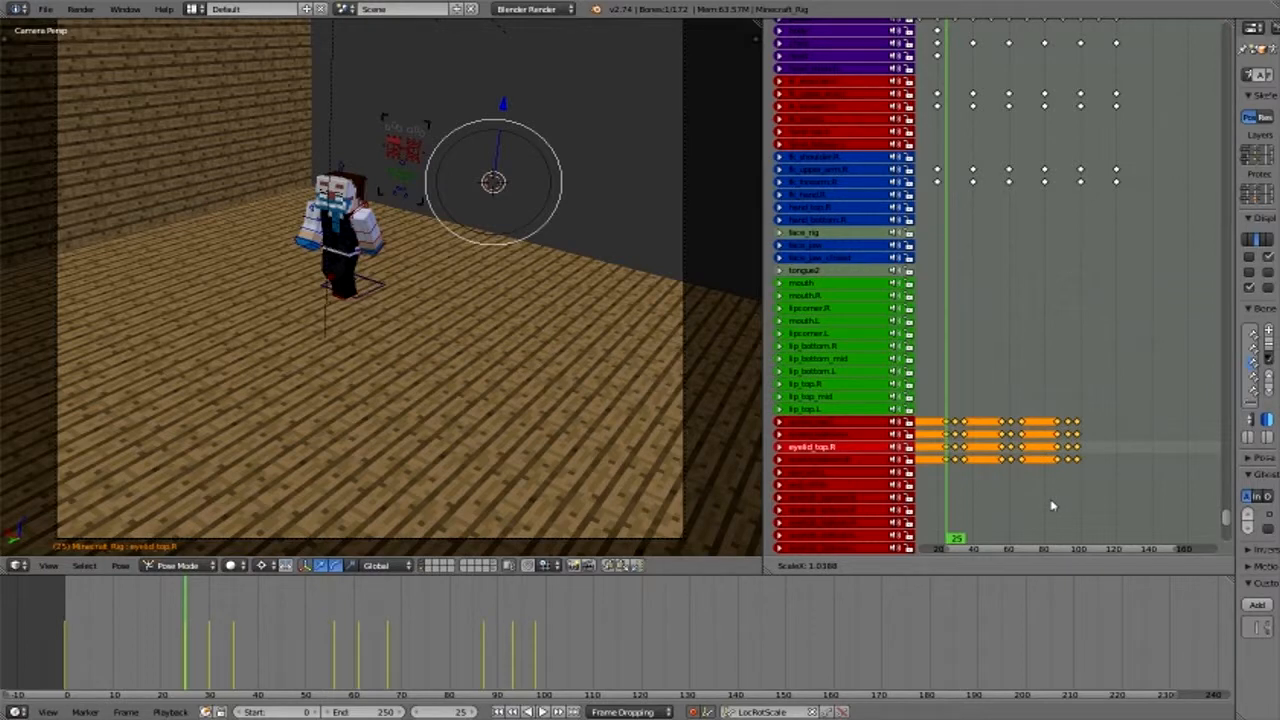
pyautogui.click(1020, 490)
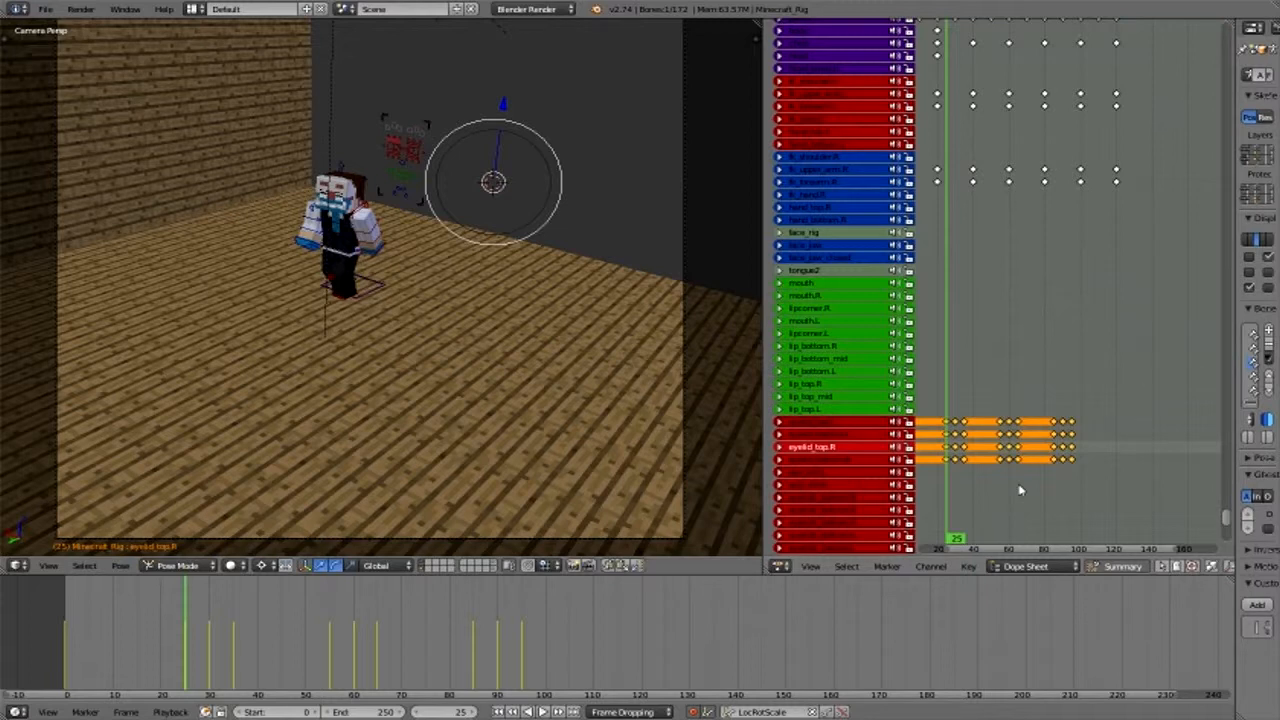
pyautogui.click(1020, 490)
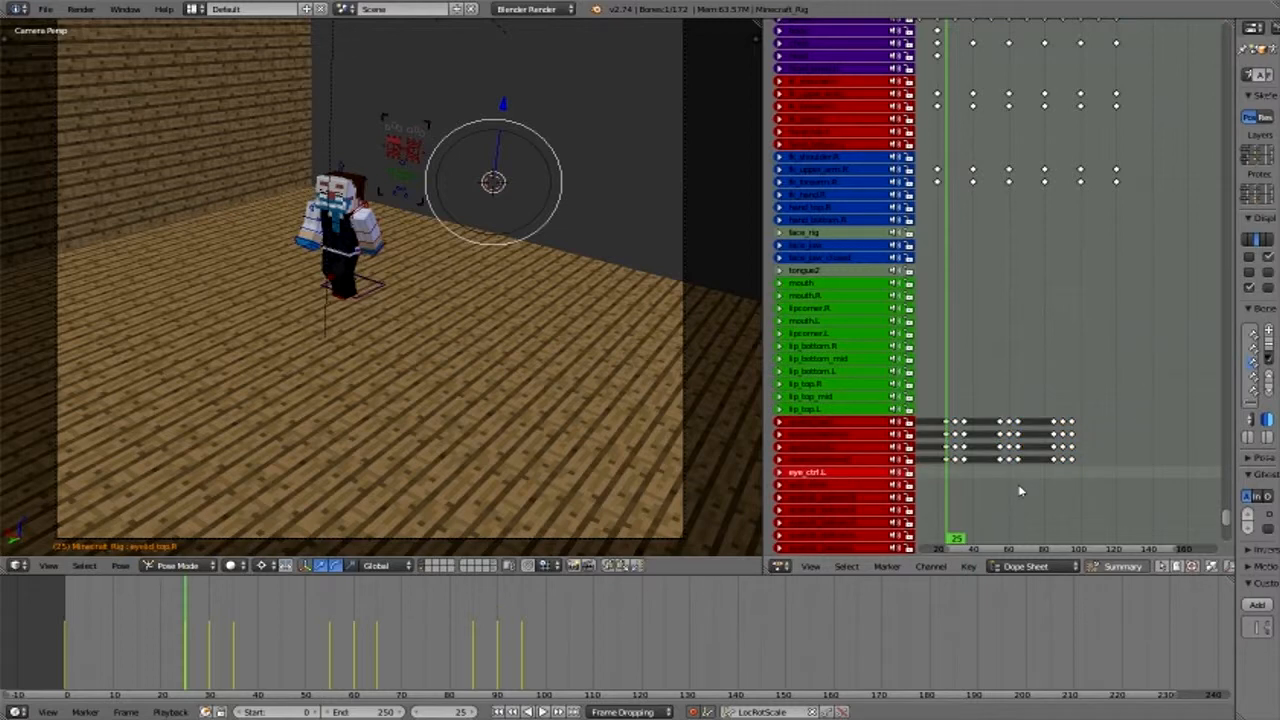
# - Move the second and third blinks' keyframes on the four eyelid channels 10 frames later, so they start at frames 65 and 95
pyautogui.press('b')
pyautogui.moveTo(995, 477); pyautogui.dragTo(1085, 414)
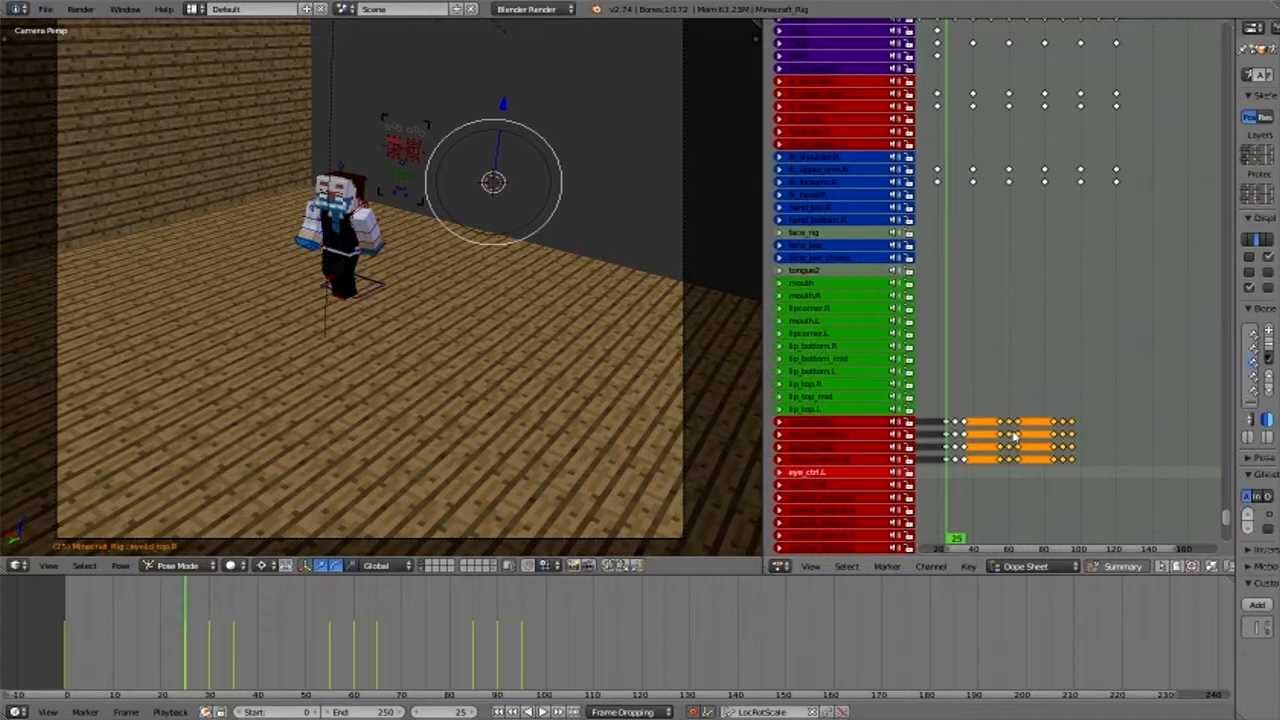
pyautogui.press('g')
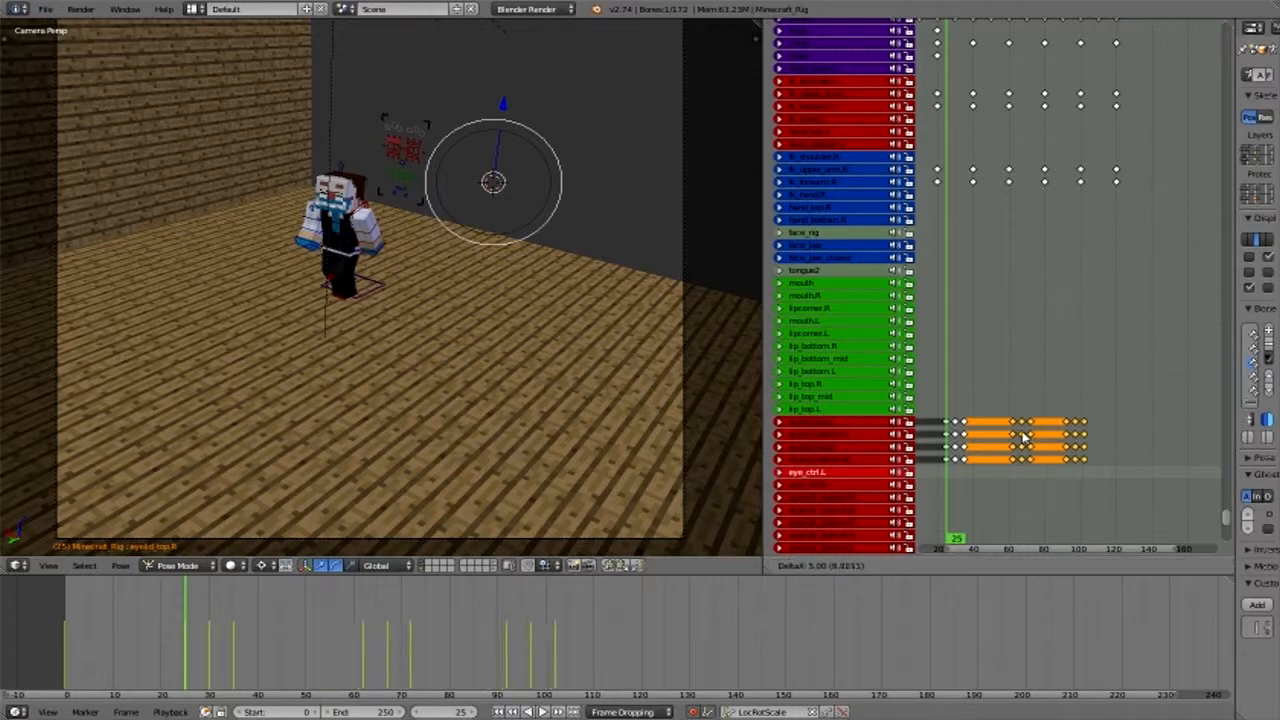
pyautogui.click(1051, 404)
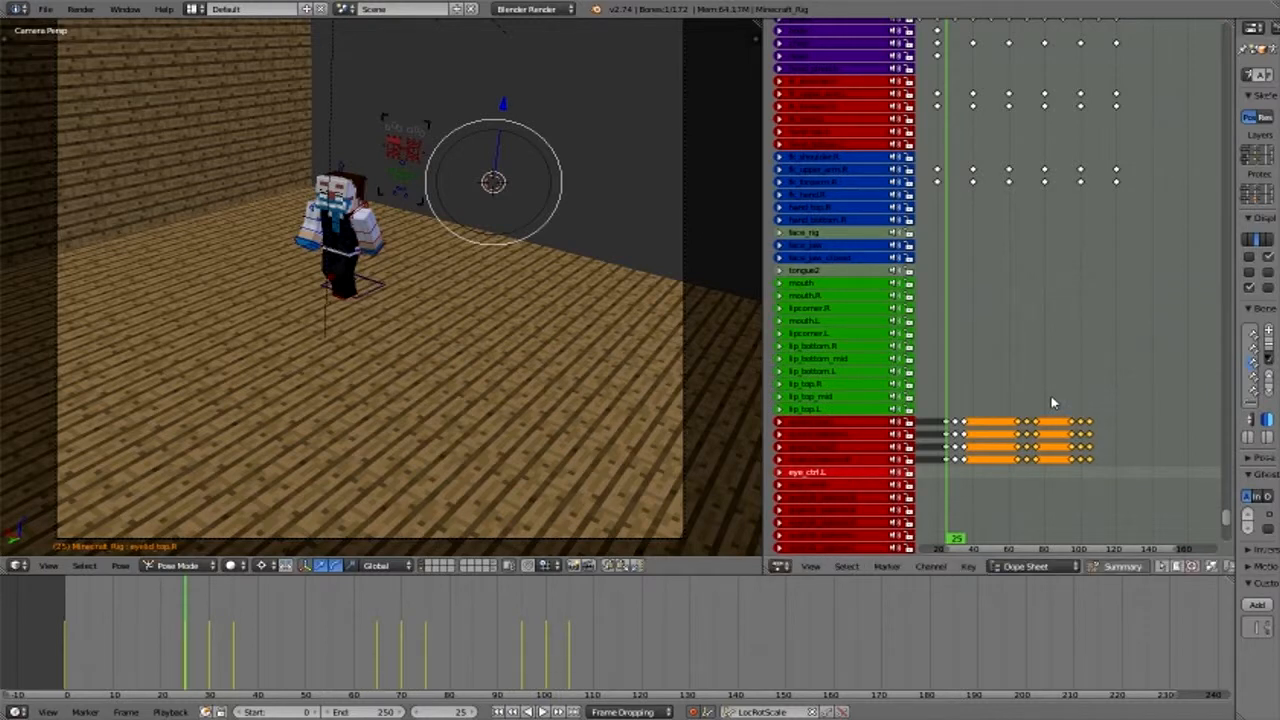
# - Select only the last blink's keyframes on the four eyelid channels and move them to frames 105, 110 and 115
pyautogui.press('b')
pyautogui.moveTo(1066, 396); pyautogui.dragTo(1129, 468)
pyautogui.click(1066, 446)
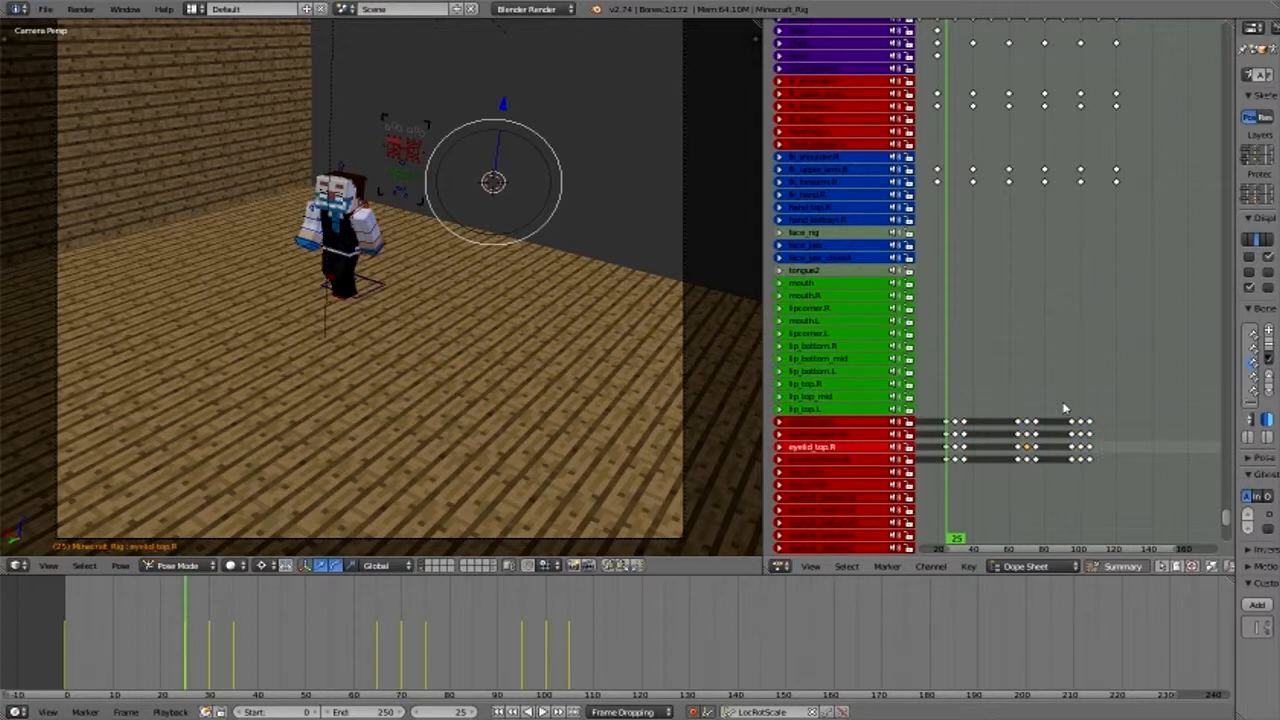
pyautogui.rightClick(1065, 408)
pyautogui.press('b')
pyautogui.moveTo(1063, 400); pyautogui.dragTo(1072, 452)
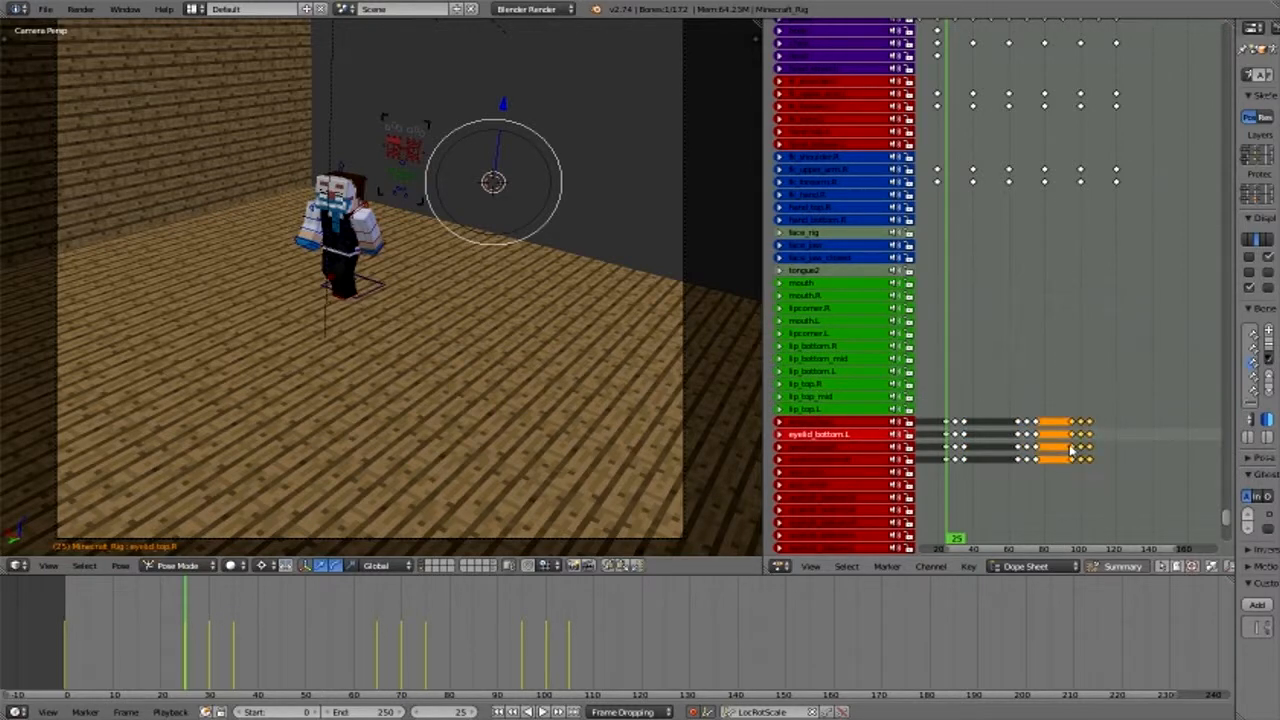
pyautogui.press('g')
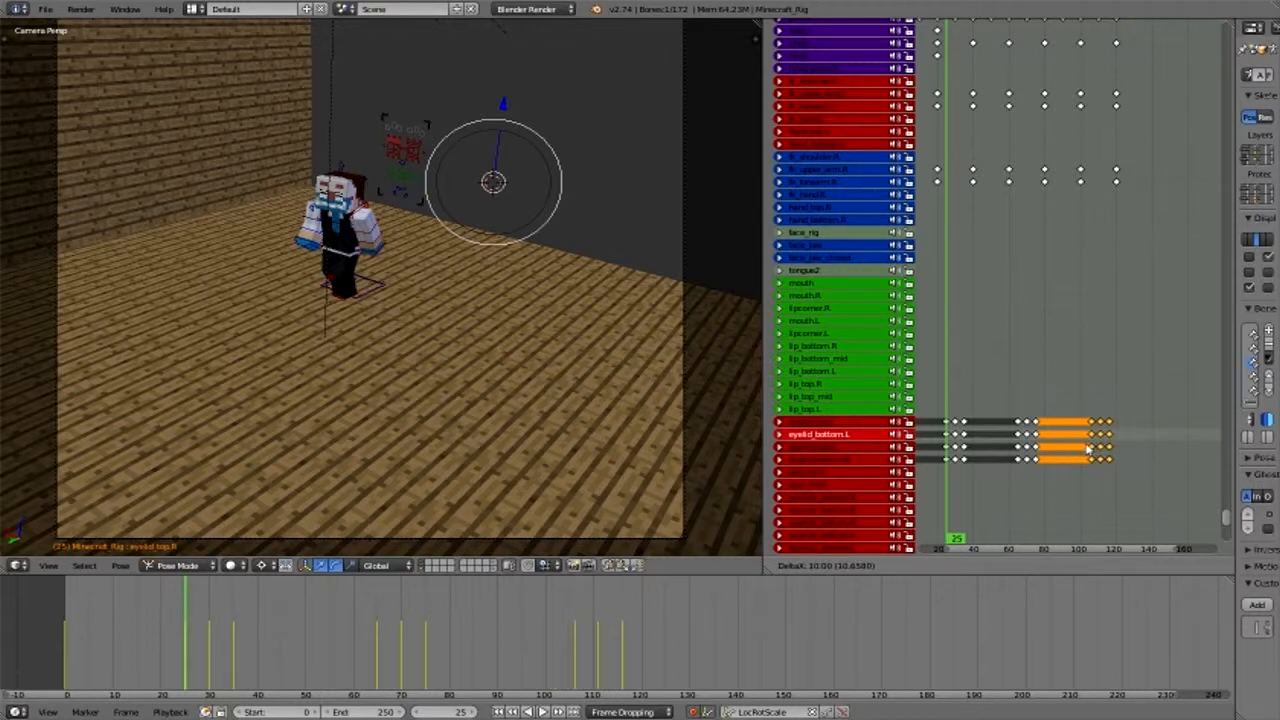
pyautogui.click(1088, 452)
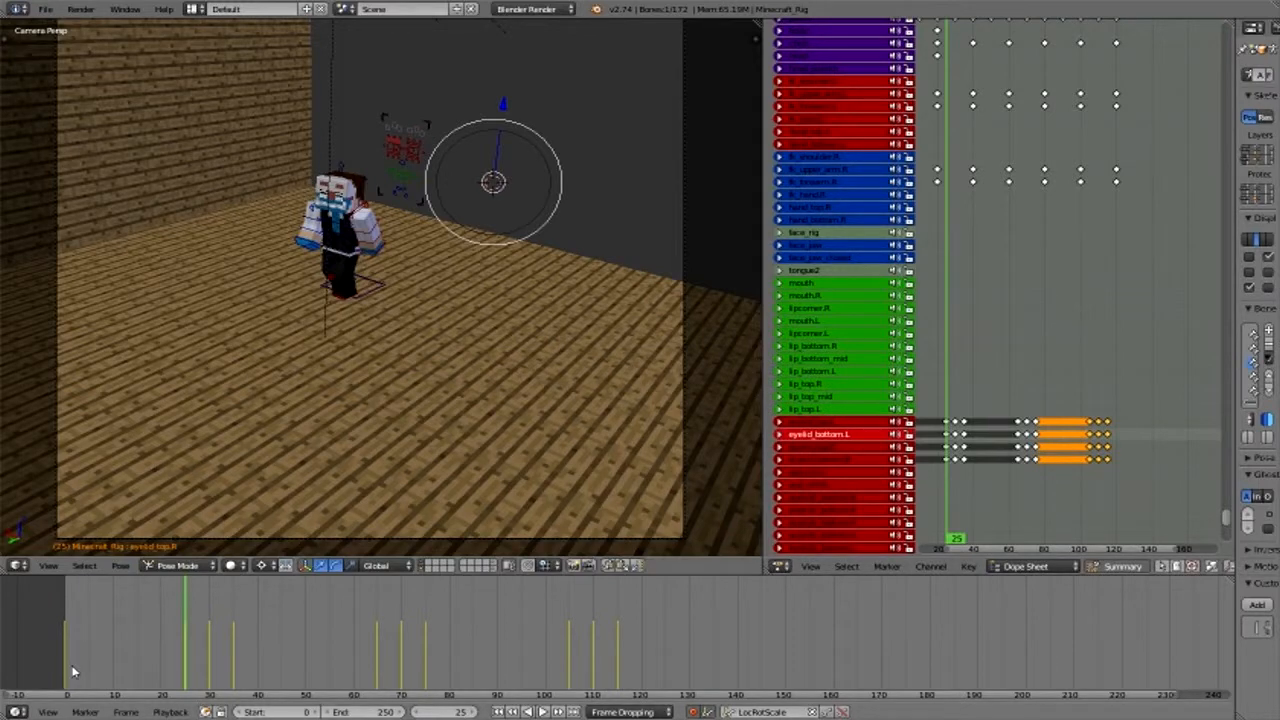
# - Play the walk again from frame 0 through the camera to review the respaced blinks
pyautogui.hotkey('shift', 'Left')
pyautogui.moveTo(511, 331); pyautogui.dragTo(472, 417, button='middle')
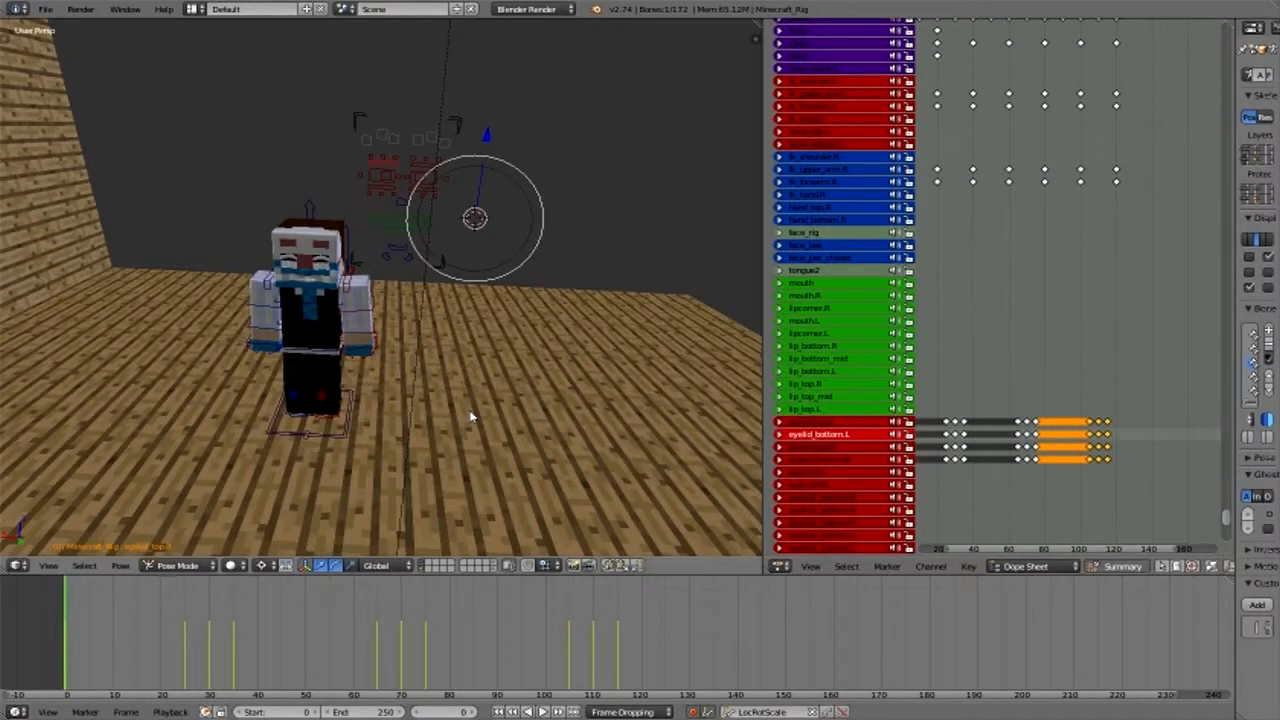
pyautogui.press('KP_0')
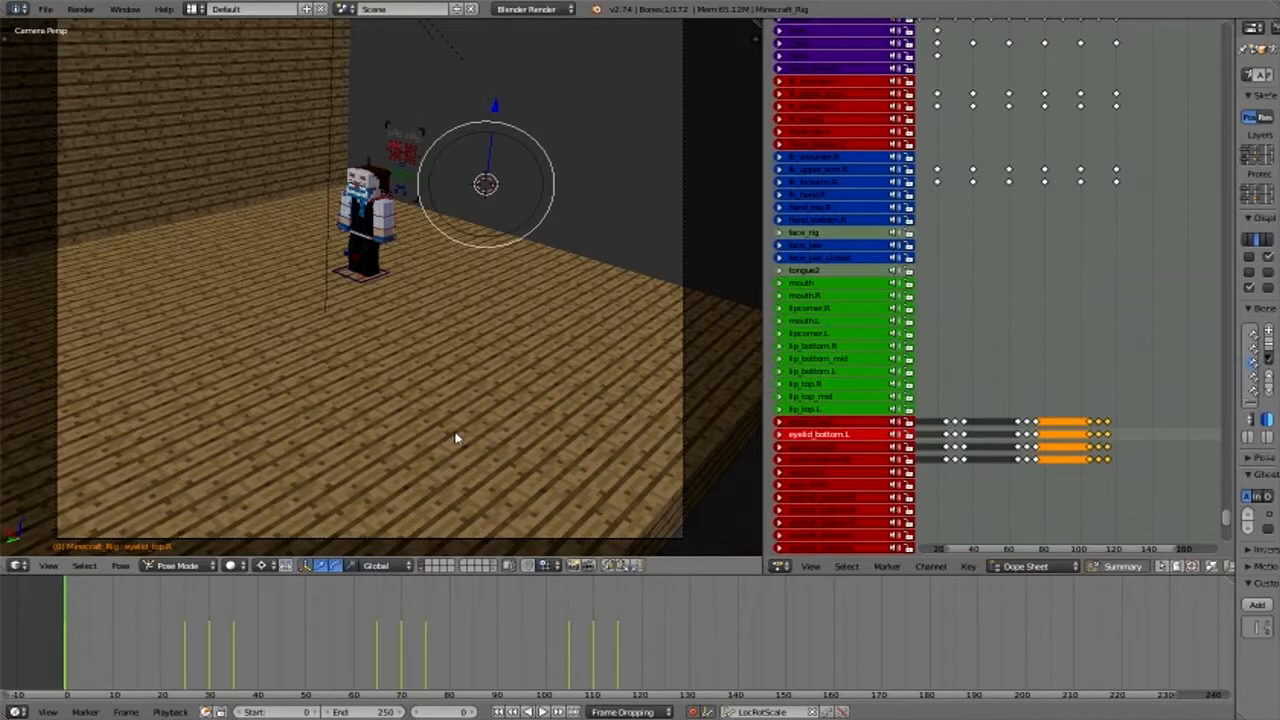
pyautogui.hotkey('alt', 'a')
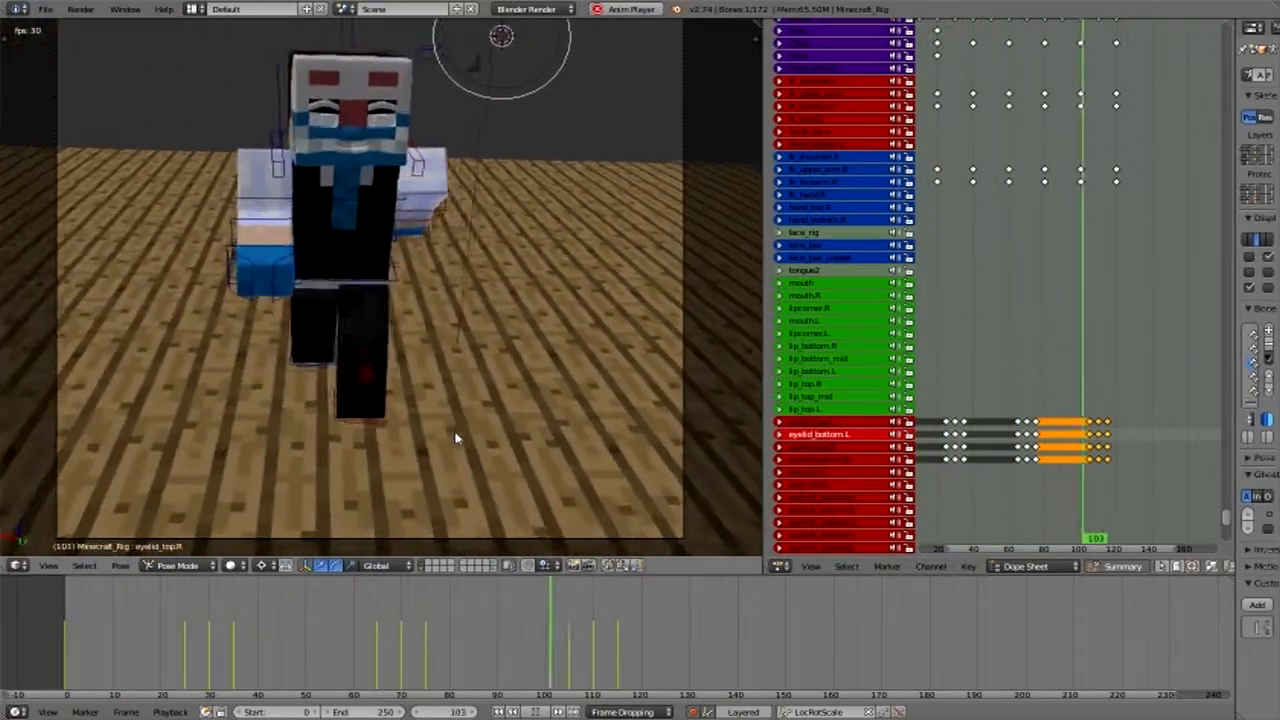
pyautogui.hotkey('alt', 'a')
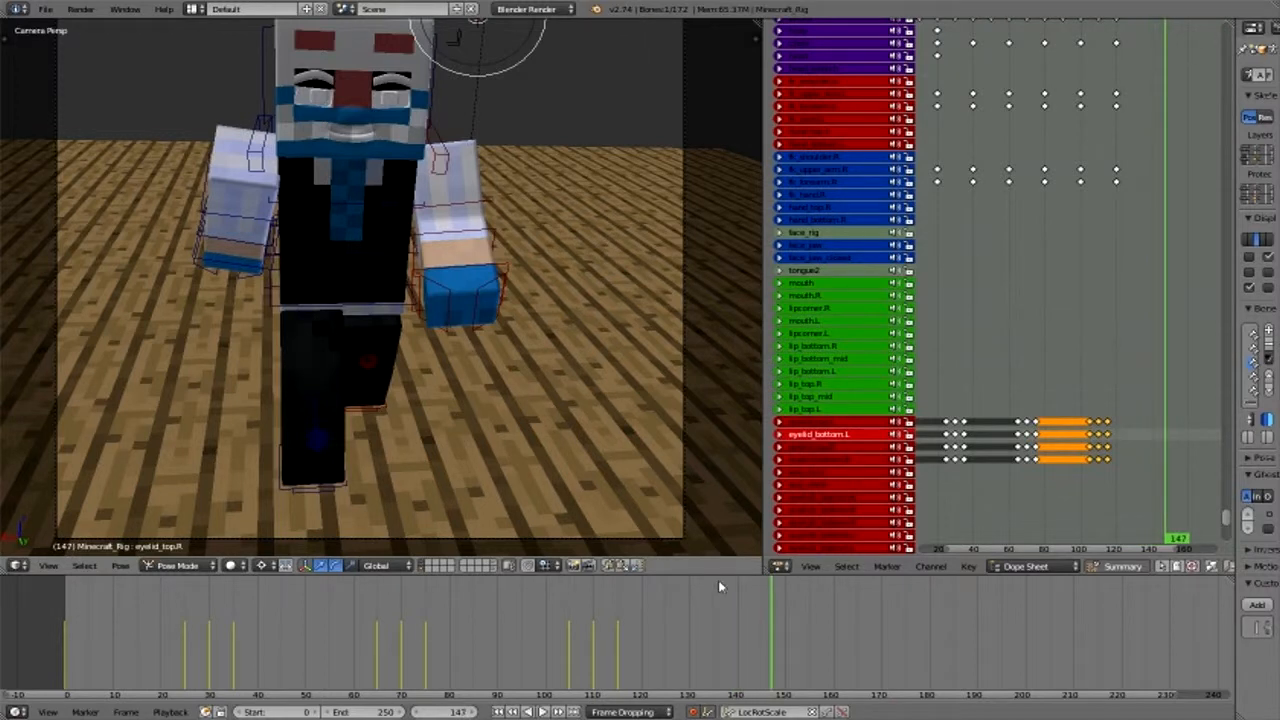
# - Move the current frame to 120 and set the animation's end frame to 120
pyautogui.moveTo(750, 645); pyautogui.dragTo(639, 632)
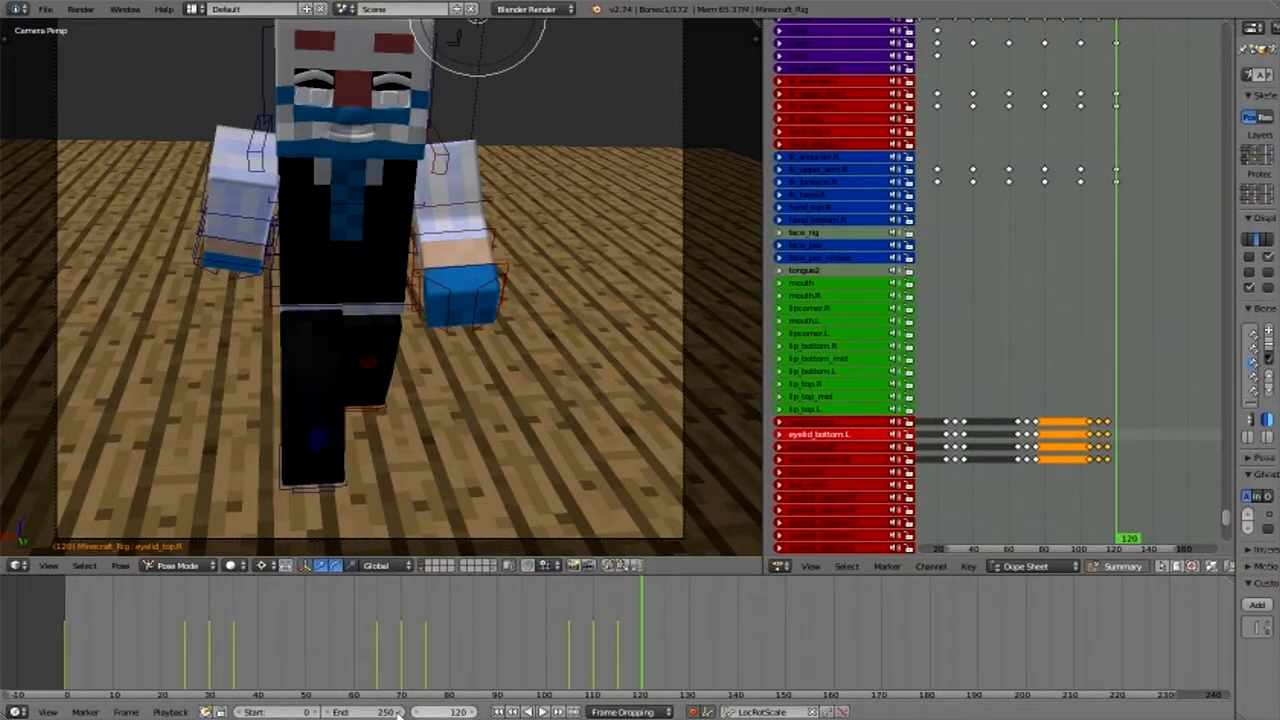
pyautogui.click(360, 712)
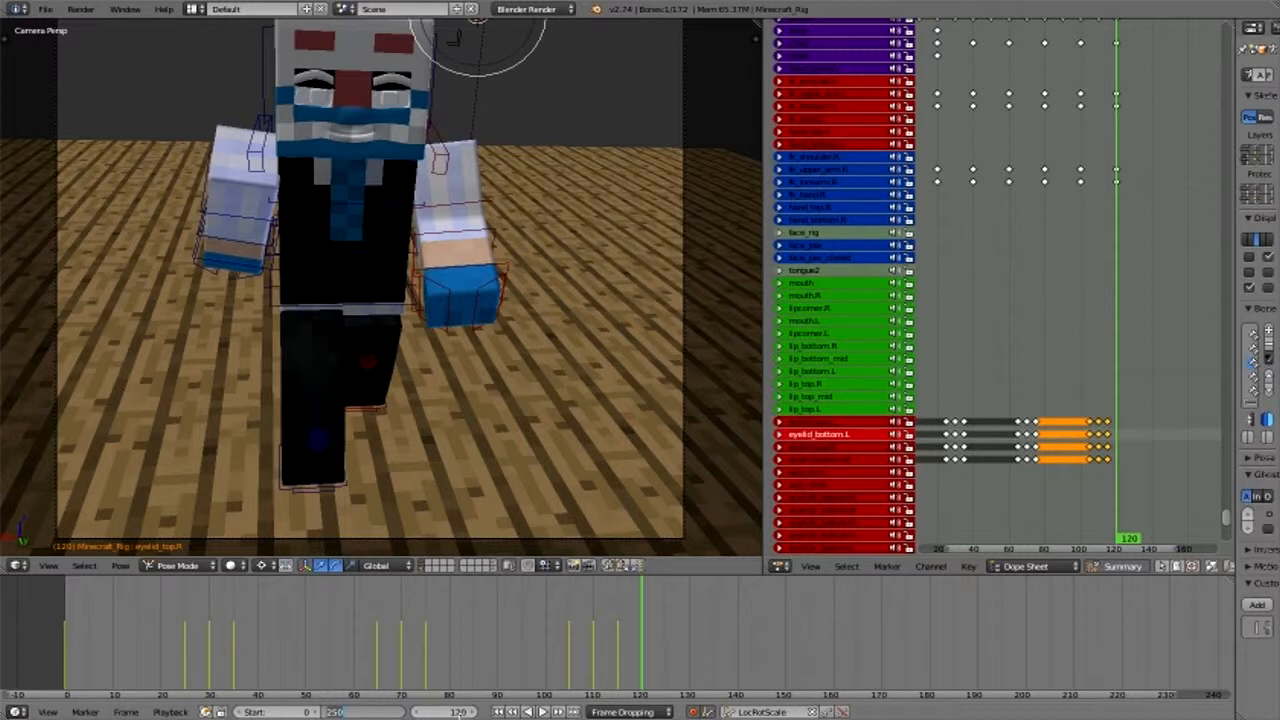
pyautogui.write('120')
pyautogui.press('Return')
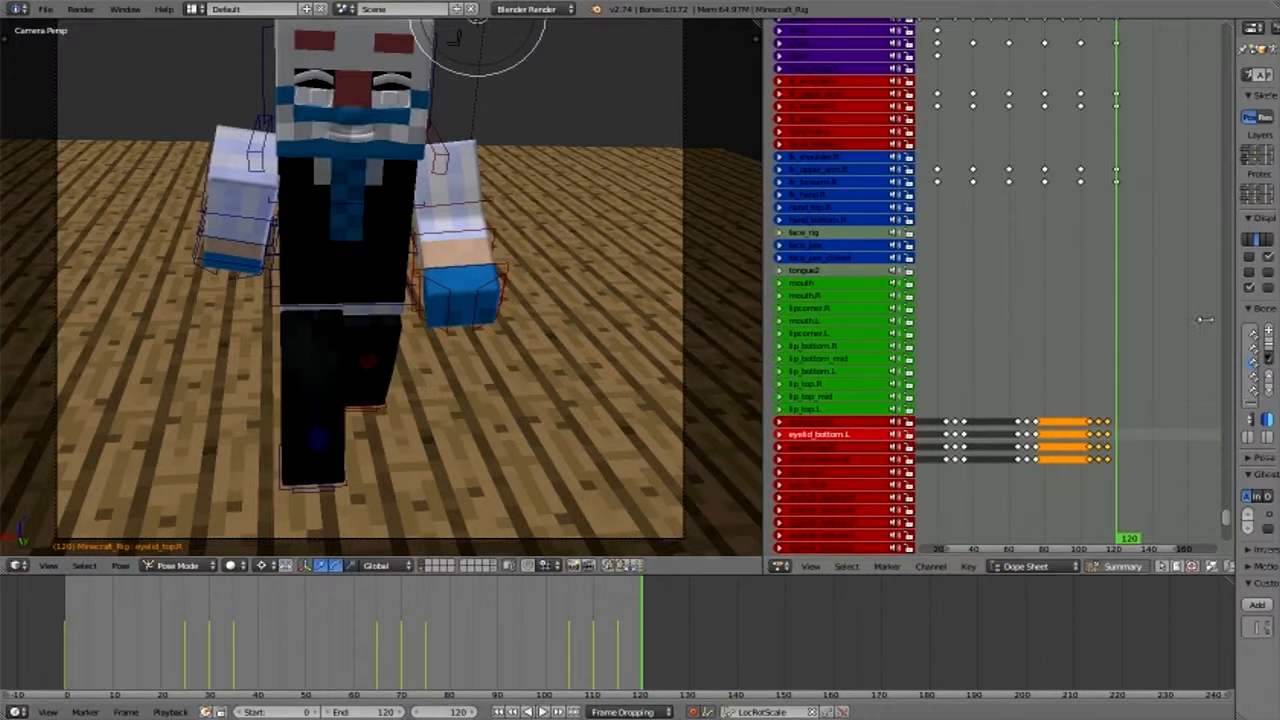
# - Widen the Properties editor, show the Render settings and examine the dimensions, frame rate, Sampled Motion Blur and Shading options
pyautogui.moveTo(1235, 323); pyautogui.dragTo(790, 323)
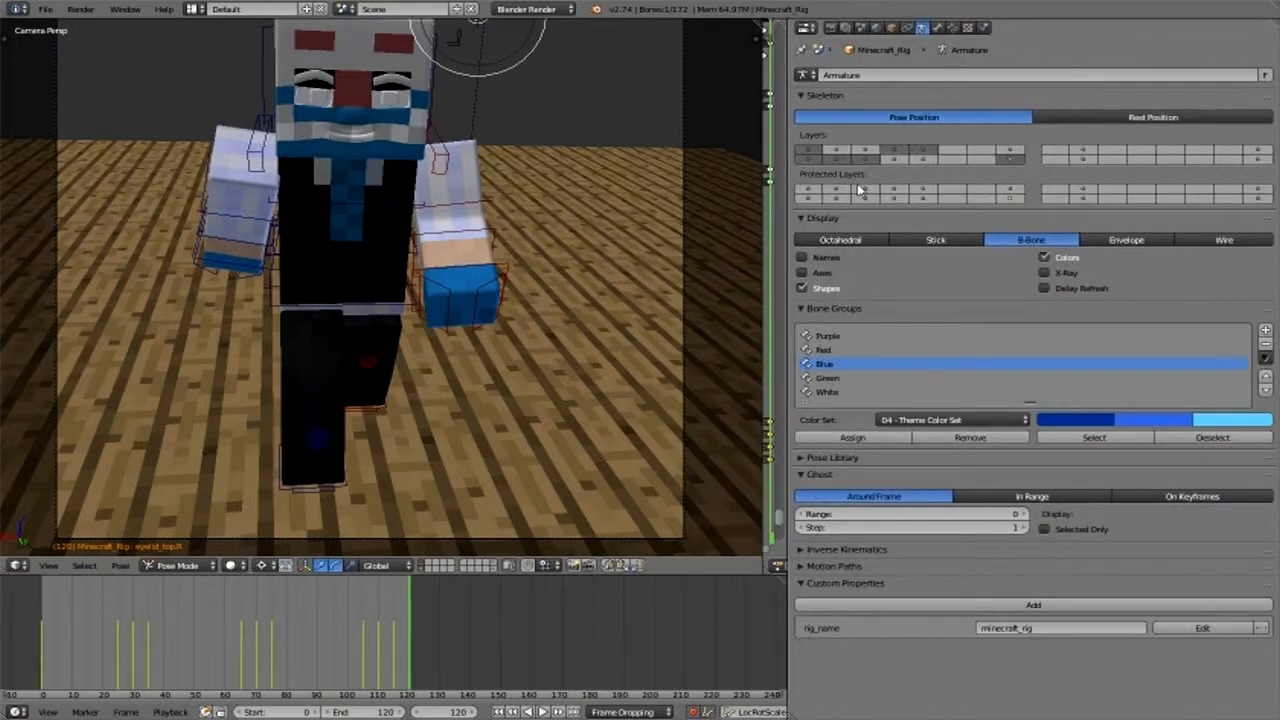
pyautogui.click(829, 27)
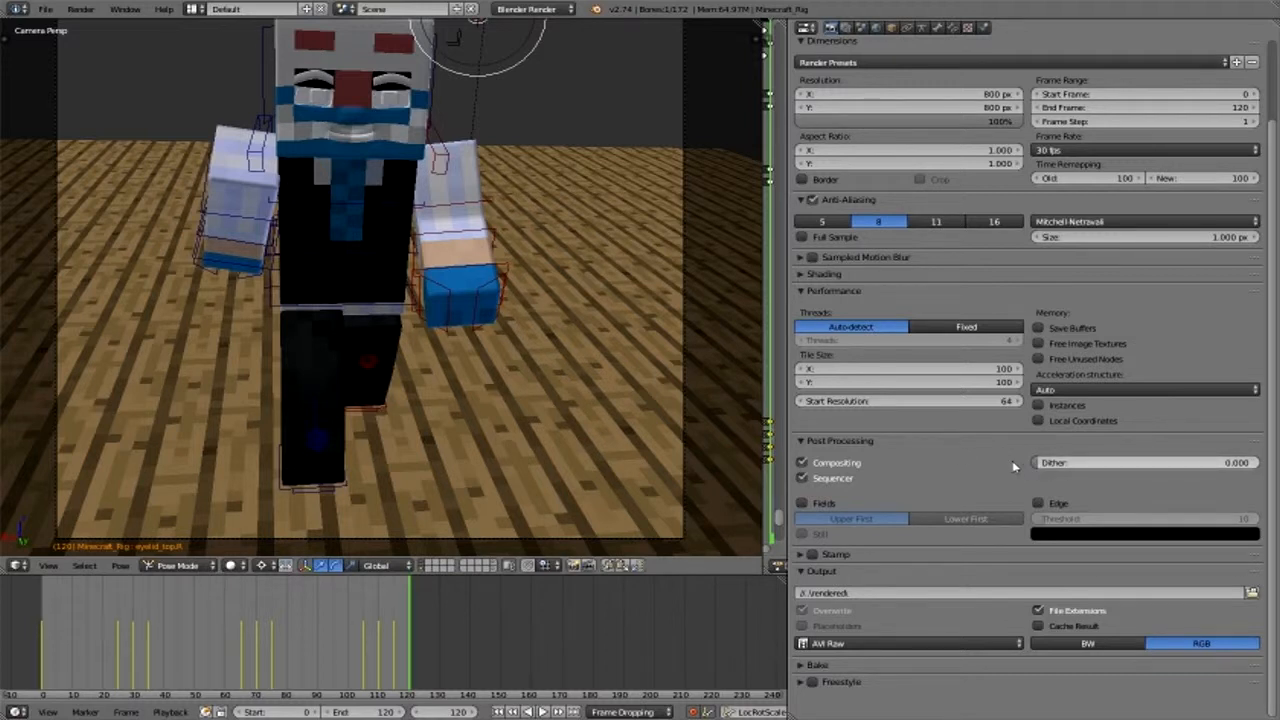
pyautogui.scroll(3, 1000, 420)
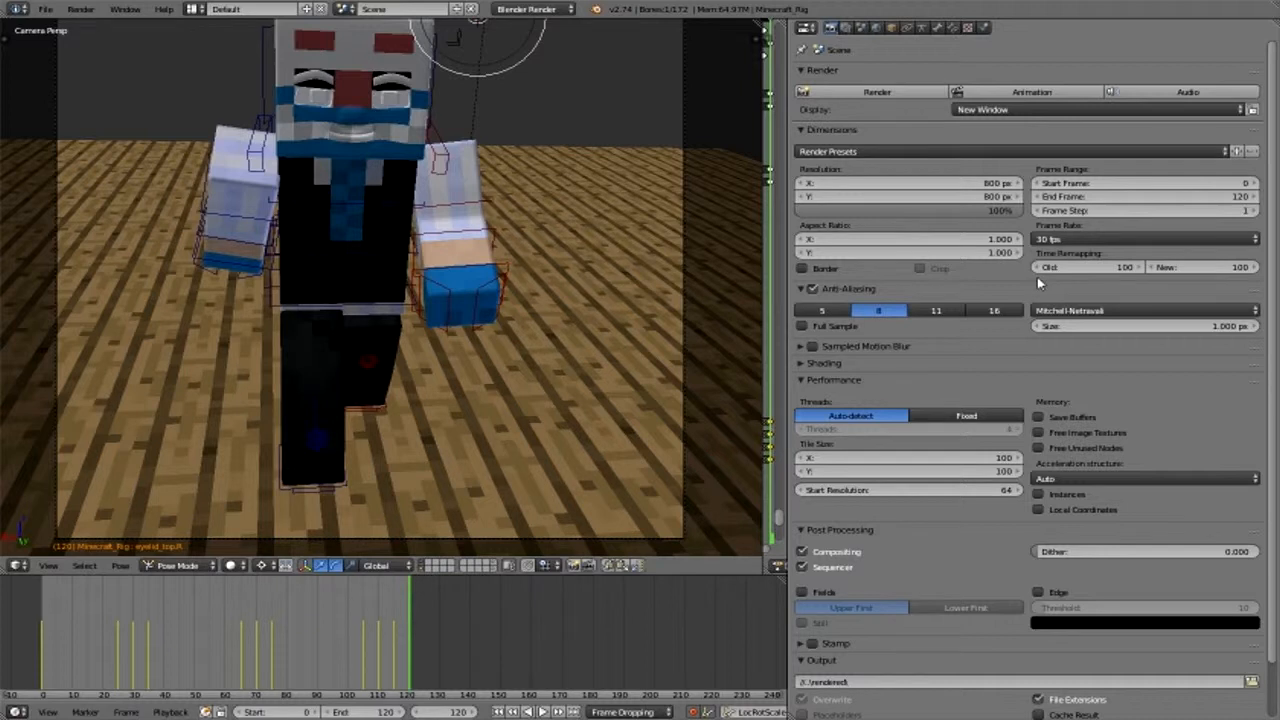
pyautogui.scroll(-2, 1066, 522)
pyautogui.scroll(2, 1066, 522)
pyautogui.click(803, 346)
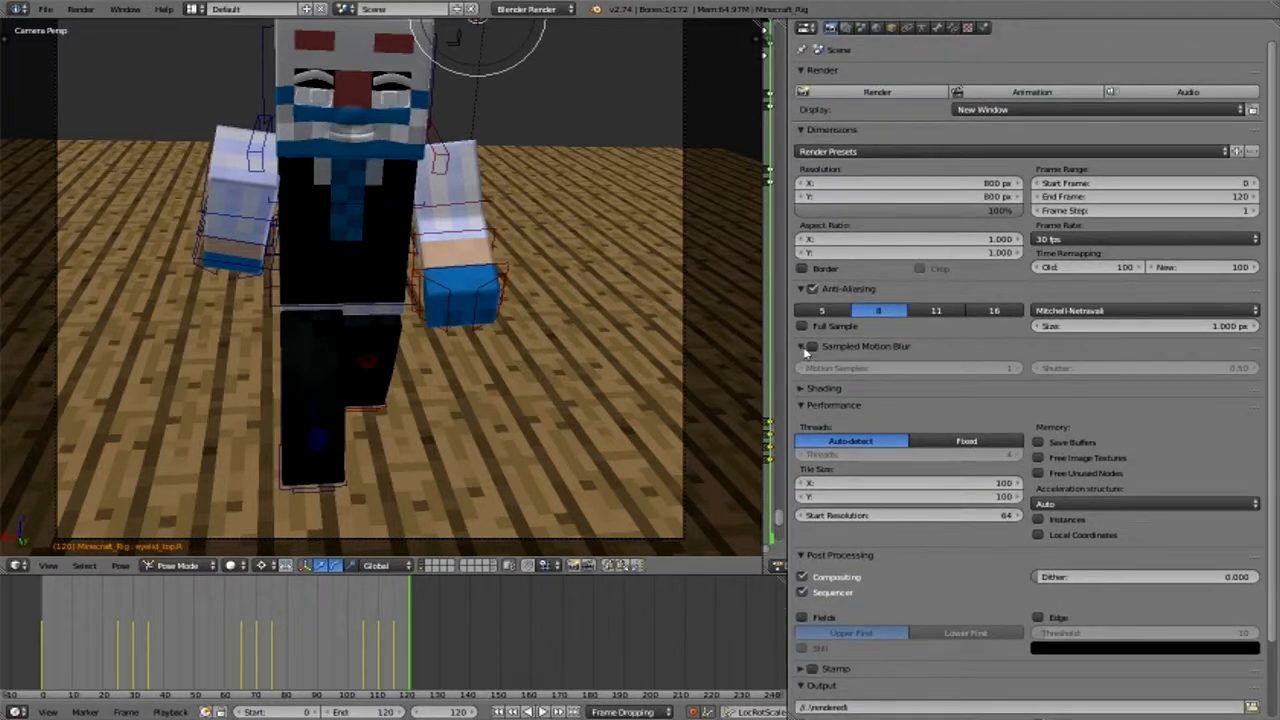
pyautogui.click(804, 348)
pyautogui.click(798, 364)
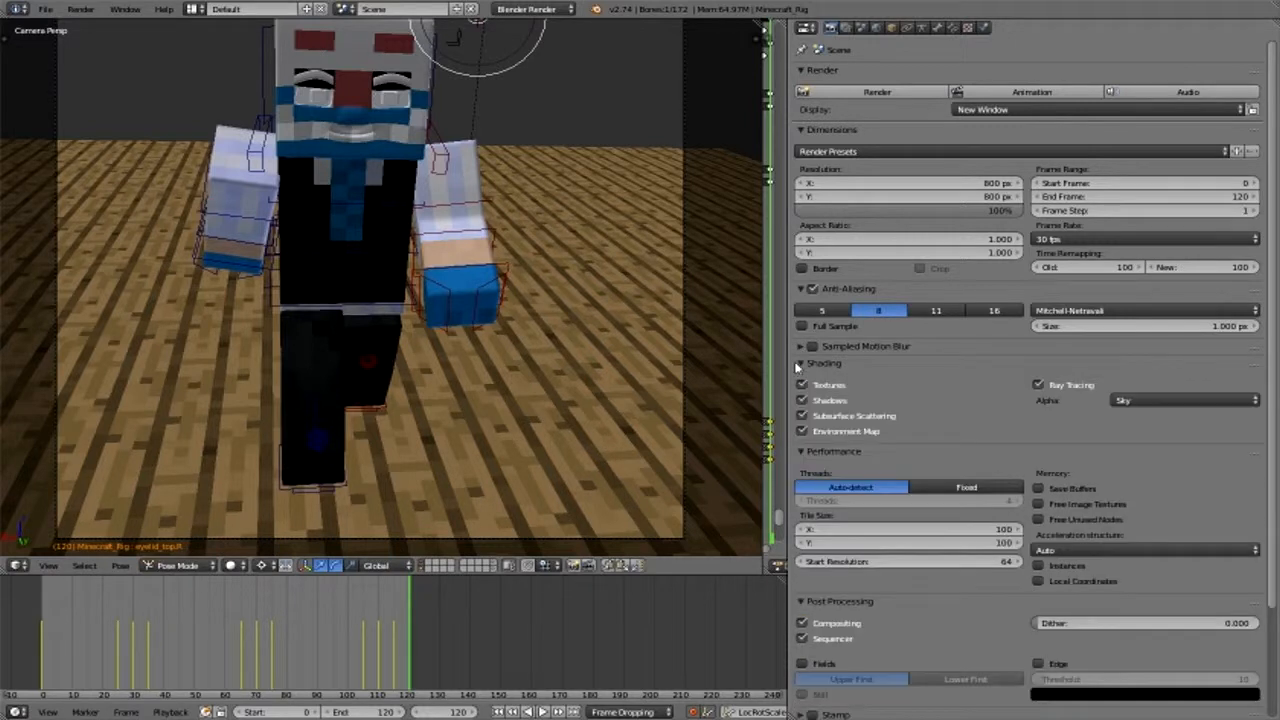
pyautogui.click(798, 364)
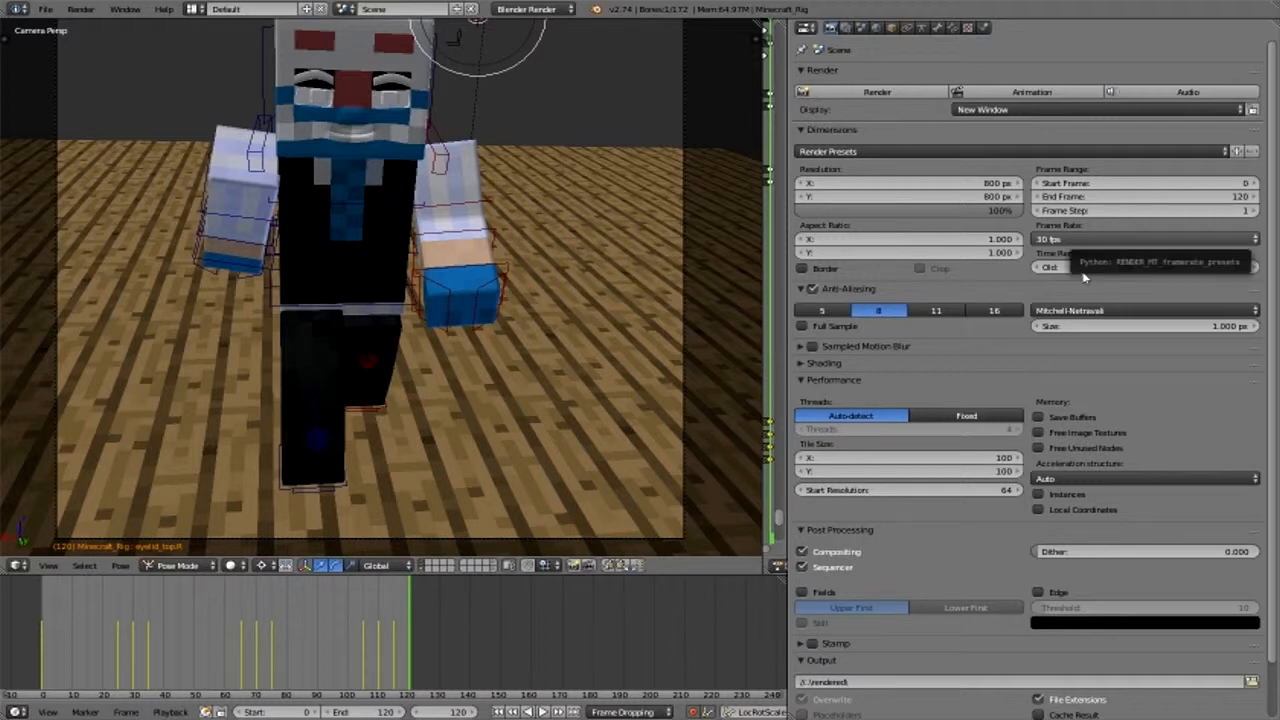
# - Check the Output settings and render the animation
pyautogui.scroll(-2, 1075, 350)
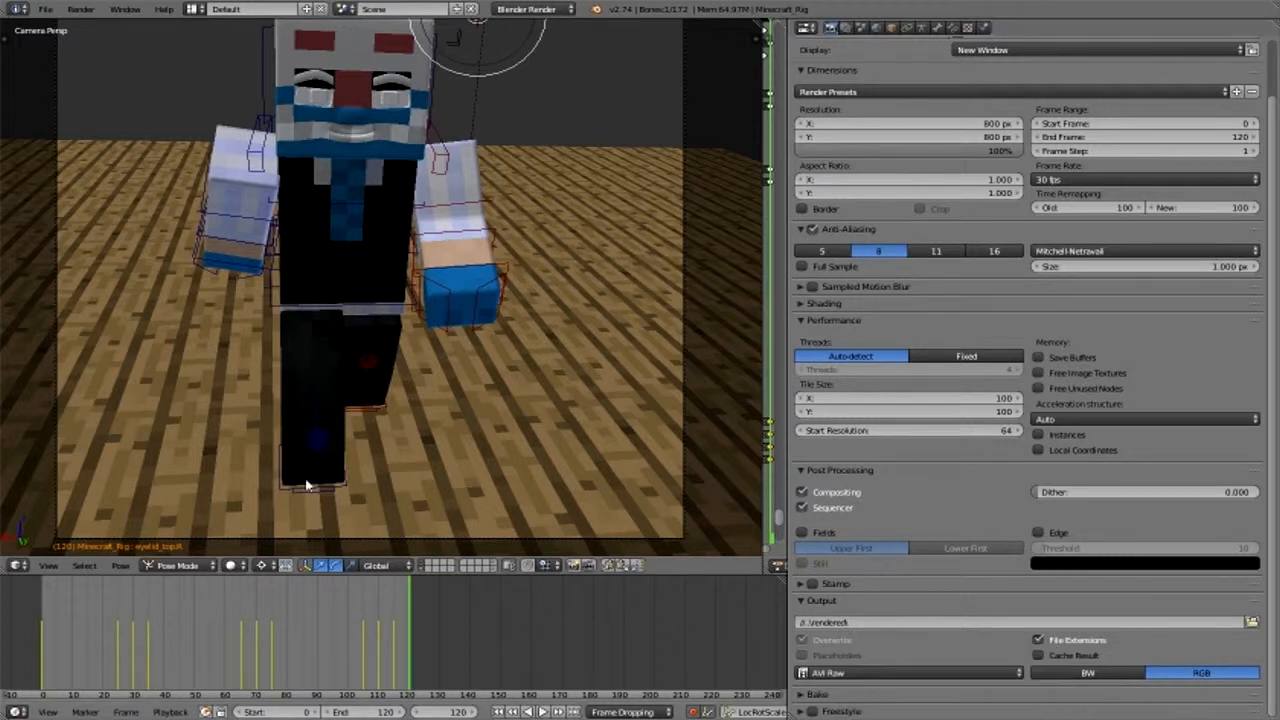
pyautogui.click(82, 10)
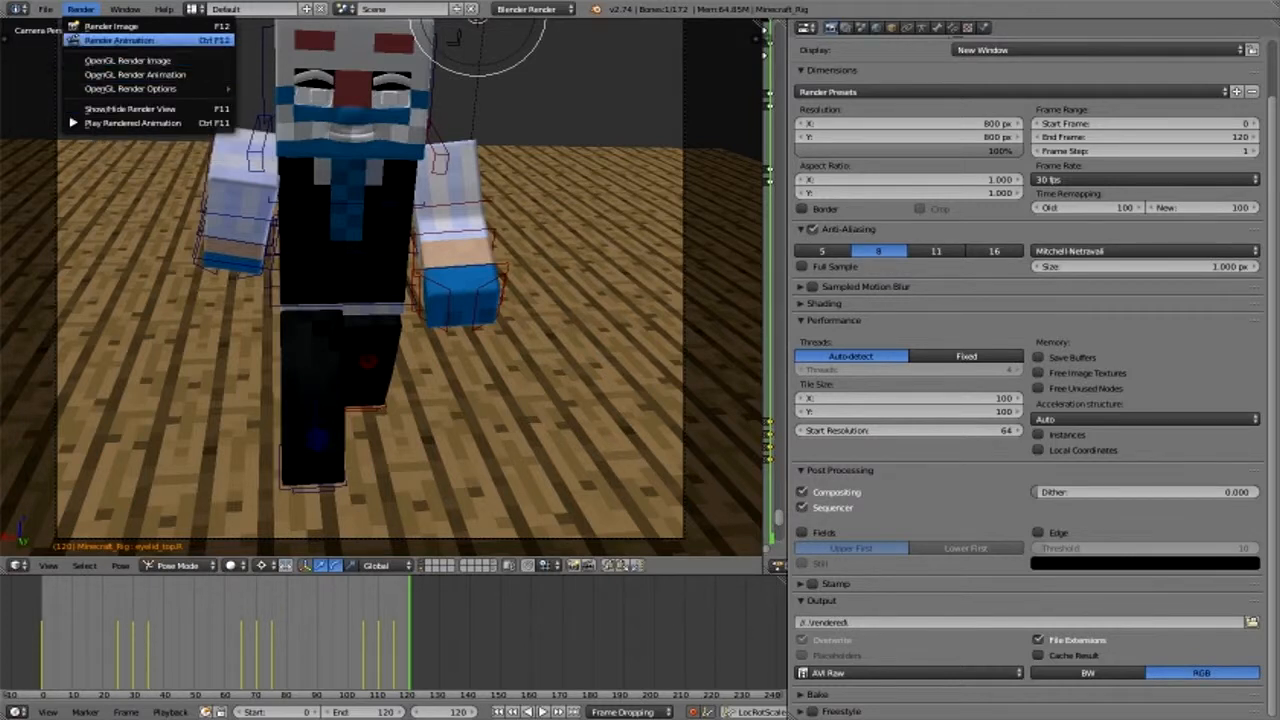
pyautogui.click(113, 42)
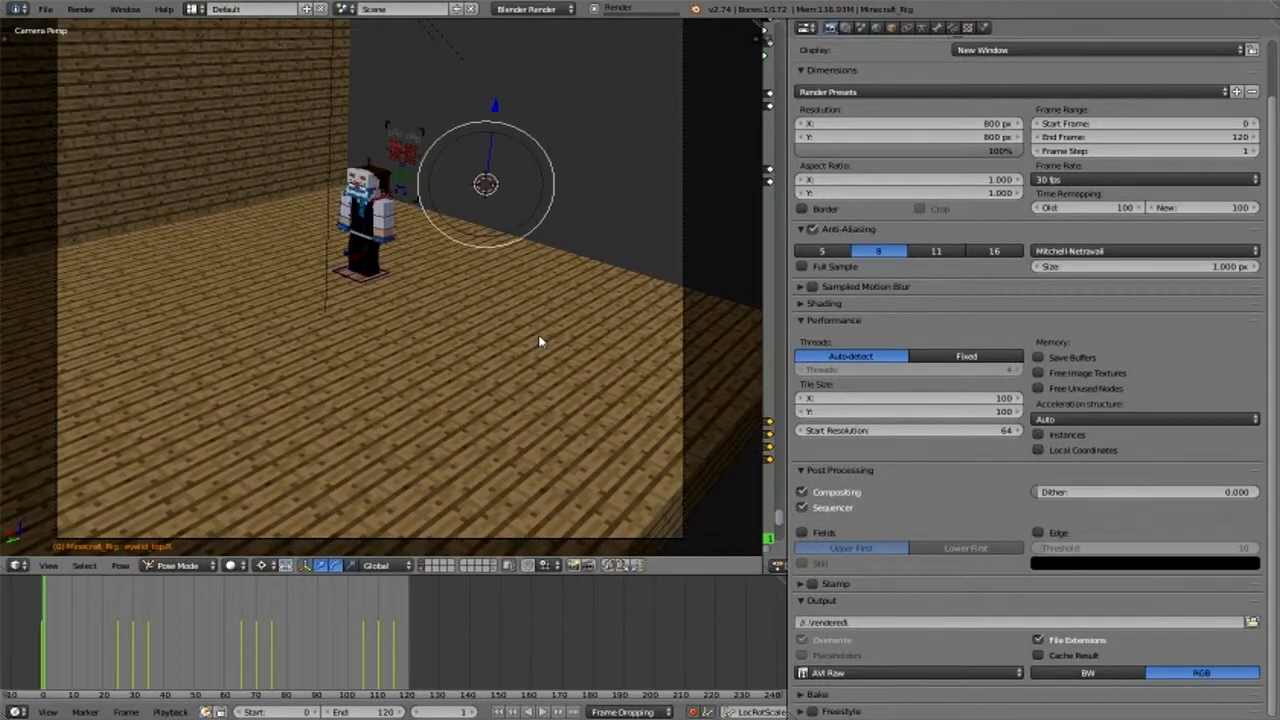